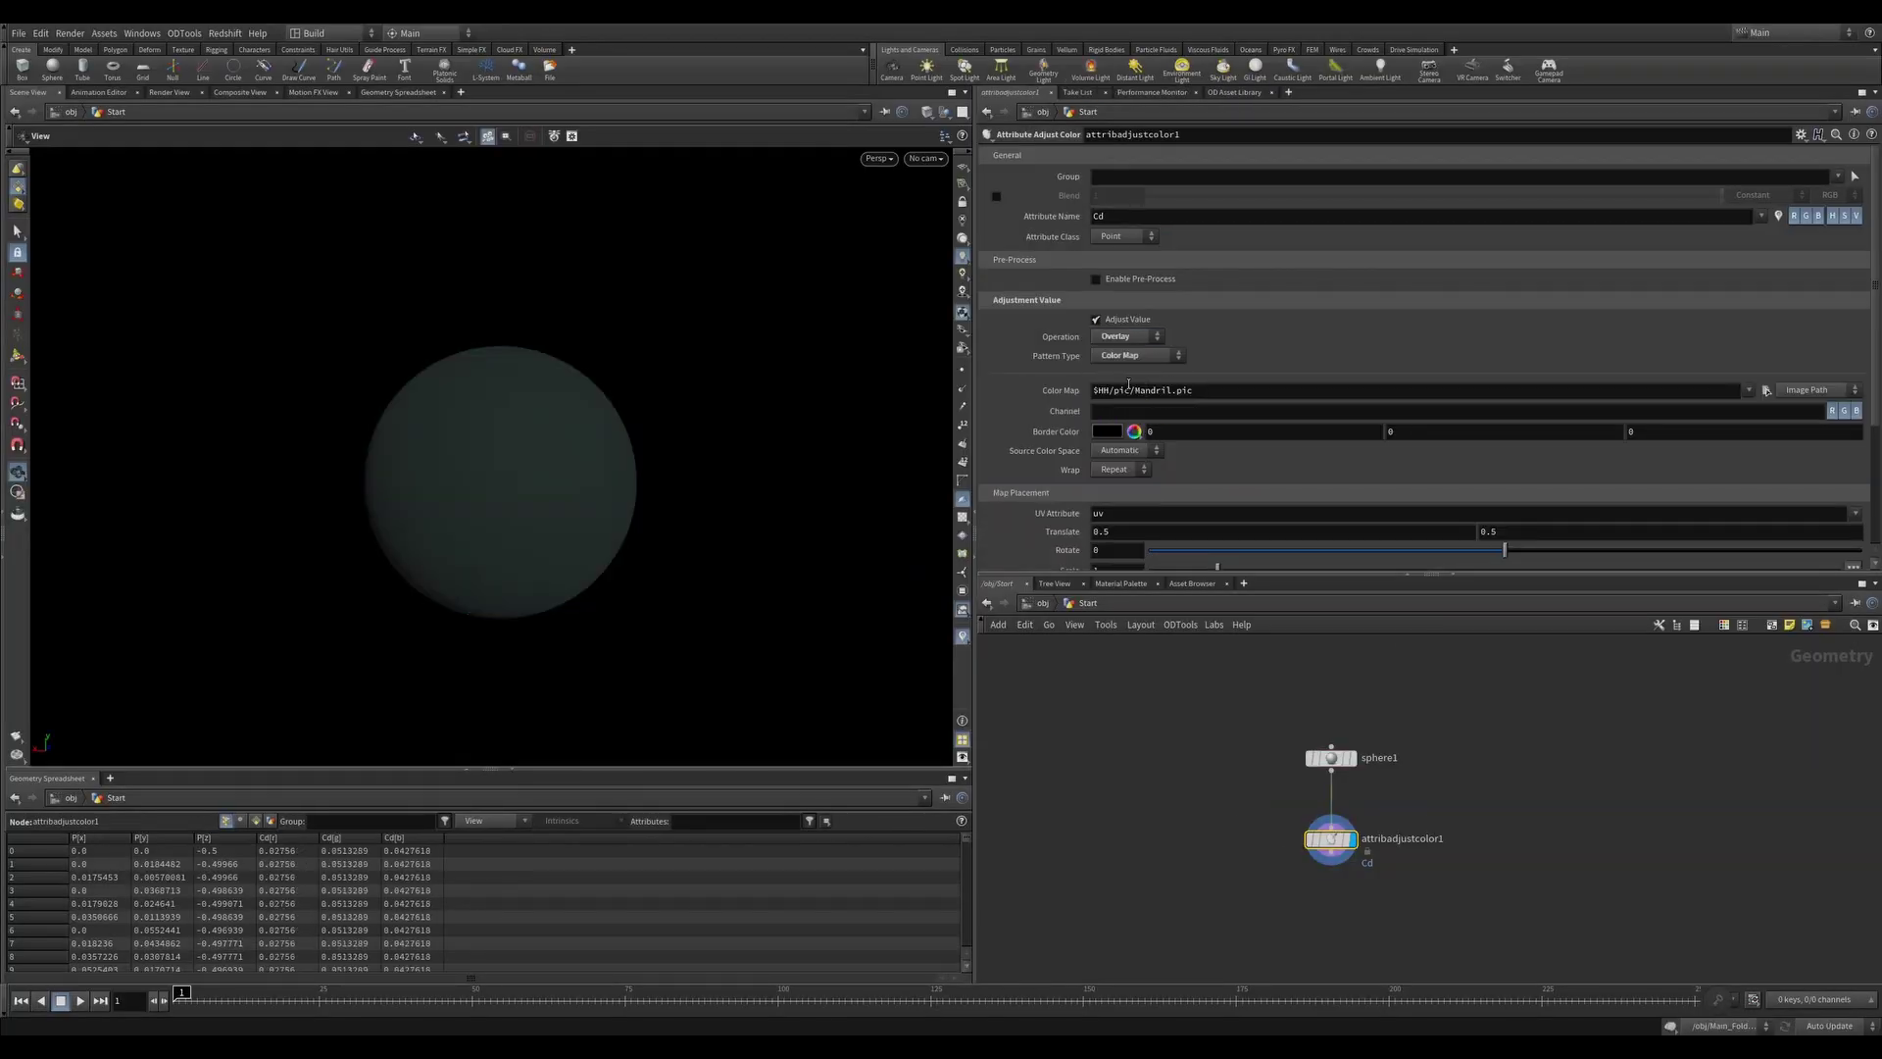
Set the colour pattern type to Radial and draw the radial gradient's guide across the front of the sphere
left_click(1122, 354)
left_click(1127, 441)
left_click(1143, 357)
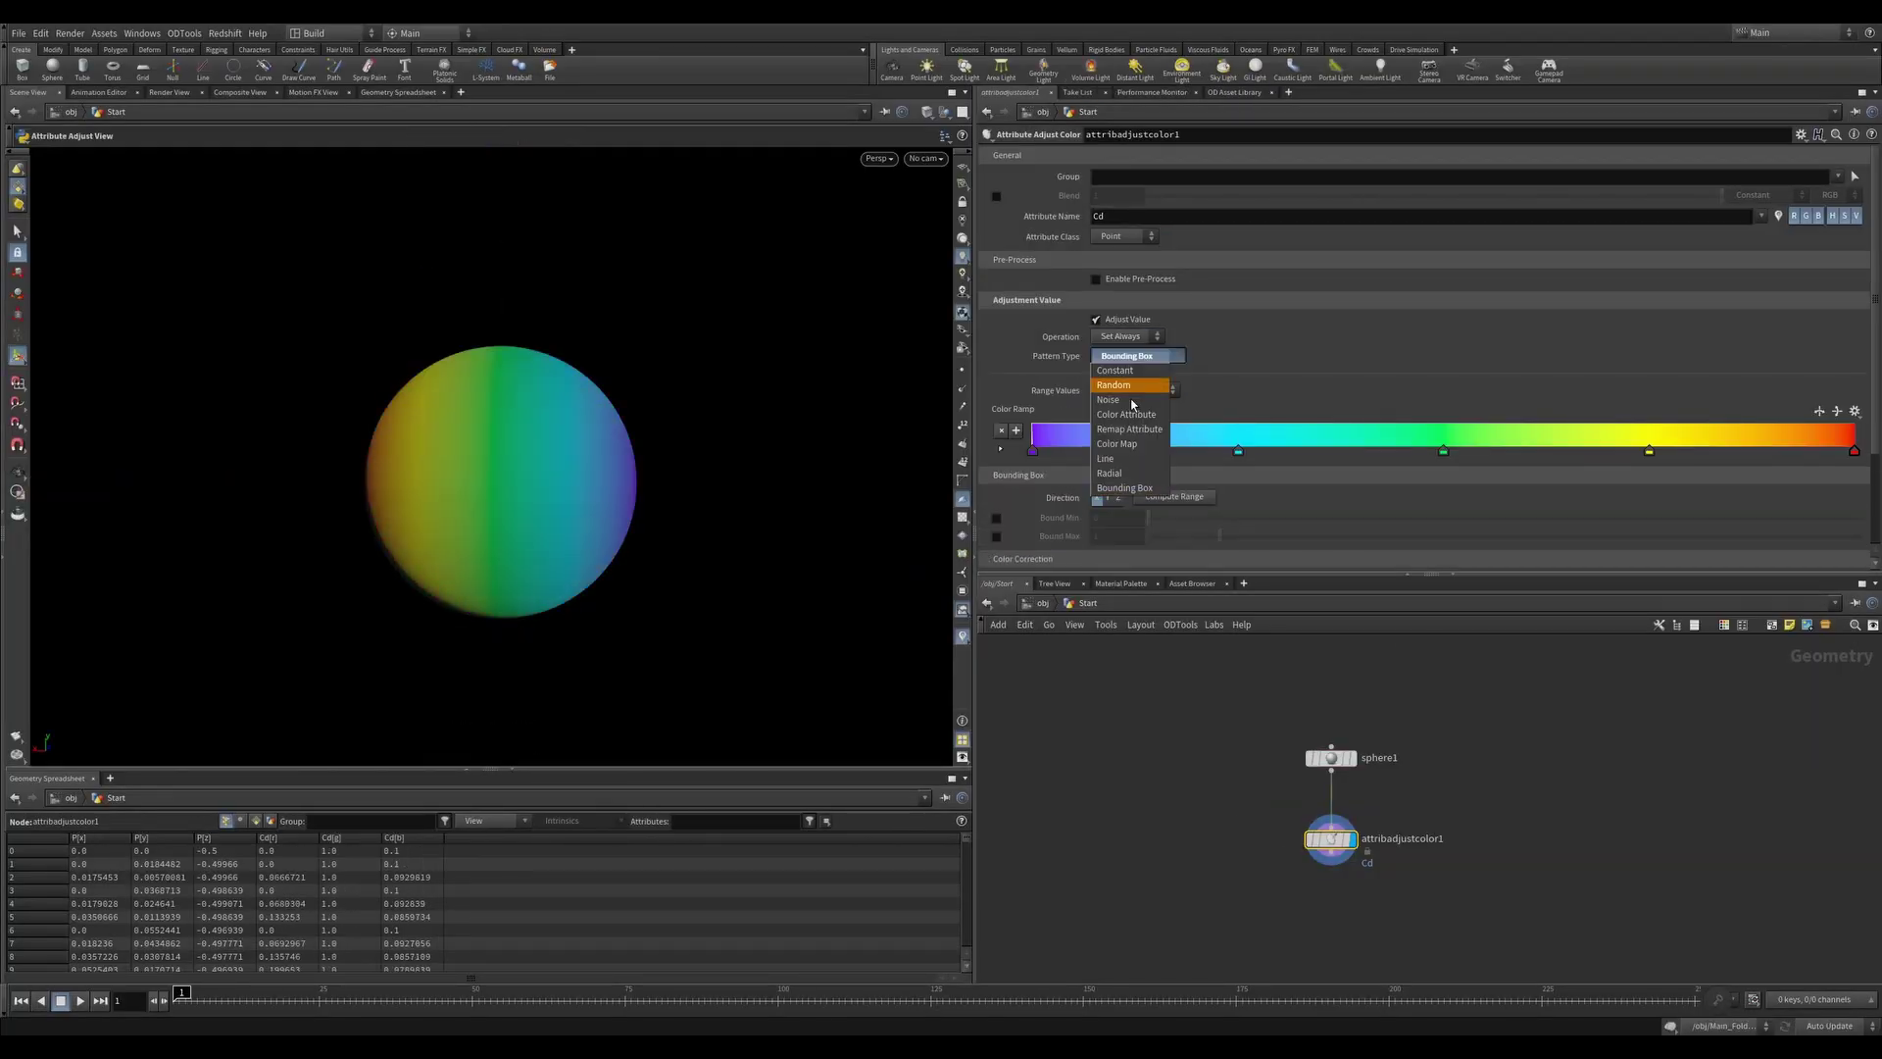
left_click(1127, 463)
left_click_drag(514, 397, 643, 566)
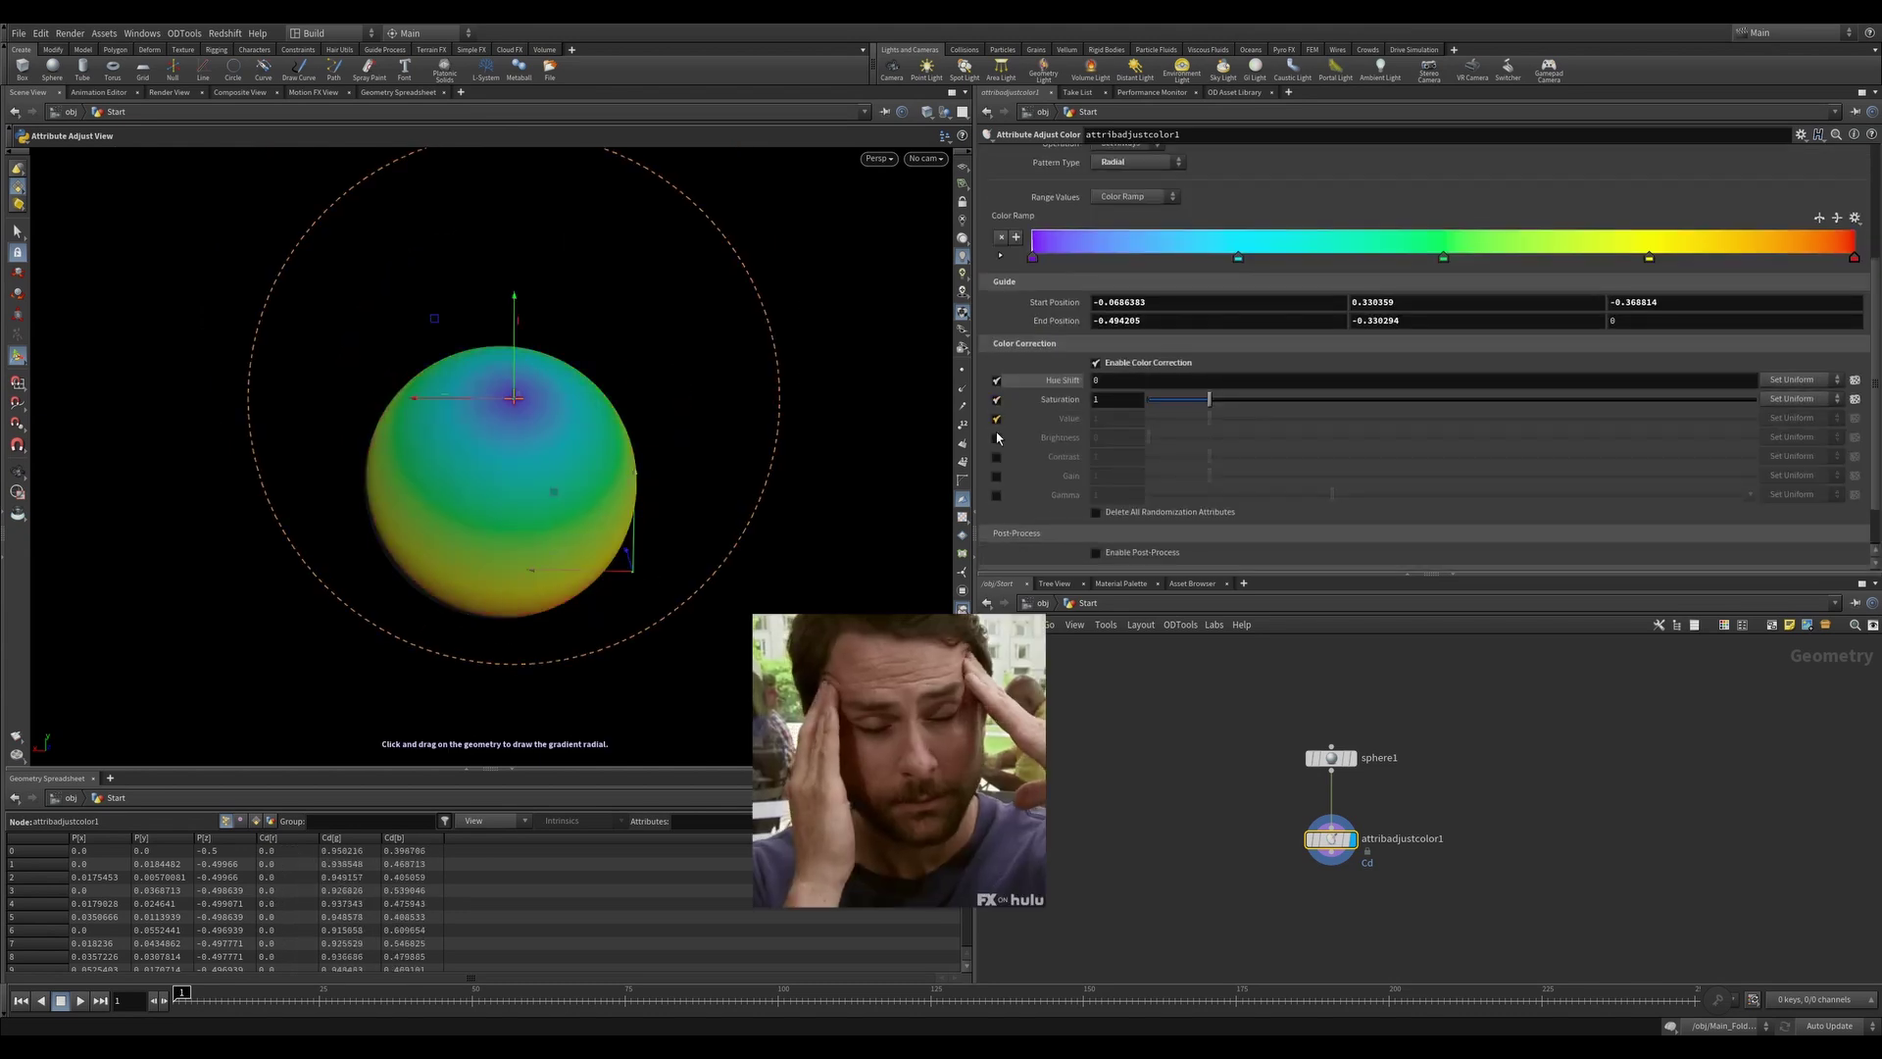
Enable the Brightness, Contrast, Gain and Gamma colour corrections for the radial gradient
left_click(996, 437)
left_click(996, 456)
left_click(996, 476)
left_click(996, 495)
Adjust the saturation, value, brightness, contrast and gain amounts to correct the radial gradient's colours
left_click_drag(1208, 399, 1367, 418)
left_click_drag(1148, 437, 1561, 455)
left_click_drag(1391, 399, 1206, 455)
left_click_drag(1215, 475, 1316, 456)
left_click_drag(1177, 475, 1203, 475)
left_click_drag(1205, 399, 1410, 399)
mouse_move(554, 410)
left_mouse_down()
mouse_move(788, 396)
mouse_move(533, 412)
left_mouse_up()
key("Return")
scroll(1114, 212, "up", 3)
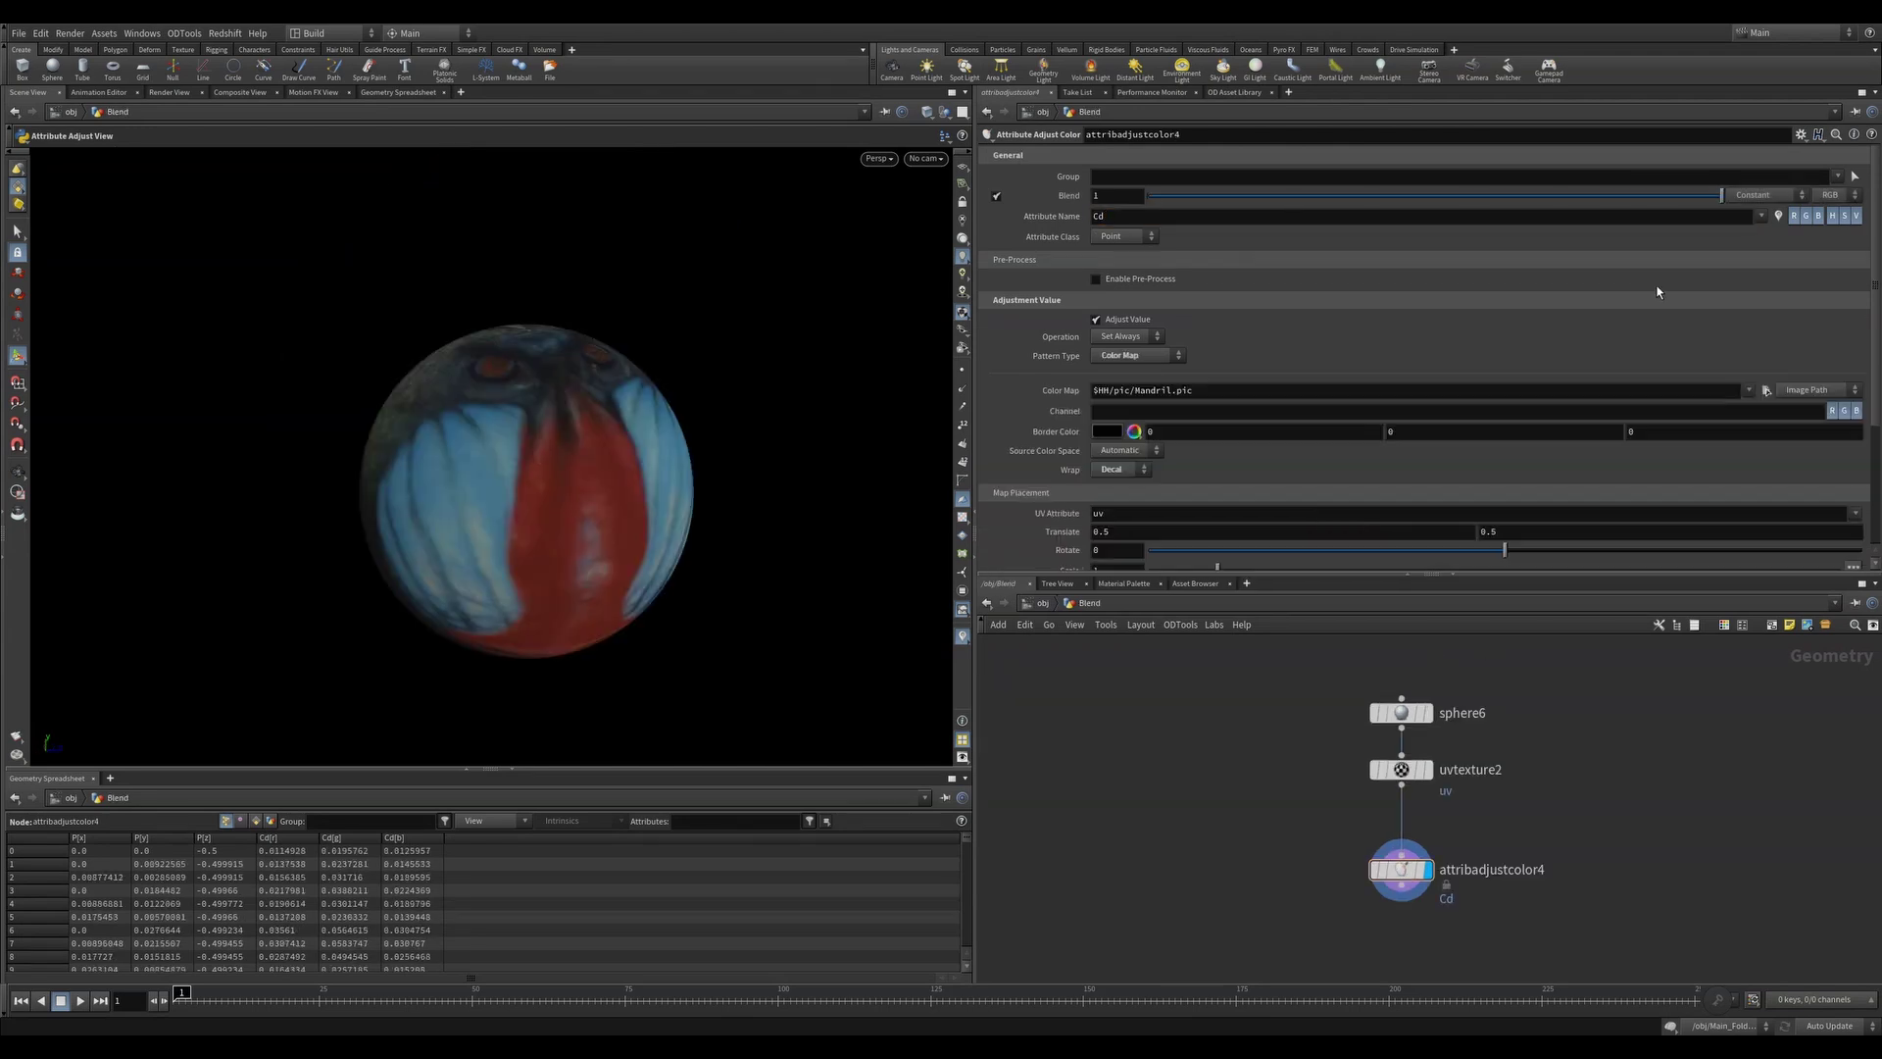
Blend the colour map by the mask attribute and insert an Attribute Paint node between uvtexture2 and attribadjustcolor4
left_click_drag(1717, 195, 1792, 199)
key("Tab")
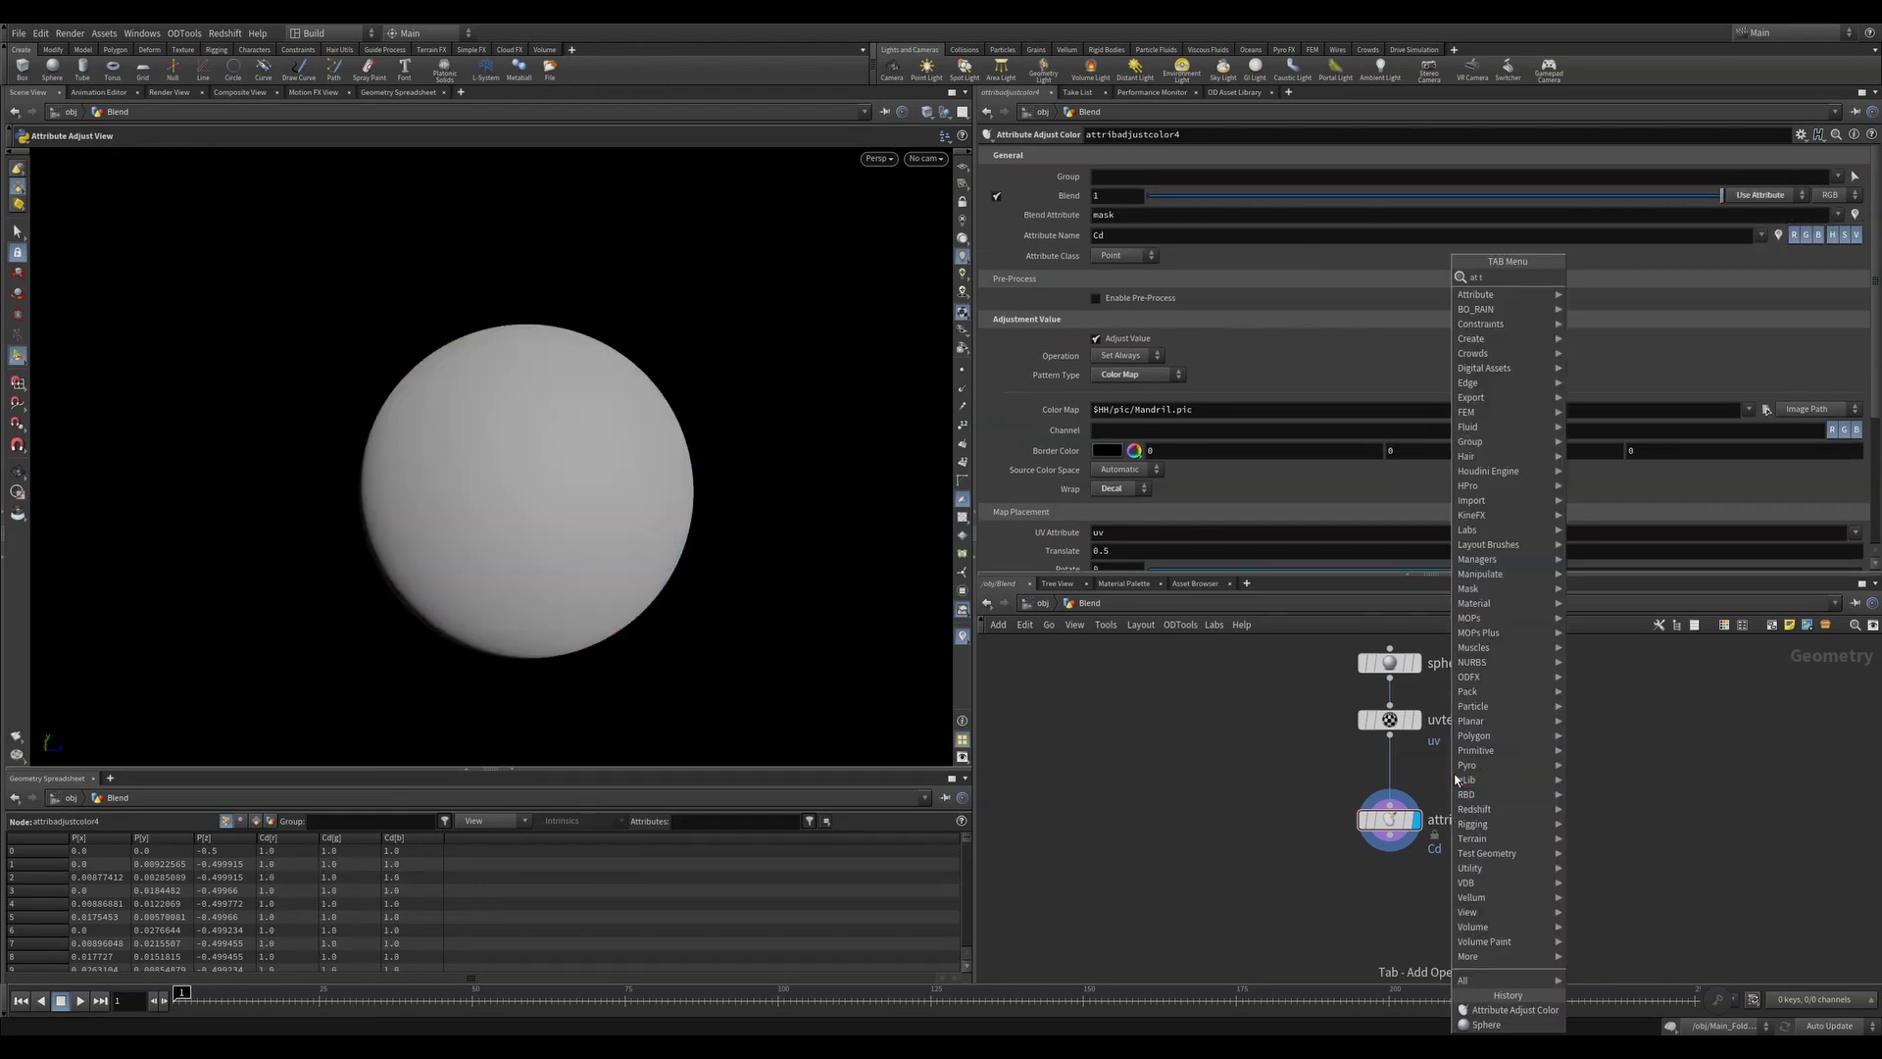
type("attpa")
key("Return")
left_click(1389, 773)
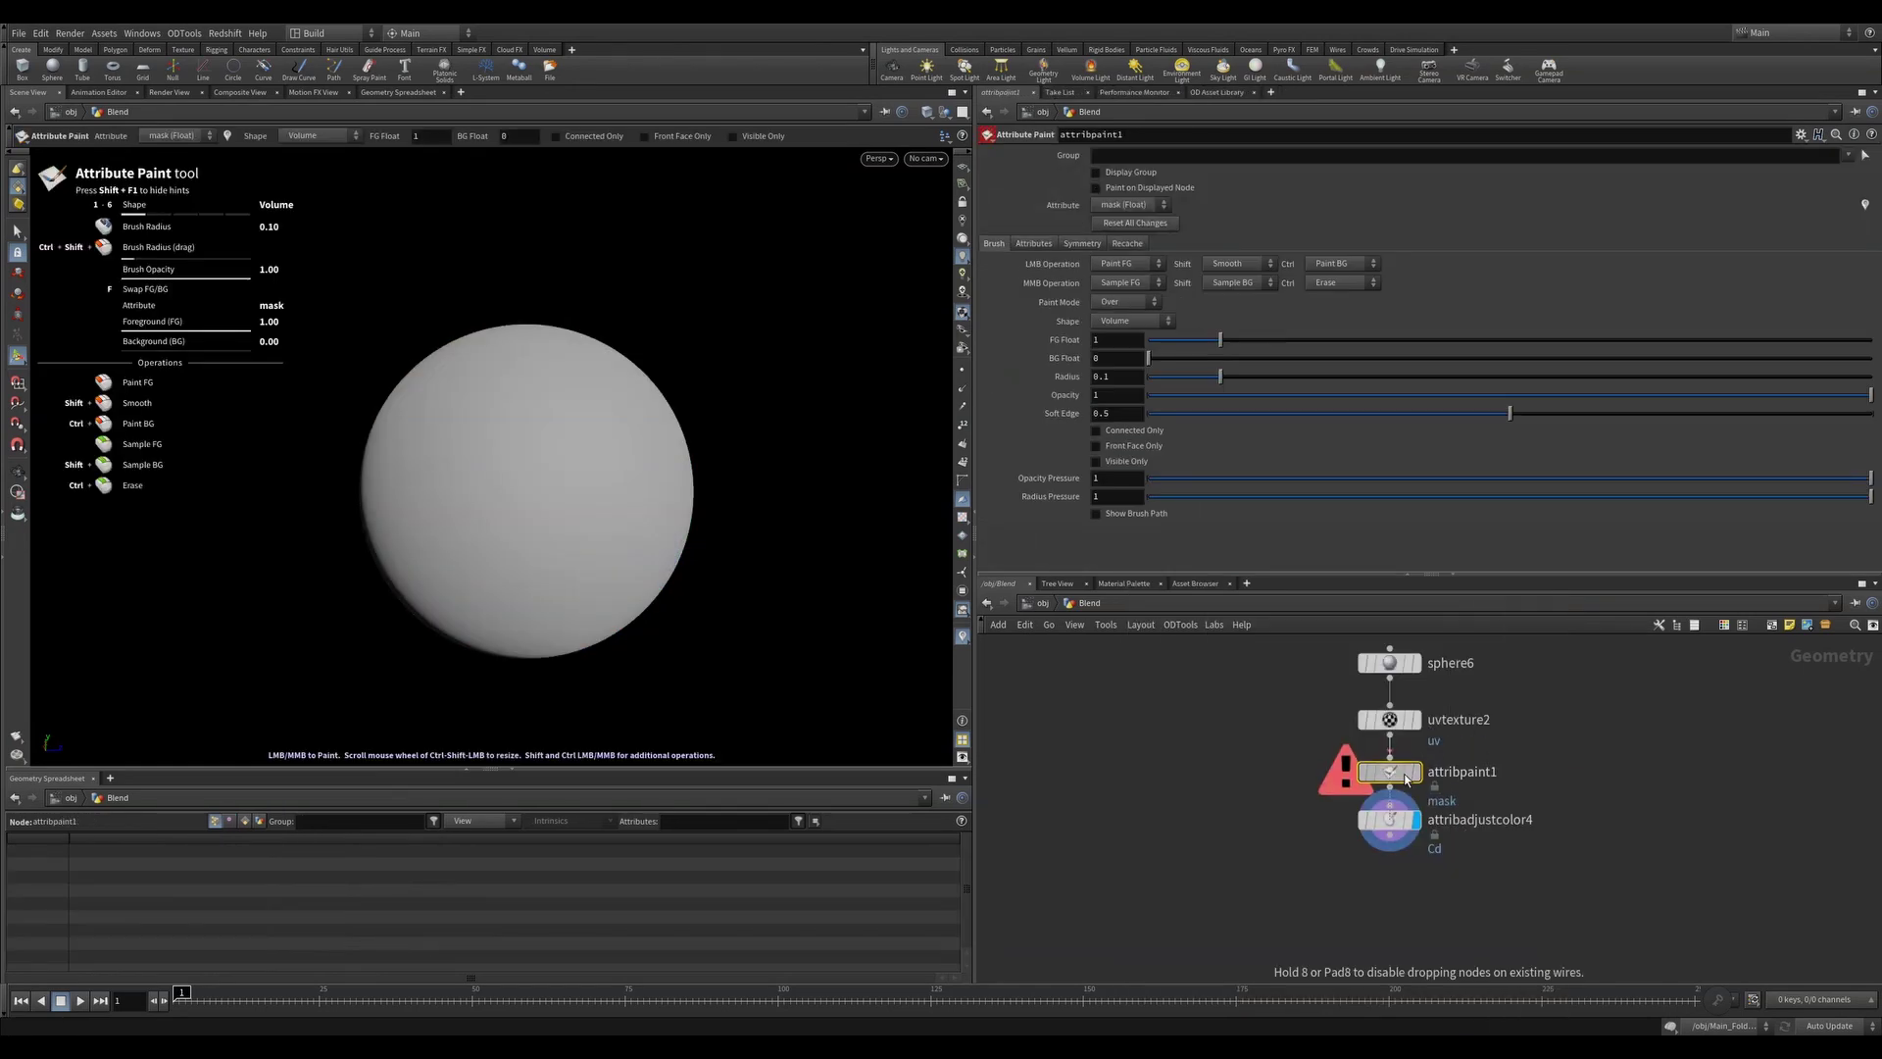
Paint mask spots on the upper front of the sphere with attribpaint1 and return to attribadjustcolor4
left_click(1416, 773)
left_click_drag(573, 394, 591, 400)
left_click(1415, 843)
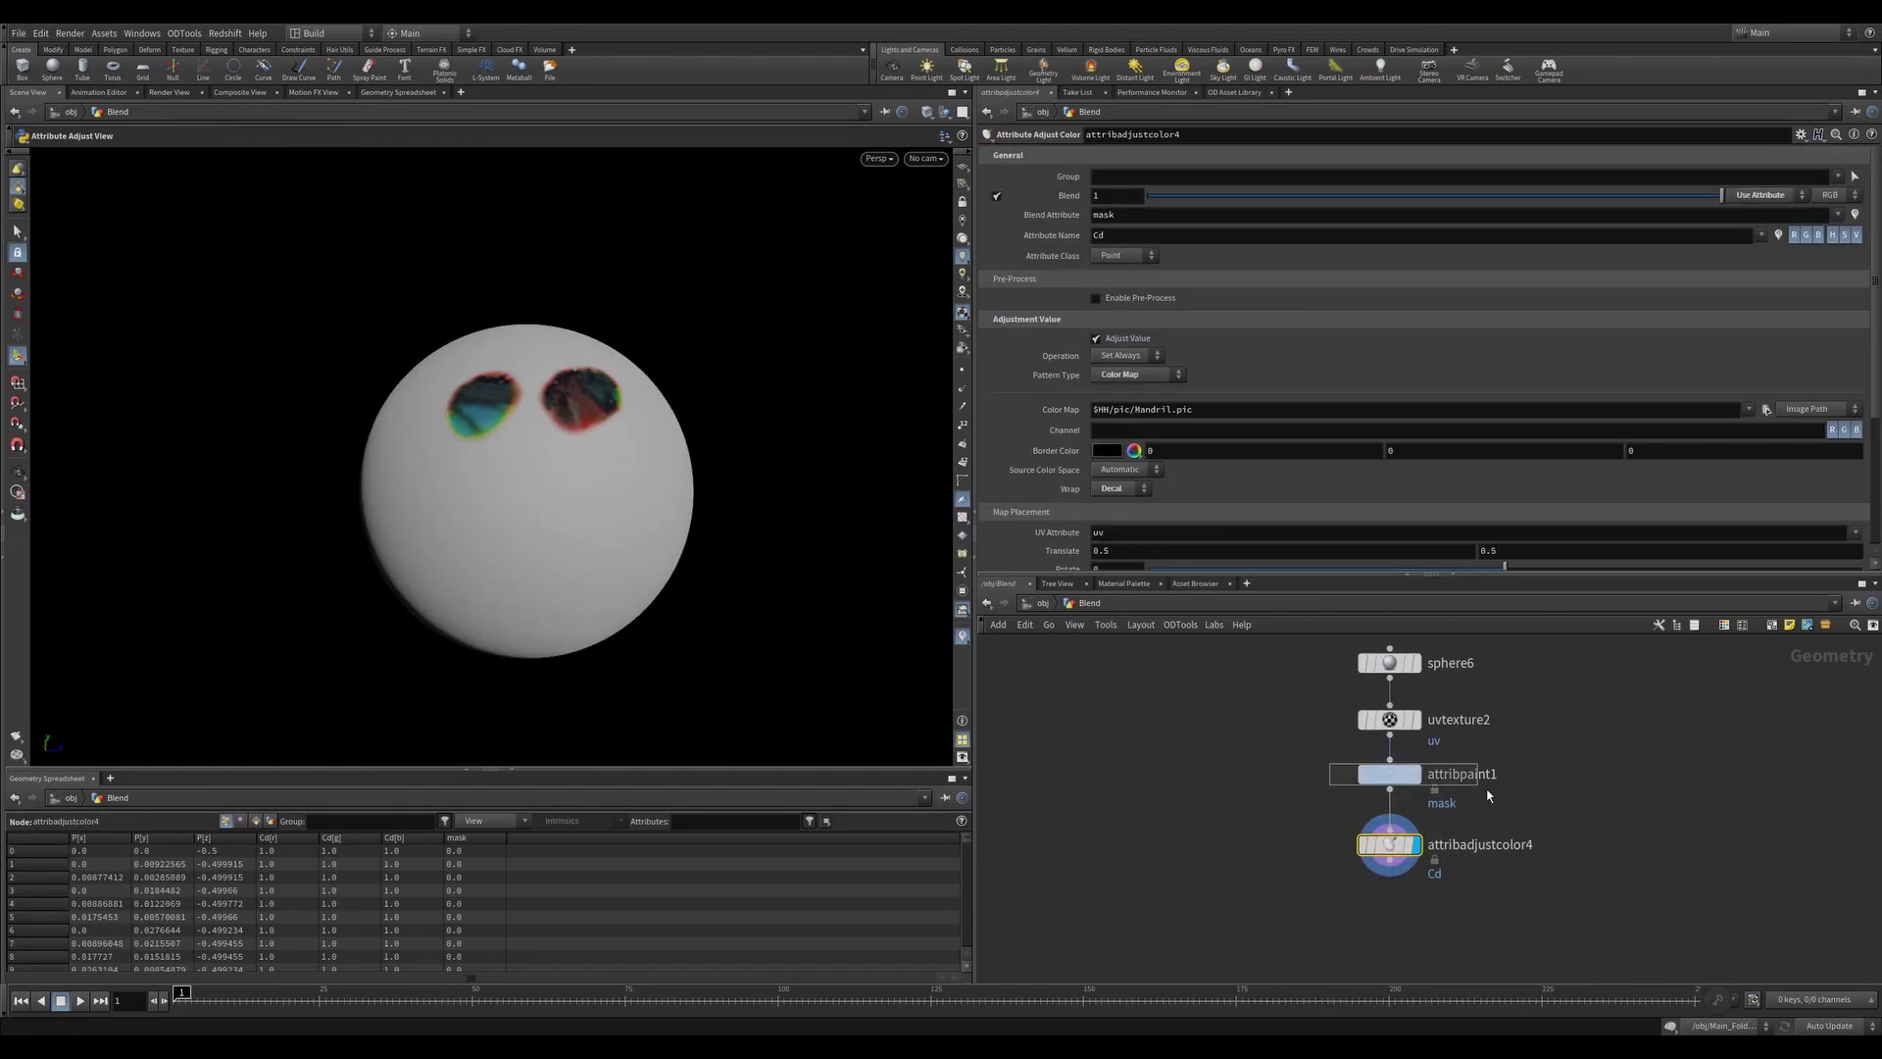
Paint the mask over most of the sphere's front with a larger brush and inspect the blended colour map
left_click(1389, 773)
scroll(470, 417, "up", 14)
mouse_move(519, 520)
left_mouse_down()
mouse_move(545, 427)
mouse_move(515, 406)
left_mouse_up()
left_click(1389, 844)
mouse_move(526, 491)
left_mouse_down("alt")
mouse_move(517, 478)
mouse_move(541, 537)
left_mouse_up("alt")
left_click(1397, 775)
left_click(1388, 844)
mouse_move(530, 431)
left_mouse_down("alt")
mouse_move(428, 420)
mouse_move(597, 416)
left_mouse_up("alt")
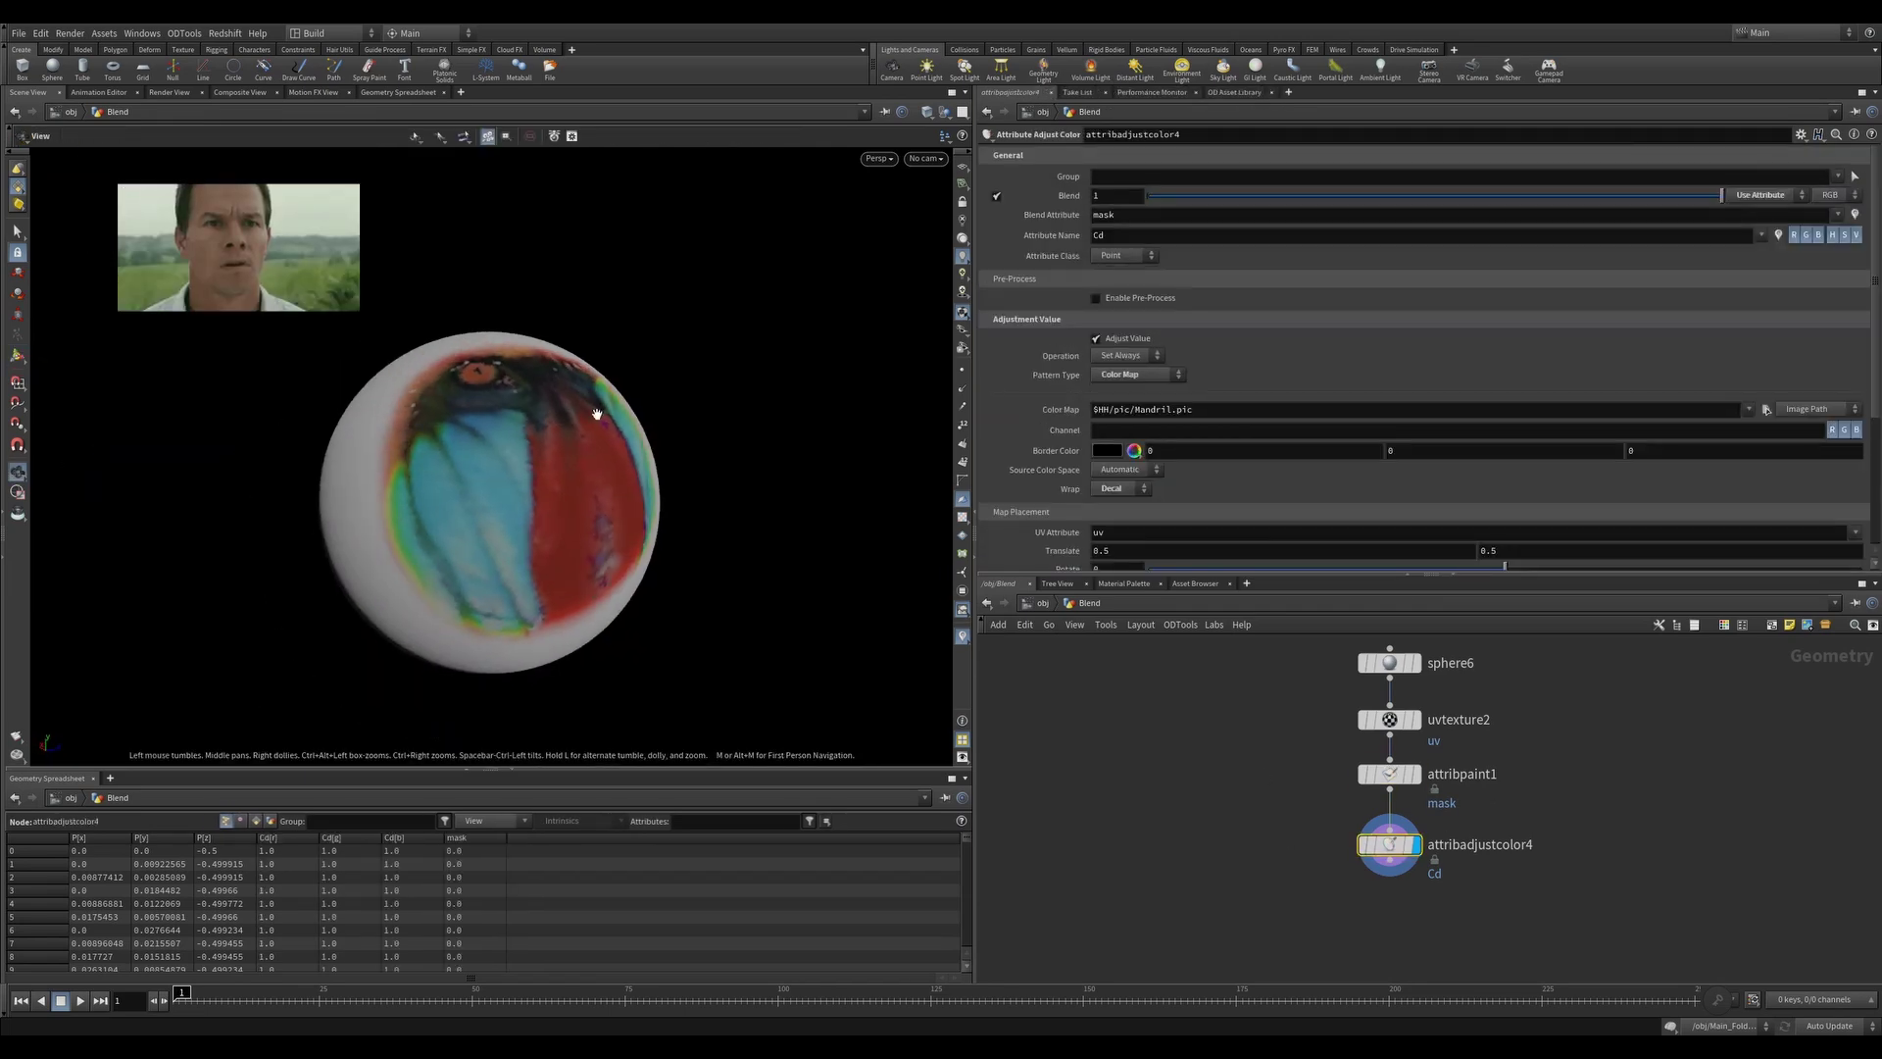
Add another mask stroke on the sphere with a smaller brush and return to attribadjustcolor4
left_click(1416, 773)
scroll(453, 333, "down", 7)
left_click_drag(451, 367, 466, 405)
left_click(1417, 844)
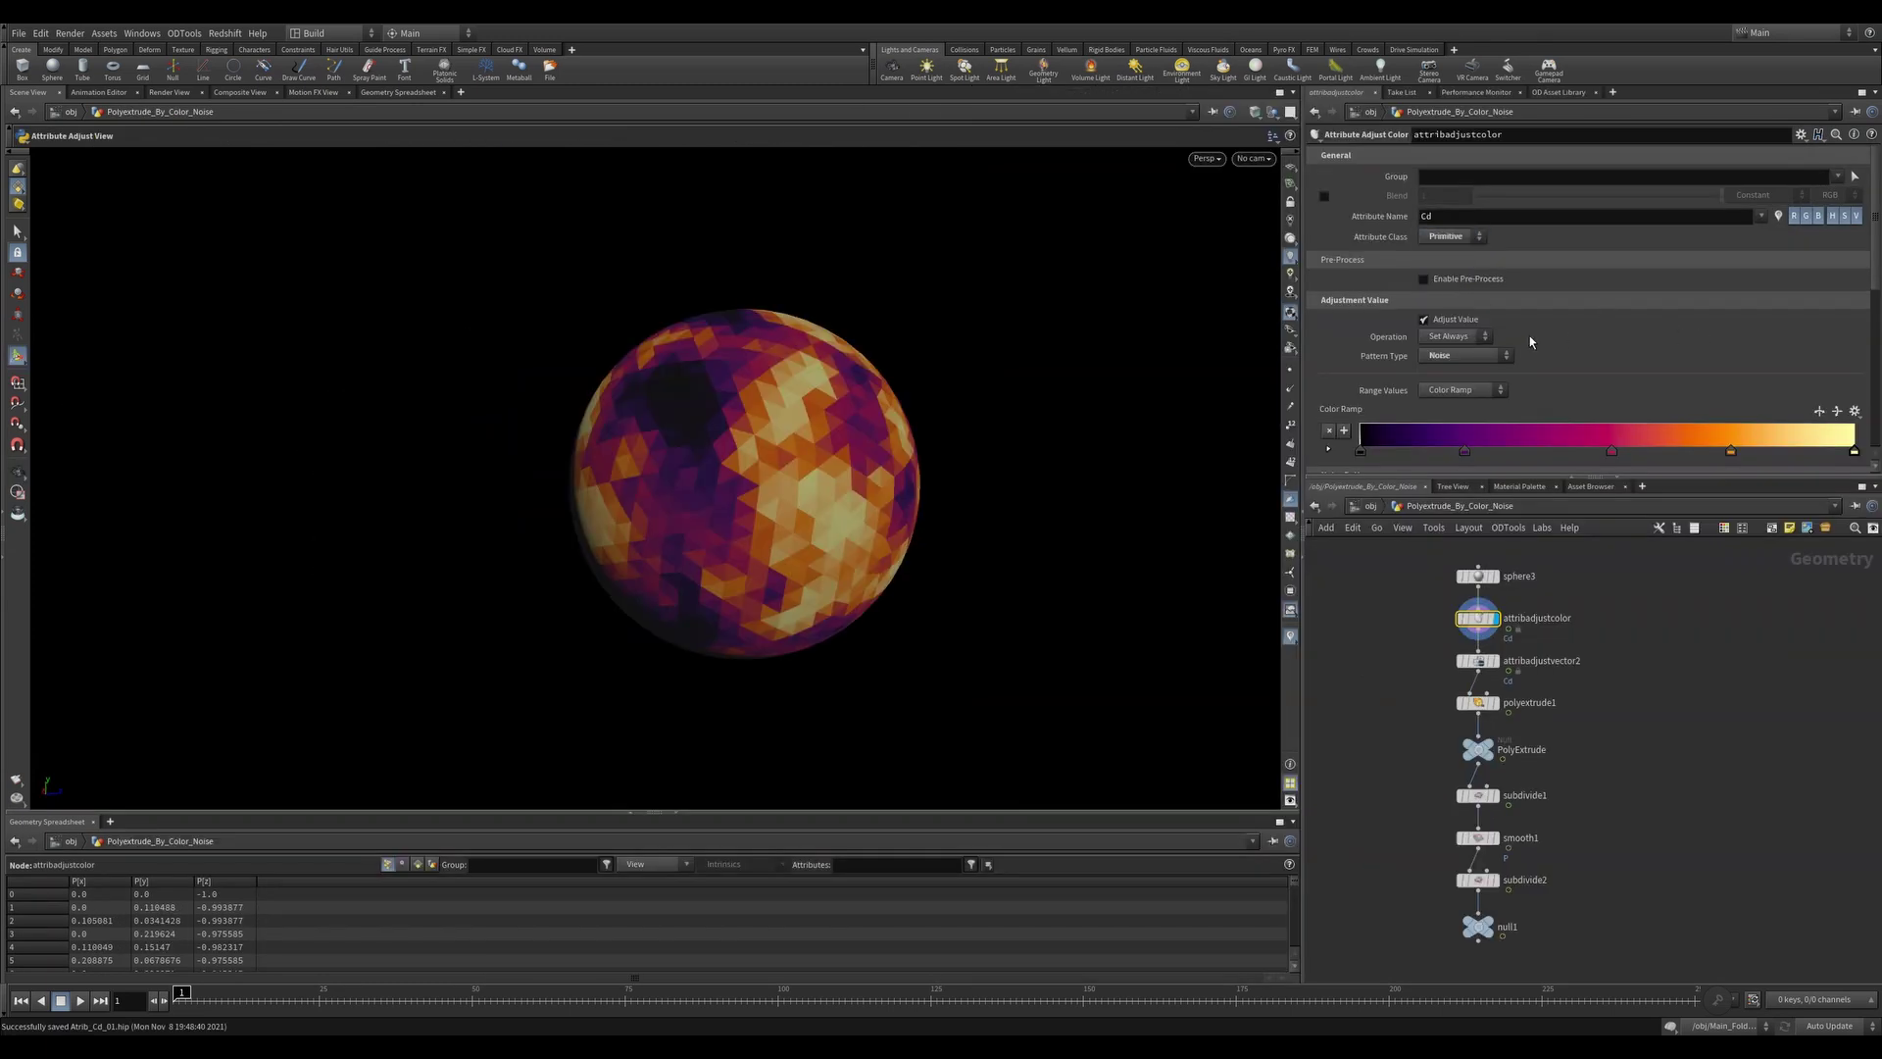
Examine attribadjustcolor's pattern types and ramp presets and the length output attribute of attribadjustvector2
left_click(1490, 357)
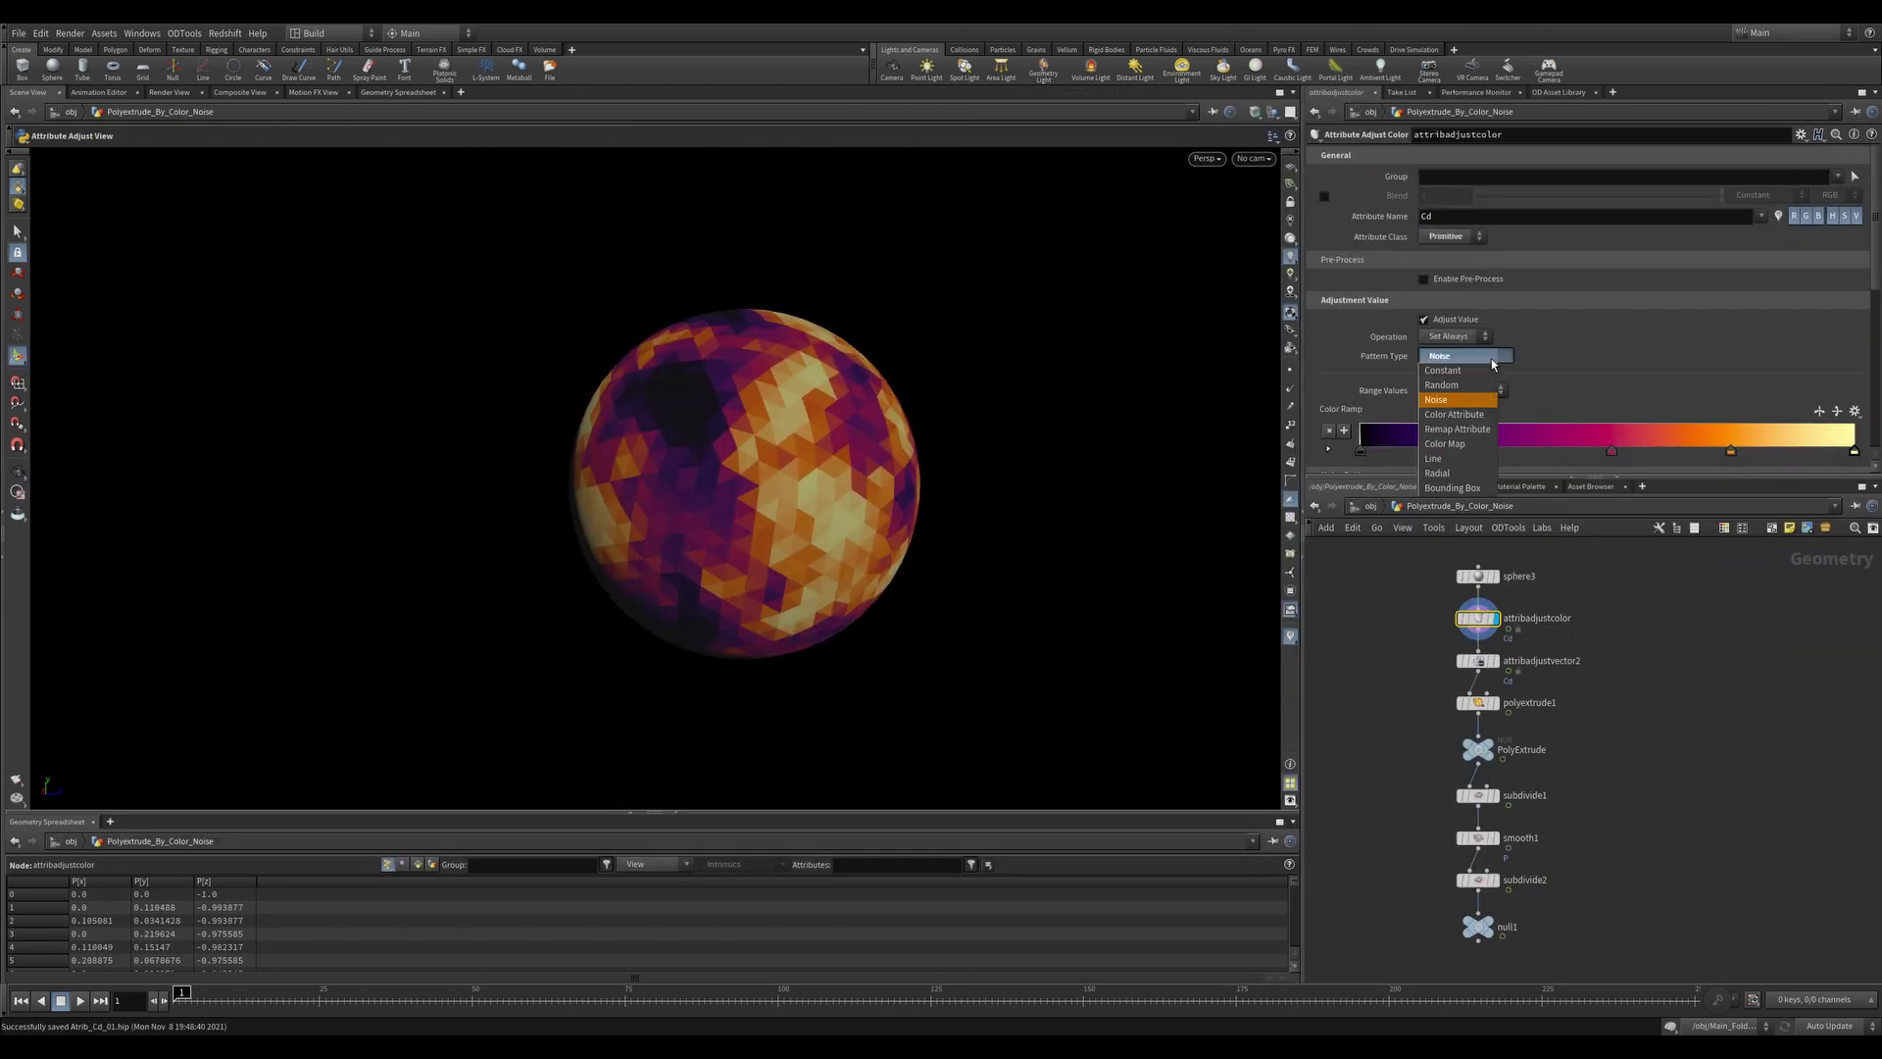
left_click(1854, 410)
left_click(1854, 411)
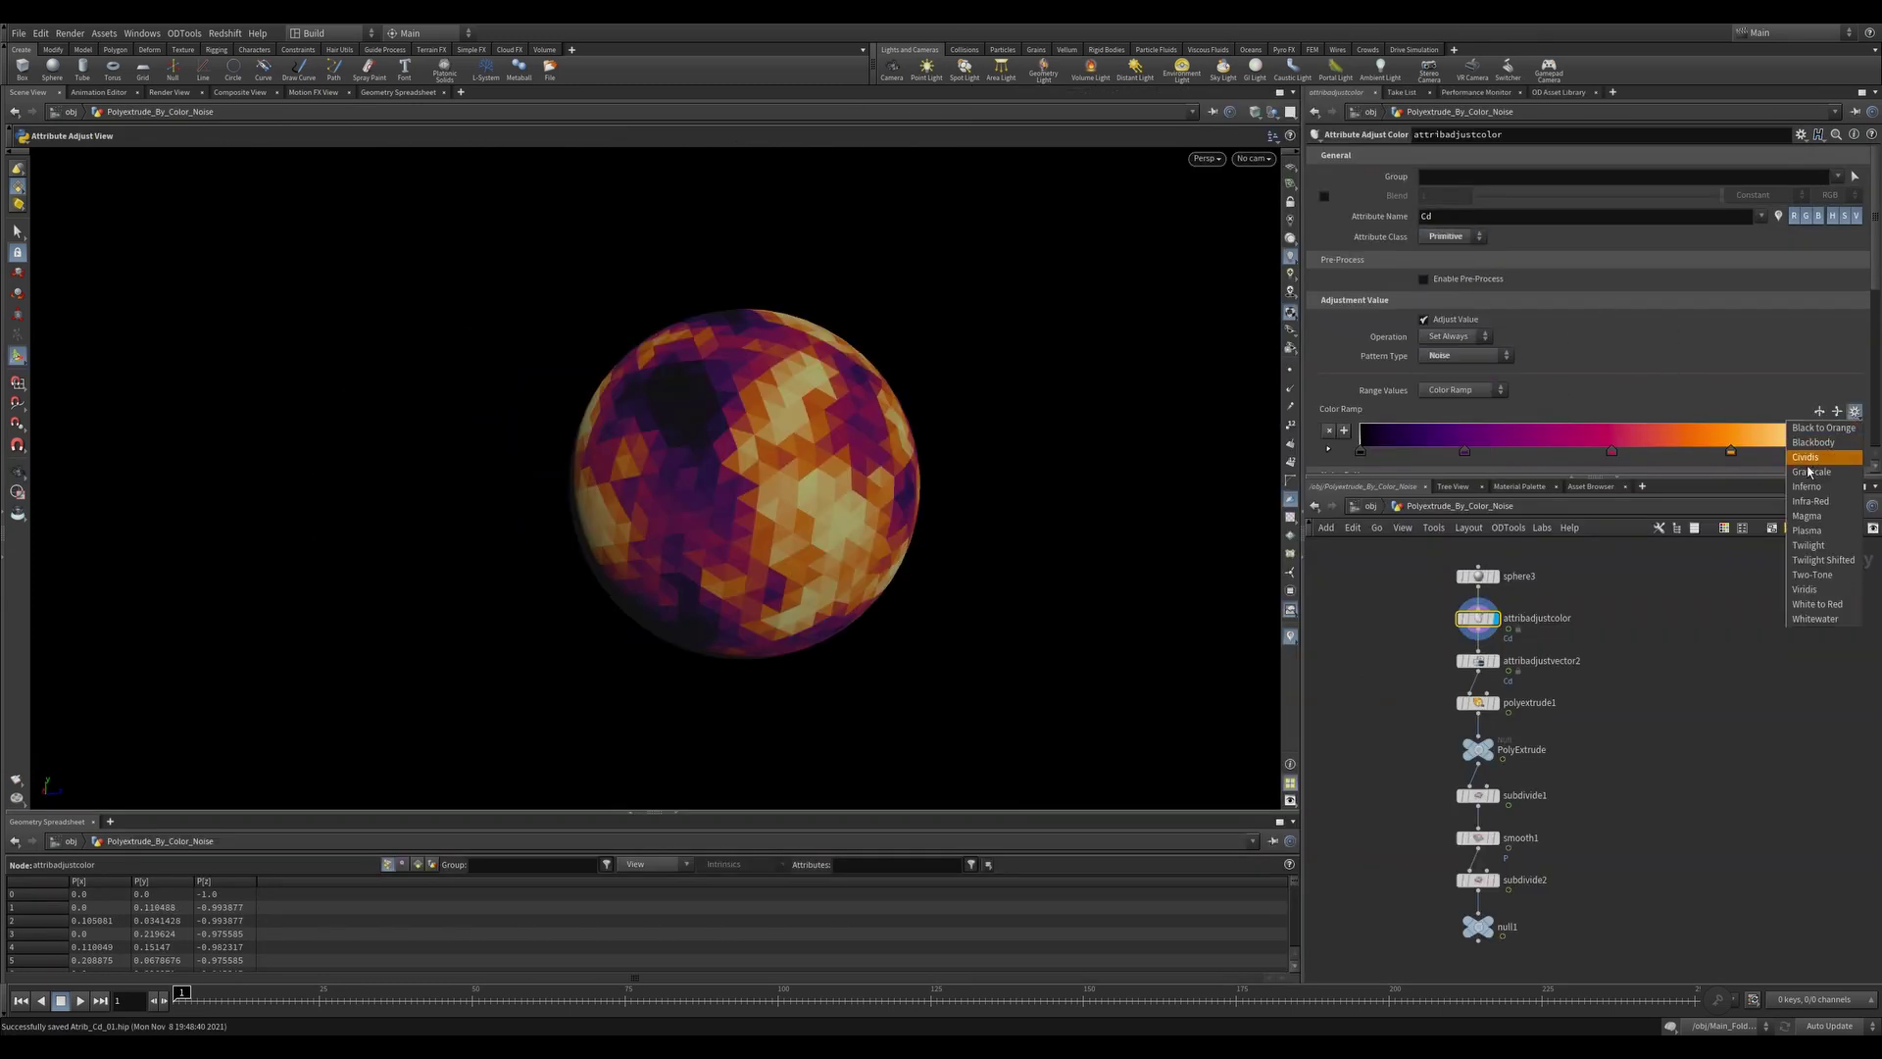
left_click(1720, 589)
left_click(1477, 661)
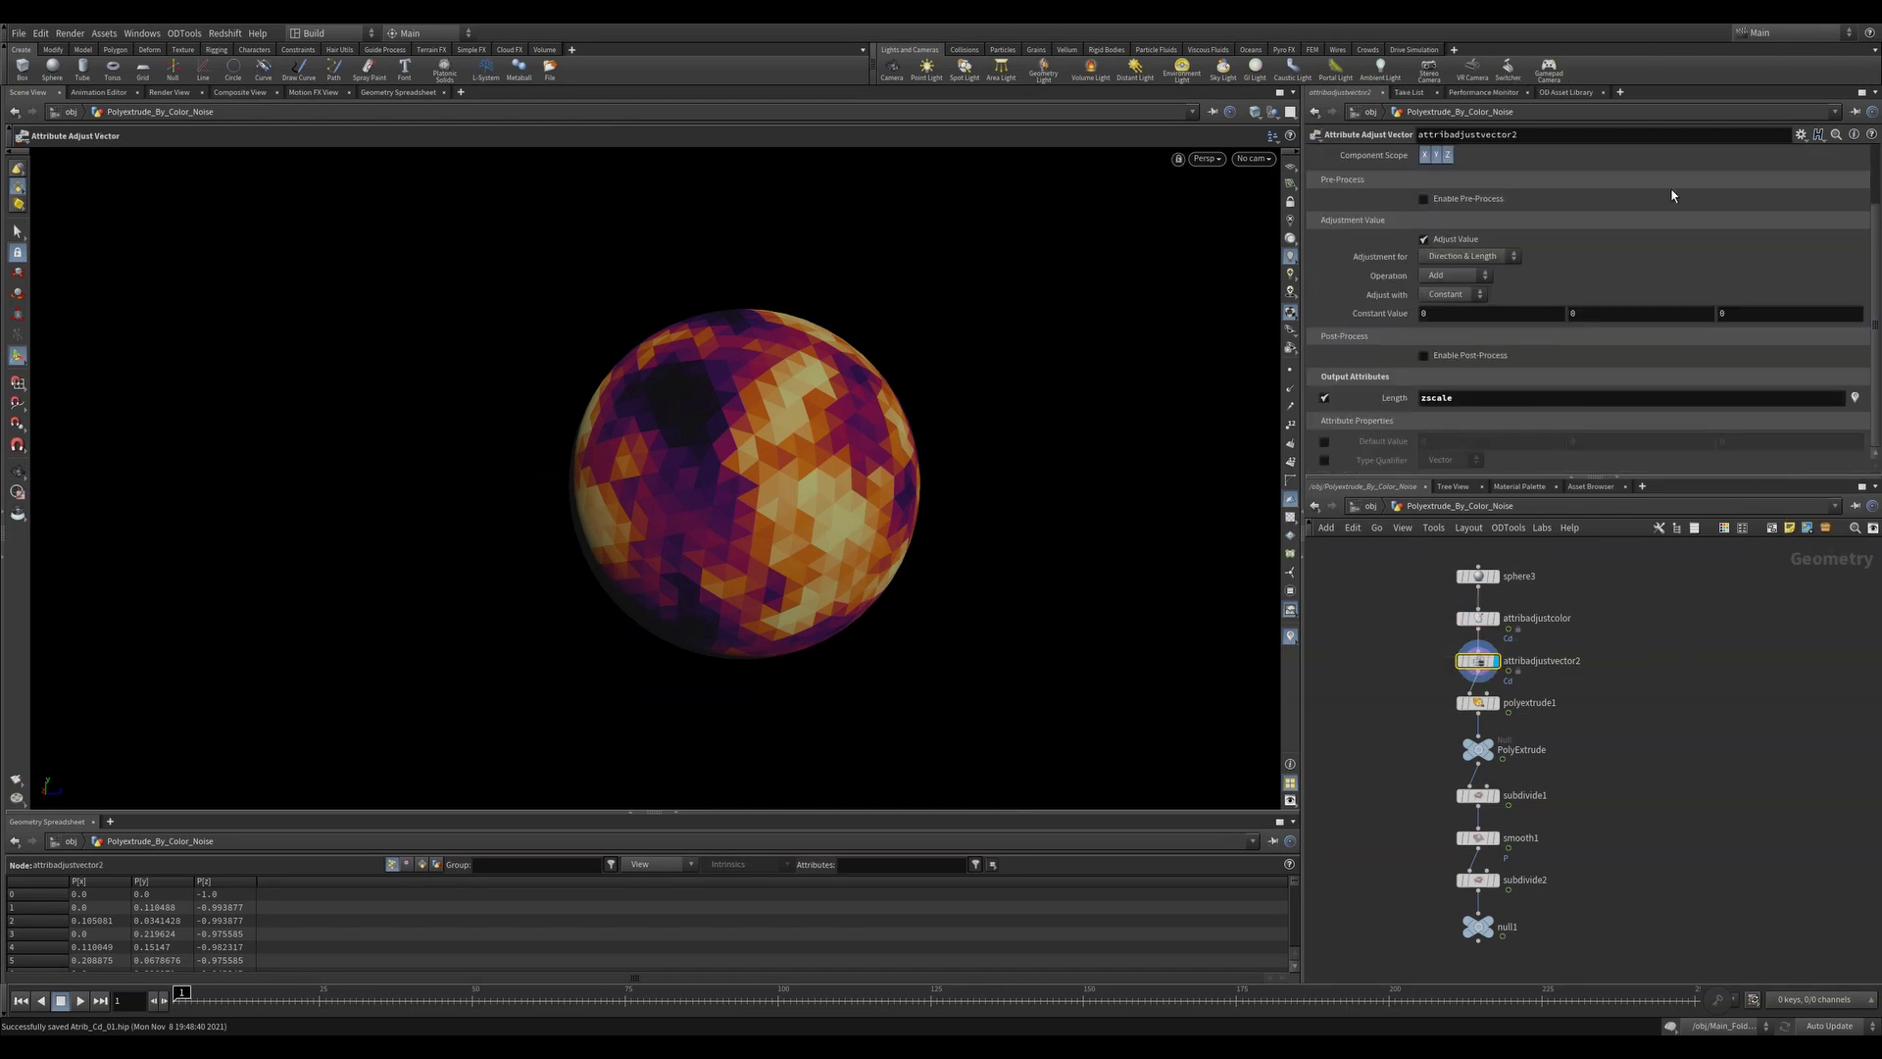
scroll(1879, 165, "up", 3)
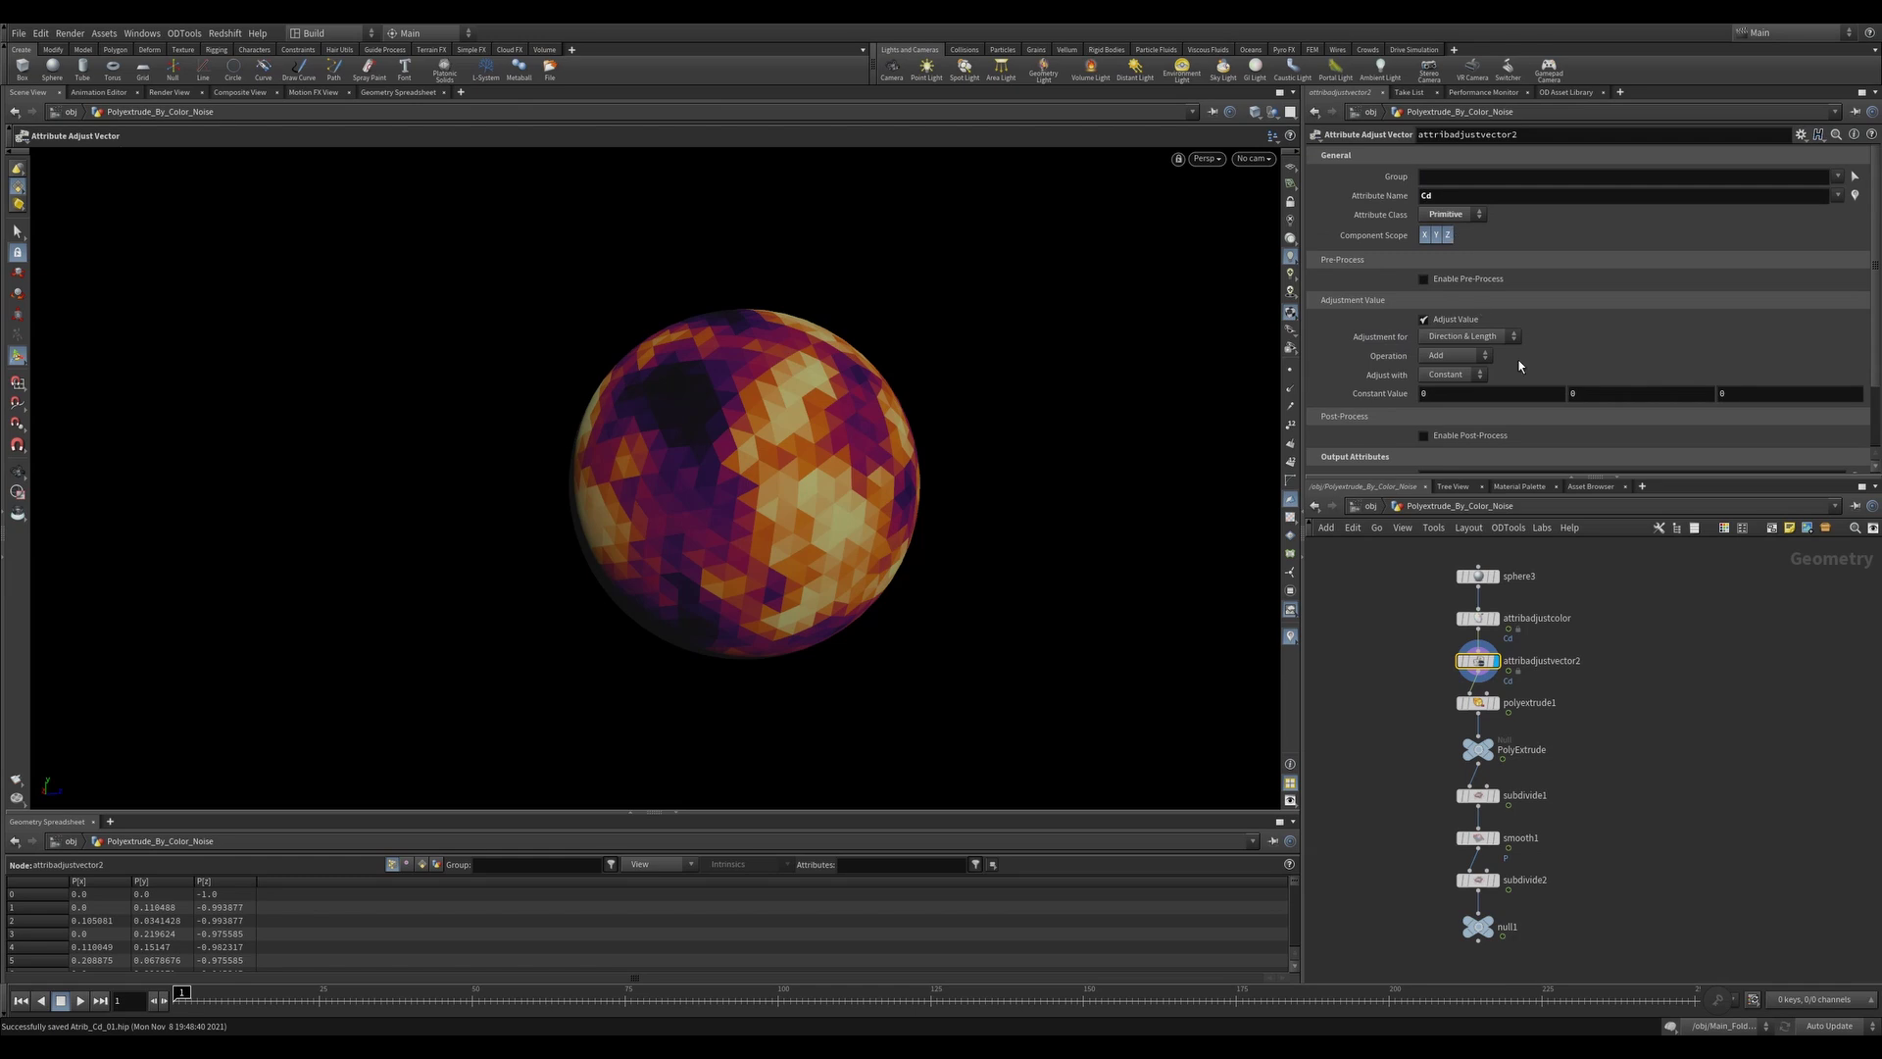
left_click_drag(1506, 477, 1499, 620)
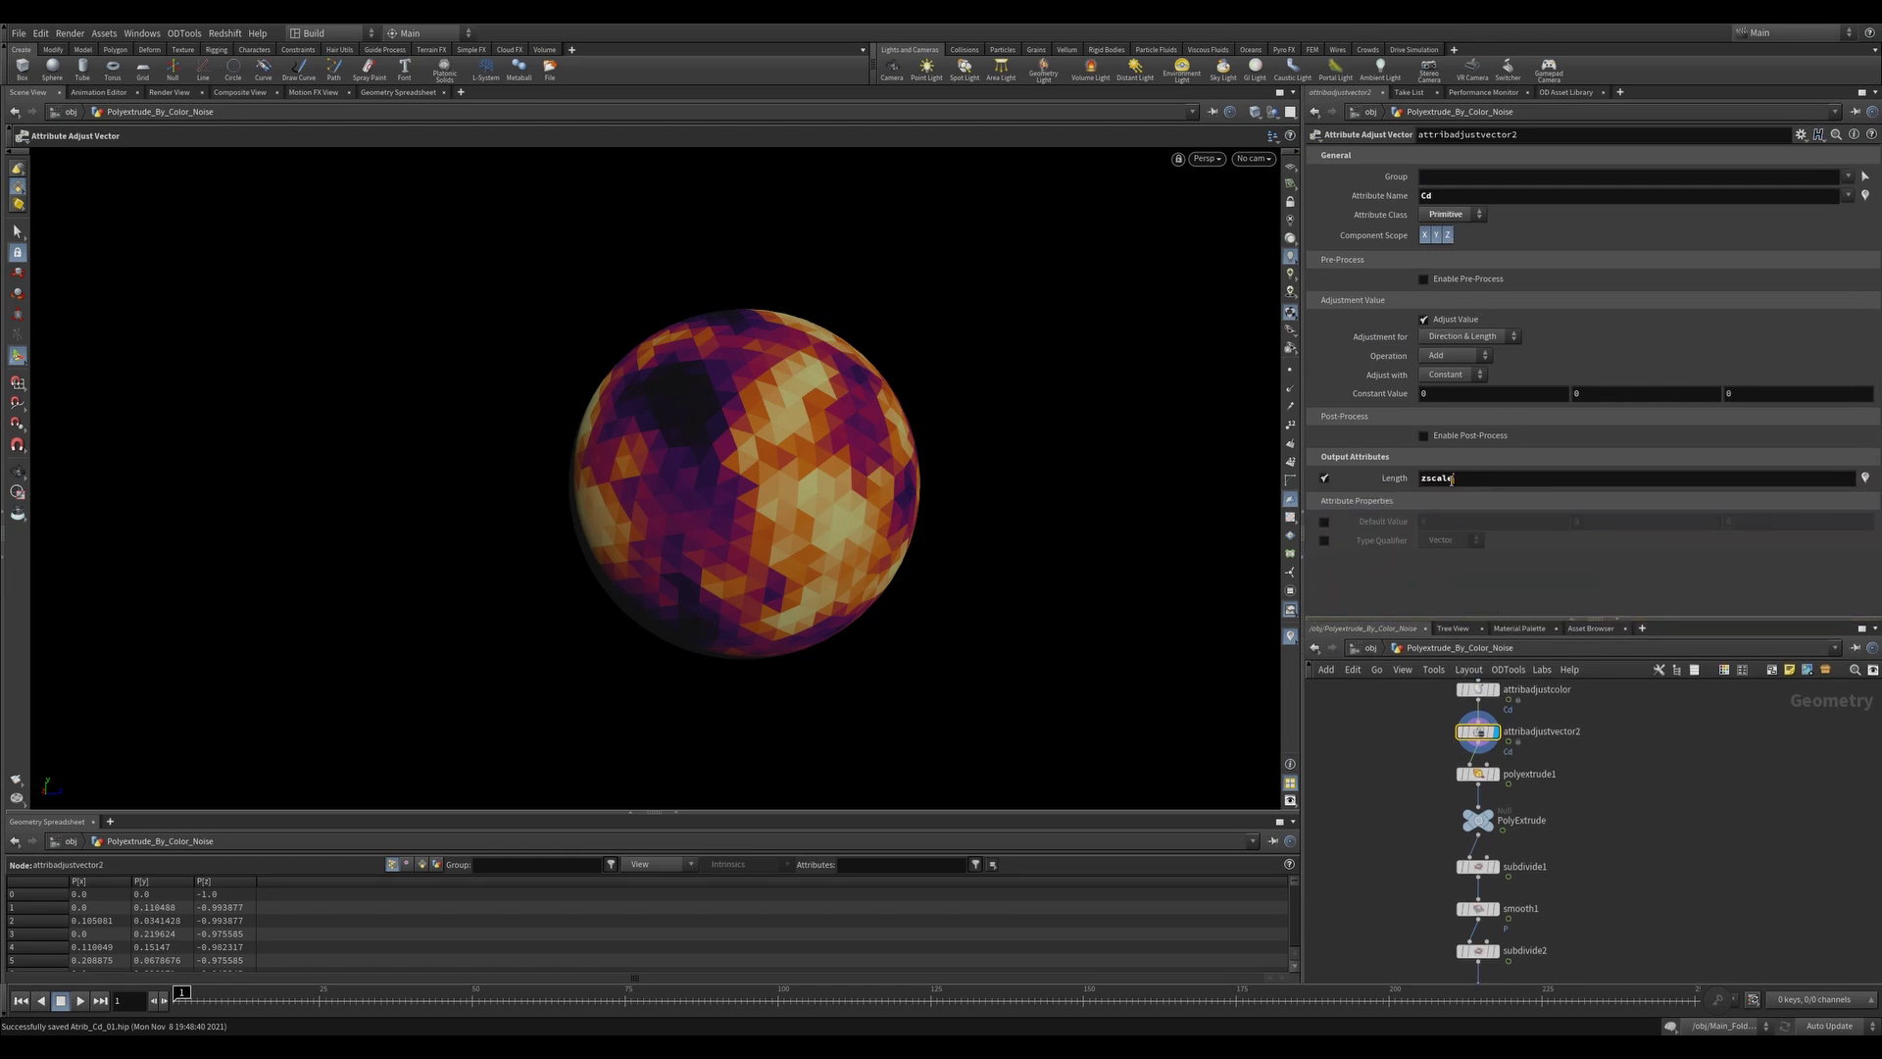
Display the PolyExtrude null's output and set the extrusion distance of polyextrude1 to 0.308
left_click(1477, 774)
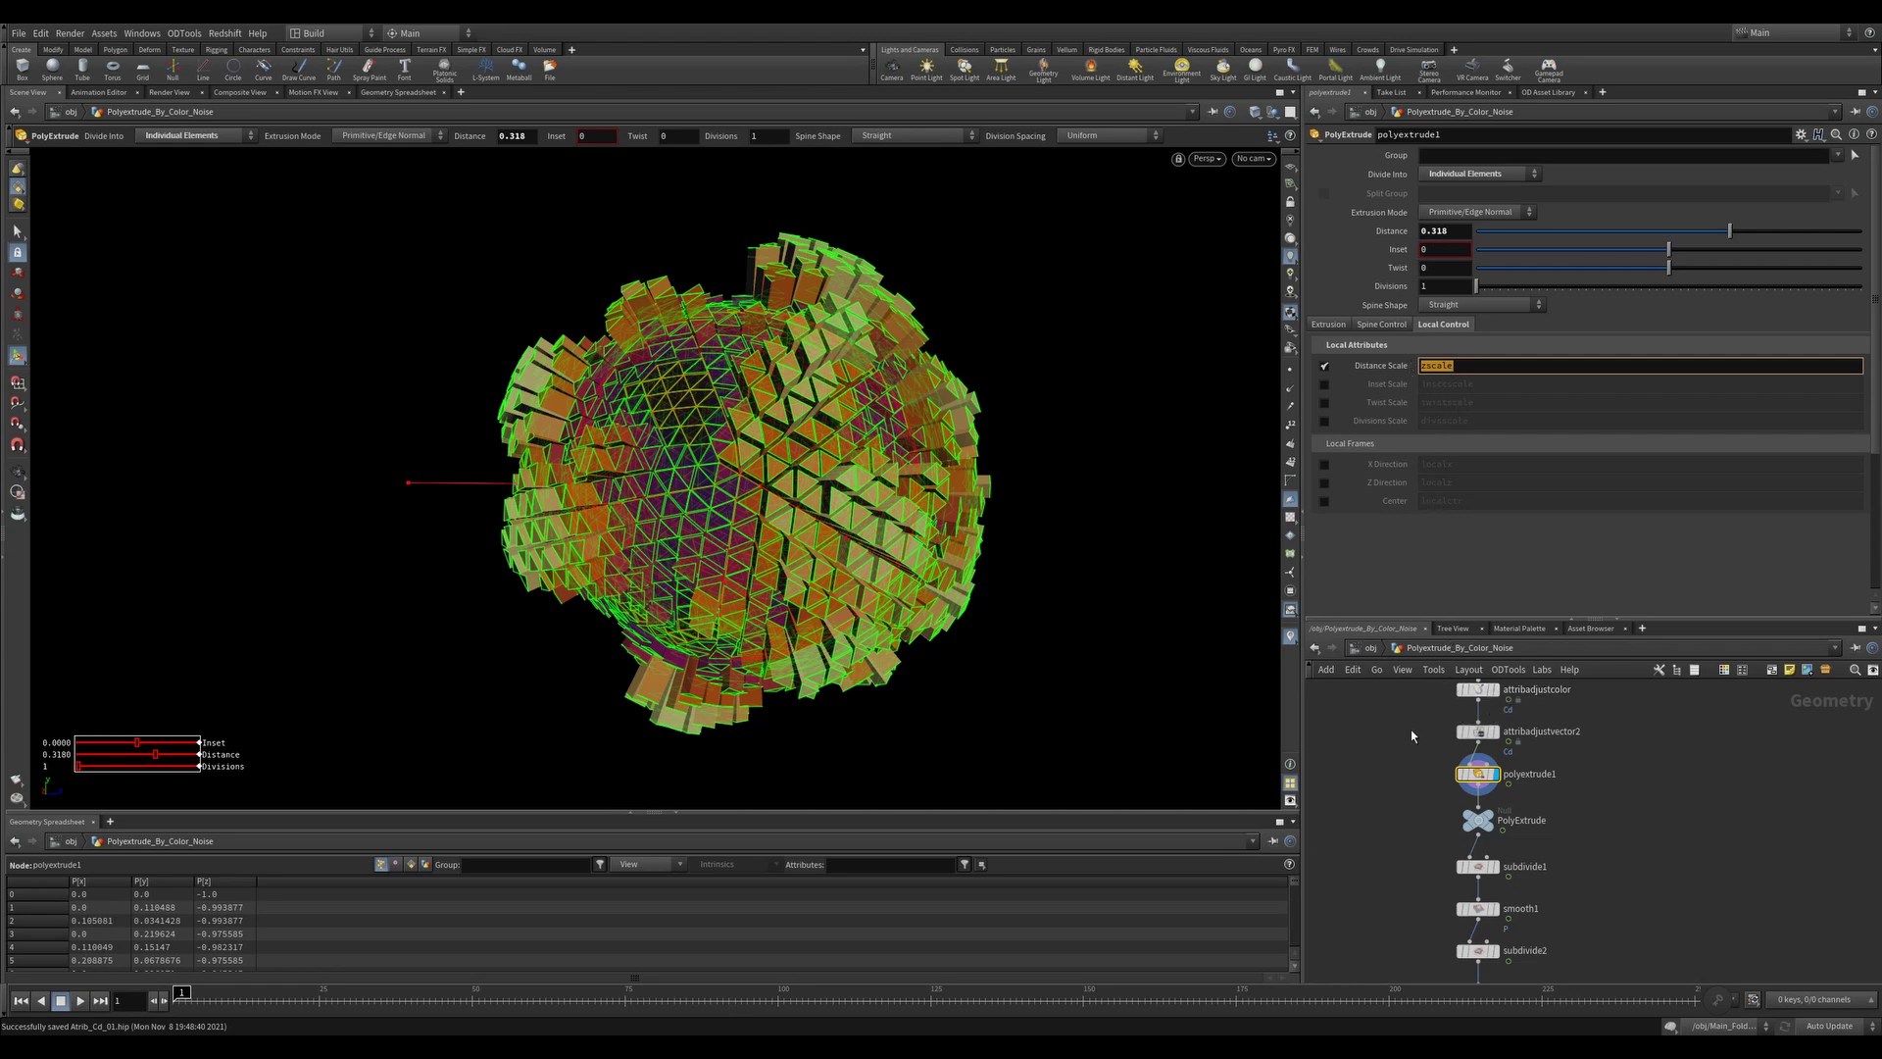
left_click(1477, 819)
left_click(1477, 773)
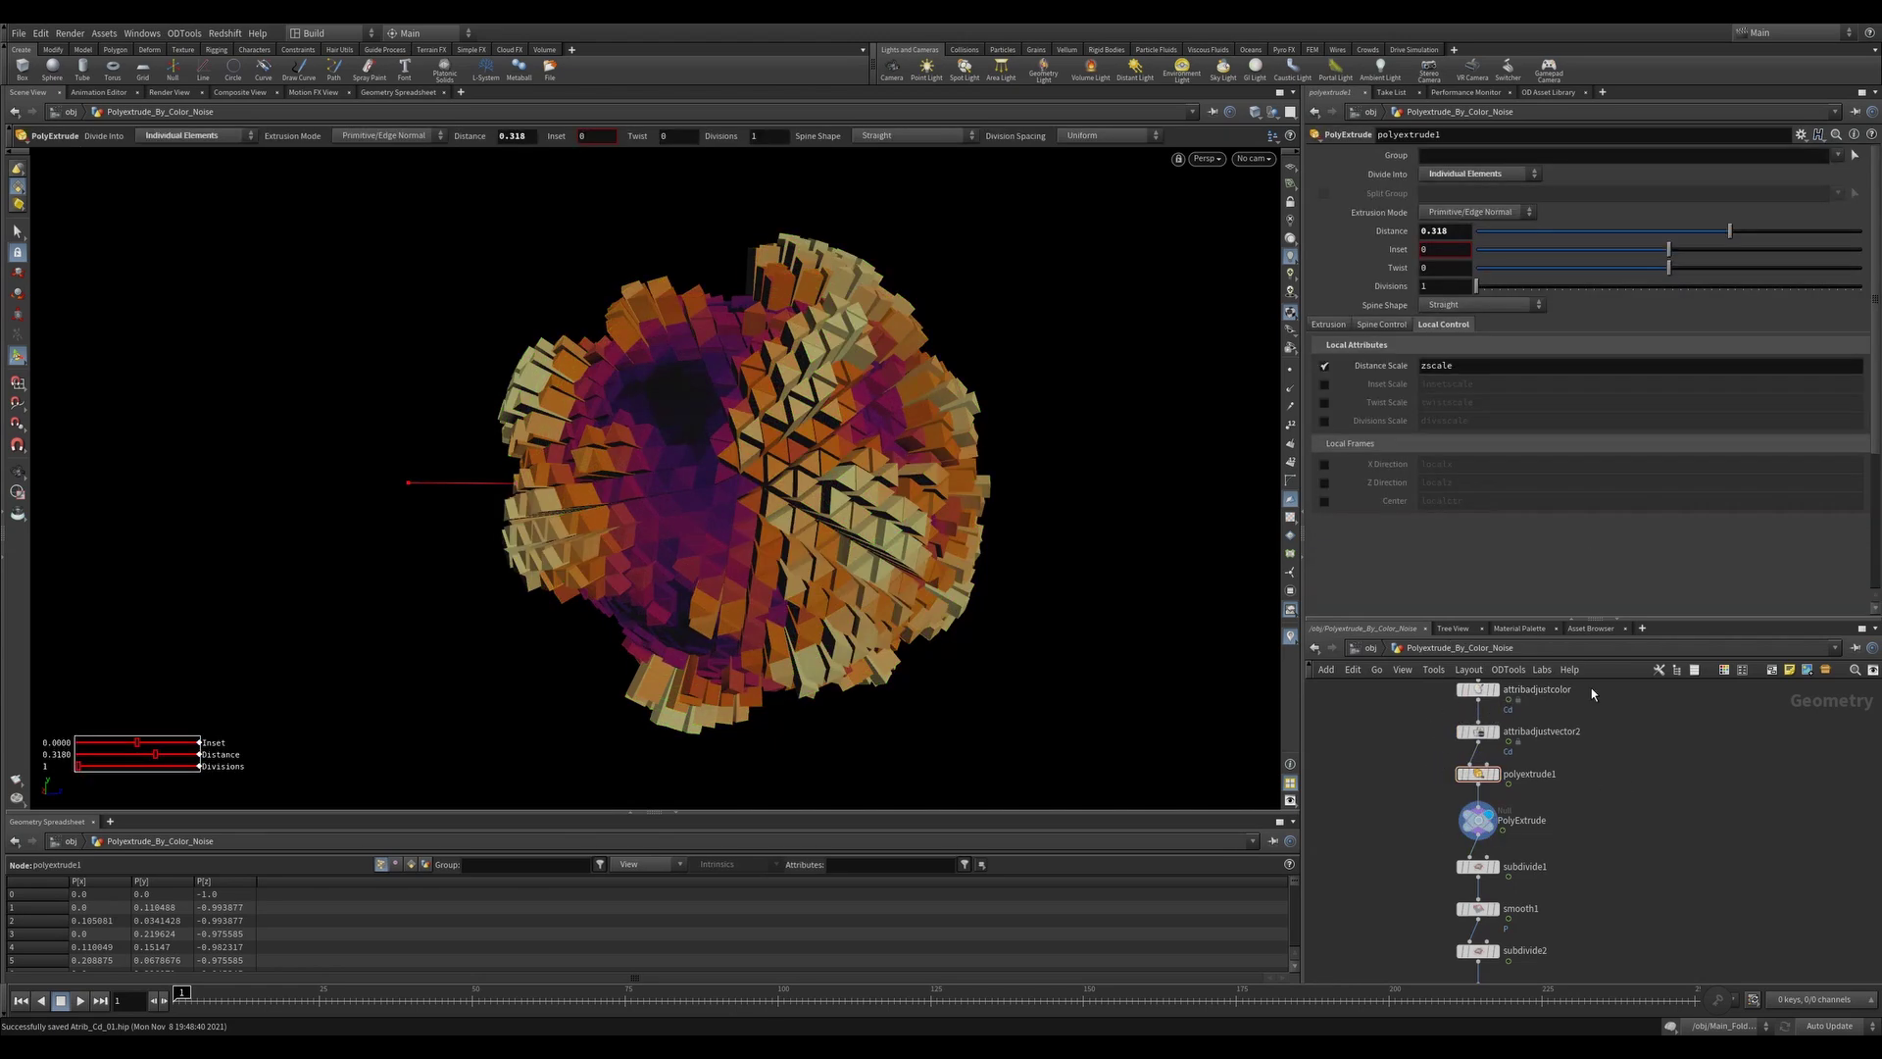
left_click_drag(1712, 234, 1728, 234)
Adjust the noise Element Size in attribadjustcolor and display the result of the downstream nodes
middle_click_drag(1427, 719, 1430, 759)
left_click(1480, 729)
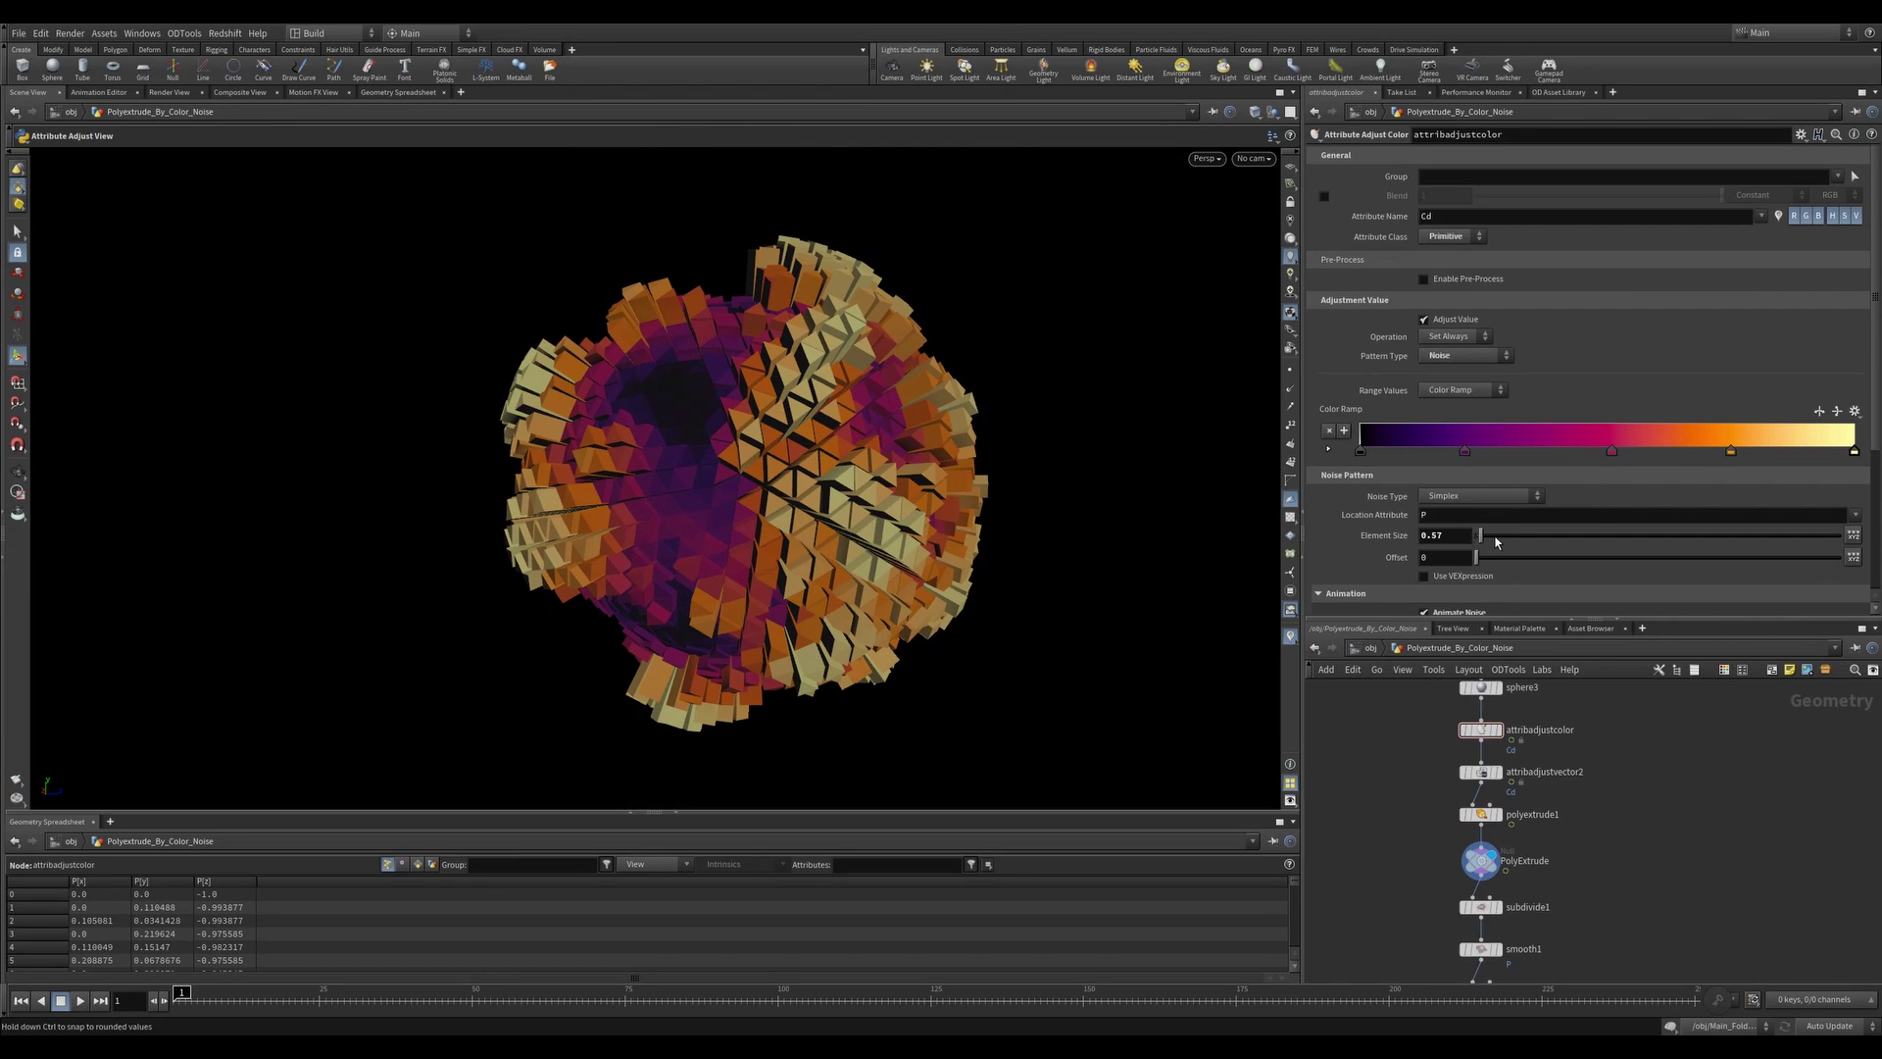
left_click_drag(1492, 536, 1483, 533)
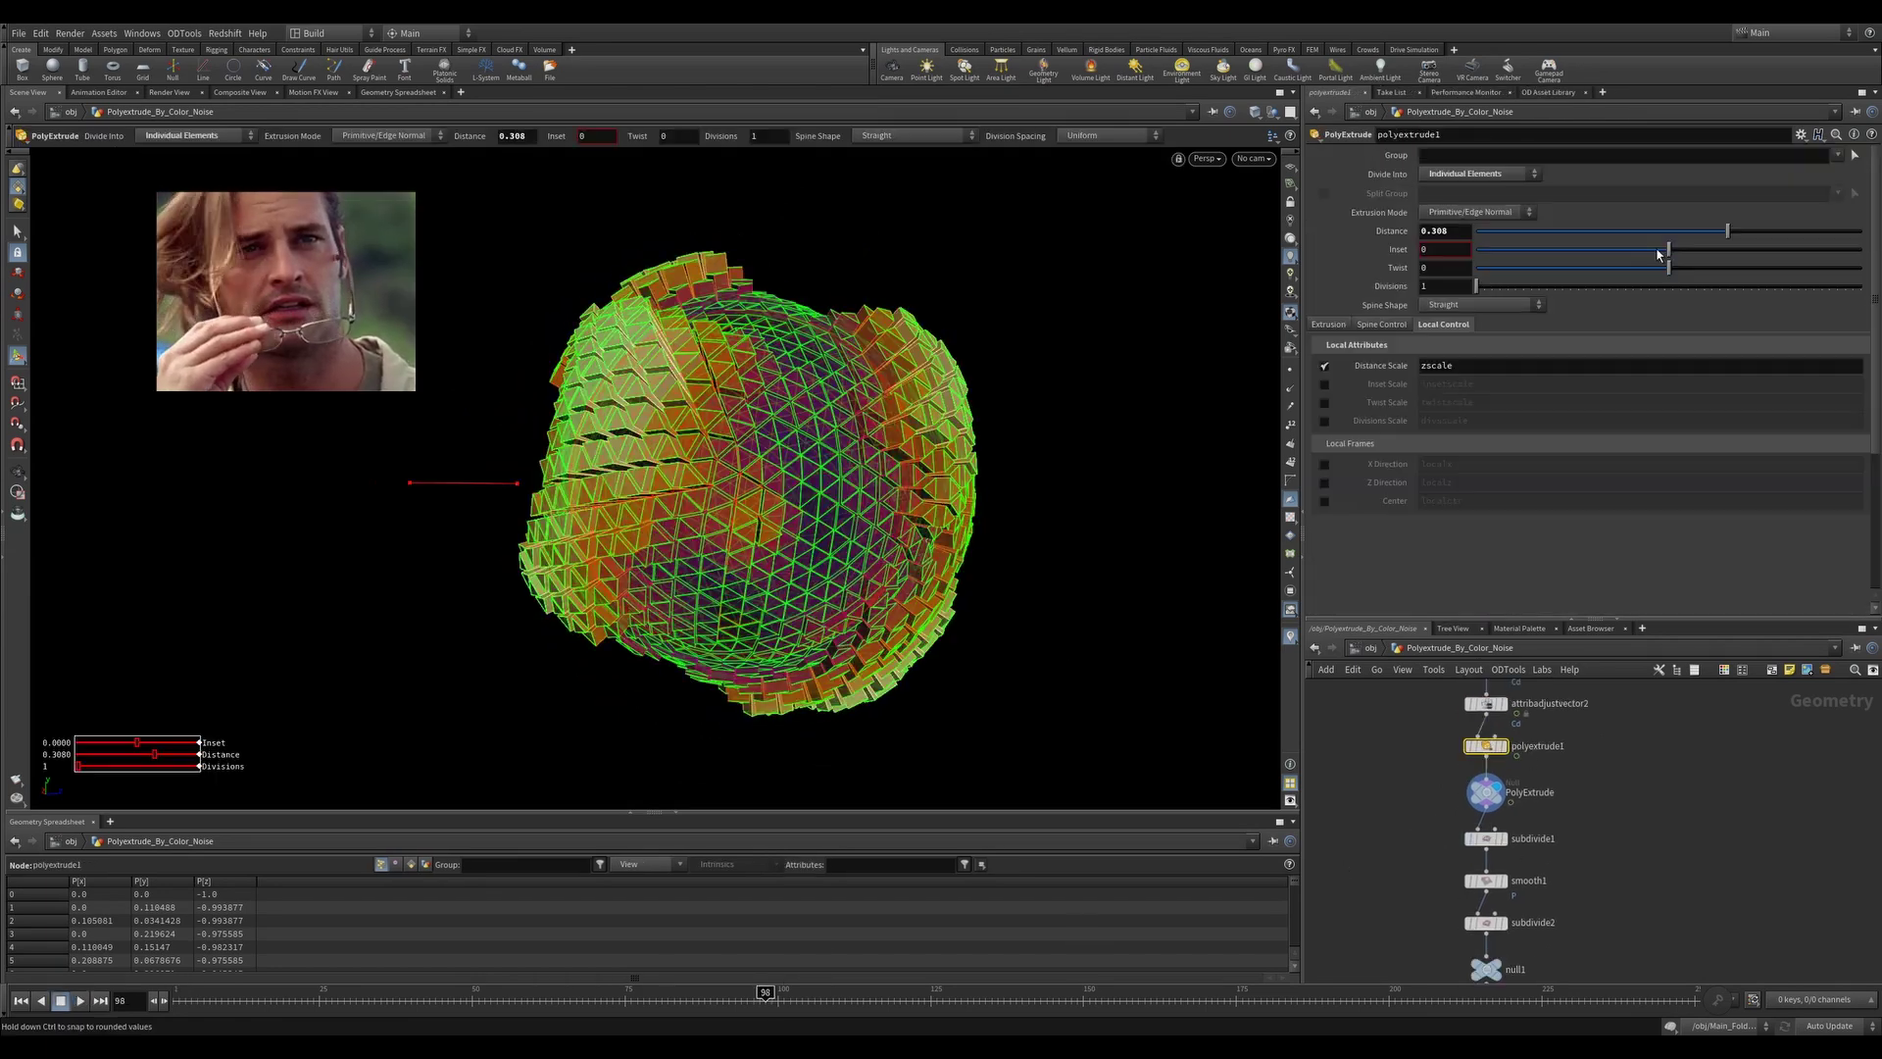
left_click(1490, 779)
left_click(1489, 910)
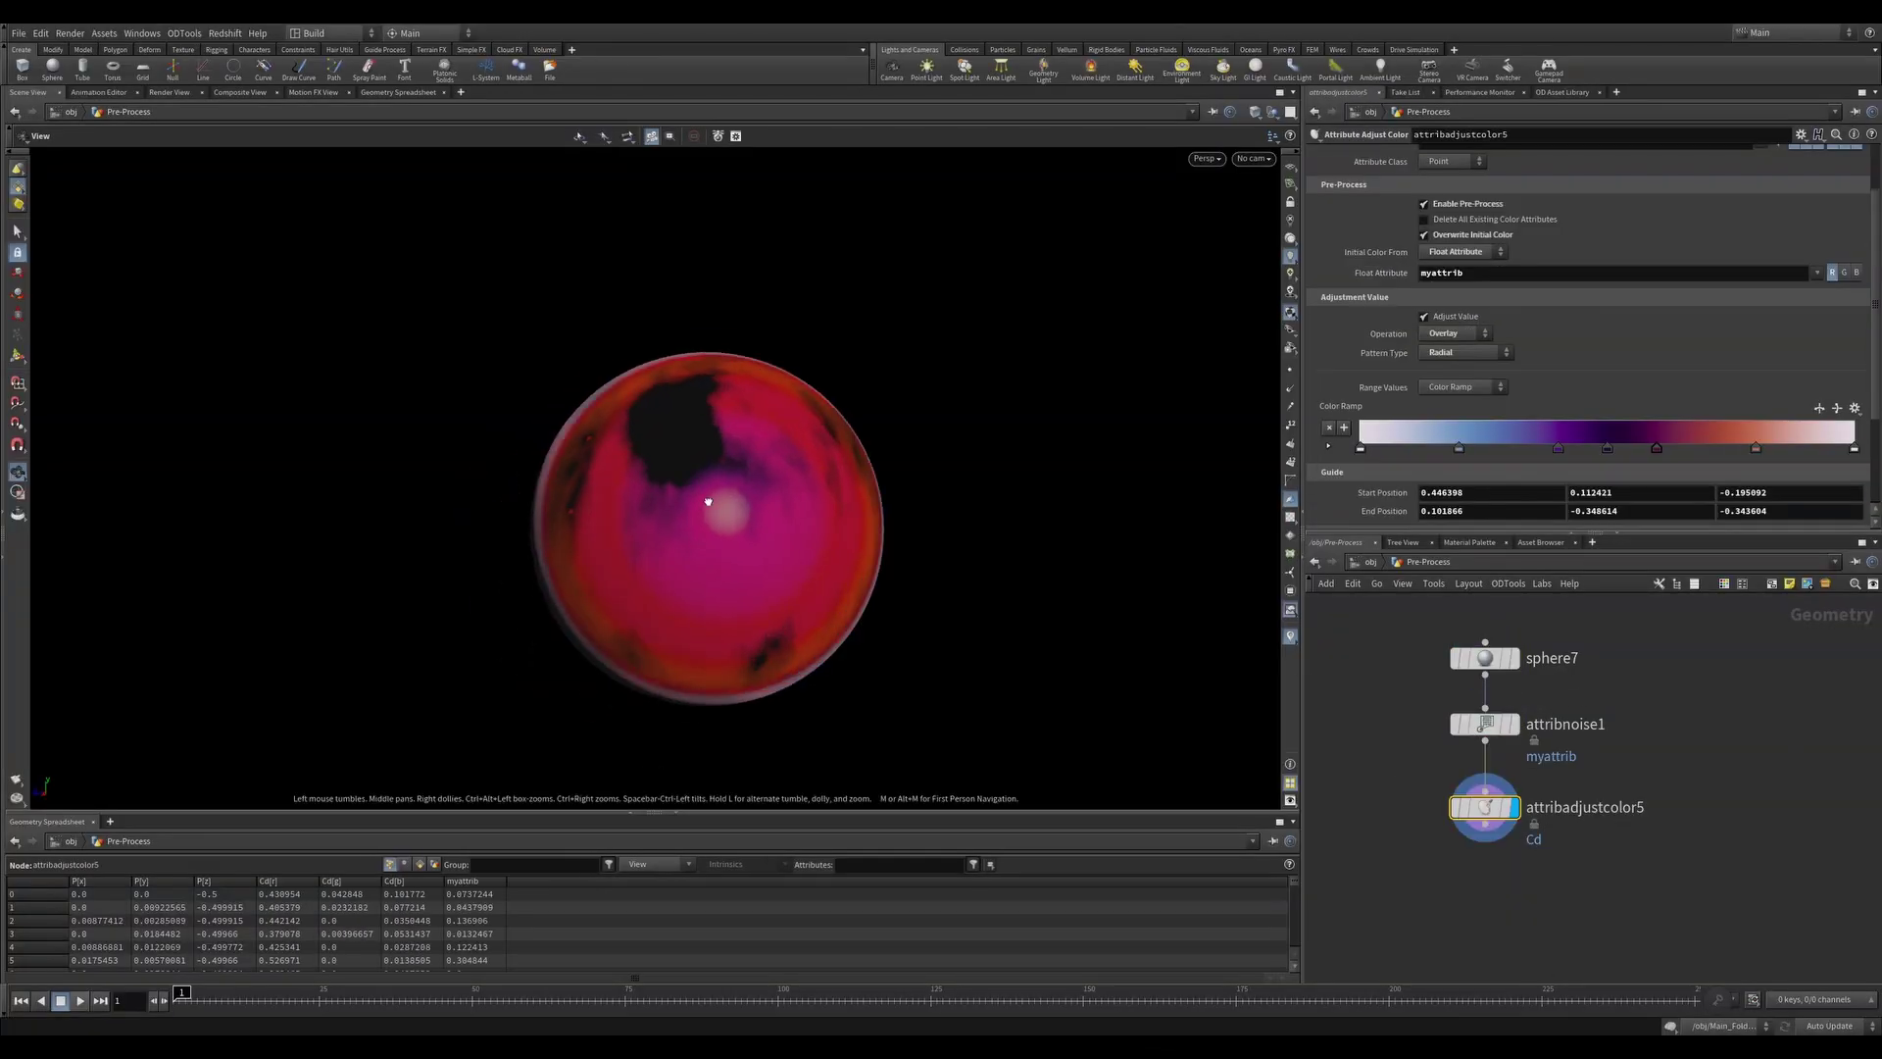
Compare the sphere's colours with Overwrite Initial Color off and on, using the myattrib float attribute
left_click_drag(708, 501, 744, 502)
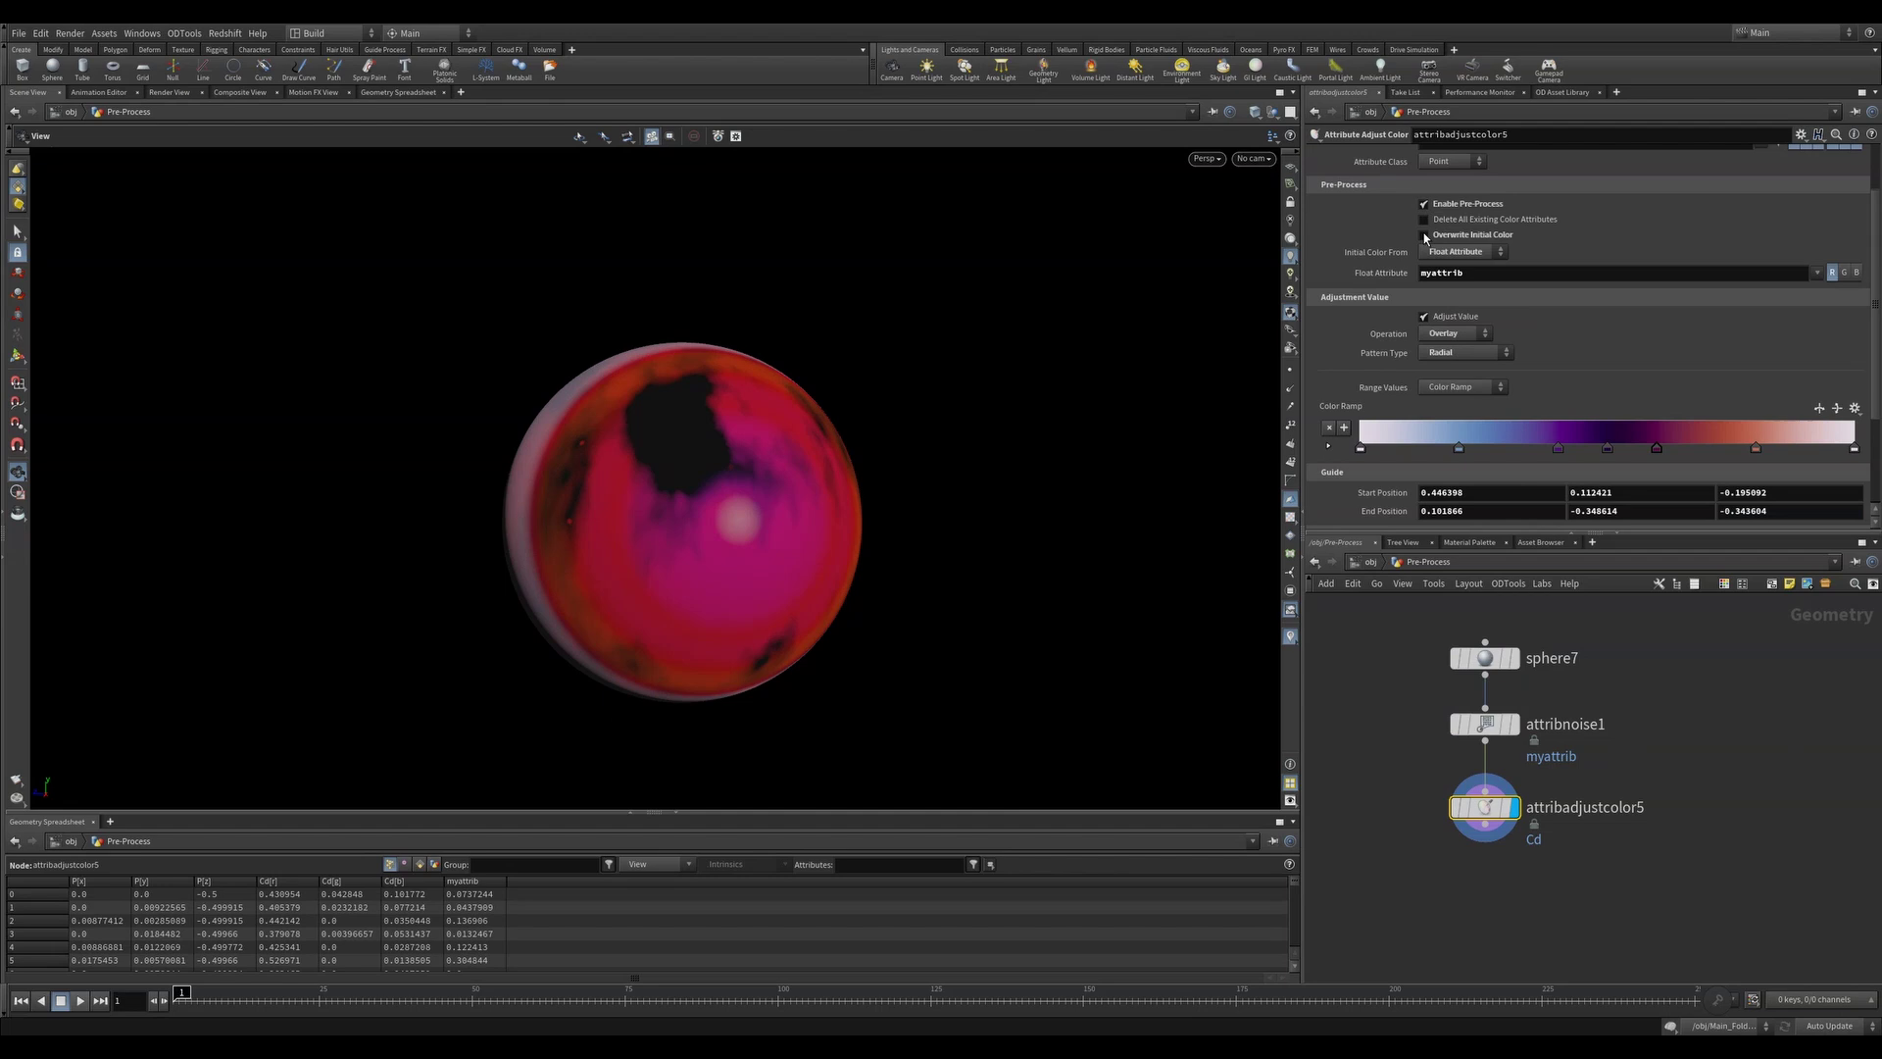
left_click(1424, 236)
left_click(1450, 235)
left_click_drag(1471, 272, 1403, 276)
left_click_drag(745, 392, 843, 392)
Set the colour operation of attribadjustcolor5 to Multiply and apply another colour ramp preset
left_click(1446, 334)
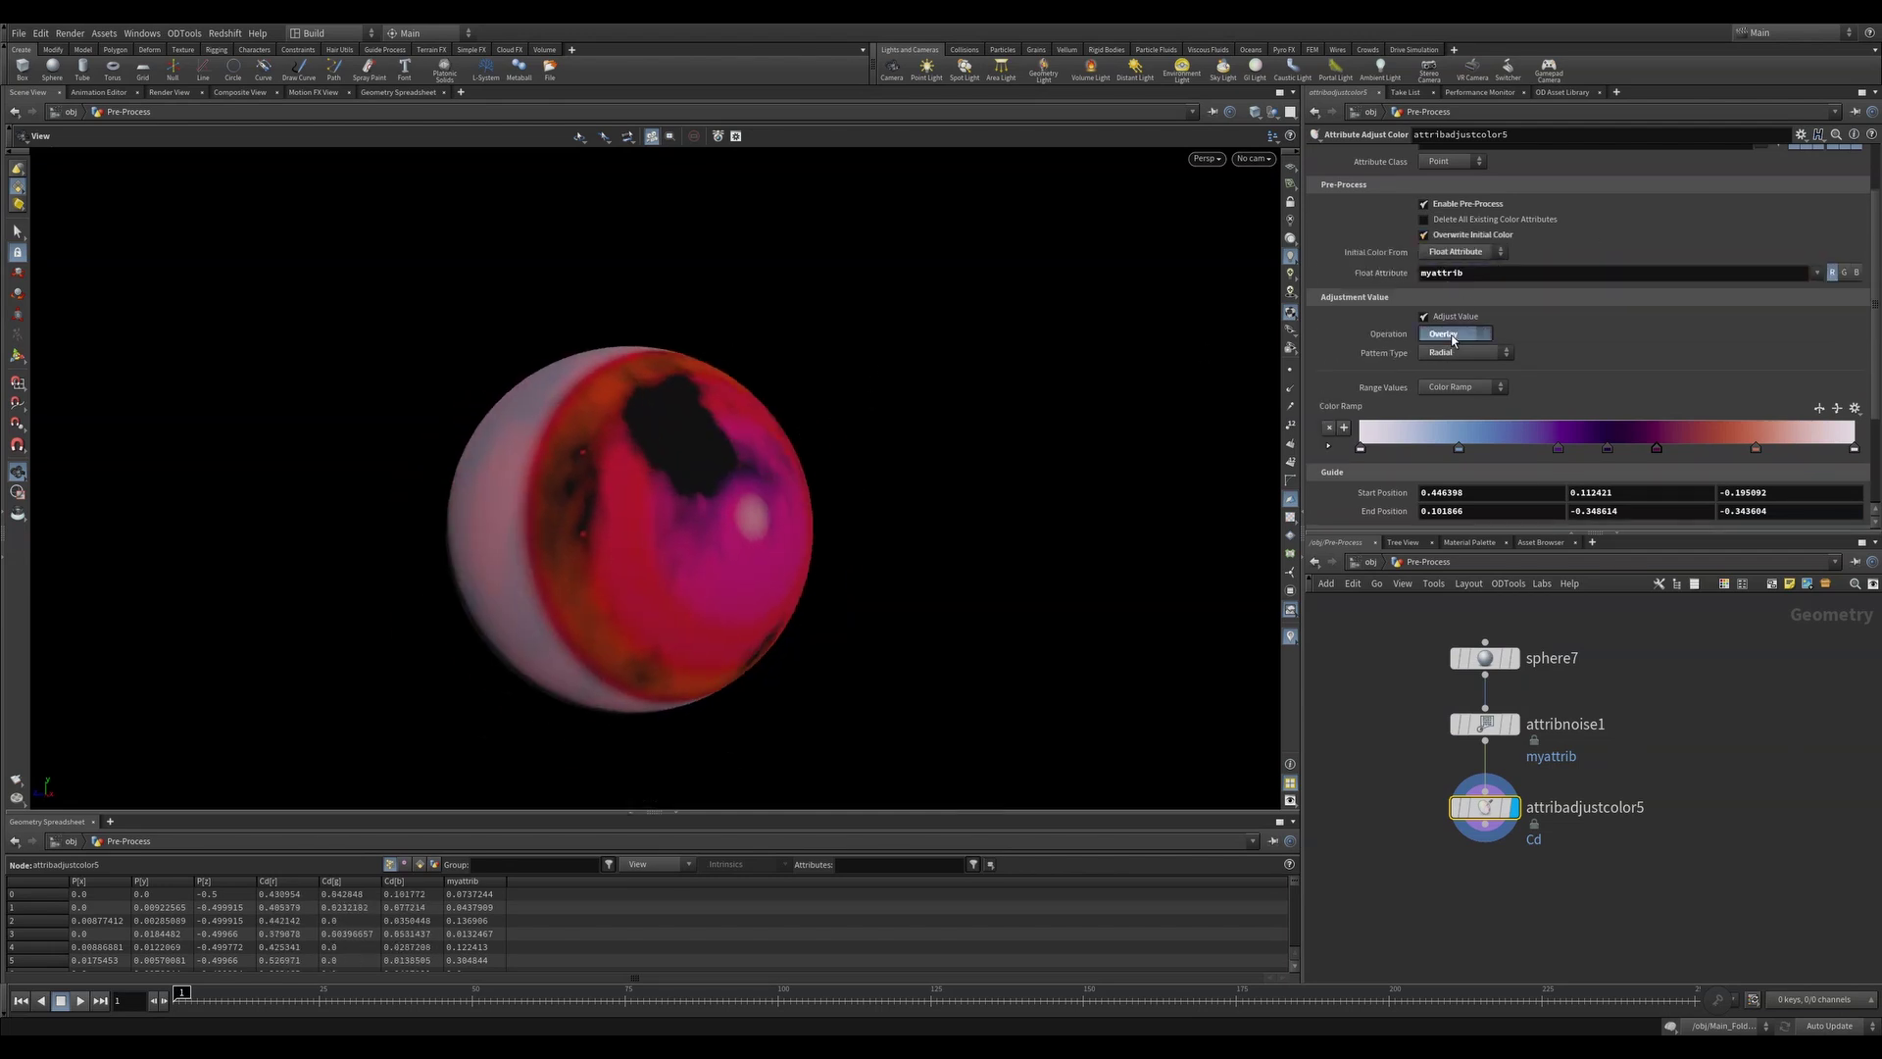
left_click(1433, 377)
left_click_drag(773, 467, 832, 458)
left_click(1451, 333)
left_click(1440, 407)
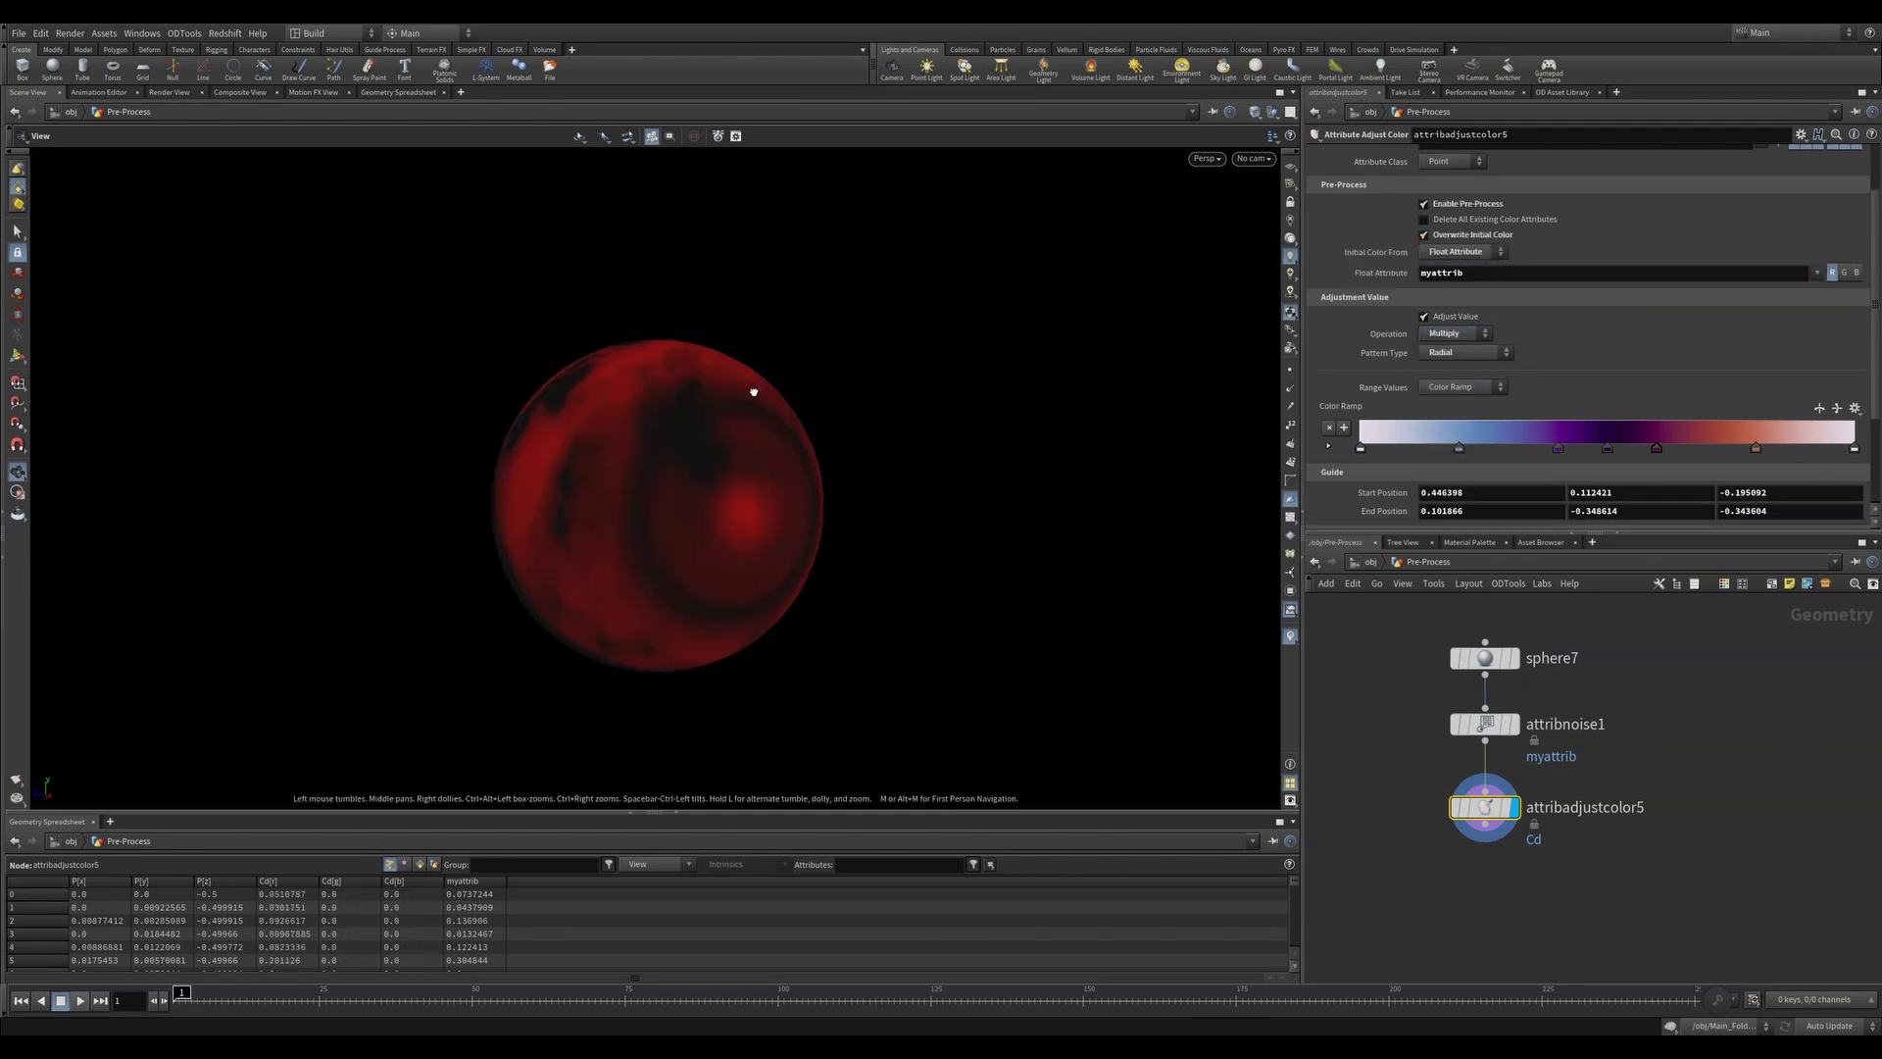
left_click_drag(752, 391, 922, 411)
left_click(1855, 408)
left_click(1841, 424)
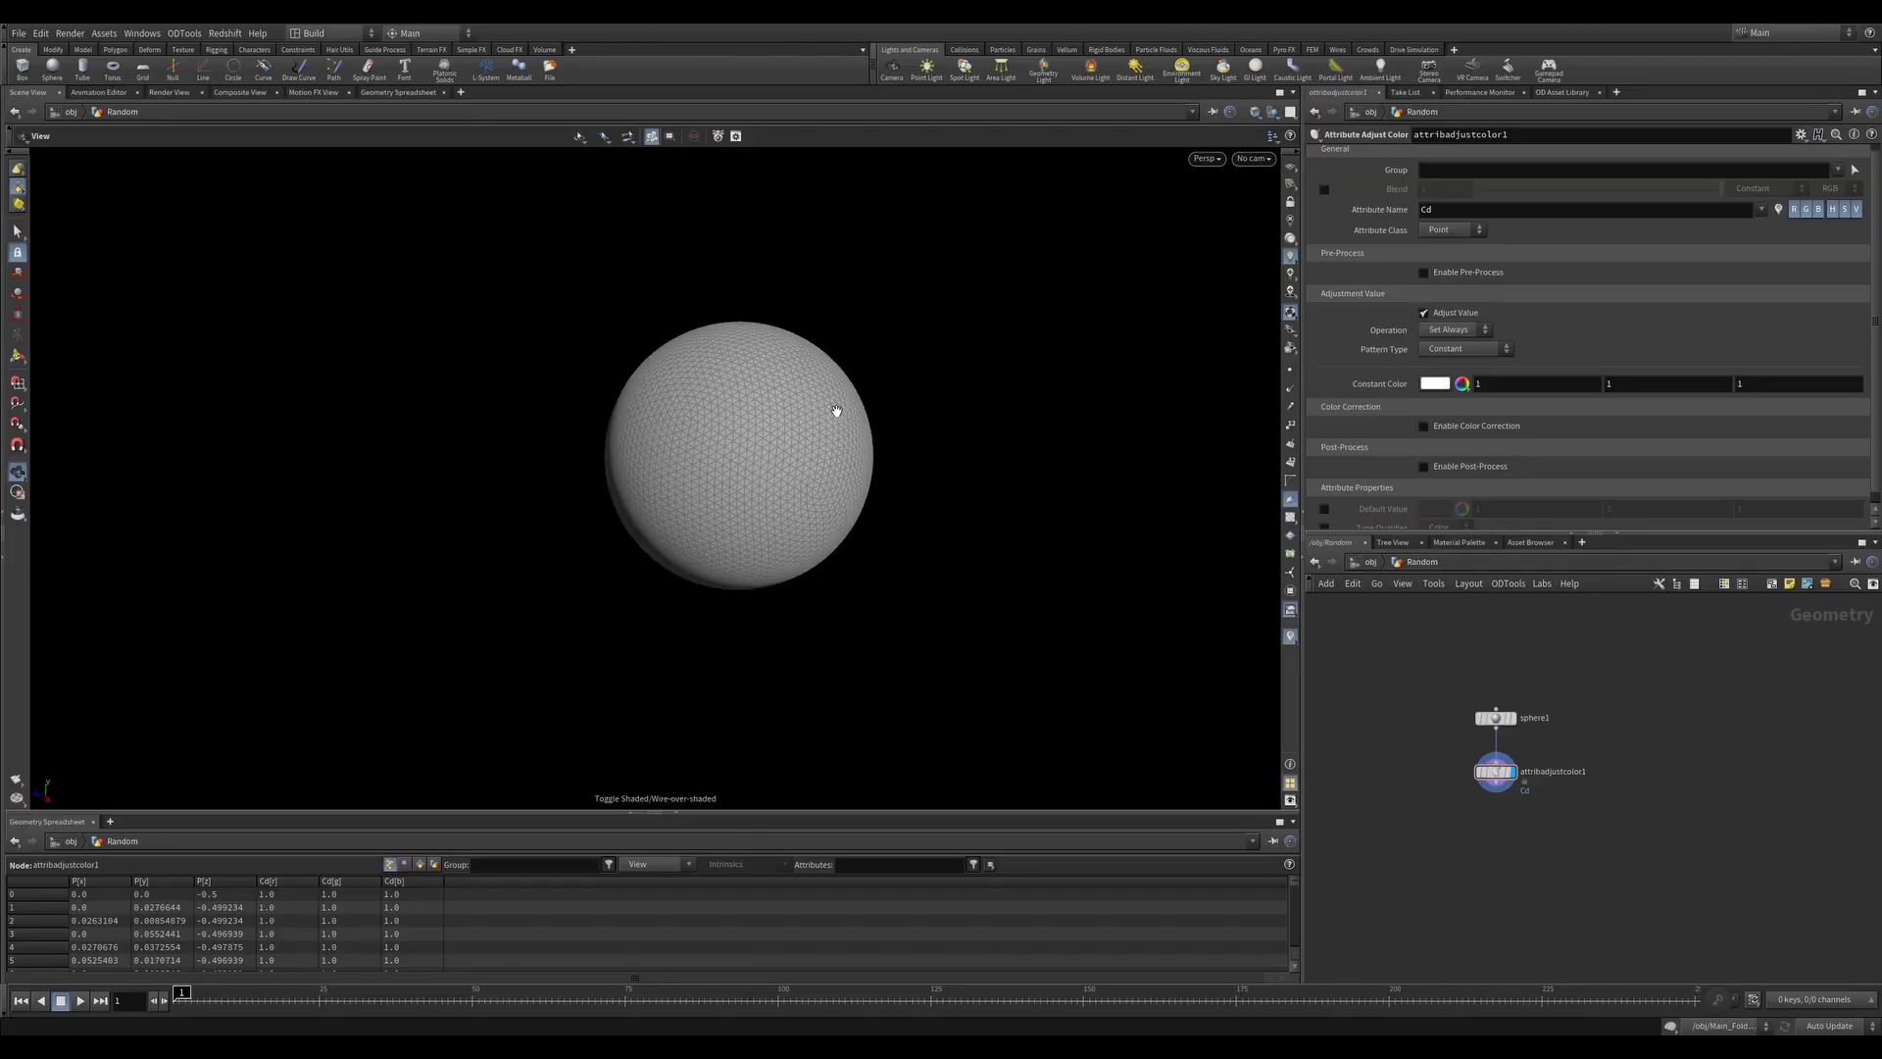
Set the pattern type of attribadjustcolor1 to Random and apply the Plasma colour ramp preset
left_click(1471, 352)
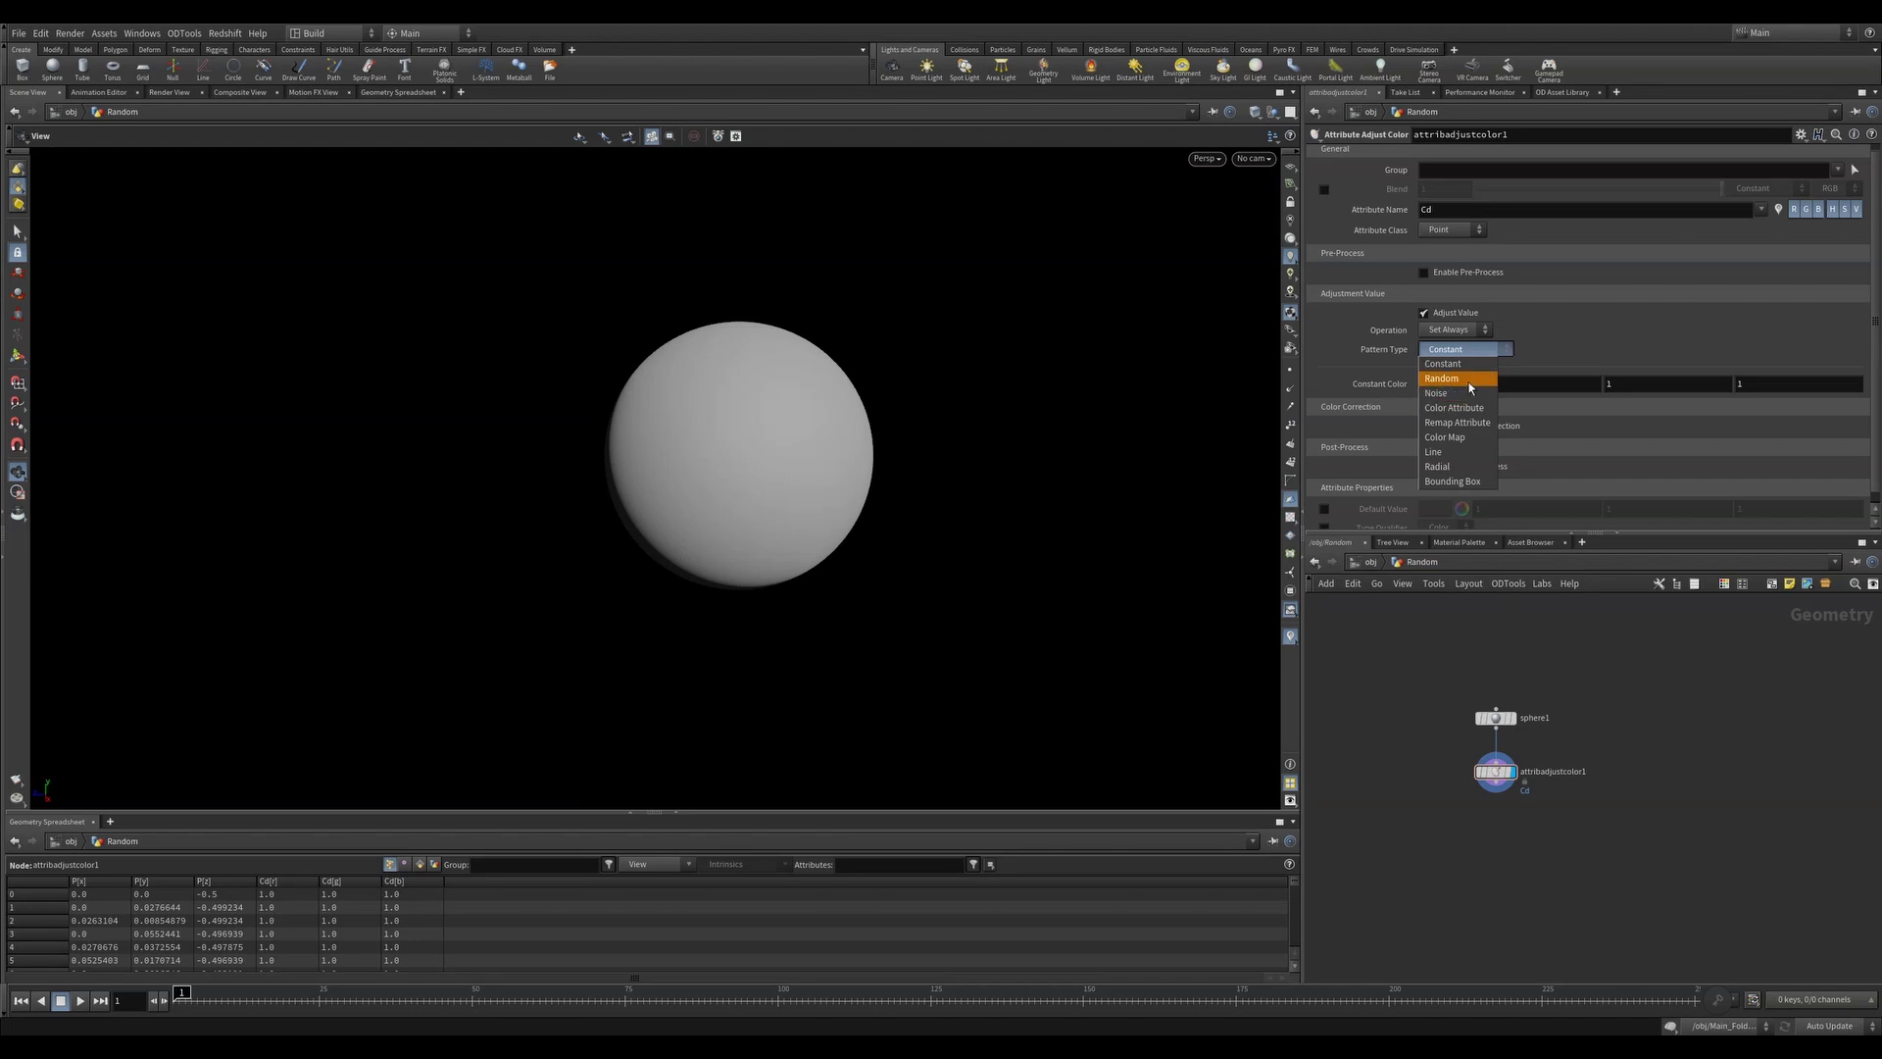
left_click(1468, 379)
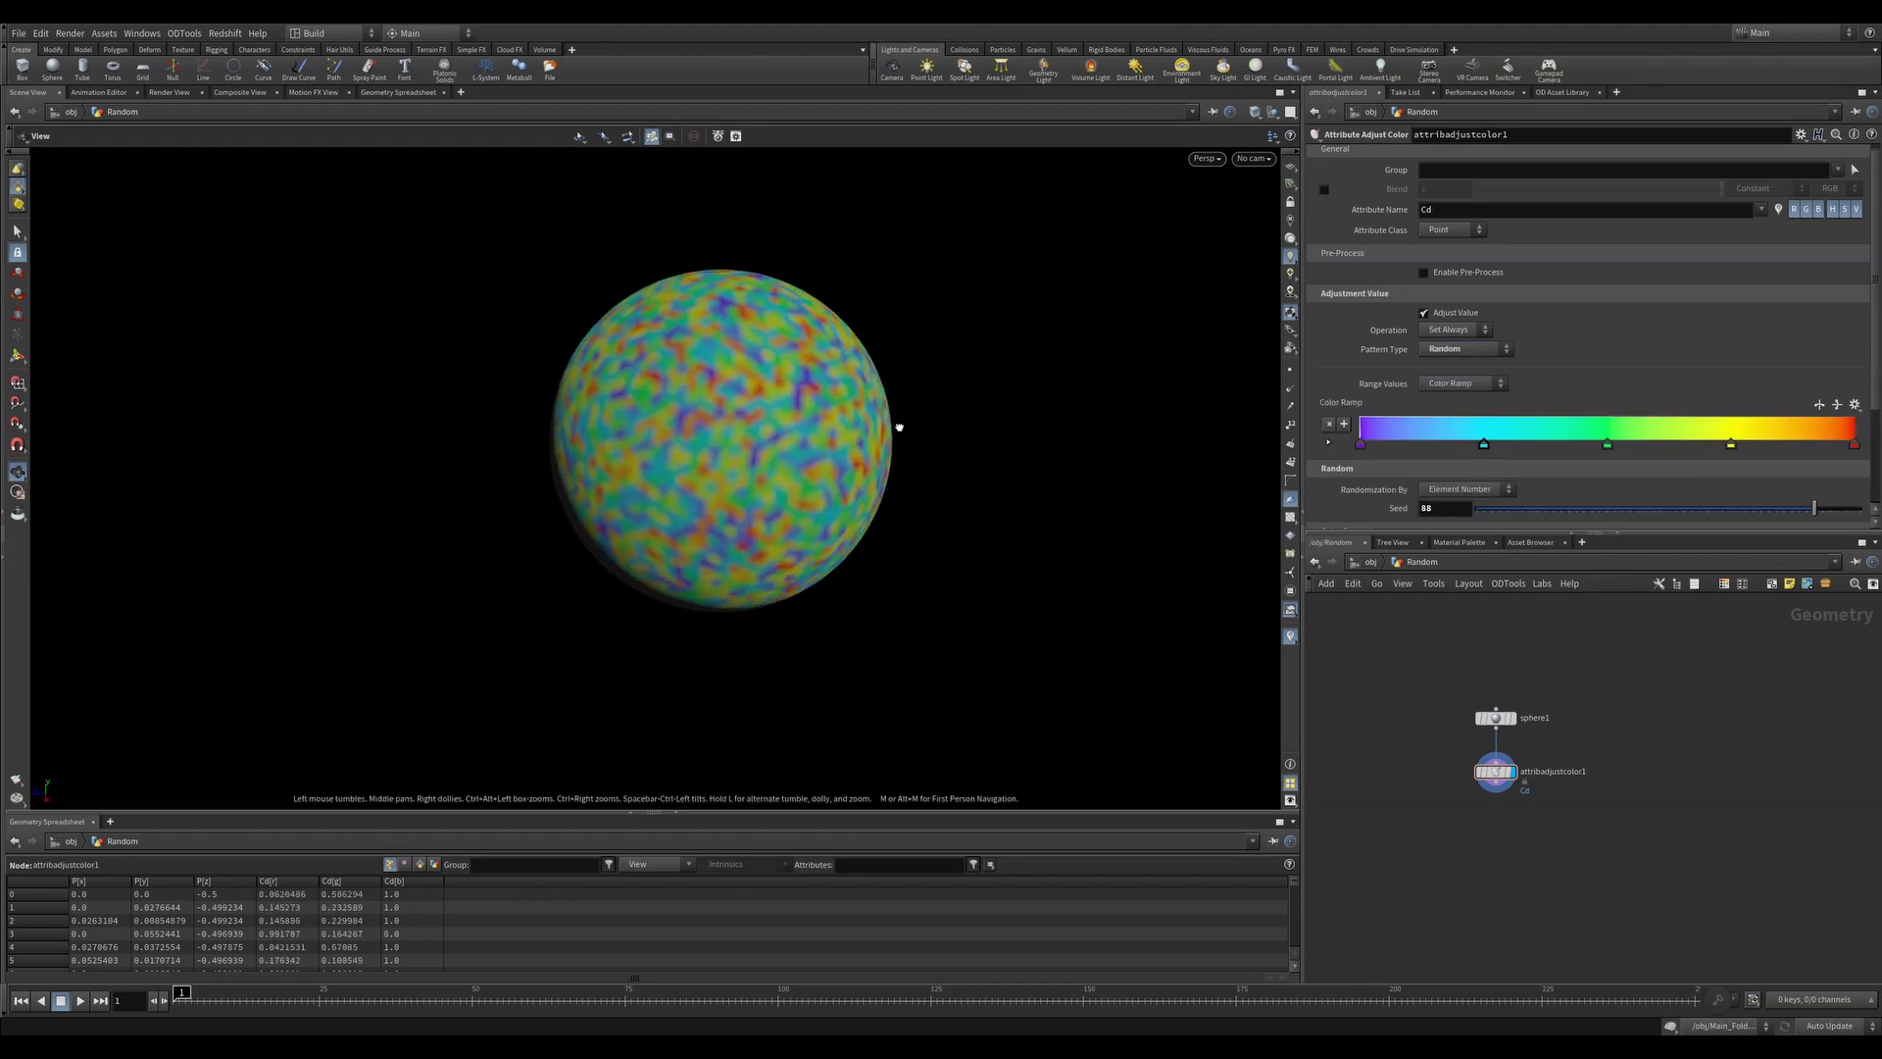
left_click(1855, 405)
left_click(1821, 525)
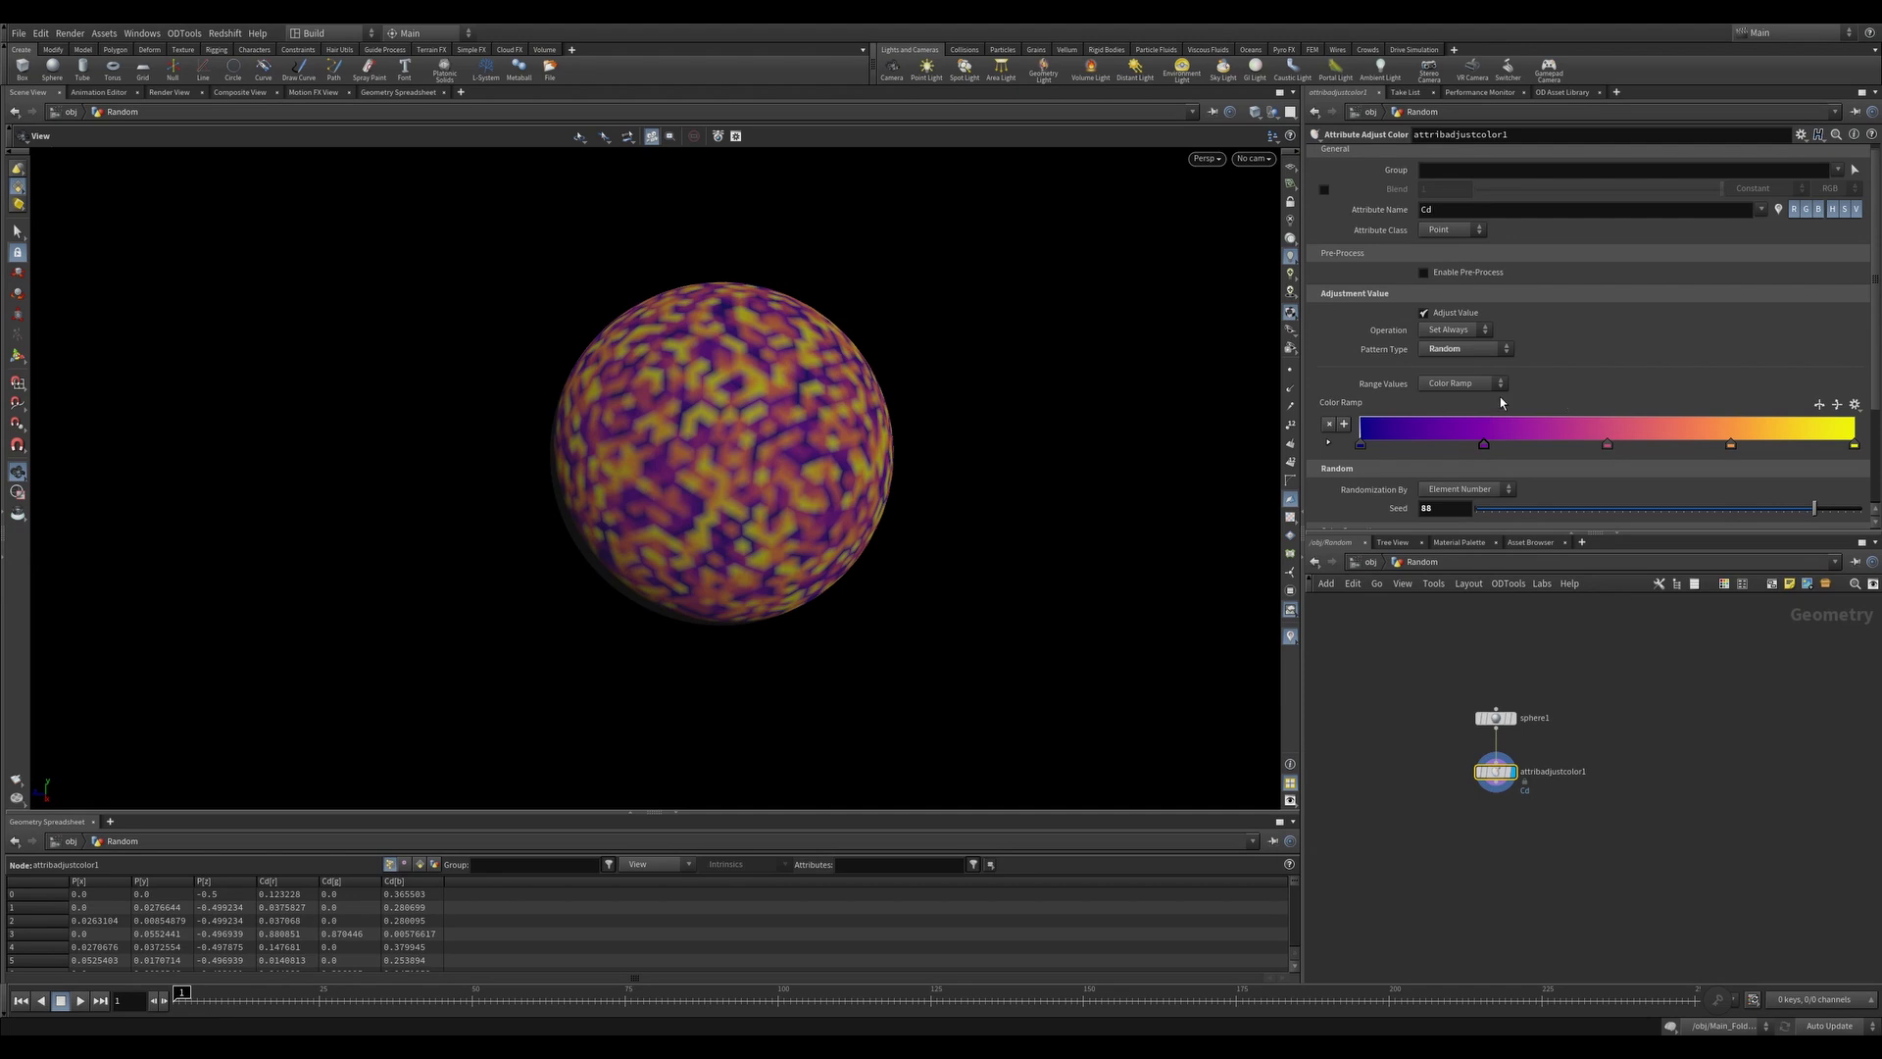
Set the random pattern's range values to Specific Values and try out two four-colour palettes
left_click(1460, 398)
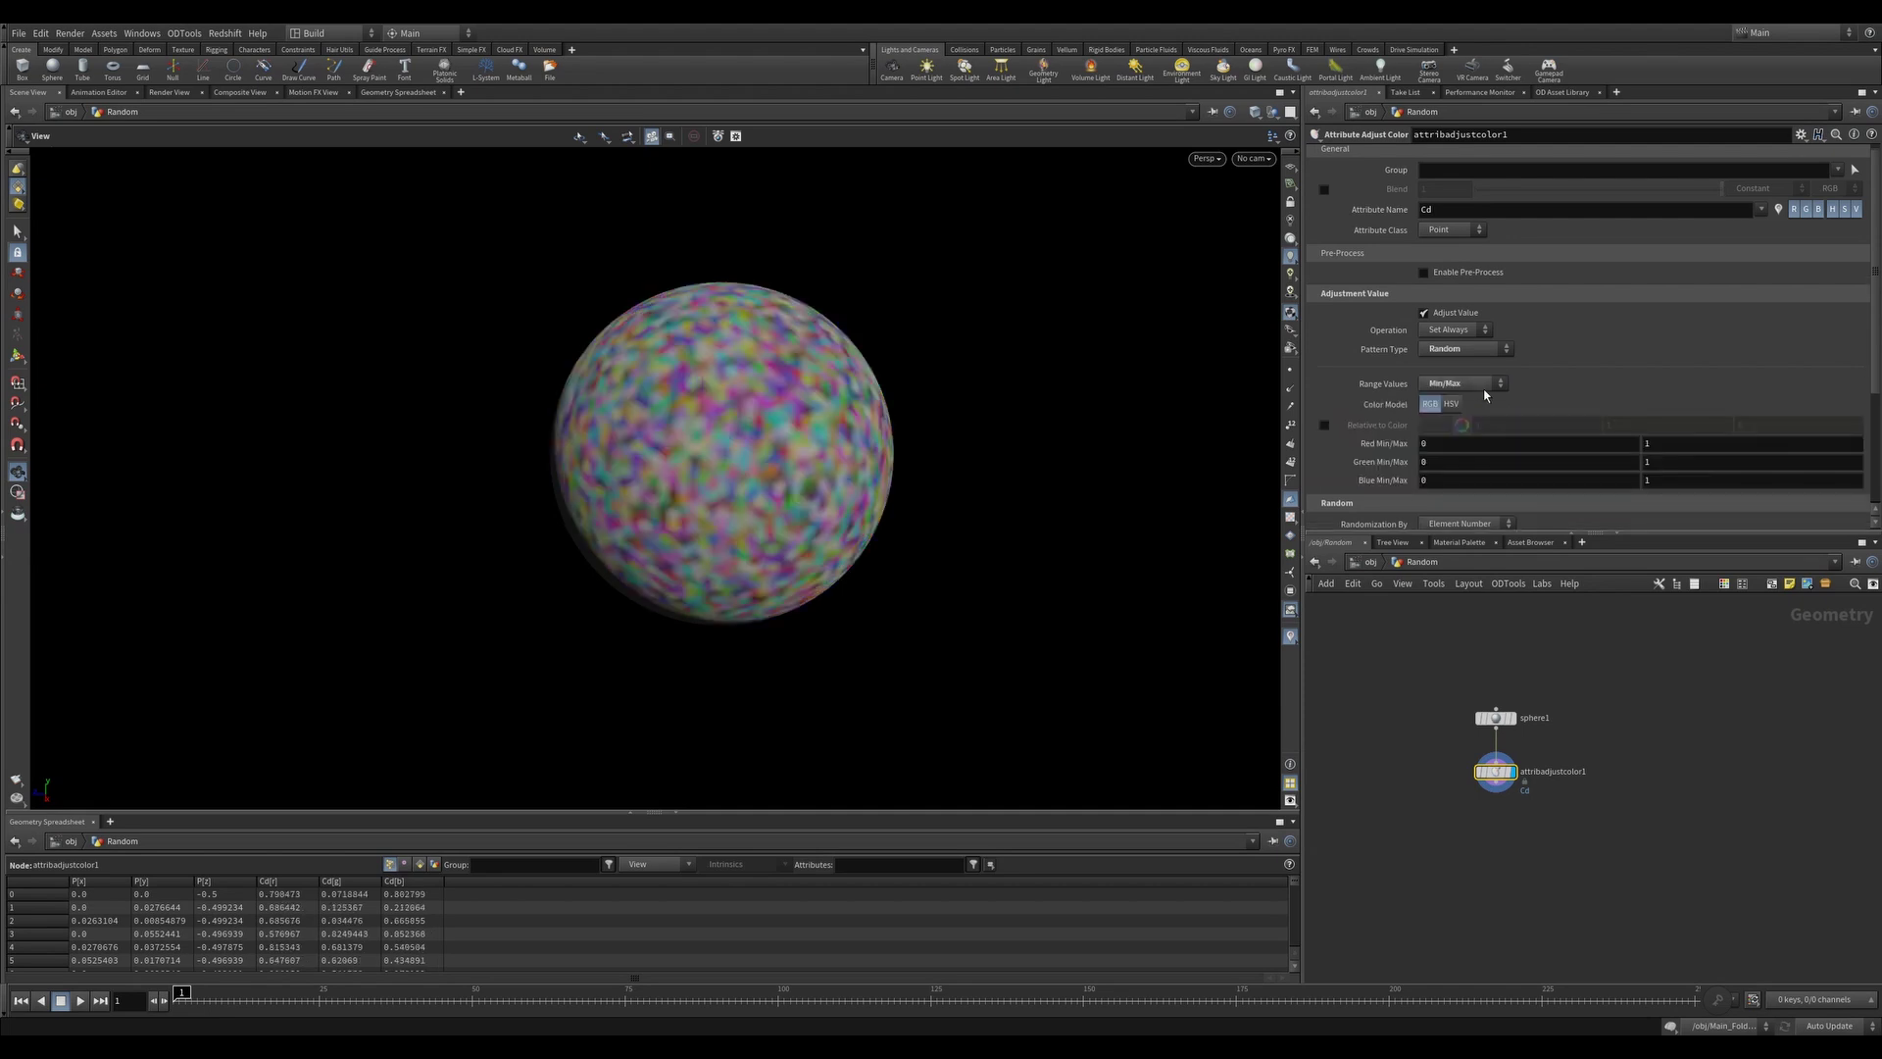
left_click(1475, 429)
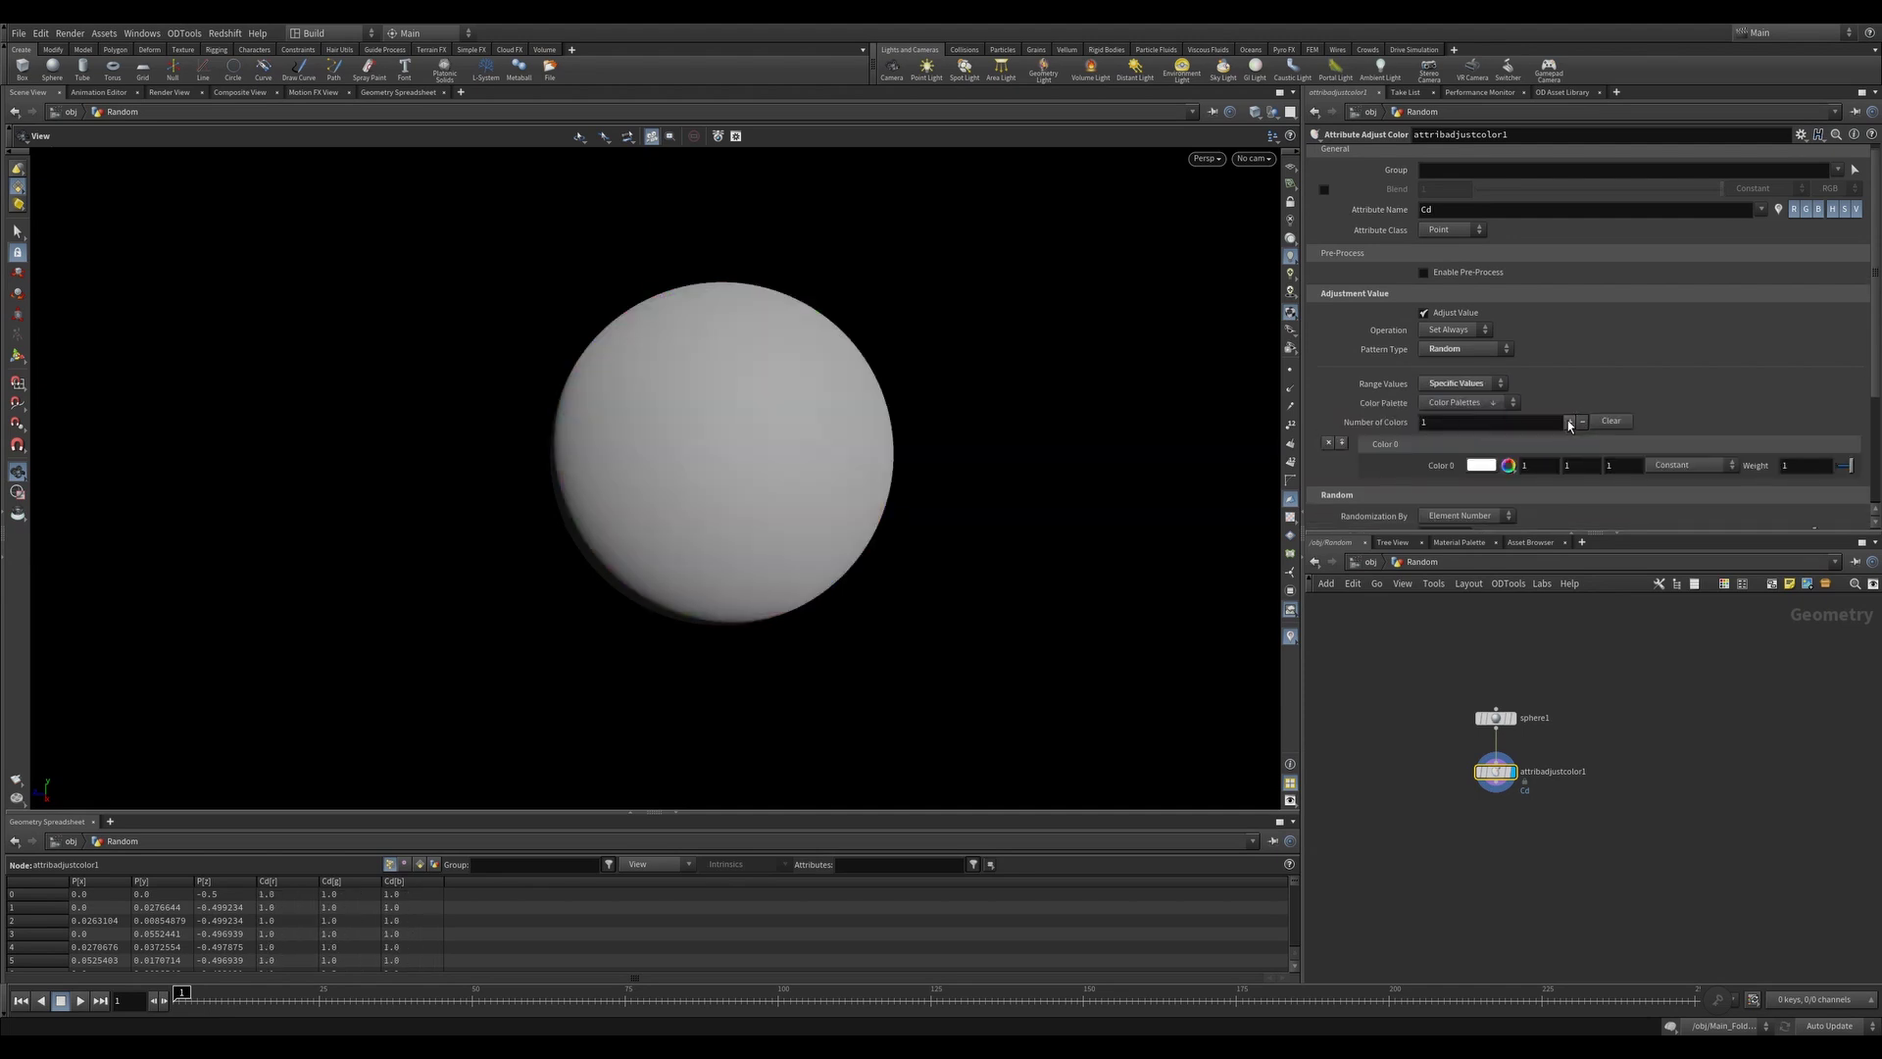
left_click(1508, 403)
left_click(1470, 453)
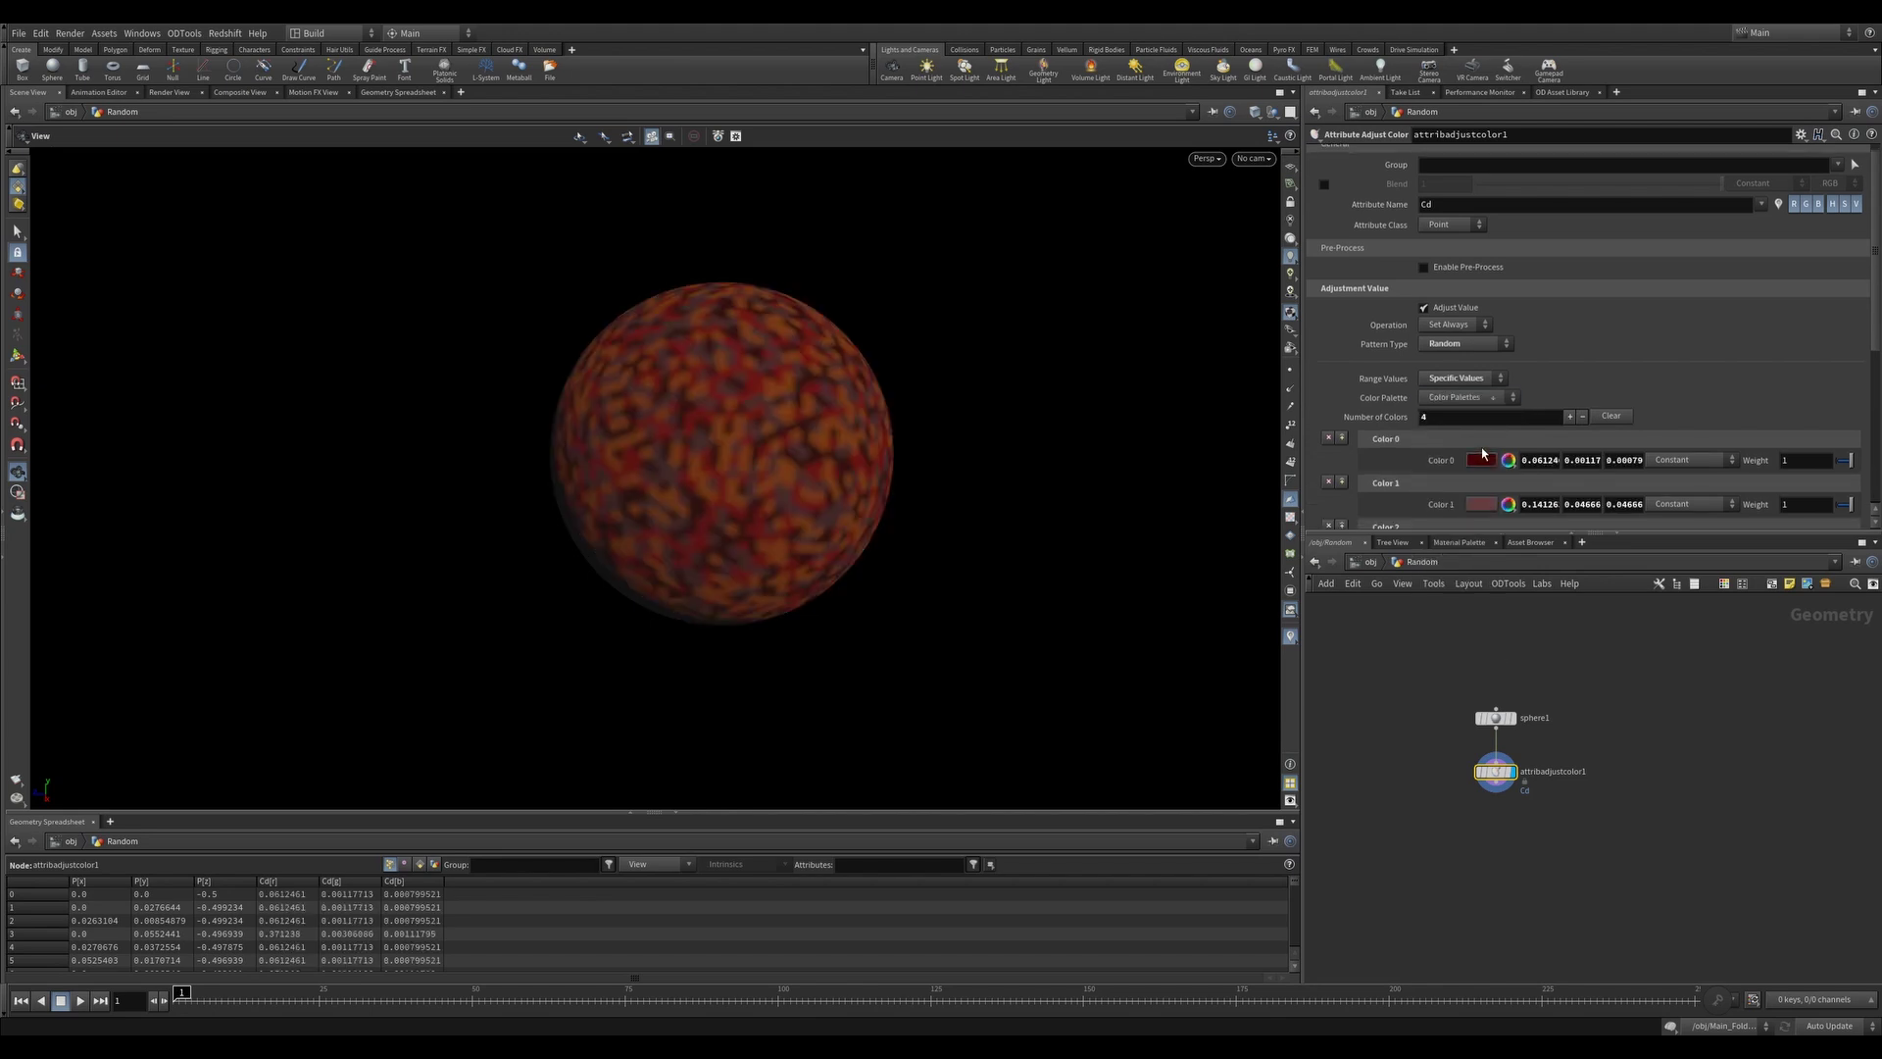
left_click(1504, 399)
left_click(1477, 501)
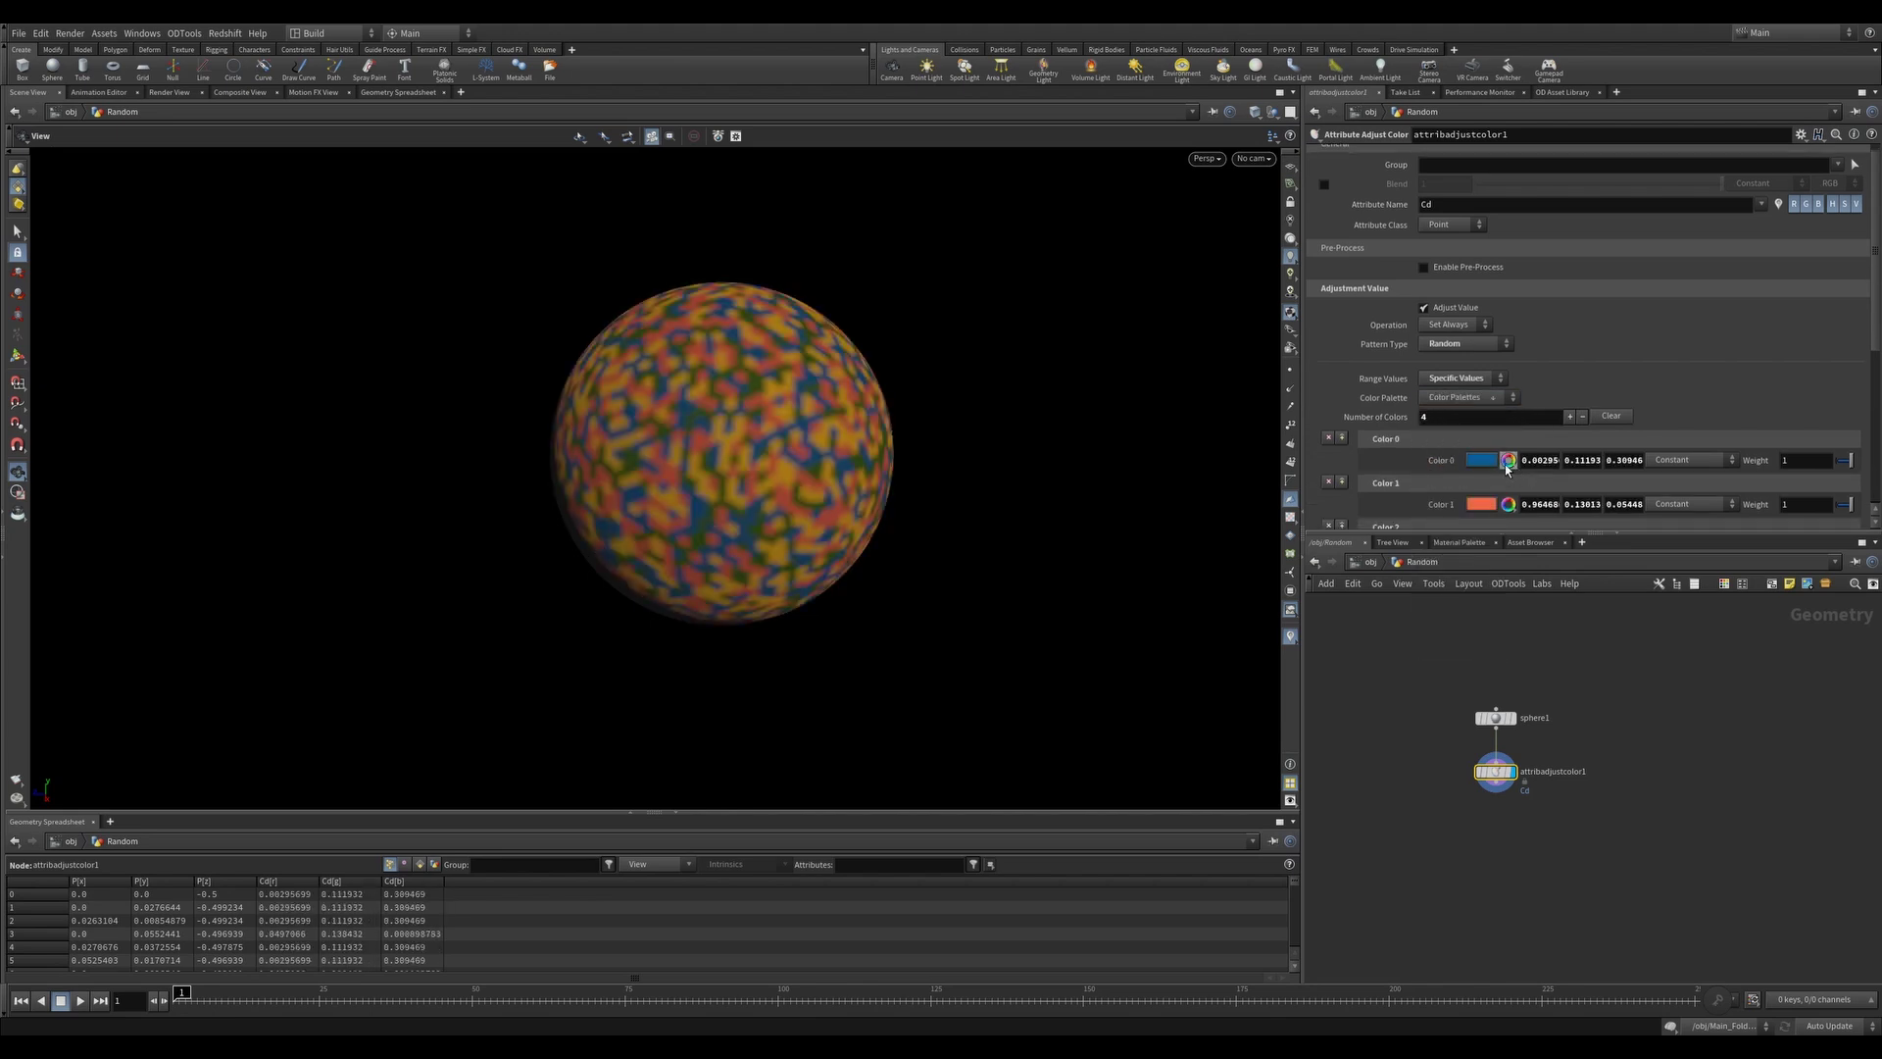
Clear the palette colours, make Color 0 red and set its colour scheme to 4 Analogous
left_click(1610, 415)
left_click(1569, 384)
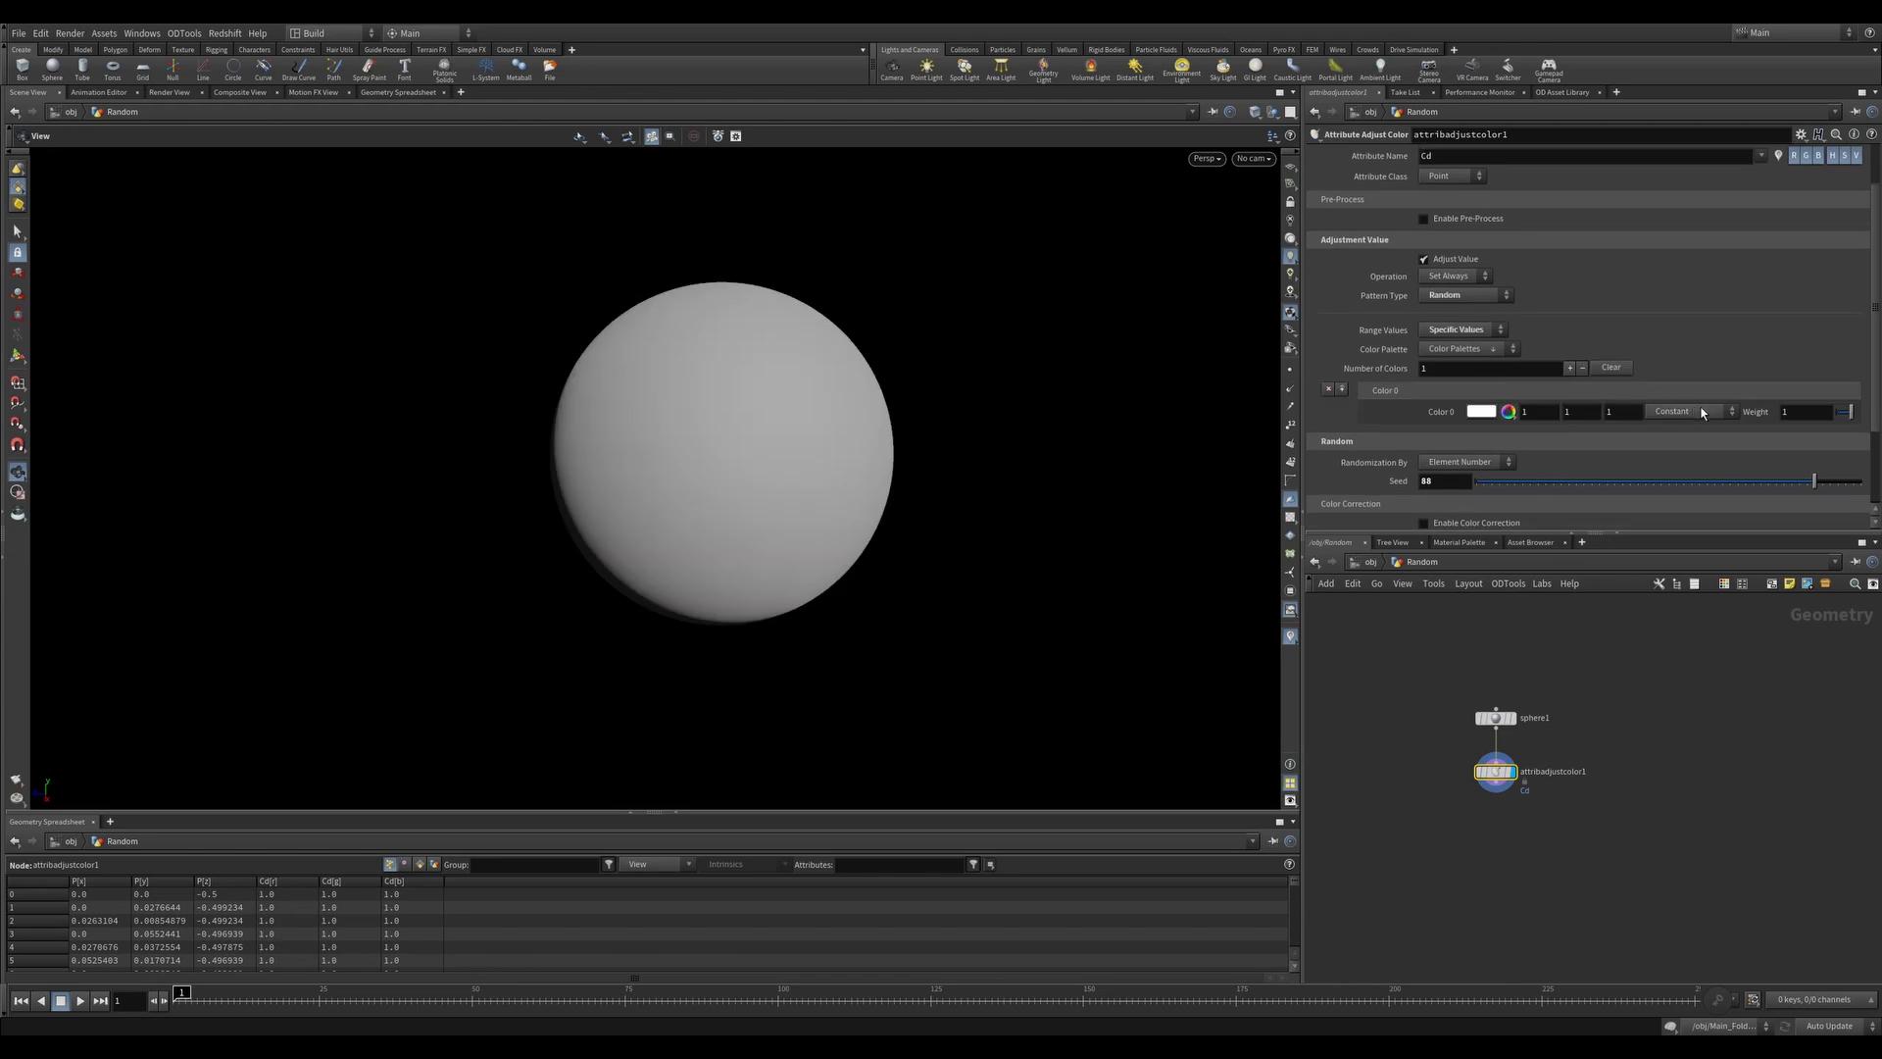
left_click(1490, 407)
left_click(1608, 349)
left_click(1863, 298)
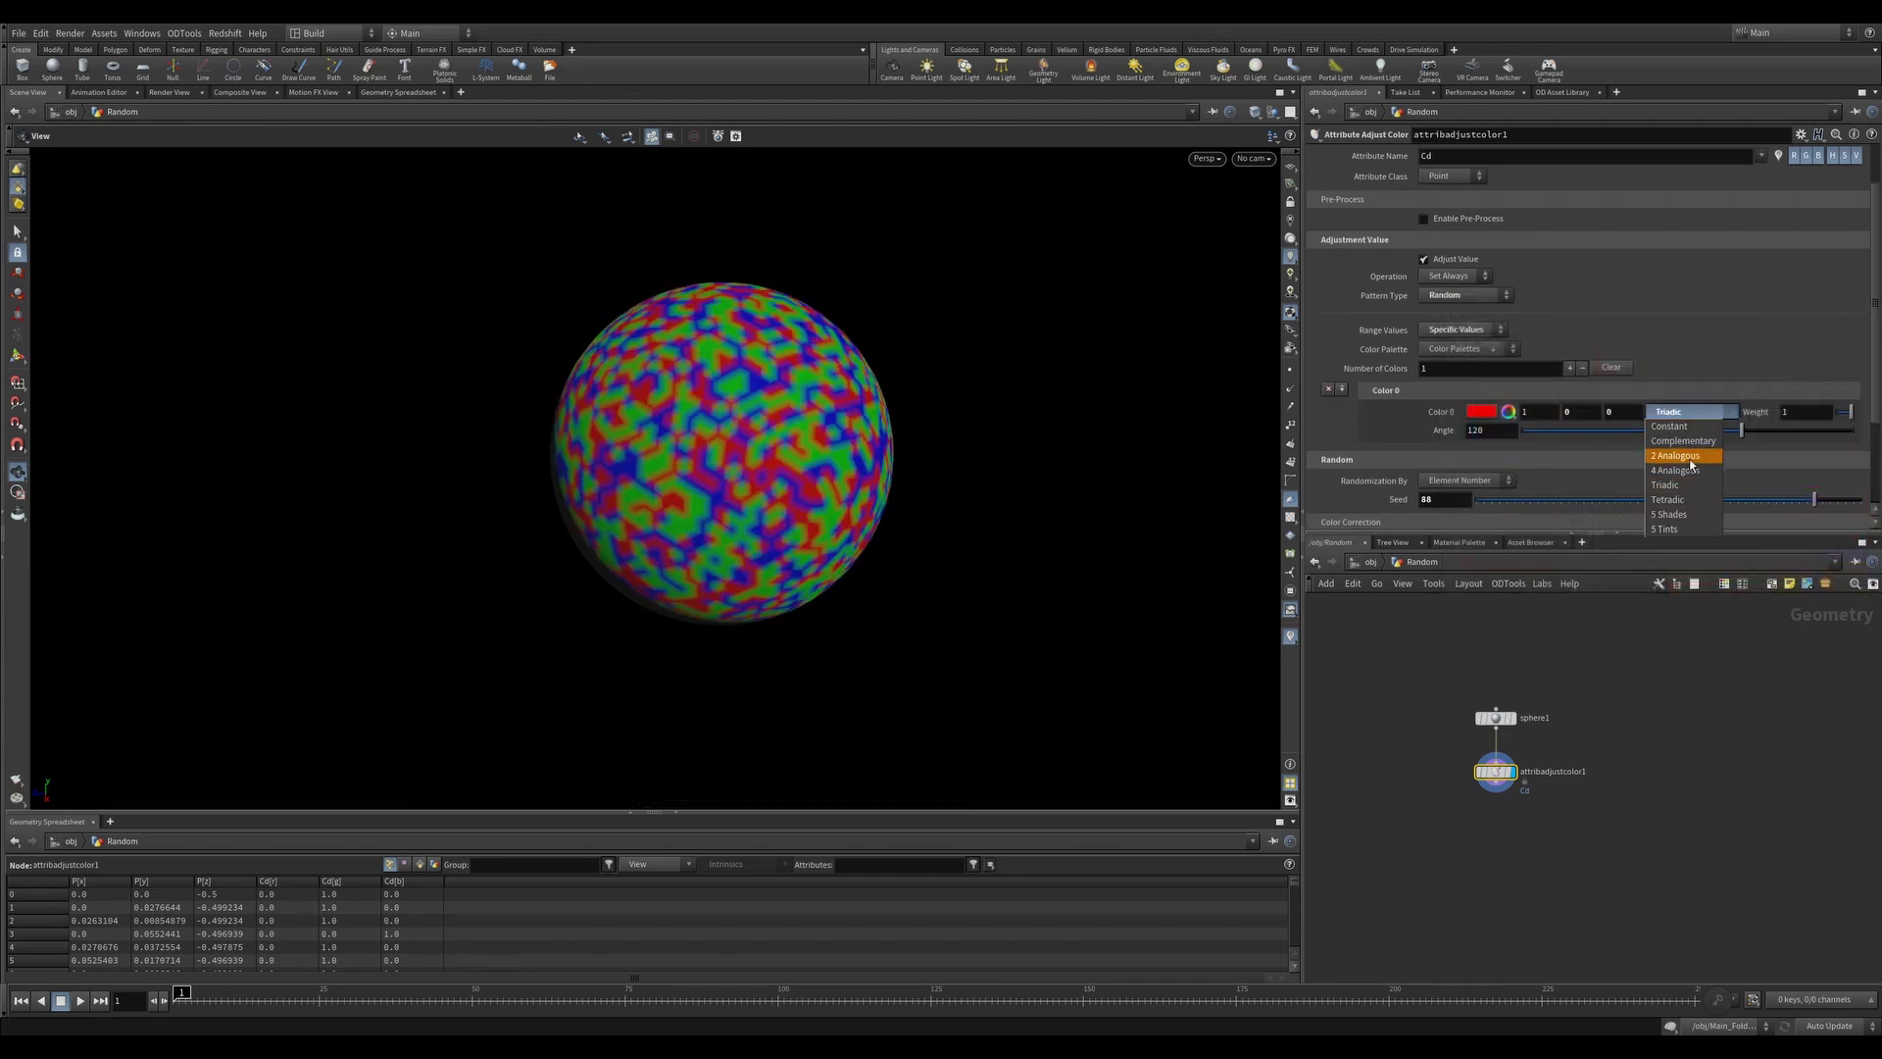
left_click(1690, 470)
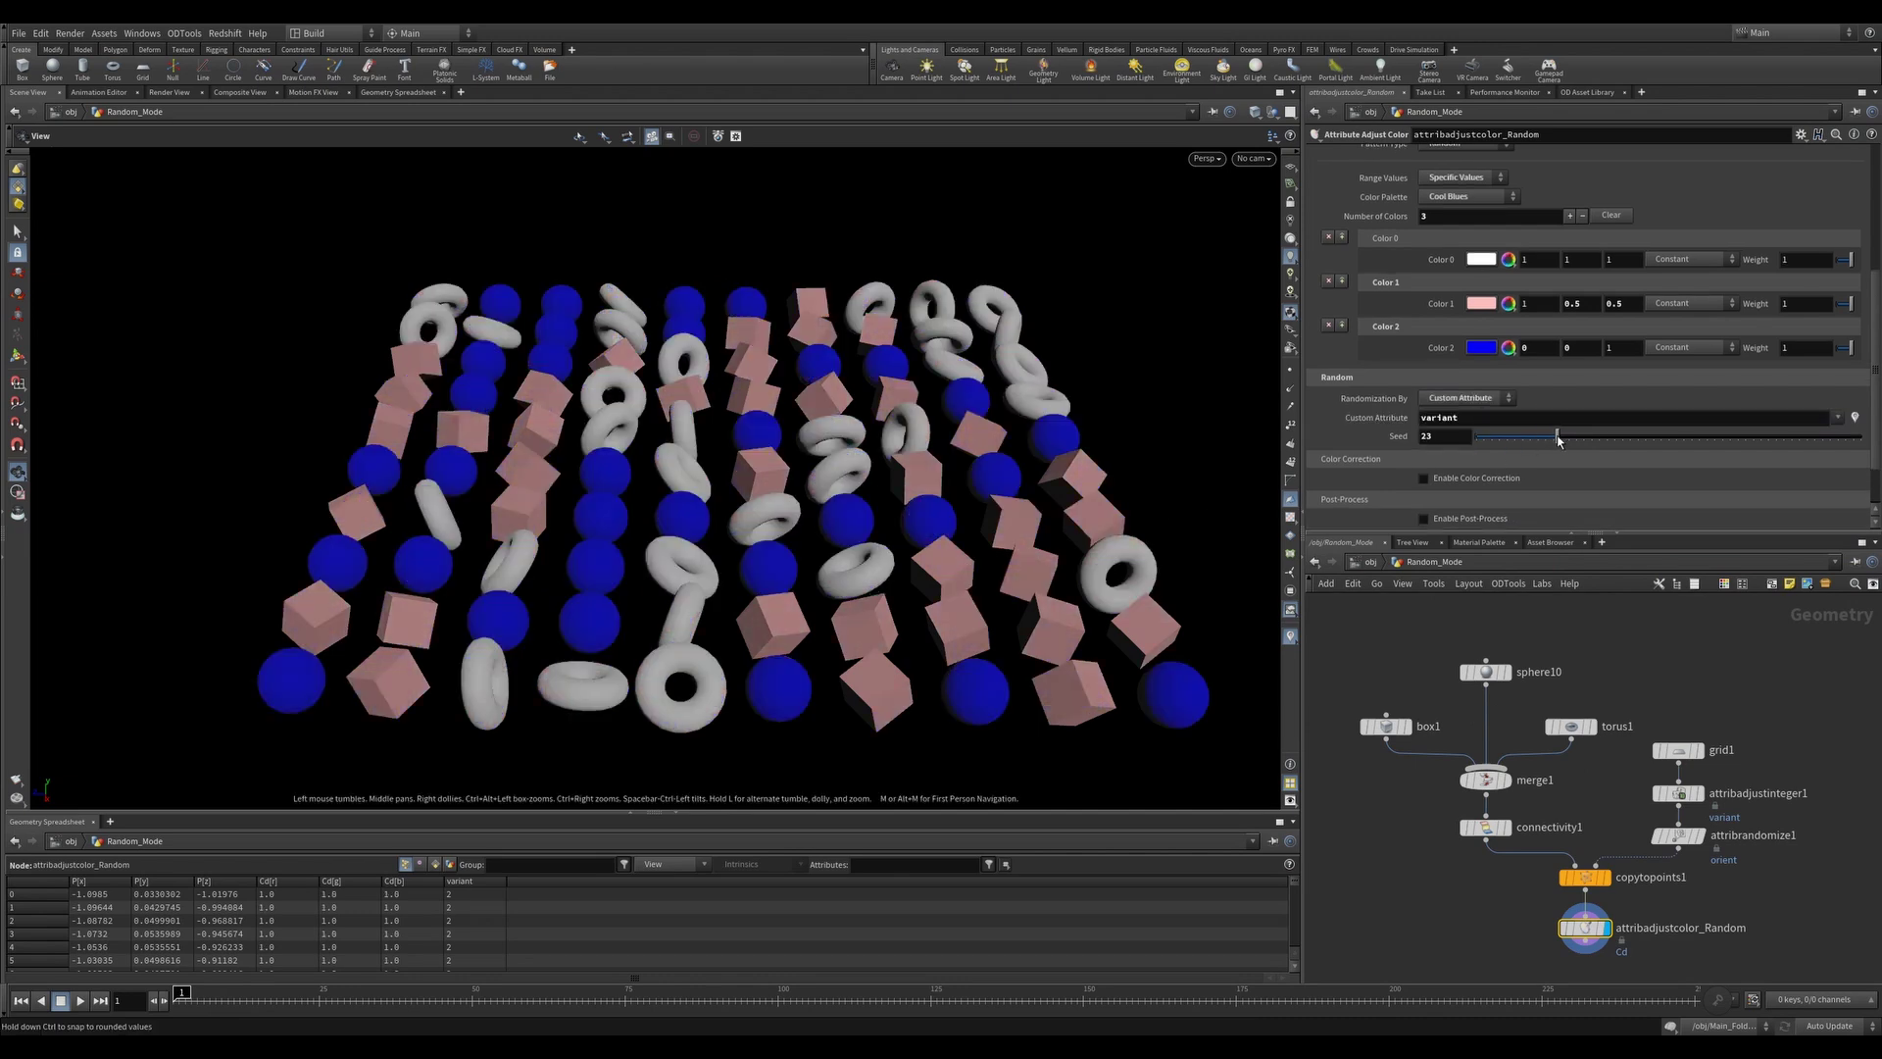
Set the random seed of attribadjustcolor_Random to 25 and its range values to Color Ramp
left_click_drag(1559, 438, 1572, 443)
left_click(1461, 178)
left_click(1477, 209)
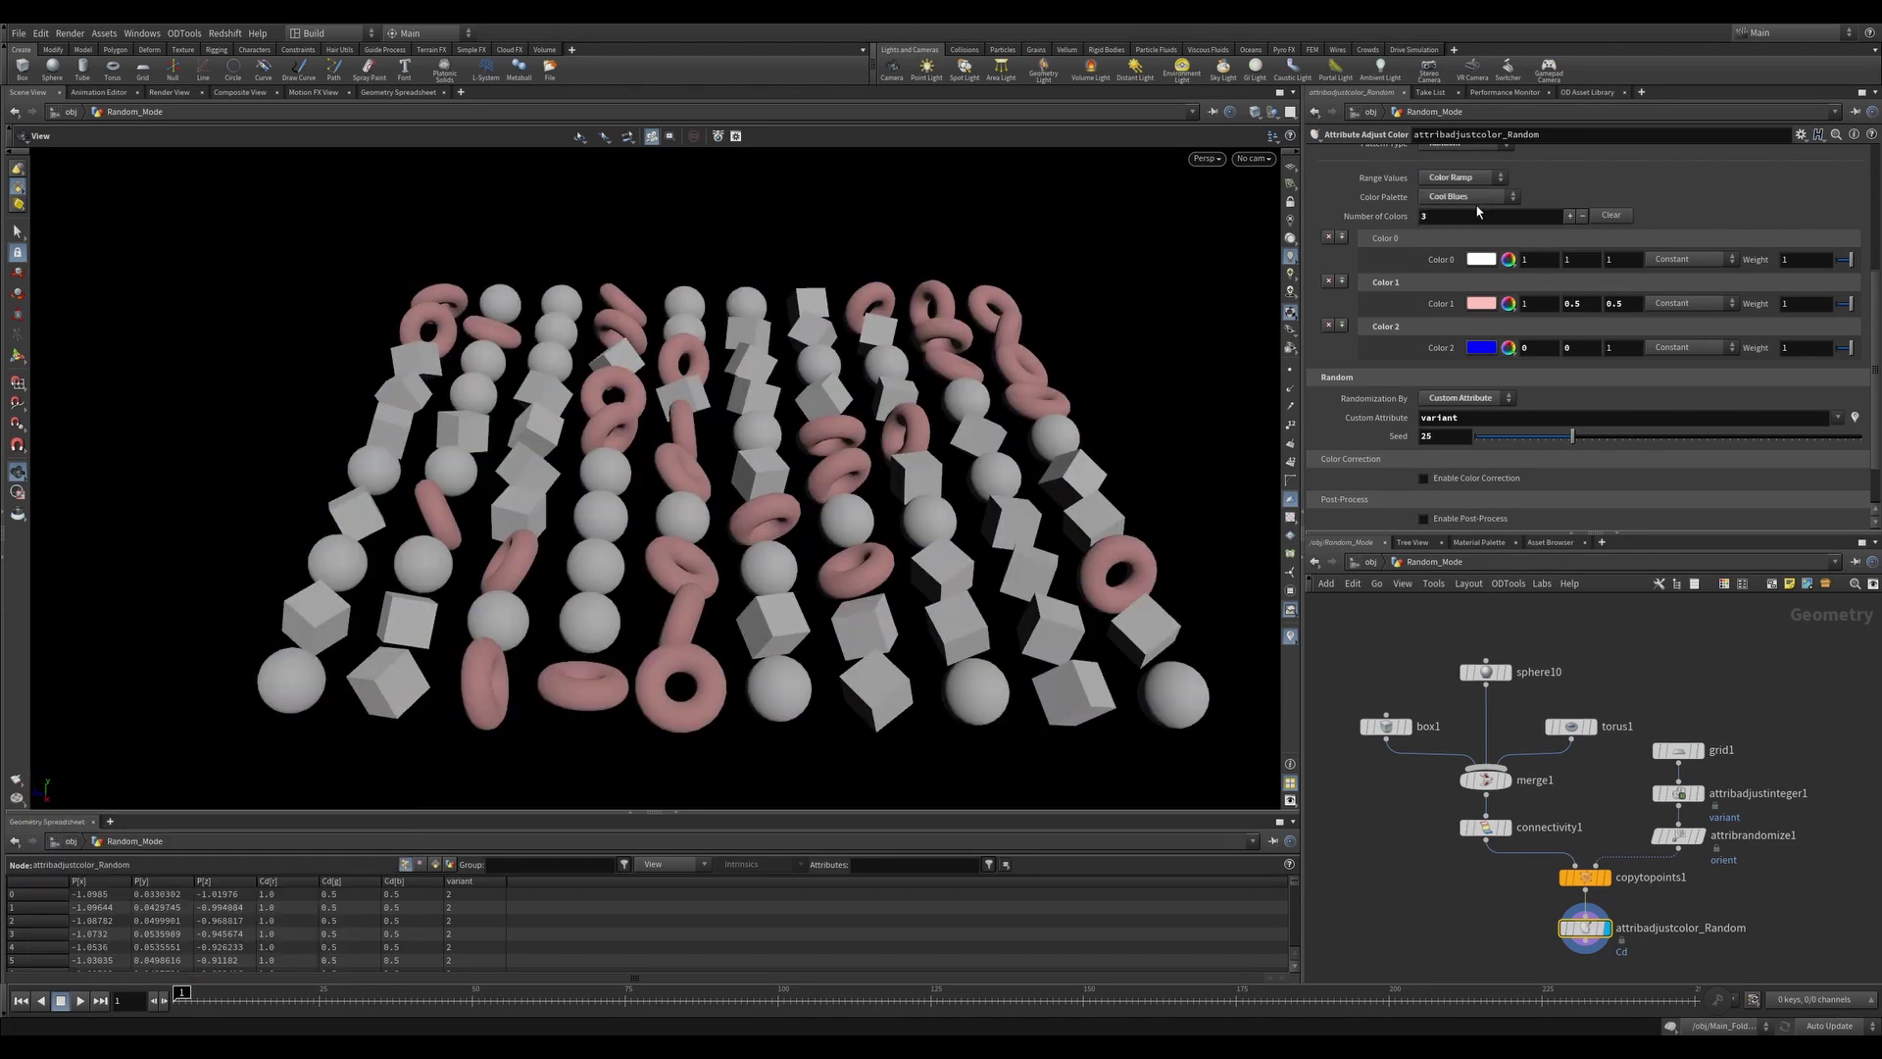
left_click_drag(1567, 376, 1491, 370)
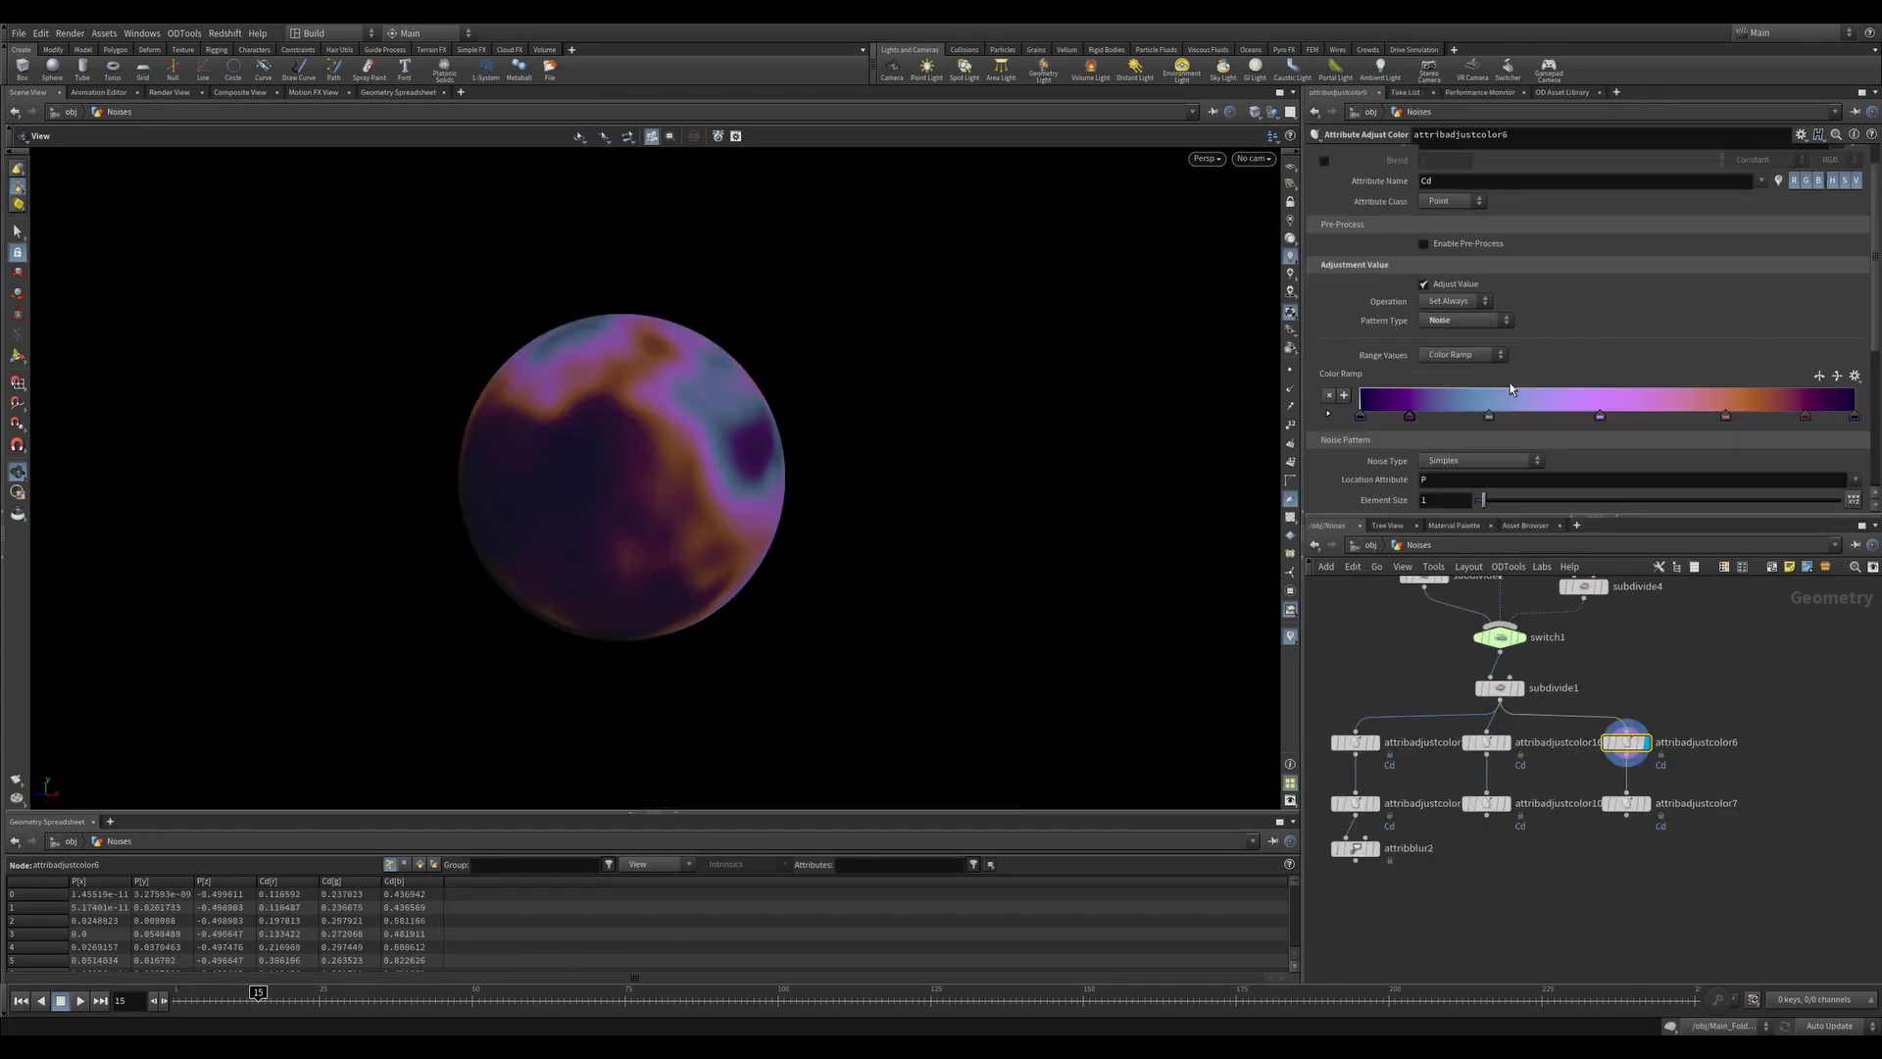
Set the noise Element Size of attribadjustcolor6 to 1.4 and enable Animate Noise
left_click(1761, 421)
left_click(1438, 451)
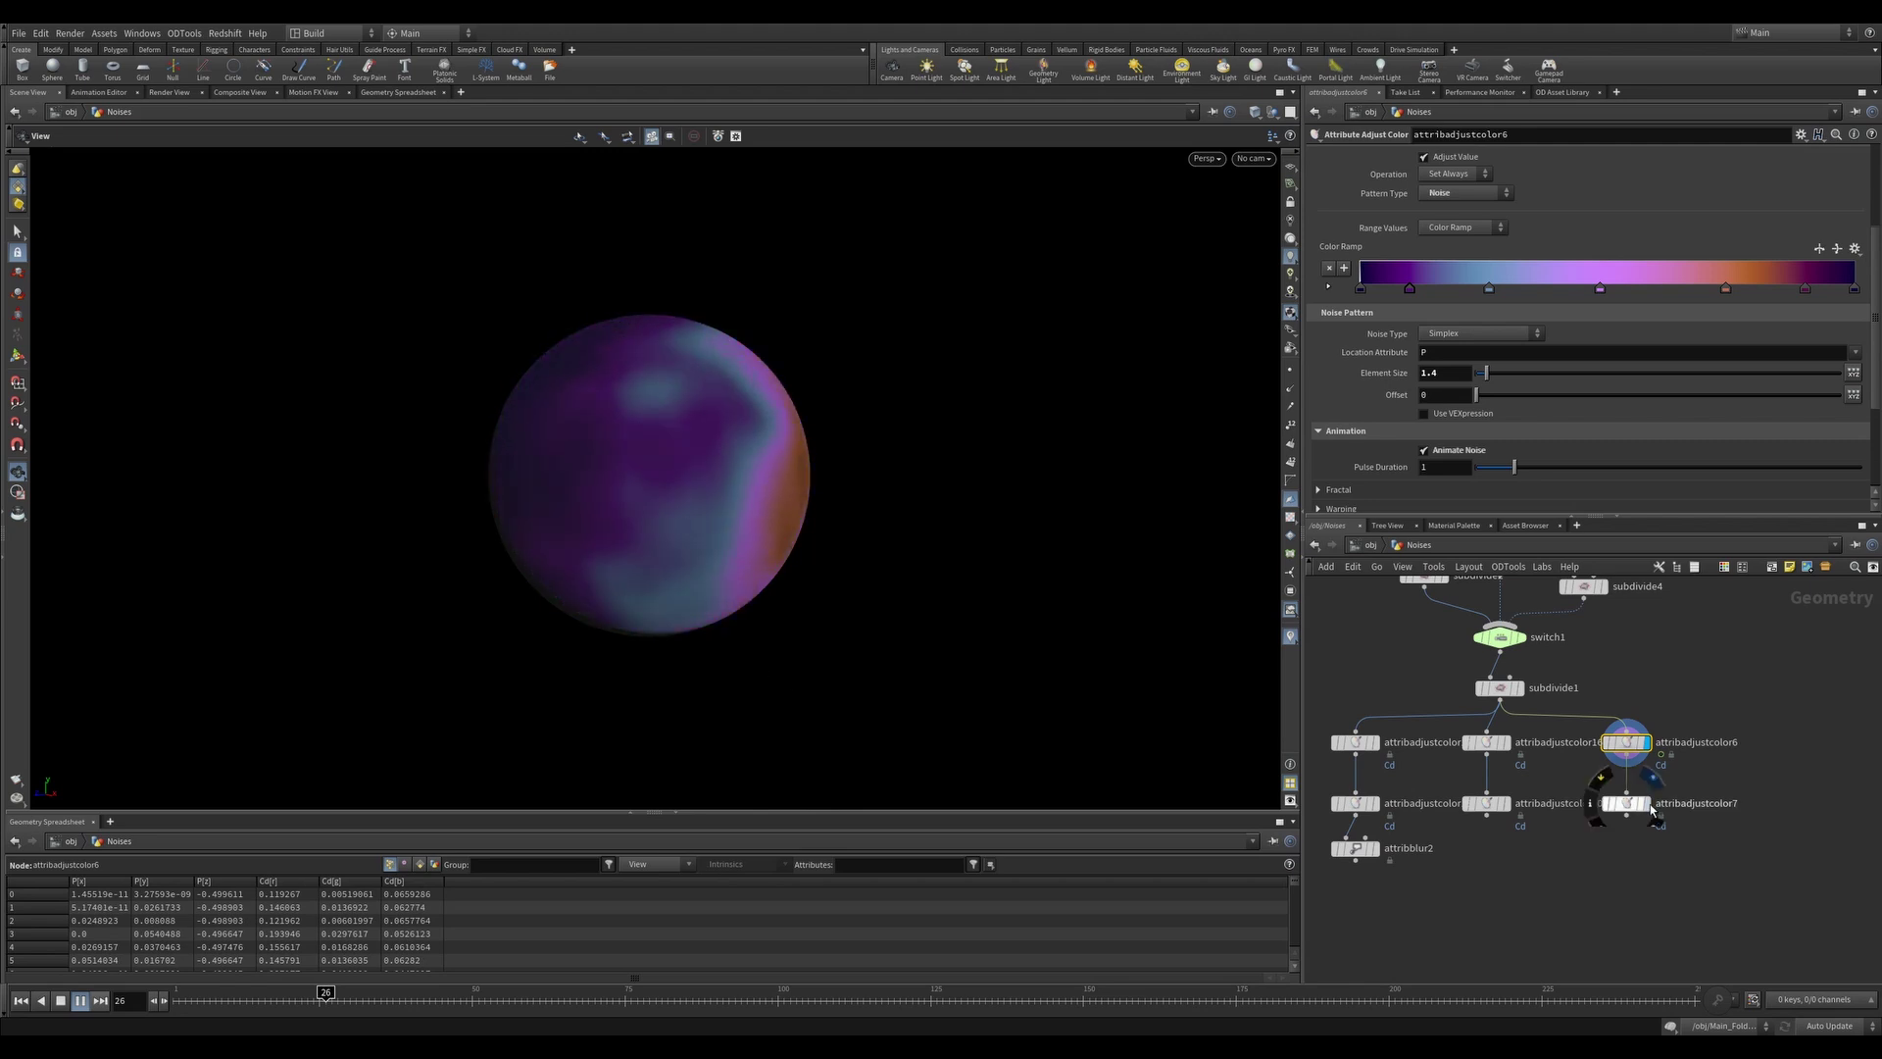
Display attribadjustcolor7 and play back its animated noise on the sphere
left_click(1652, 808)
left_click(60, 1000)
left_click(79, 1002)
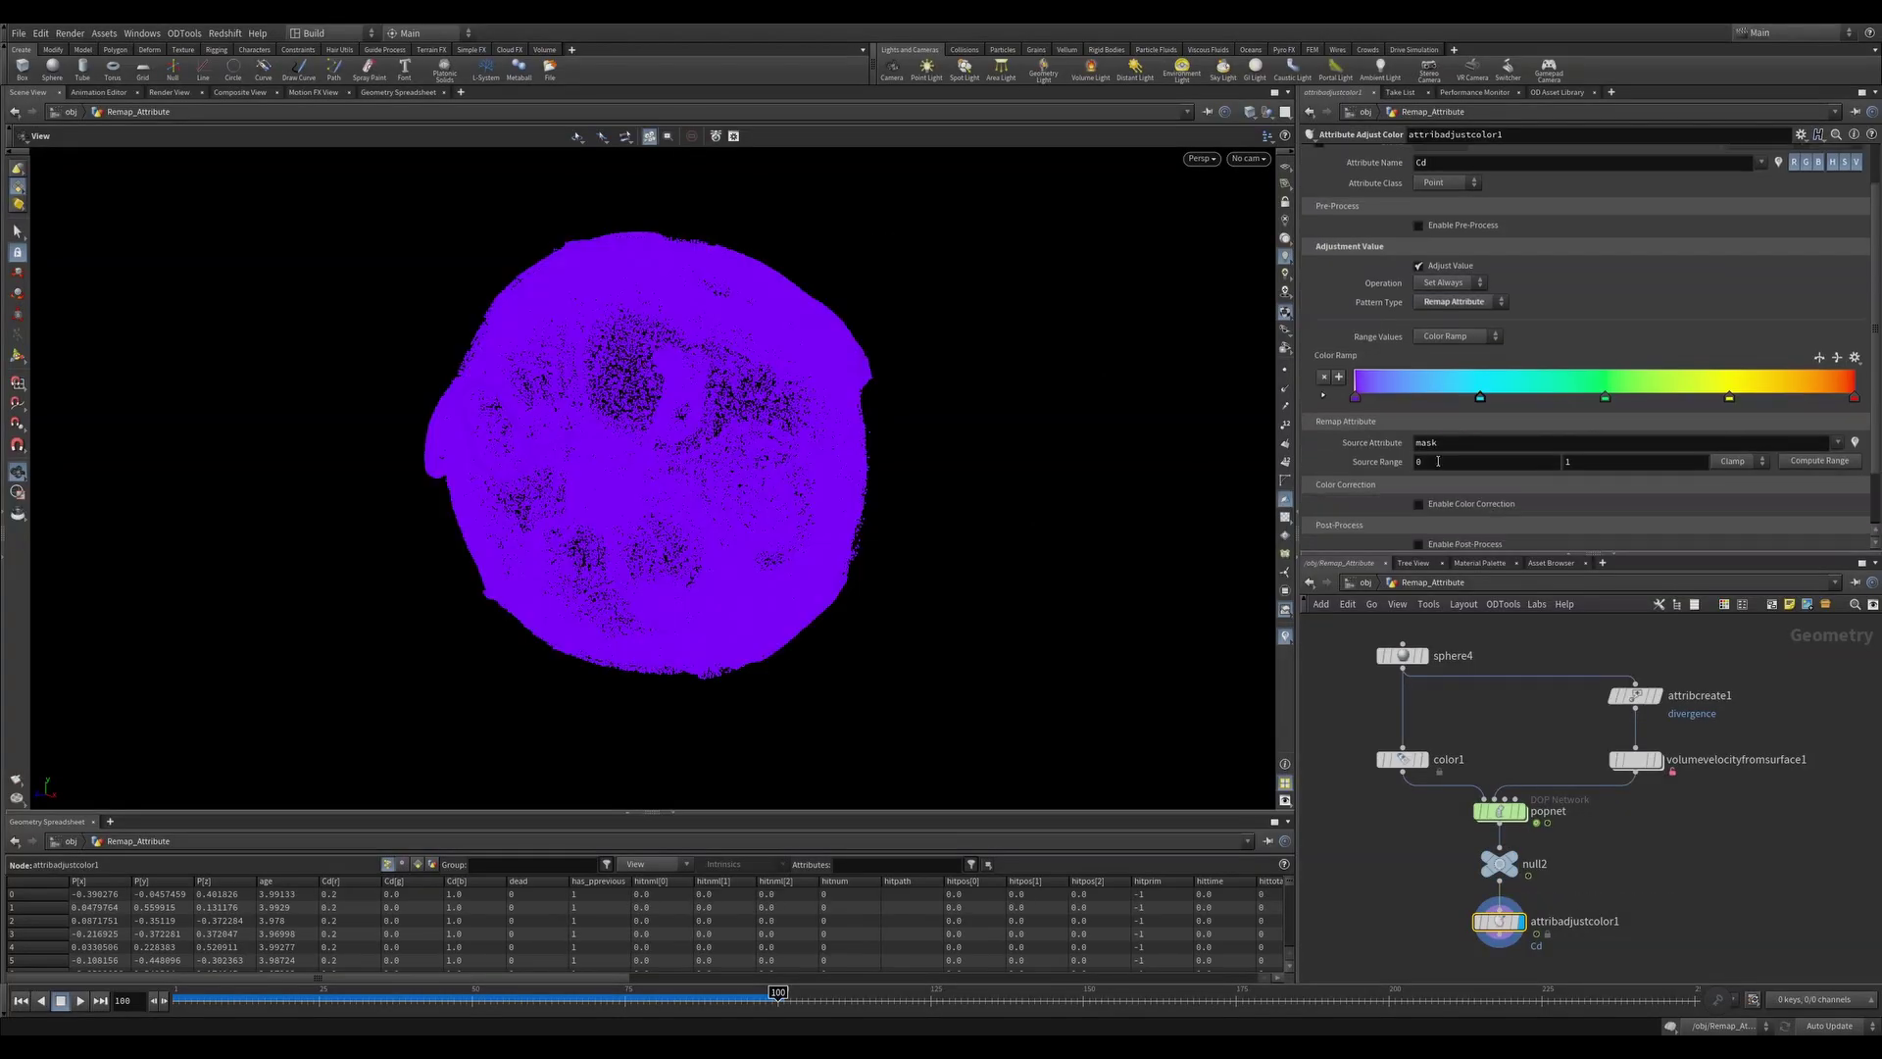
Compute the source range for attribute v, apply a black-purple-orange-yellow ramp preset and set the source range to 0 and 0.5
left_click(1815, 407)
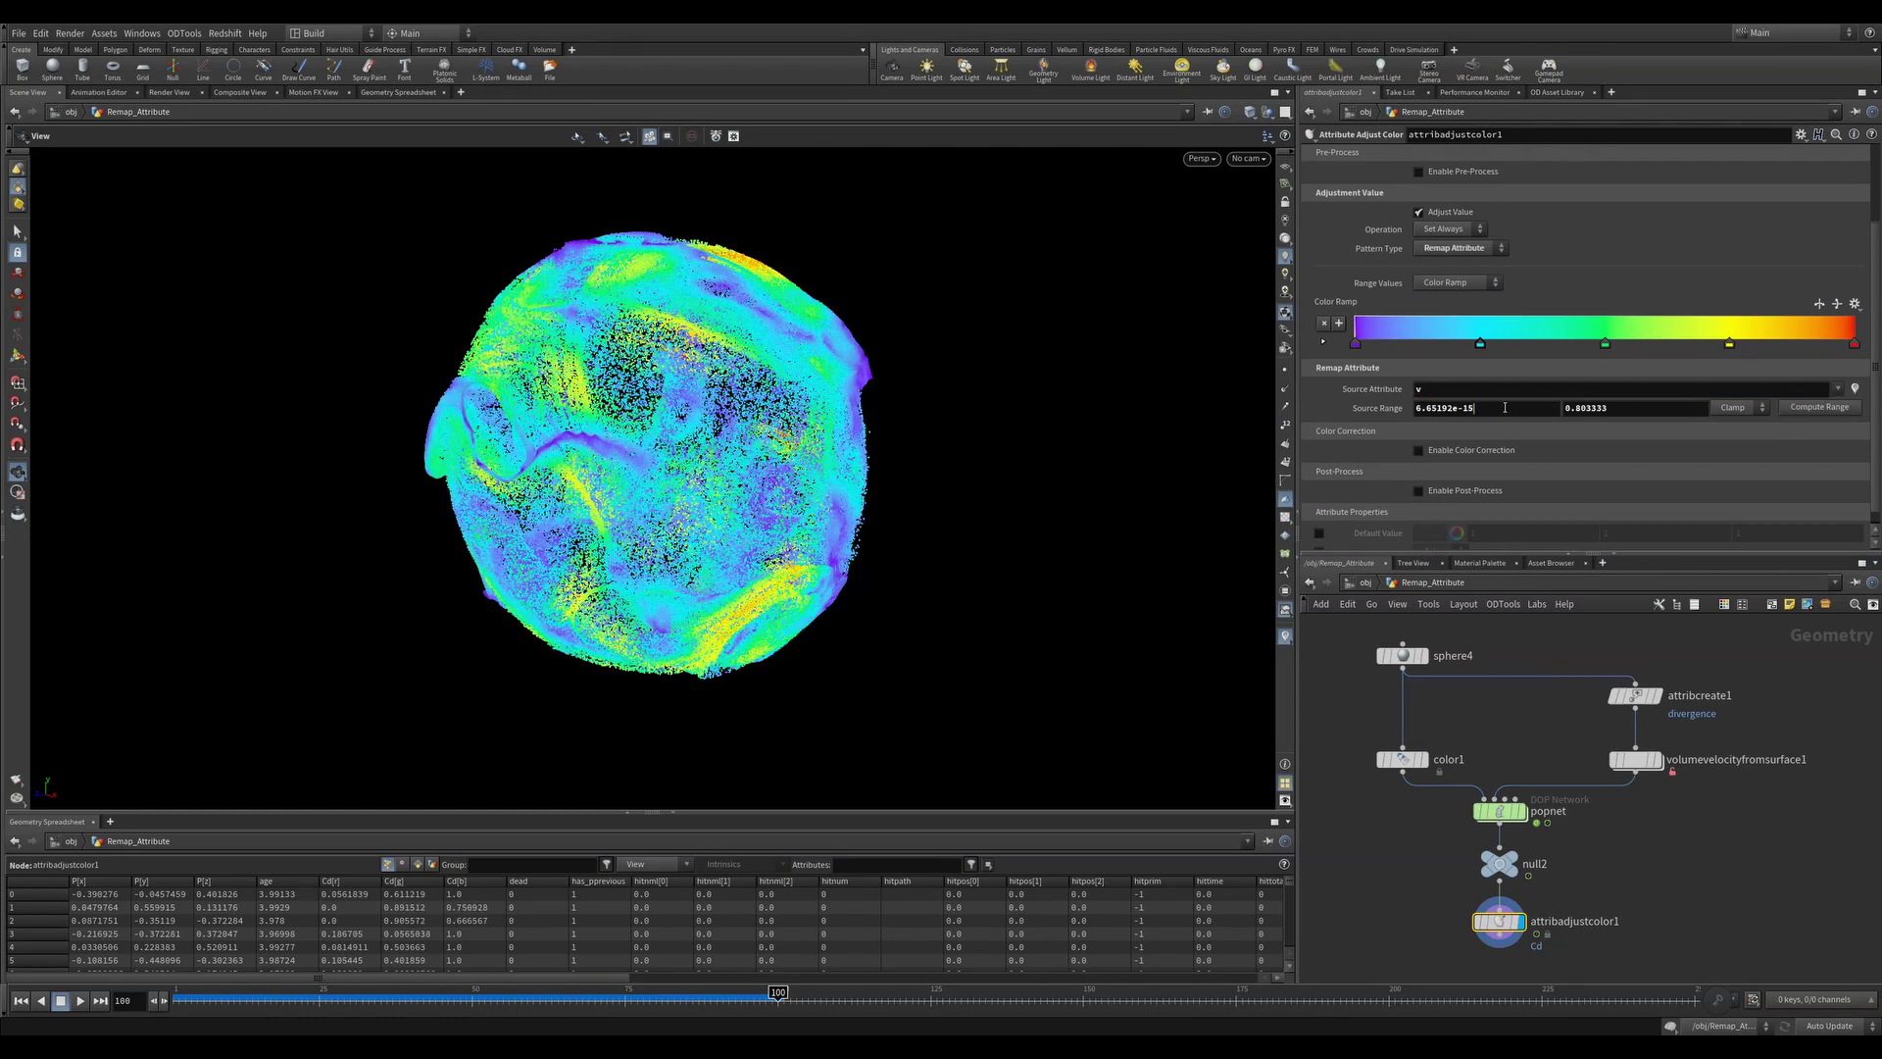
left_click(1854, 304)
left_click(1823, 453)
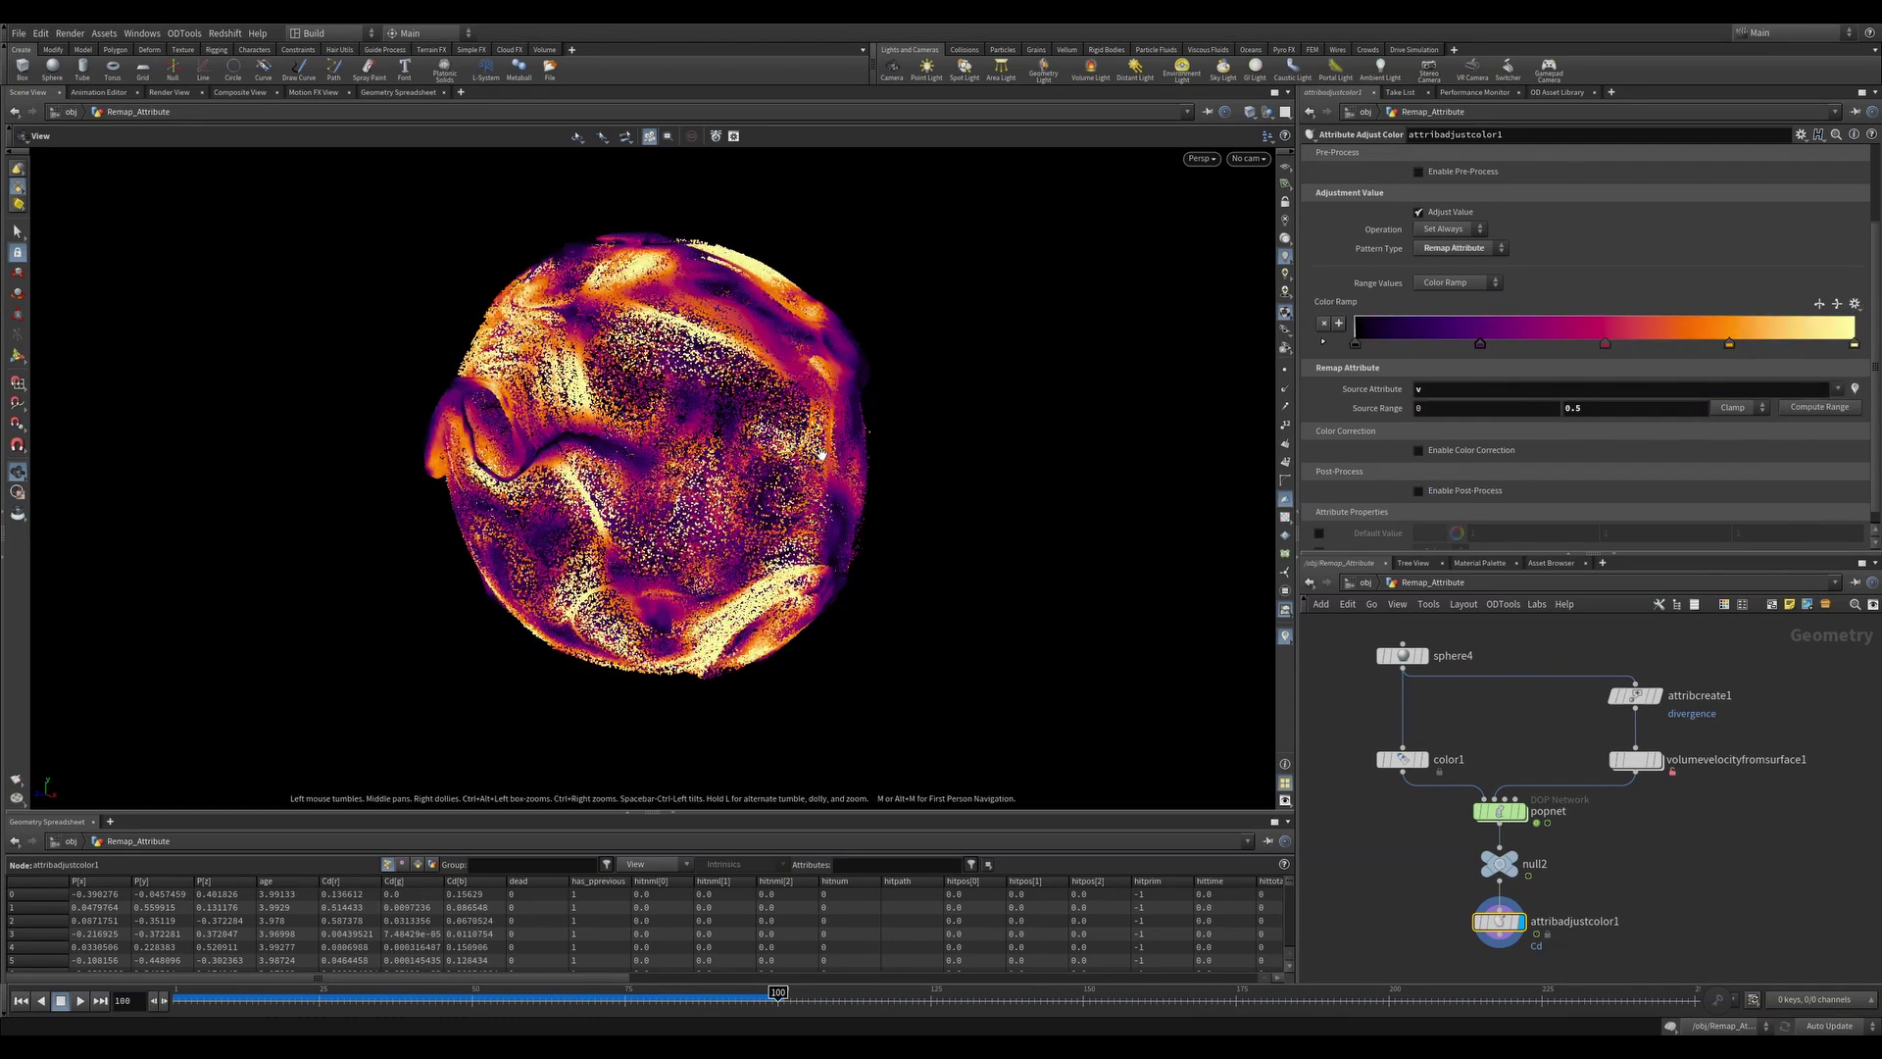
Enable Color Correction on the remapped particles and try out a Hue Shift of about 92.6
left_click(1418, 450)
scroll(1395, 490, "down", 1)
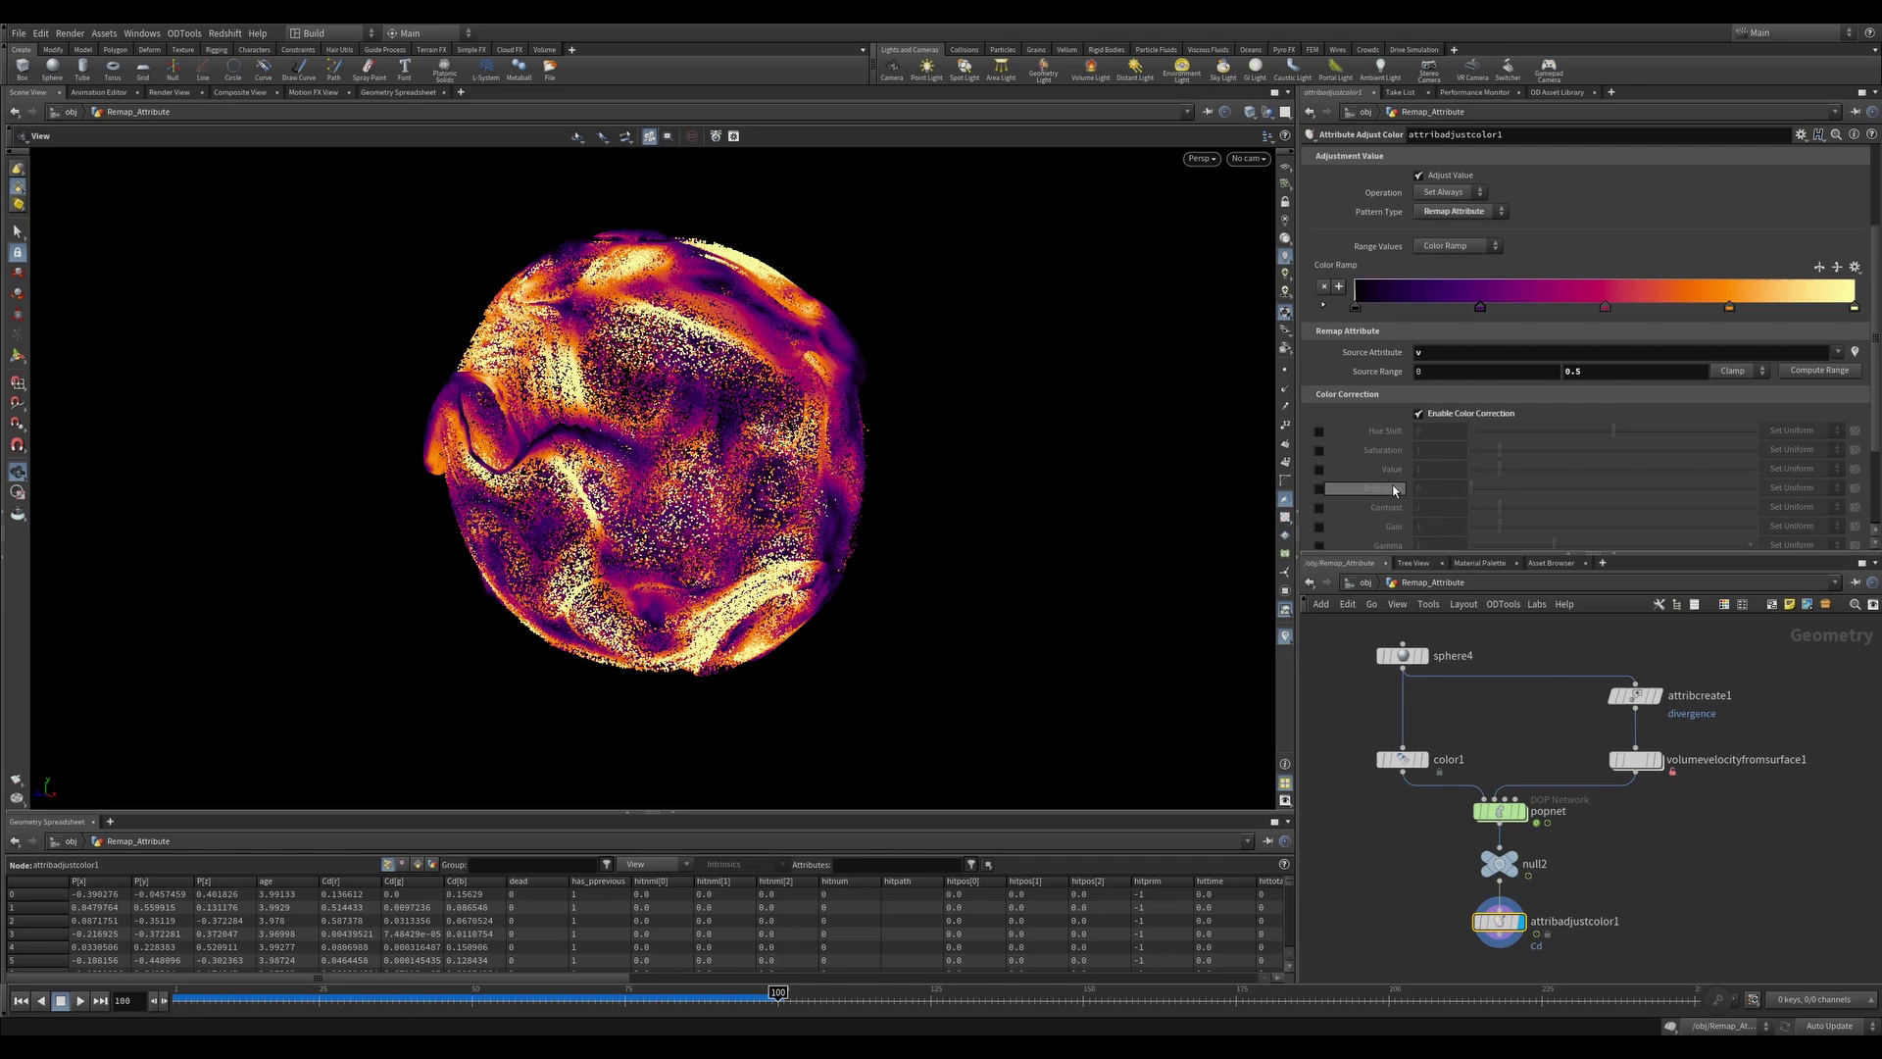
left_click_drag(1600, 431, 1687, 431)
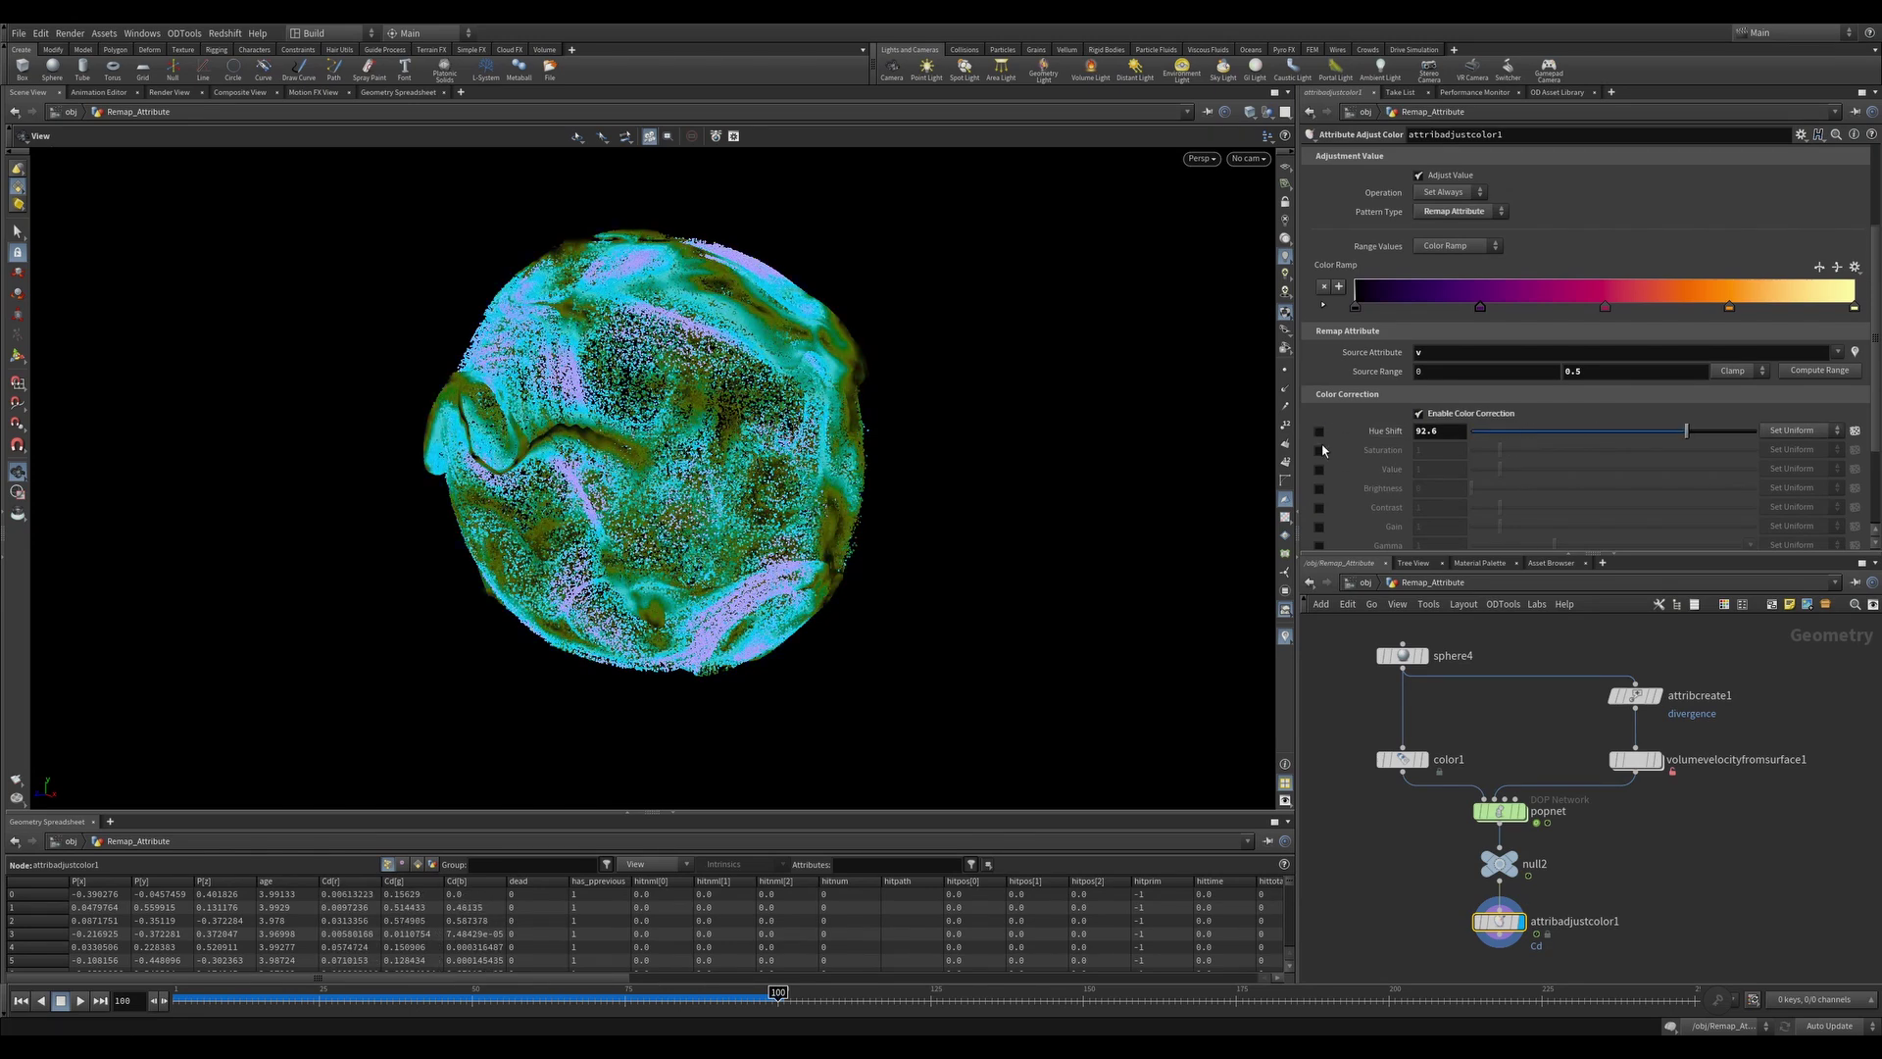
left_click(1319, 432)
Try out a Saturation correction of 0.7 and switch over to the Contrast correction
left_click(1319, 450)
left_click_drag(1499, 450, 1493, 452)
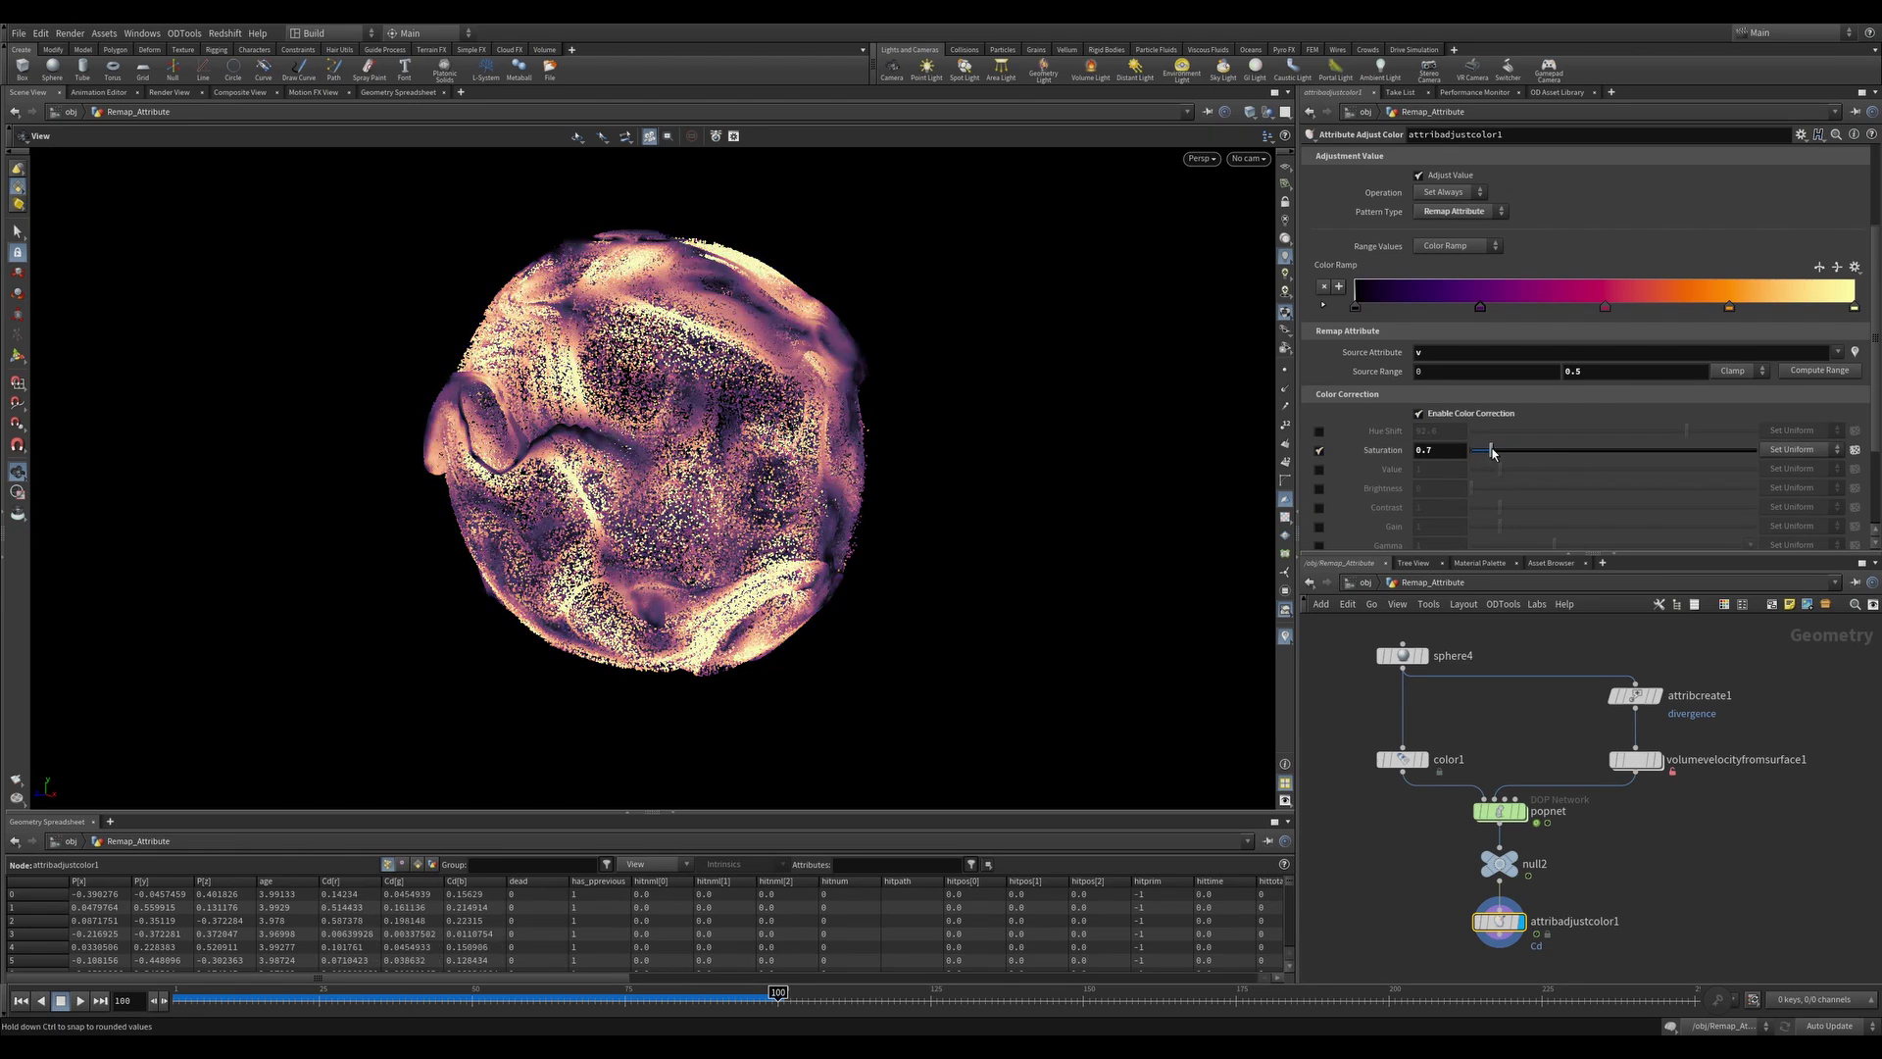
left_click(1319, 451)
left_click(1319, 508)
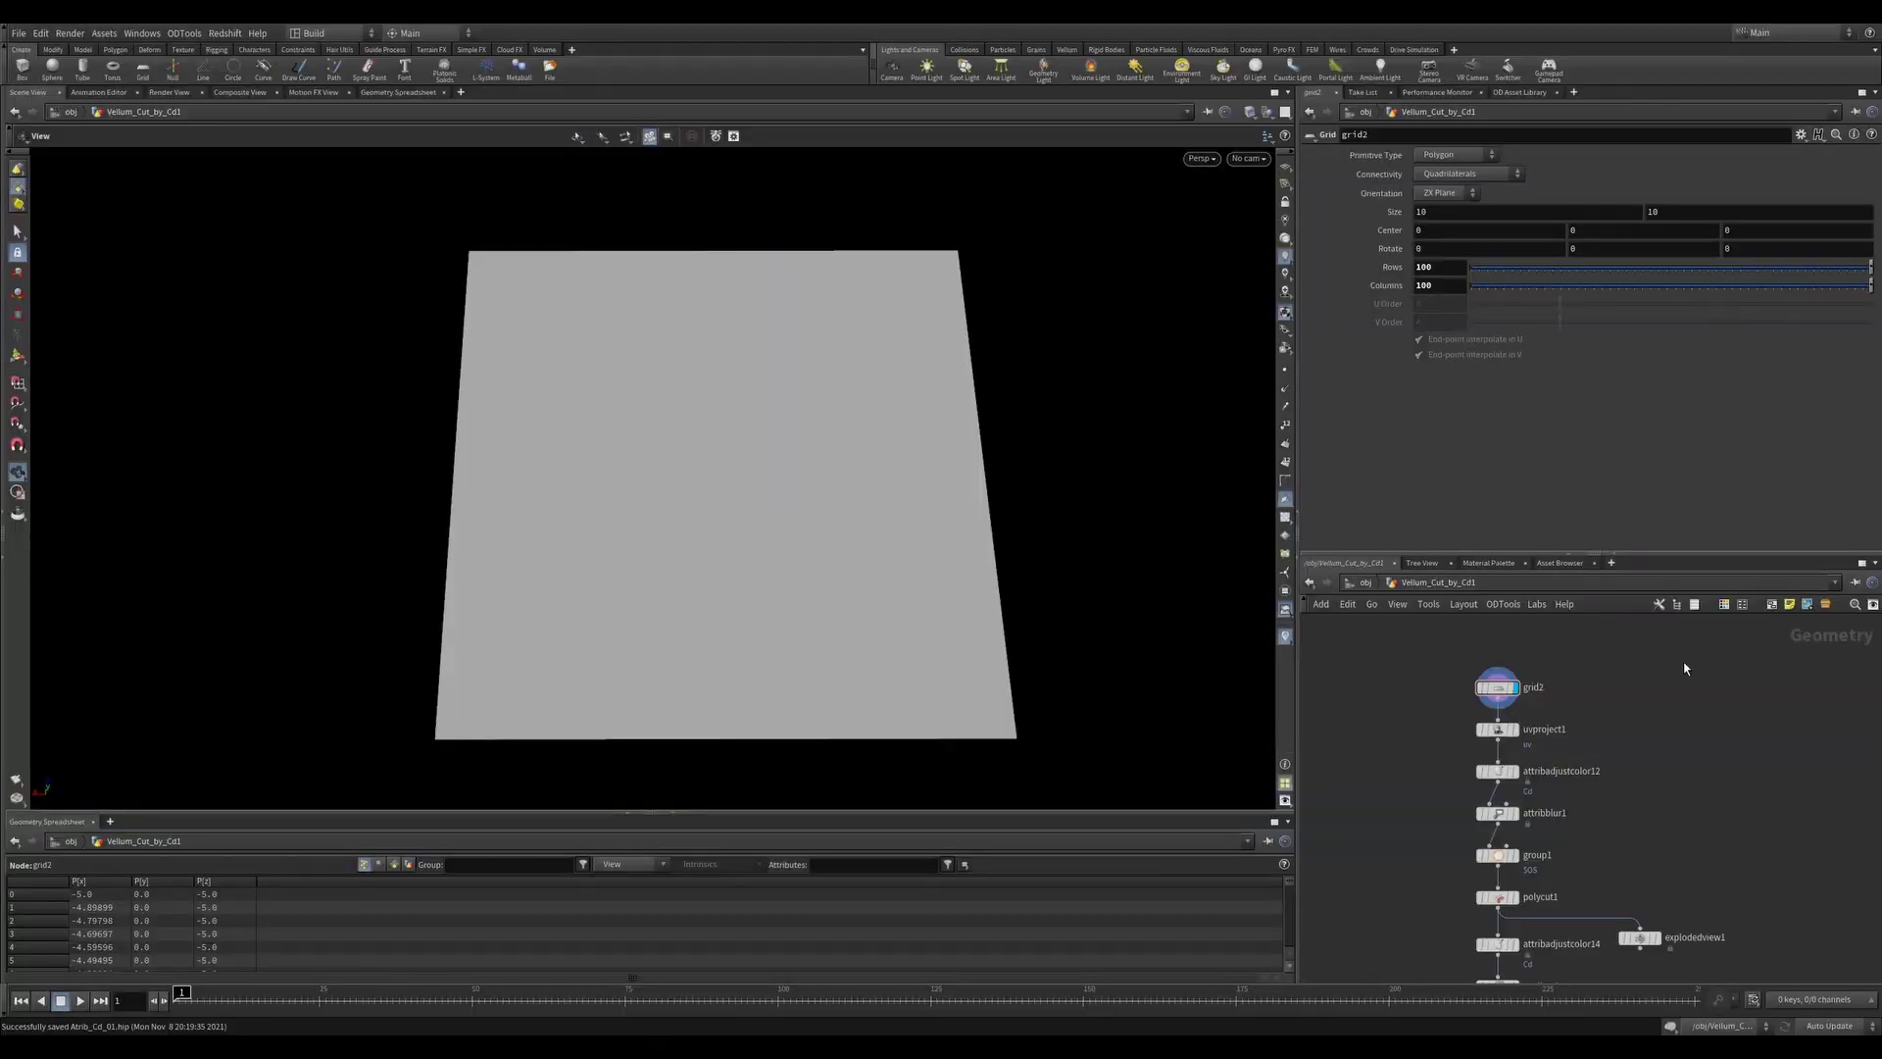
Examine the grid's uvproject1 node and the image colours applied by attribadjustcolor12
left_click(1558, 729)
scroll(1534, 706, "down", 1)
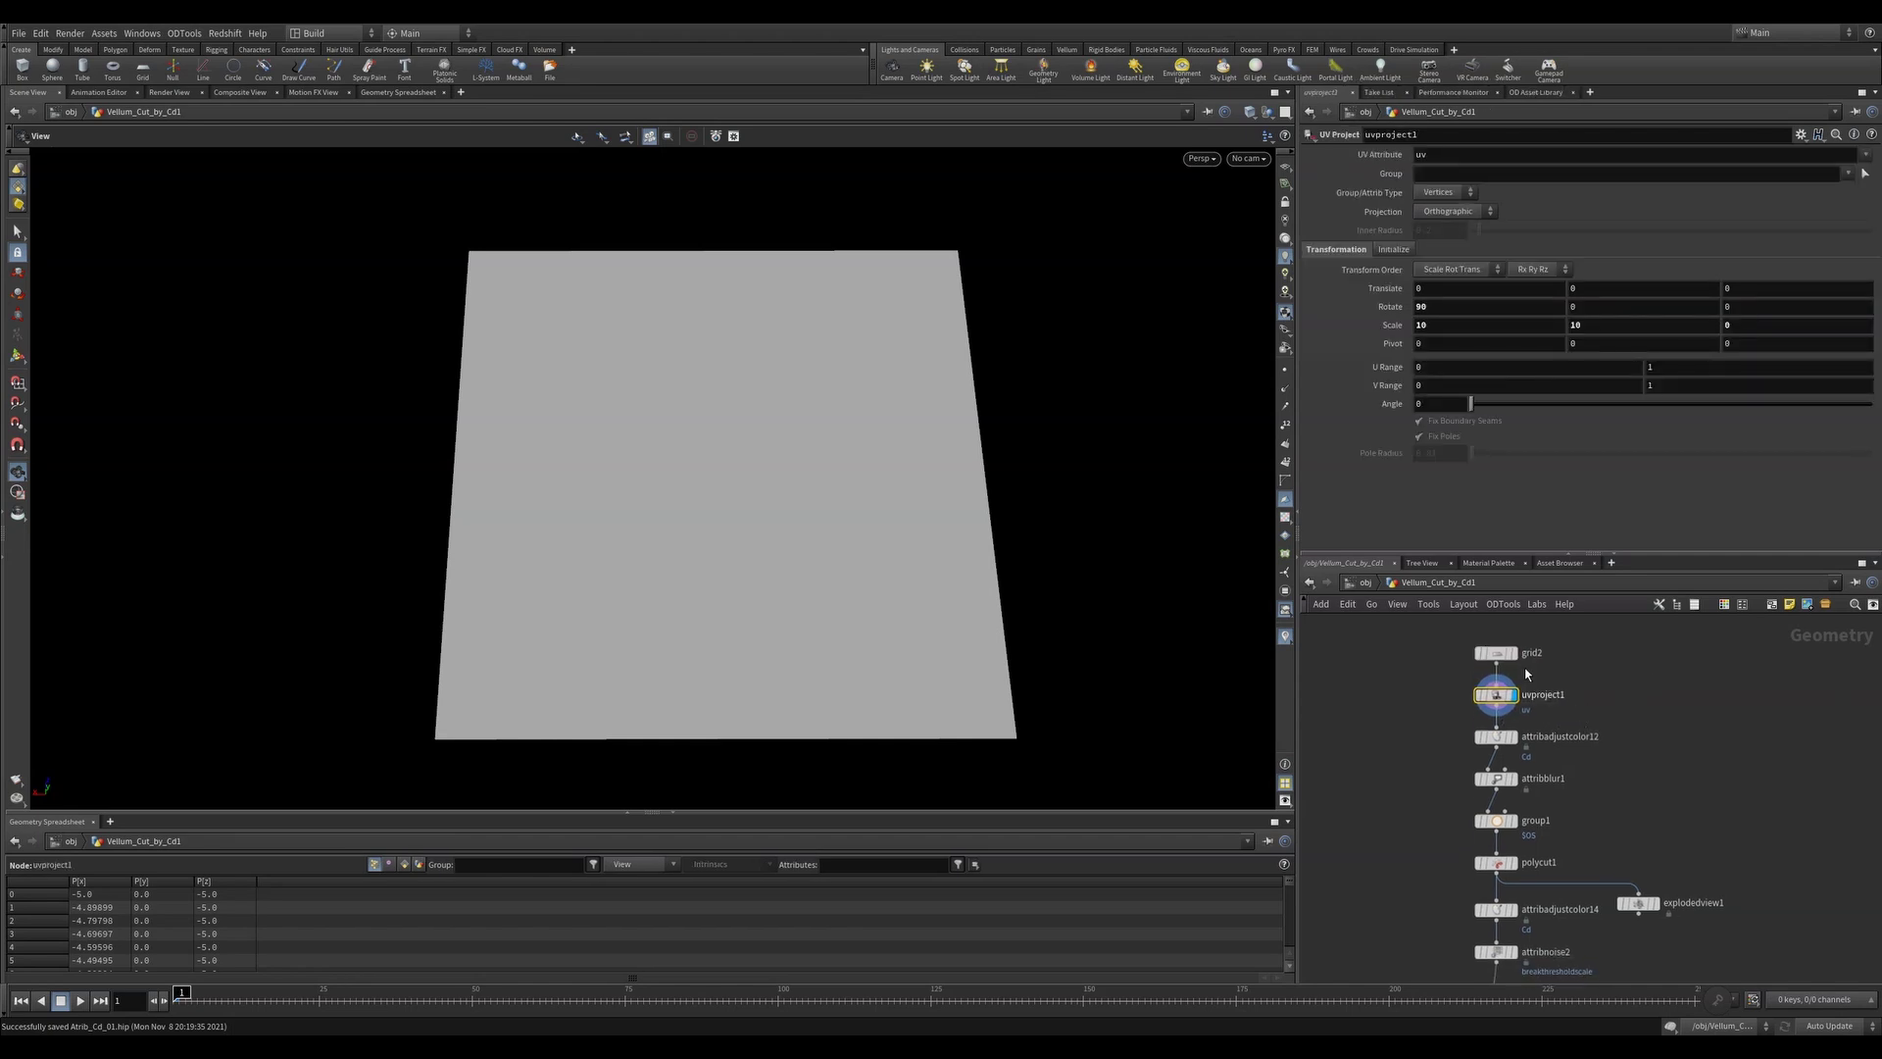
left_click(1285, 535)
left_click(1285, 535)
left_click(1514, 738)
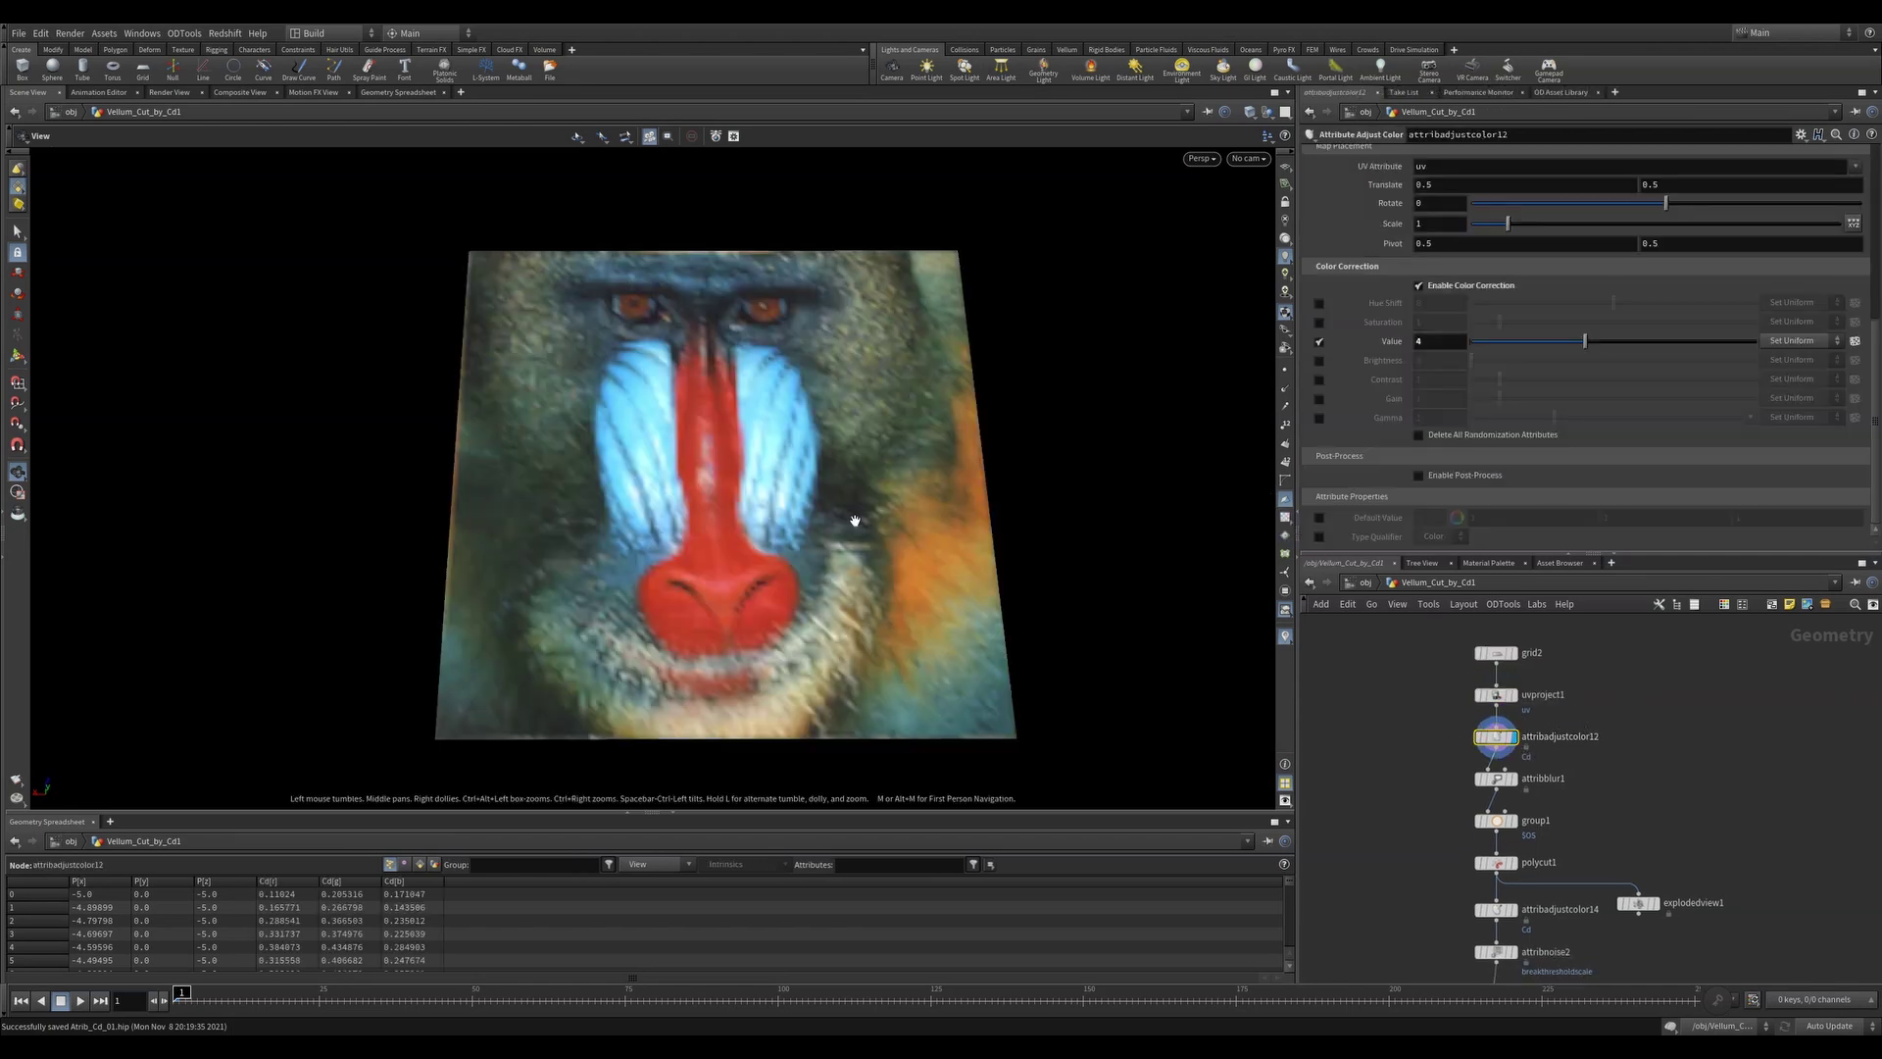
Display attribblur1, group1, polycut1 and explodedview1 in turn to examine how the grid is cut by colour
left_click(1497, 779)
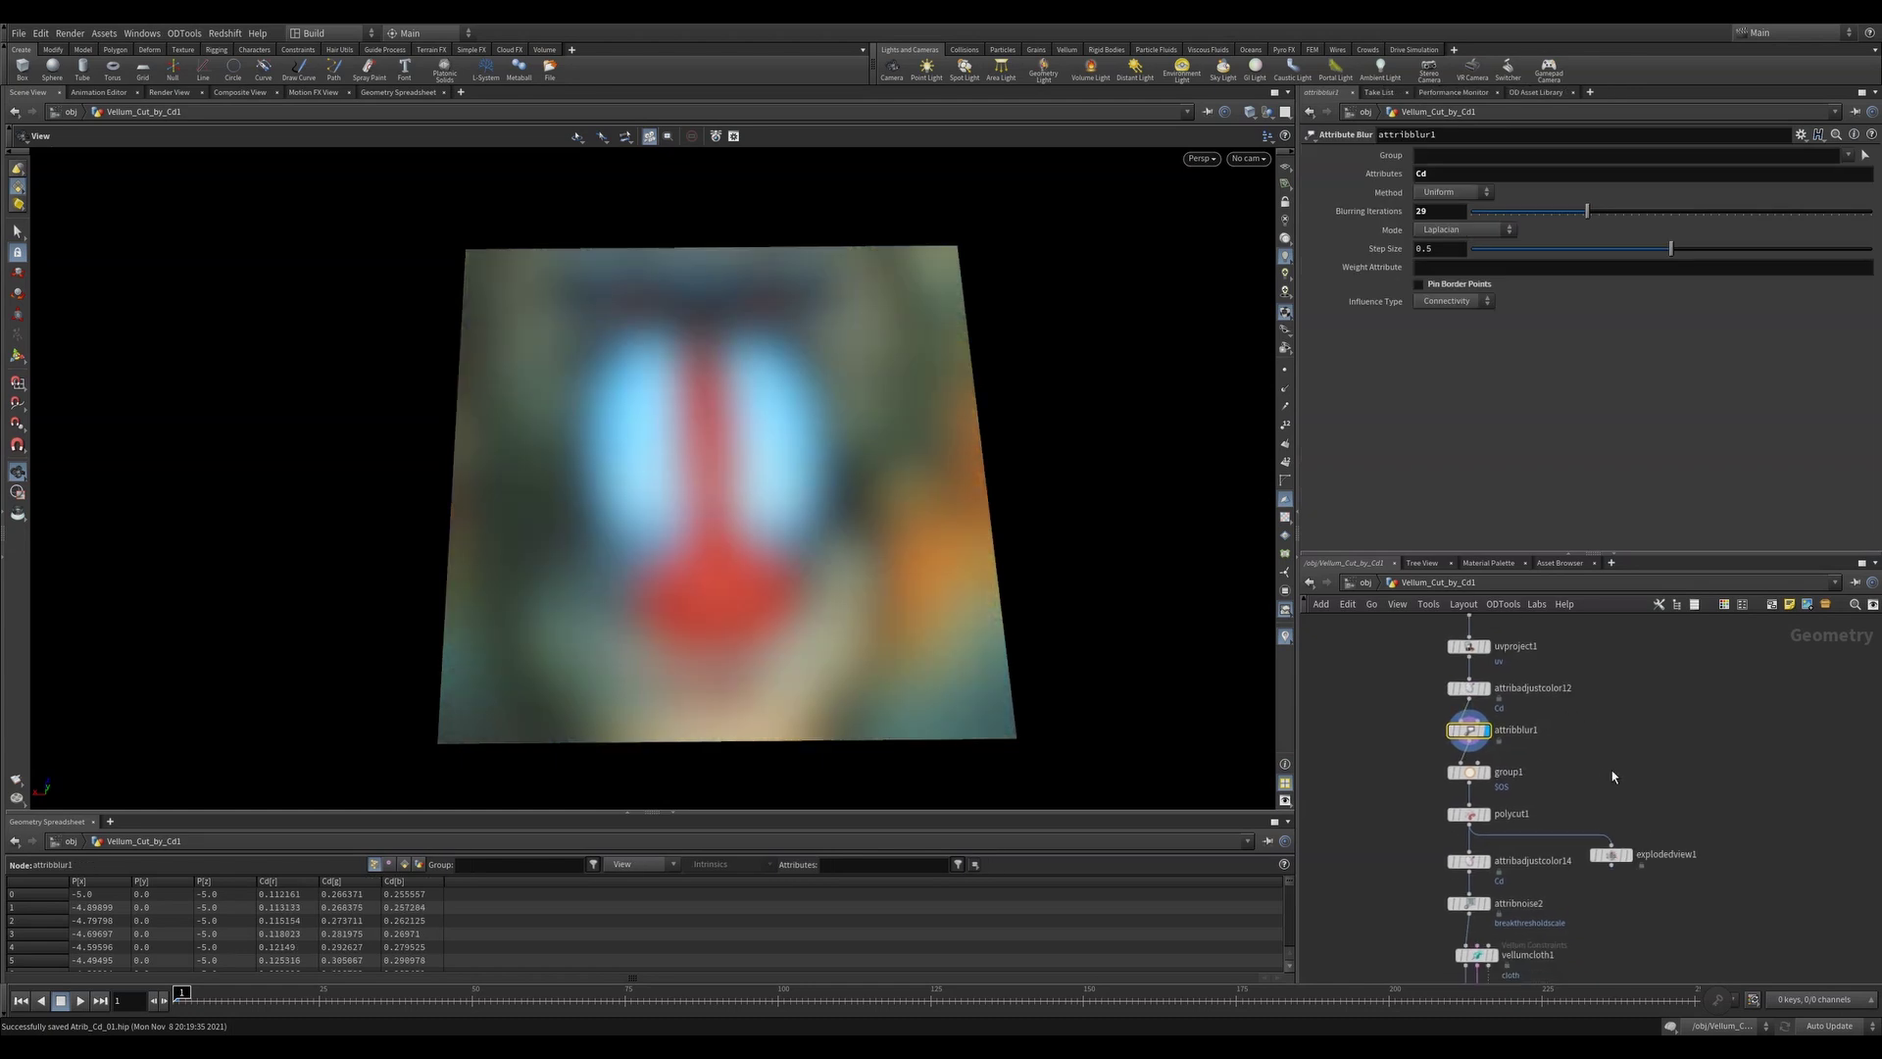
left_click(1468, 773)
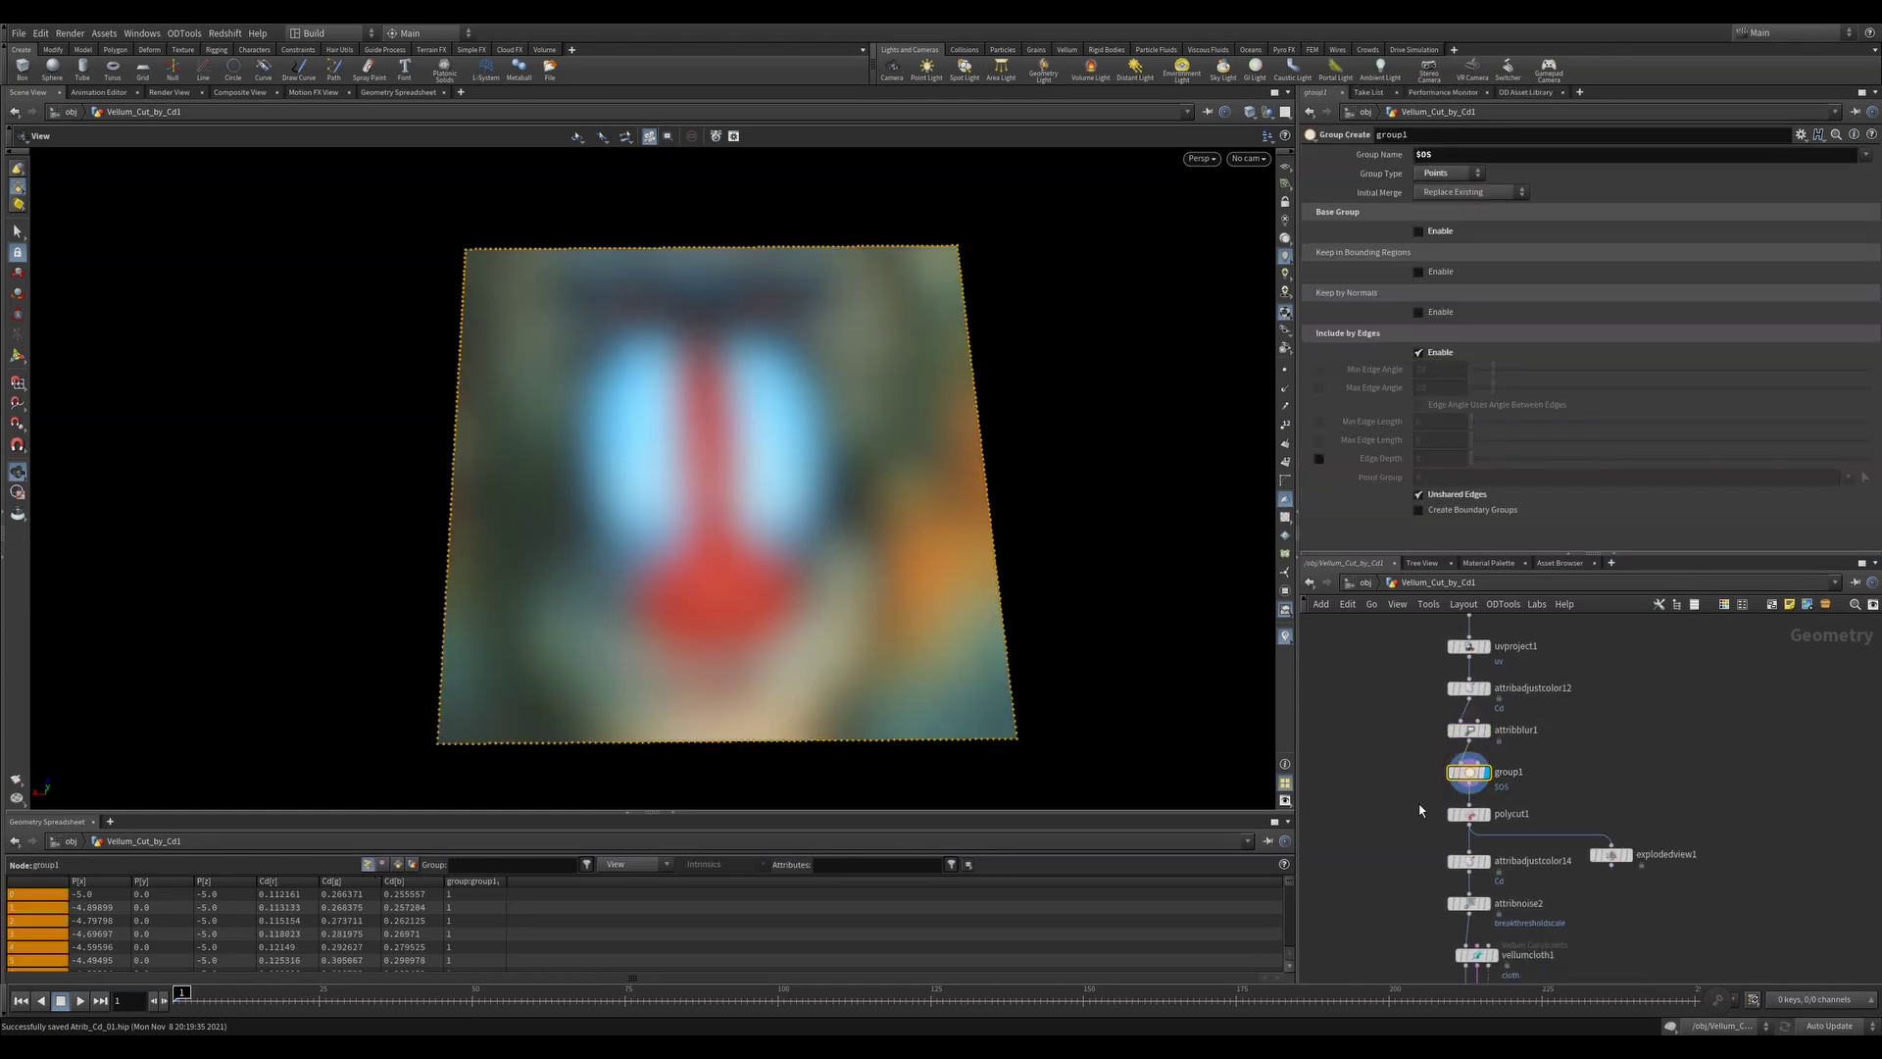
left_click(1486, 816)
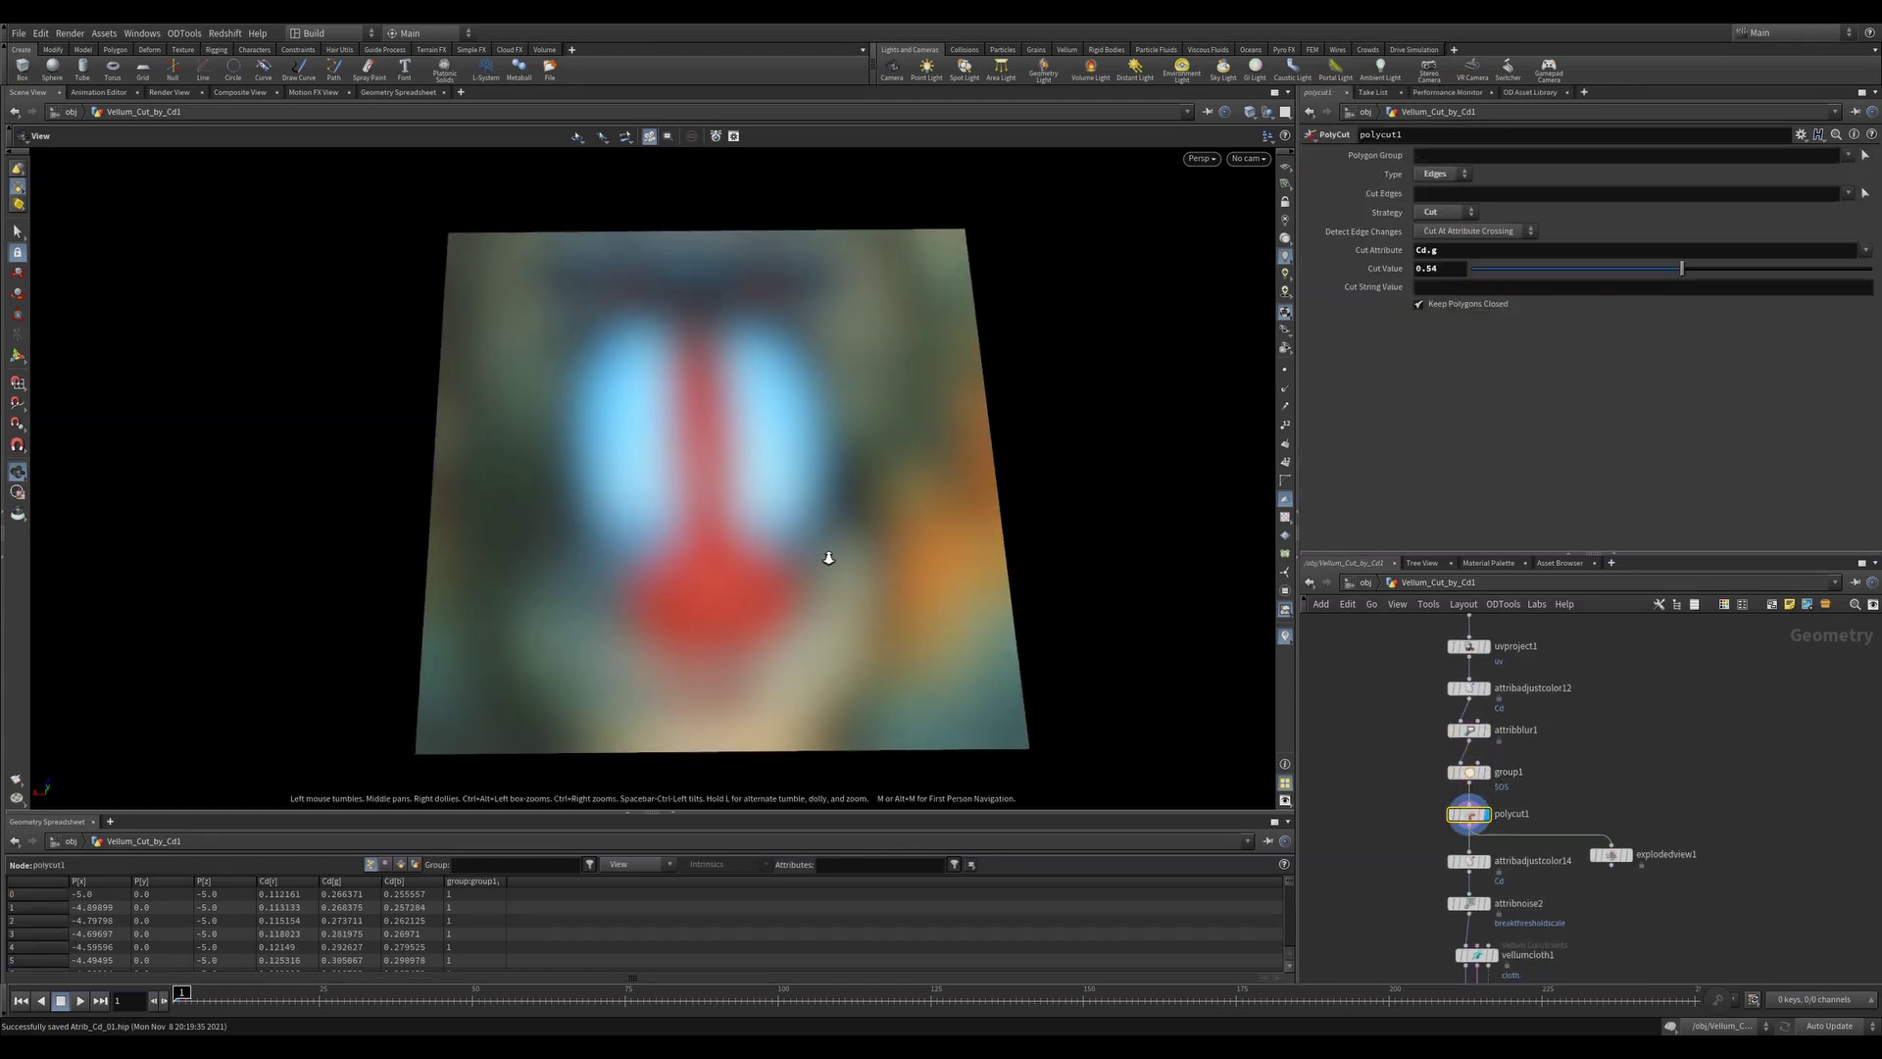
left_click(1626, 854)
Raise the Value colour correction of attribadjustcolor12 to about 5.9 while the exploded pieces are displayed
middle_click_drag(1533, 712, 1533, 731)
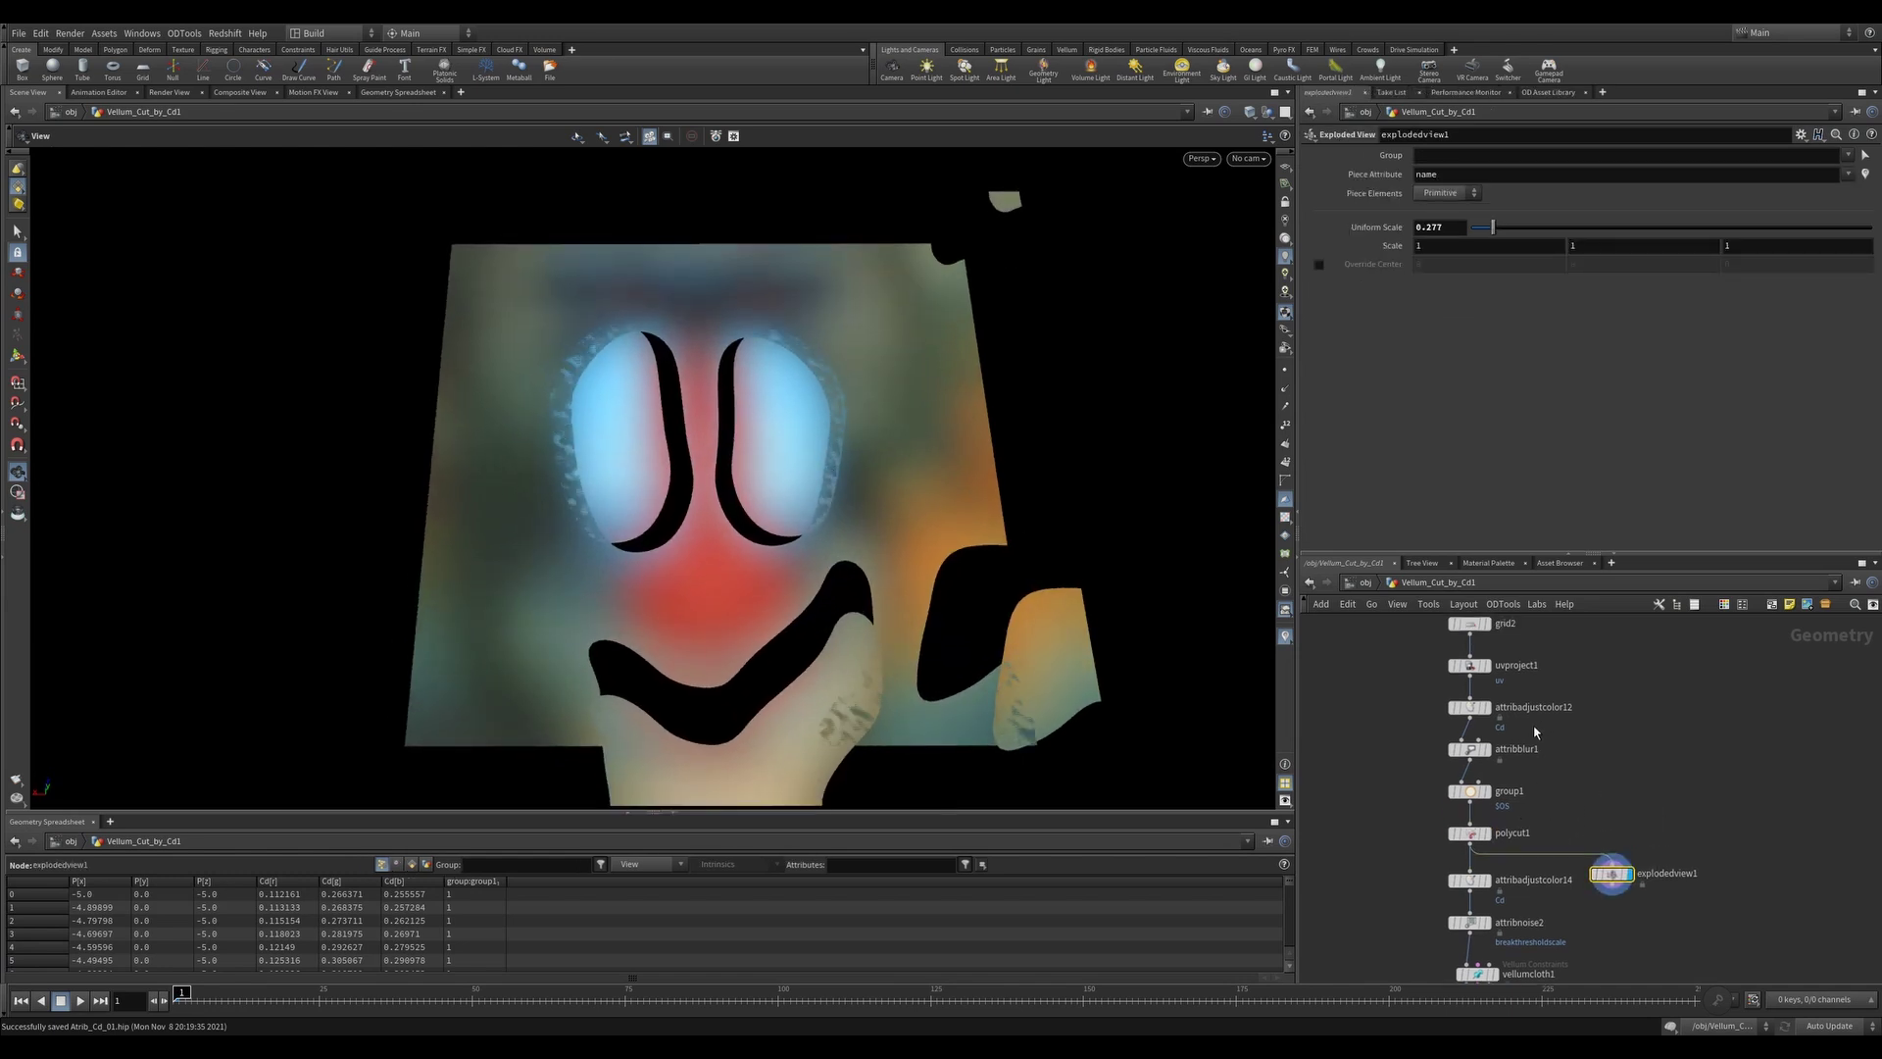
left_click(1472, 706)
left_click_drag(1550, 342, 1638, 341)
Insert a copy of attribadjustcolor12 before attribblur1, set its pattern type to Noise and choose a different blending operation
middle_click_drag(1399, 628, 1403, 680)
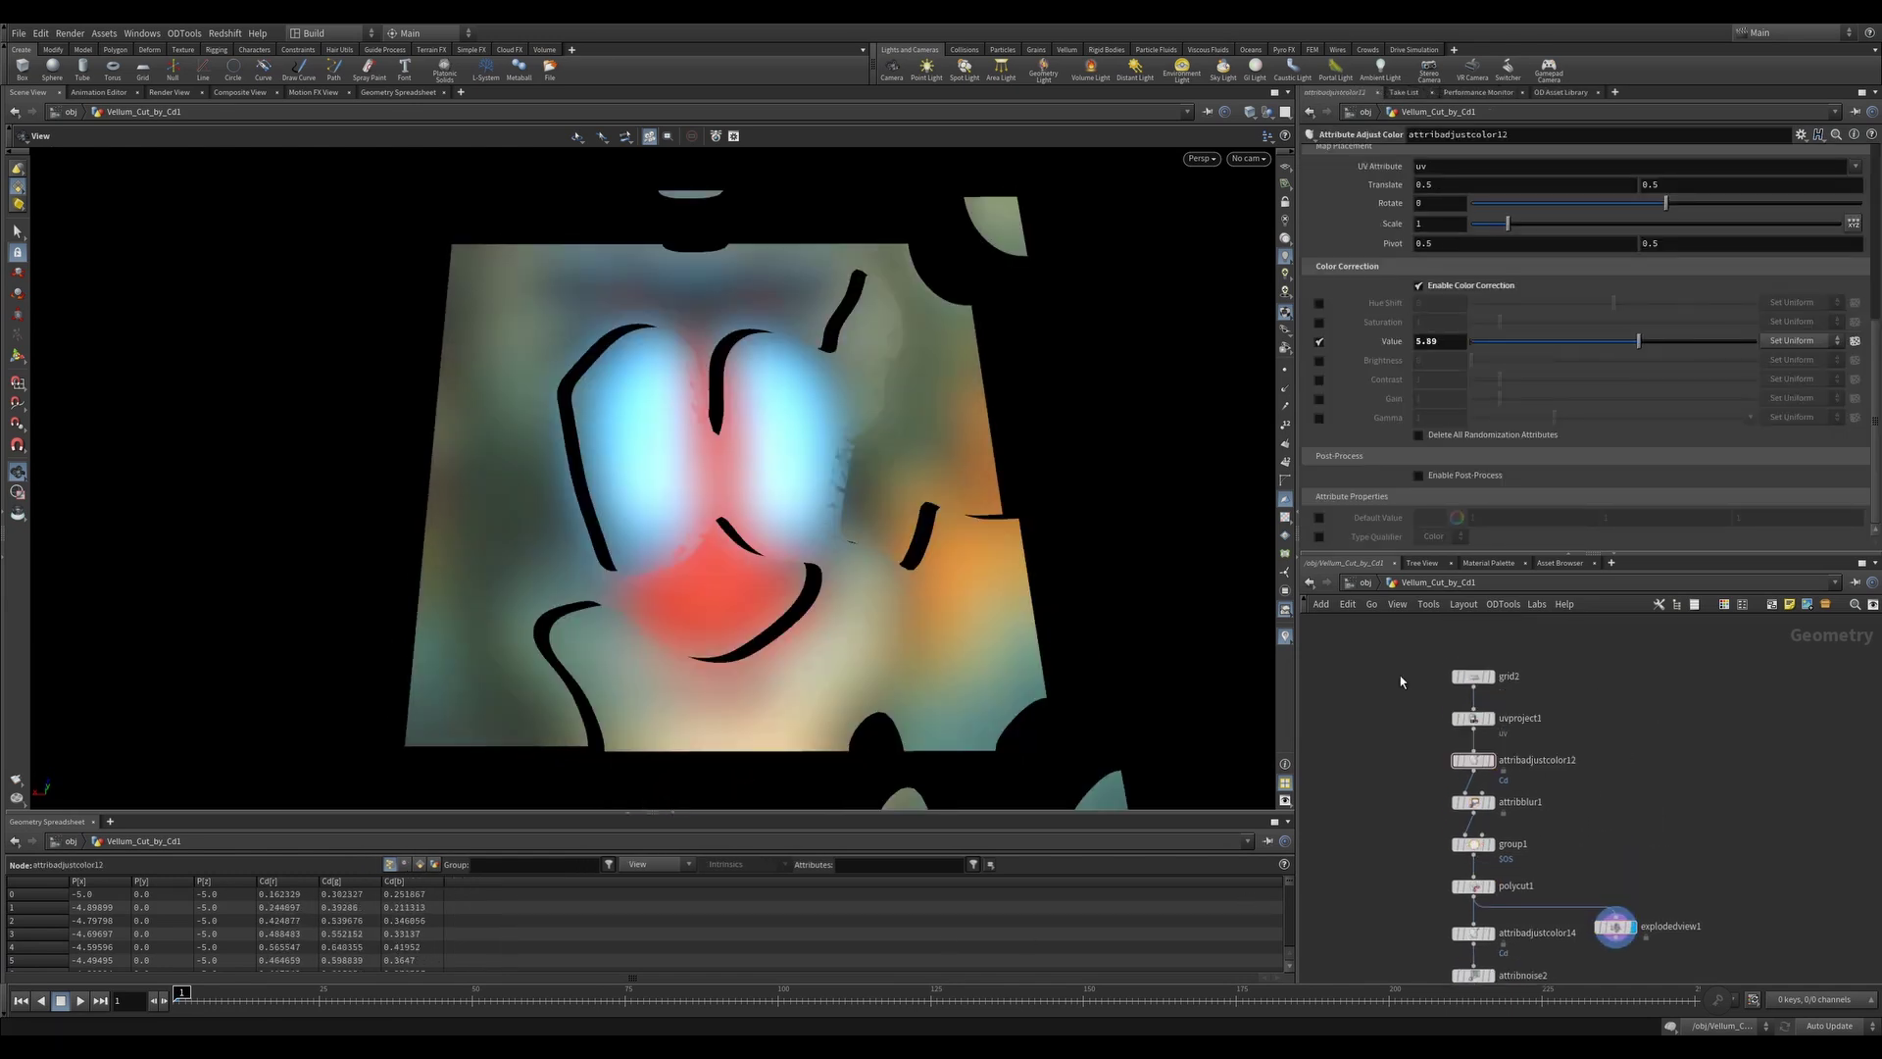
mouse_move(1473, 760)
left_mouse_down("shift")
mouse_move(1473, 695)
mouse_move(1473, 740)
left_mouse_up("shift")
scroll(1489, 323, "up", 3)
left_click(1452, 239)
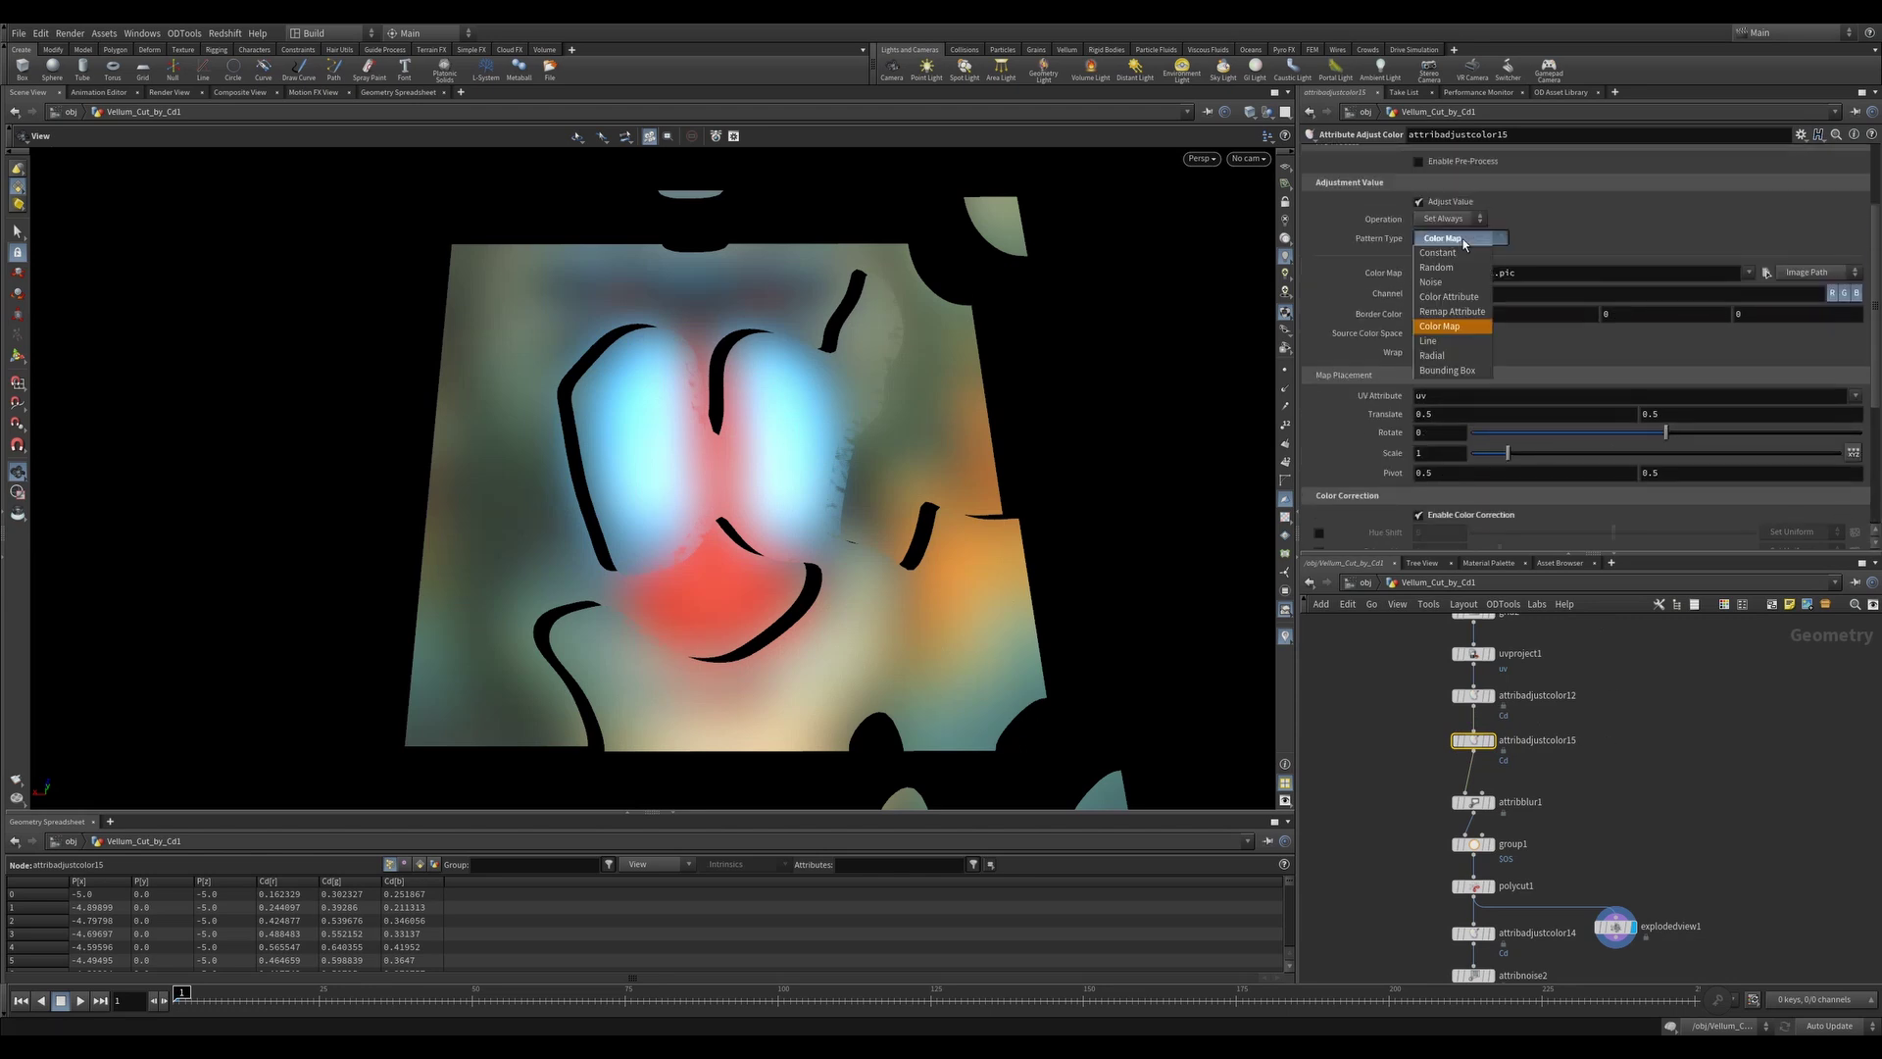
left_click(1449, 323)
left_click(1449, 205)
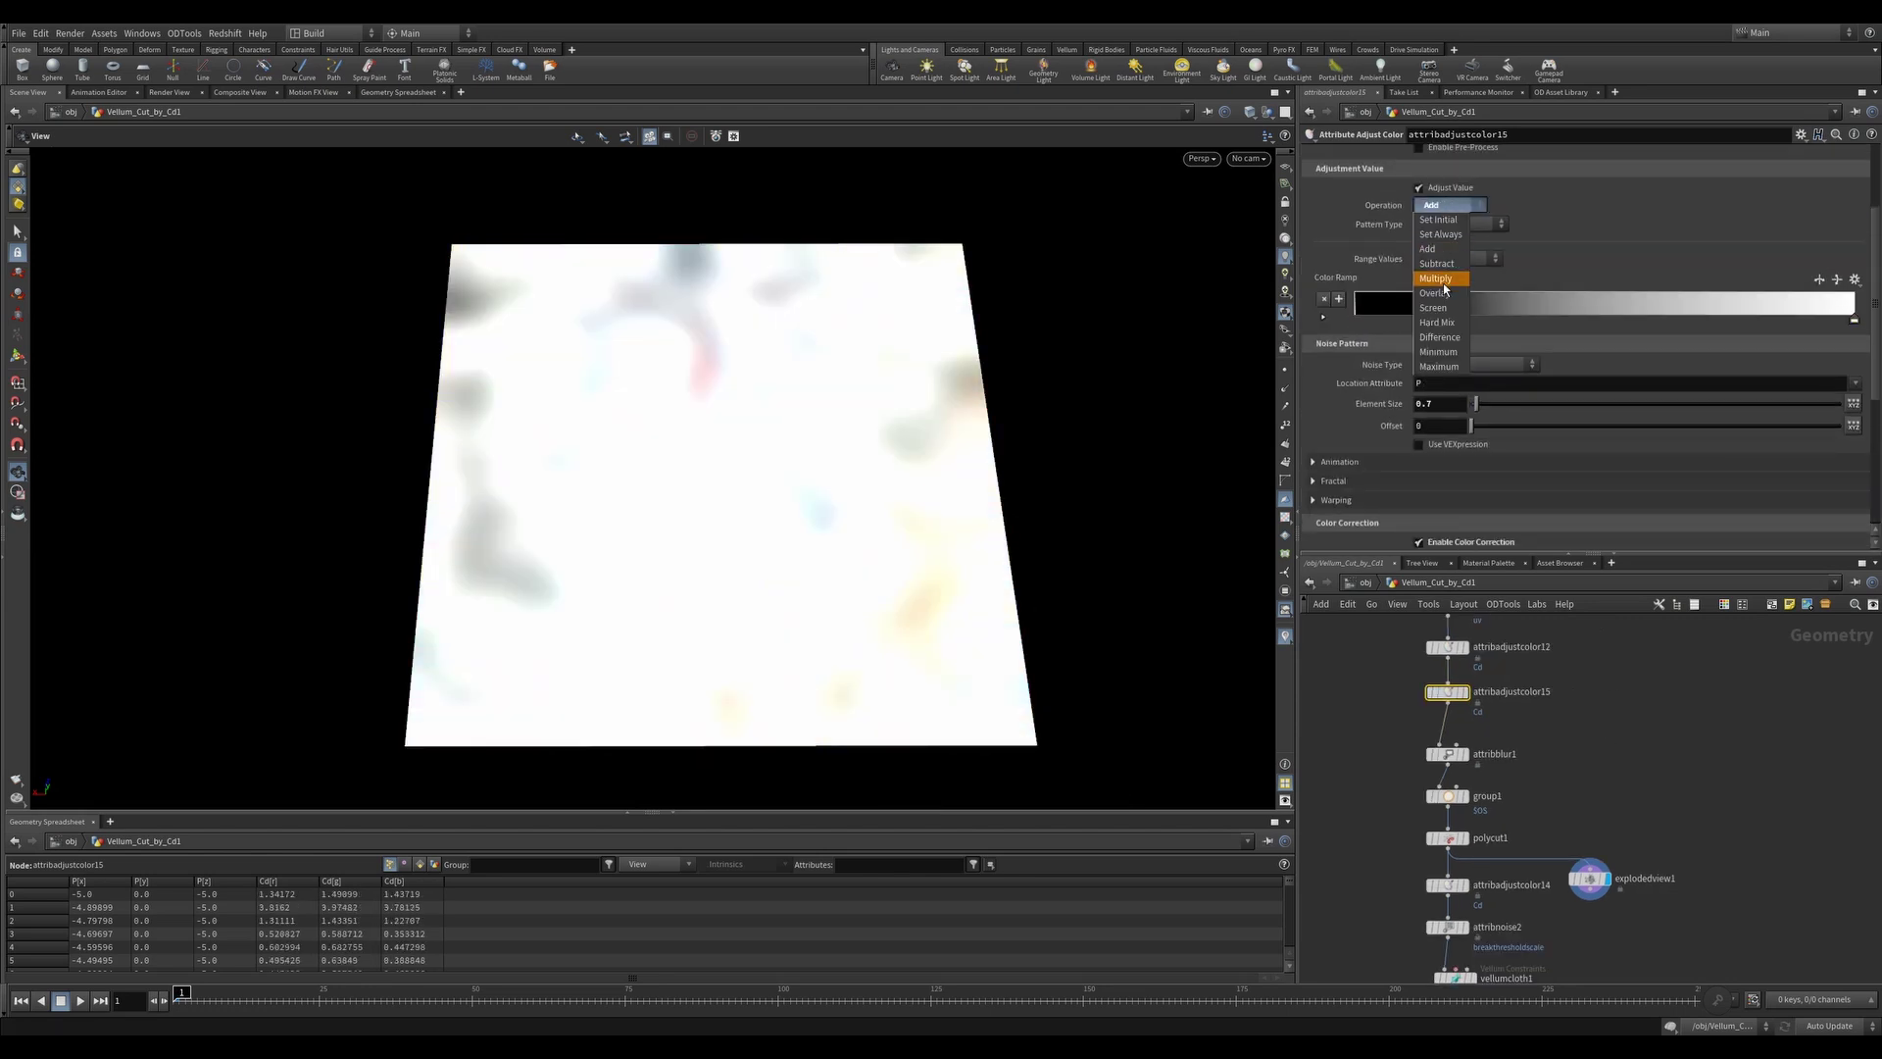
left_click(1470, 291)
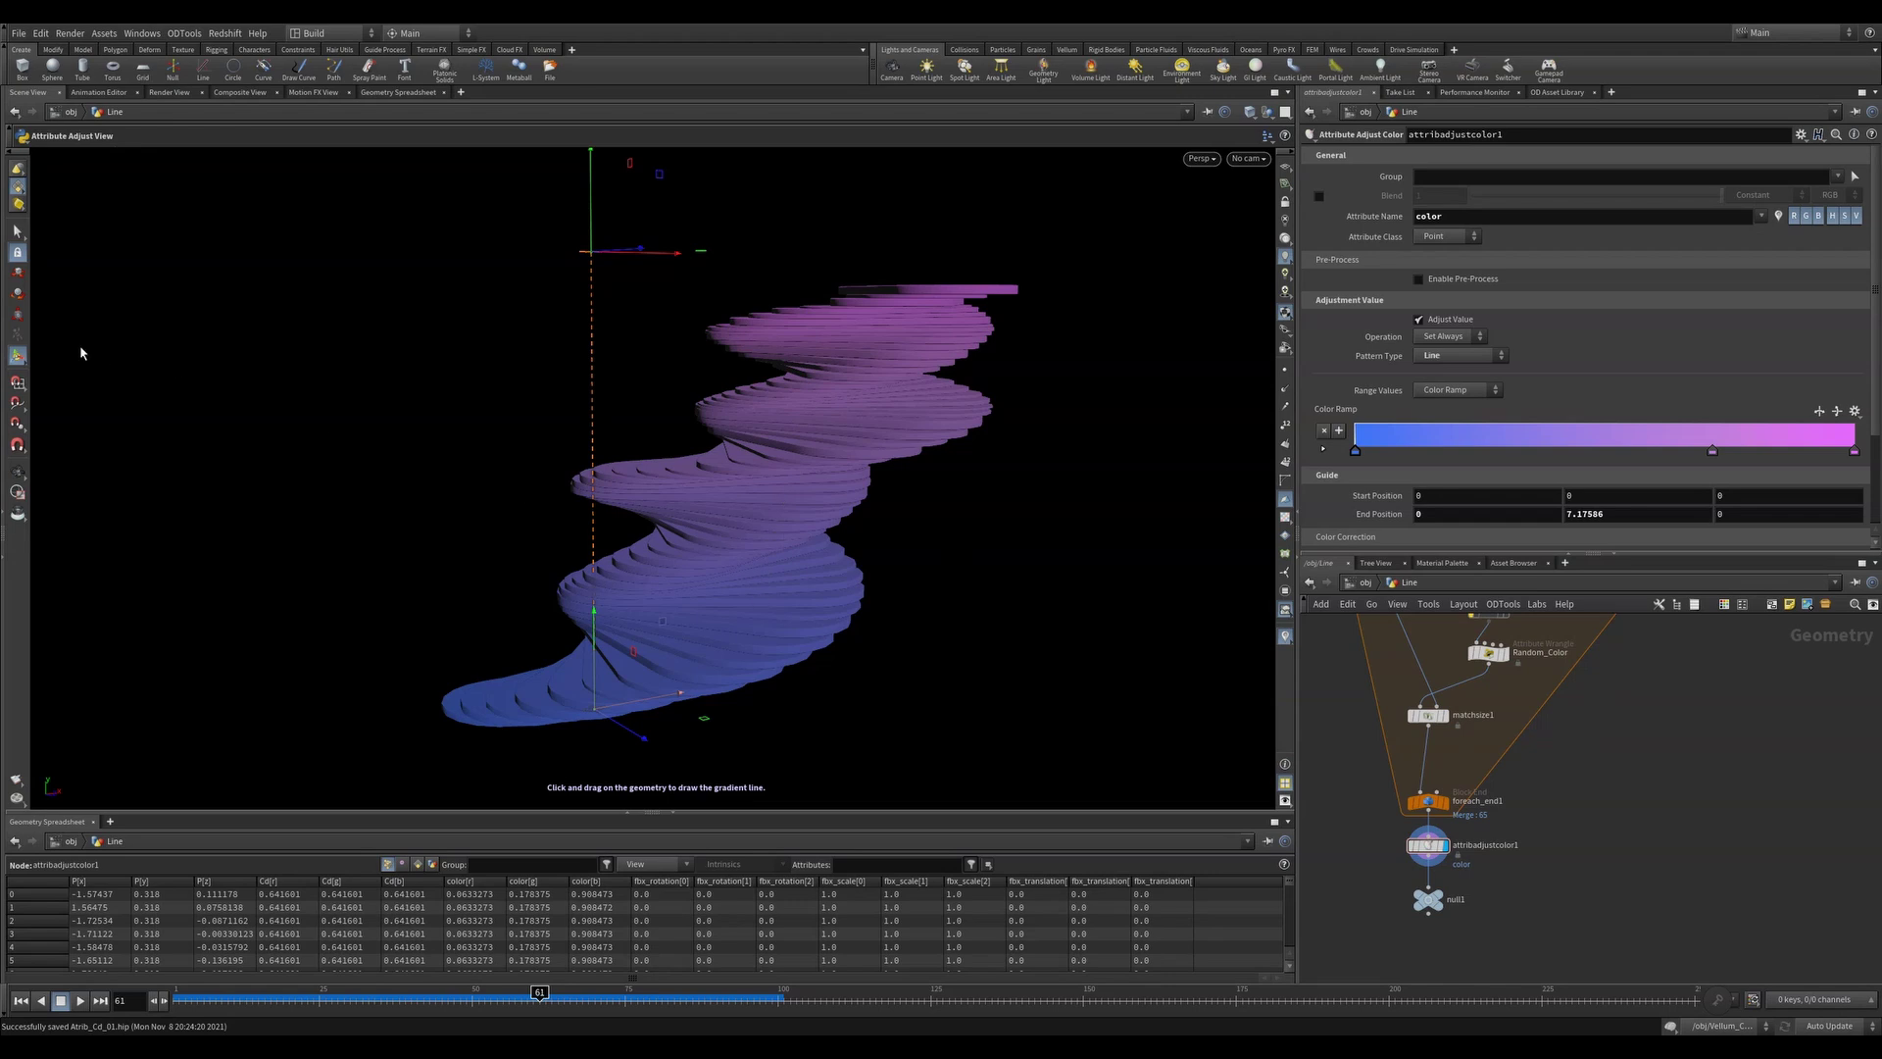
Redraw the Line pattern's gradient guide from the top of the spiral downward and set its range values to Specific Values
left_click_drag(806, 298, 767, 543)
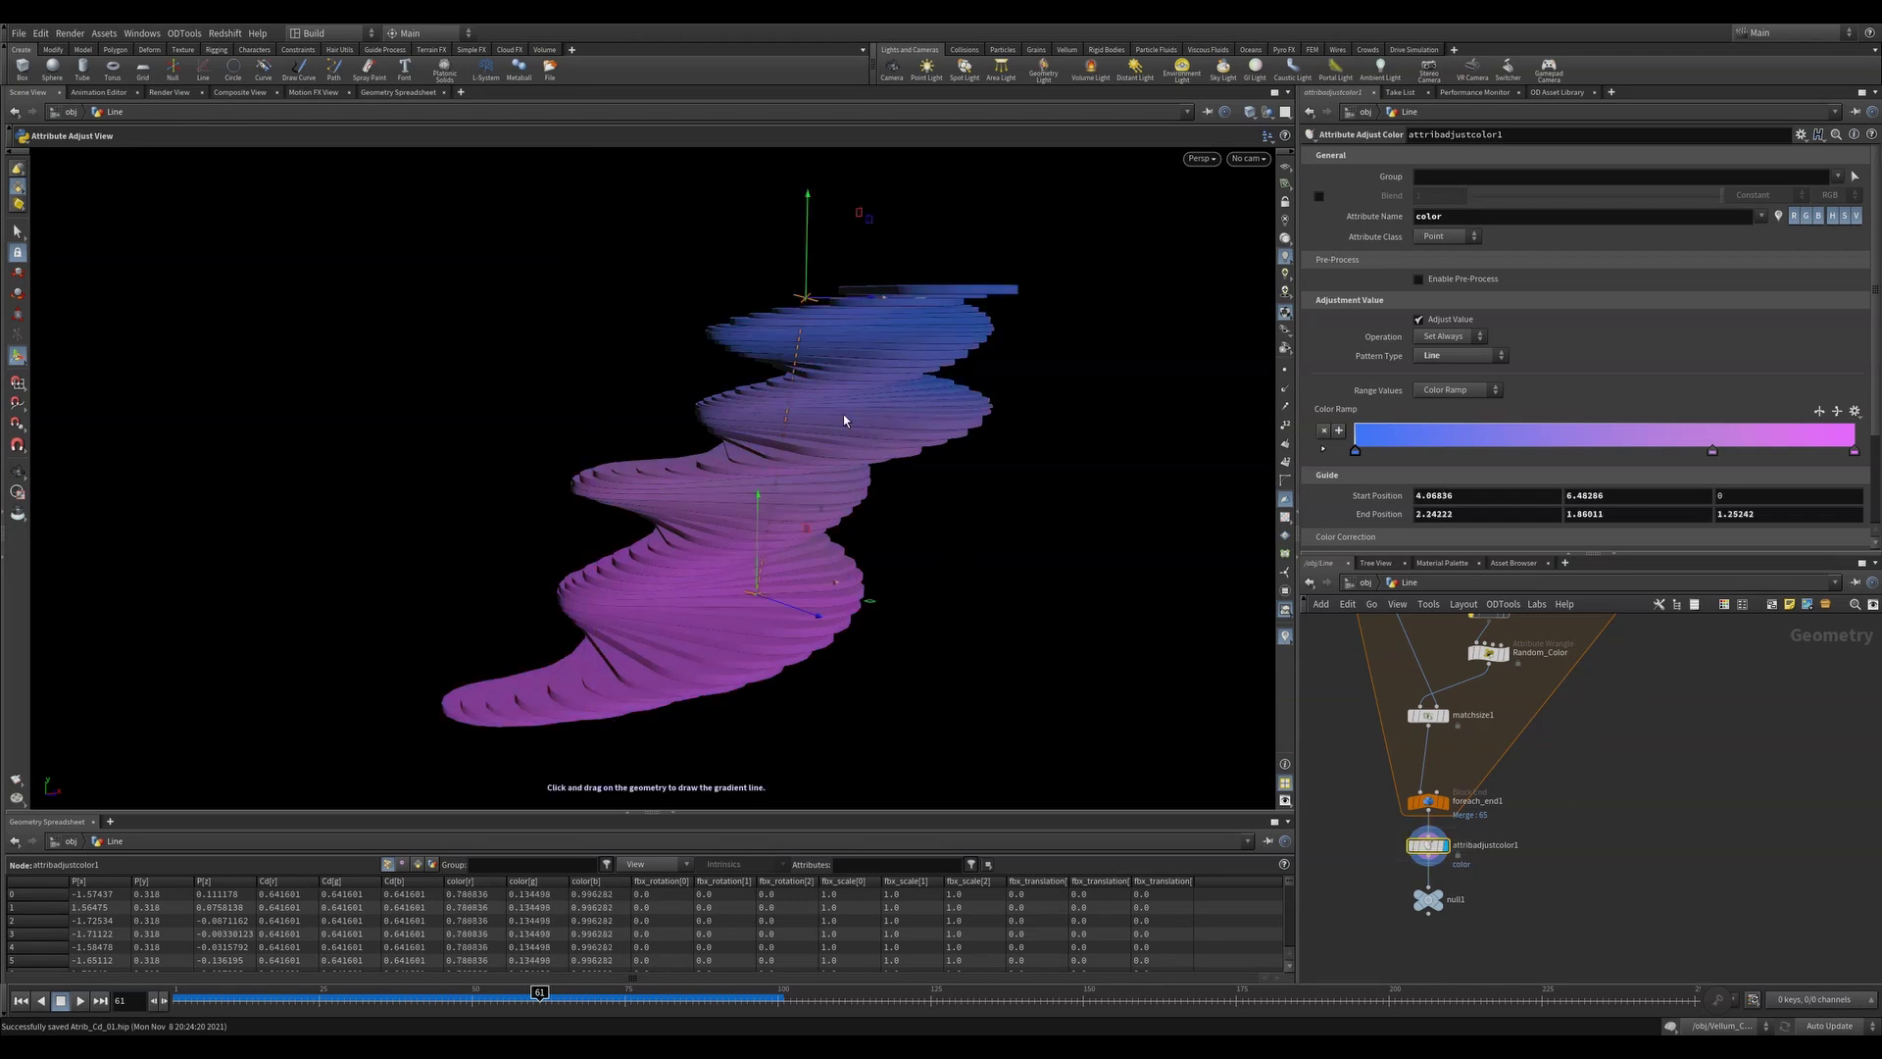
mouse_move(697, 663)
left_mouse_down()
mouse_move(690, 688)
mouse_move(694, 655)
left_mouse_up()
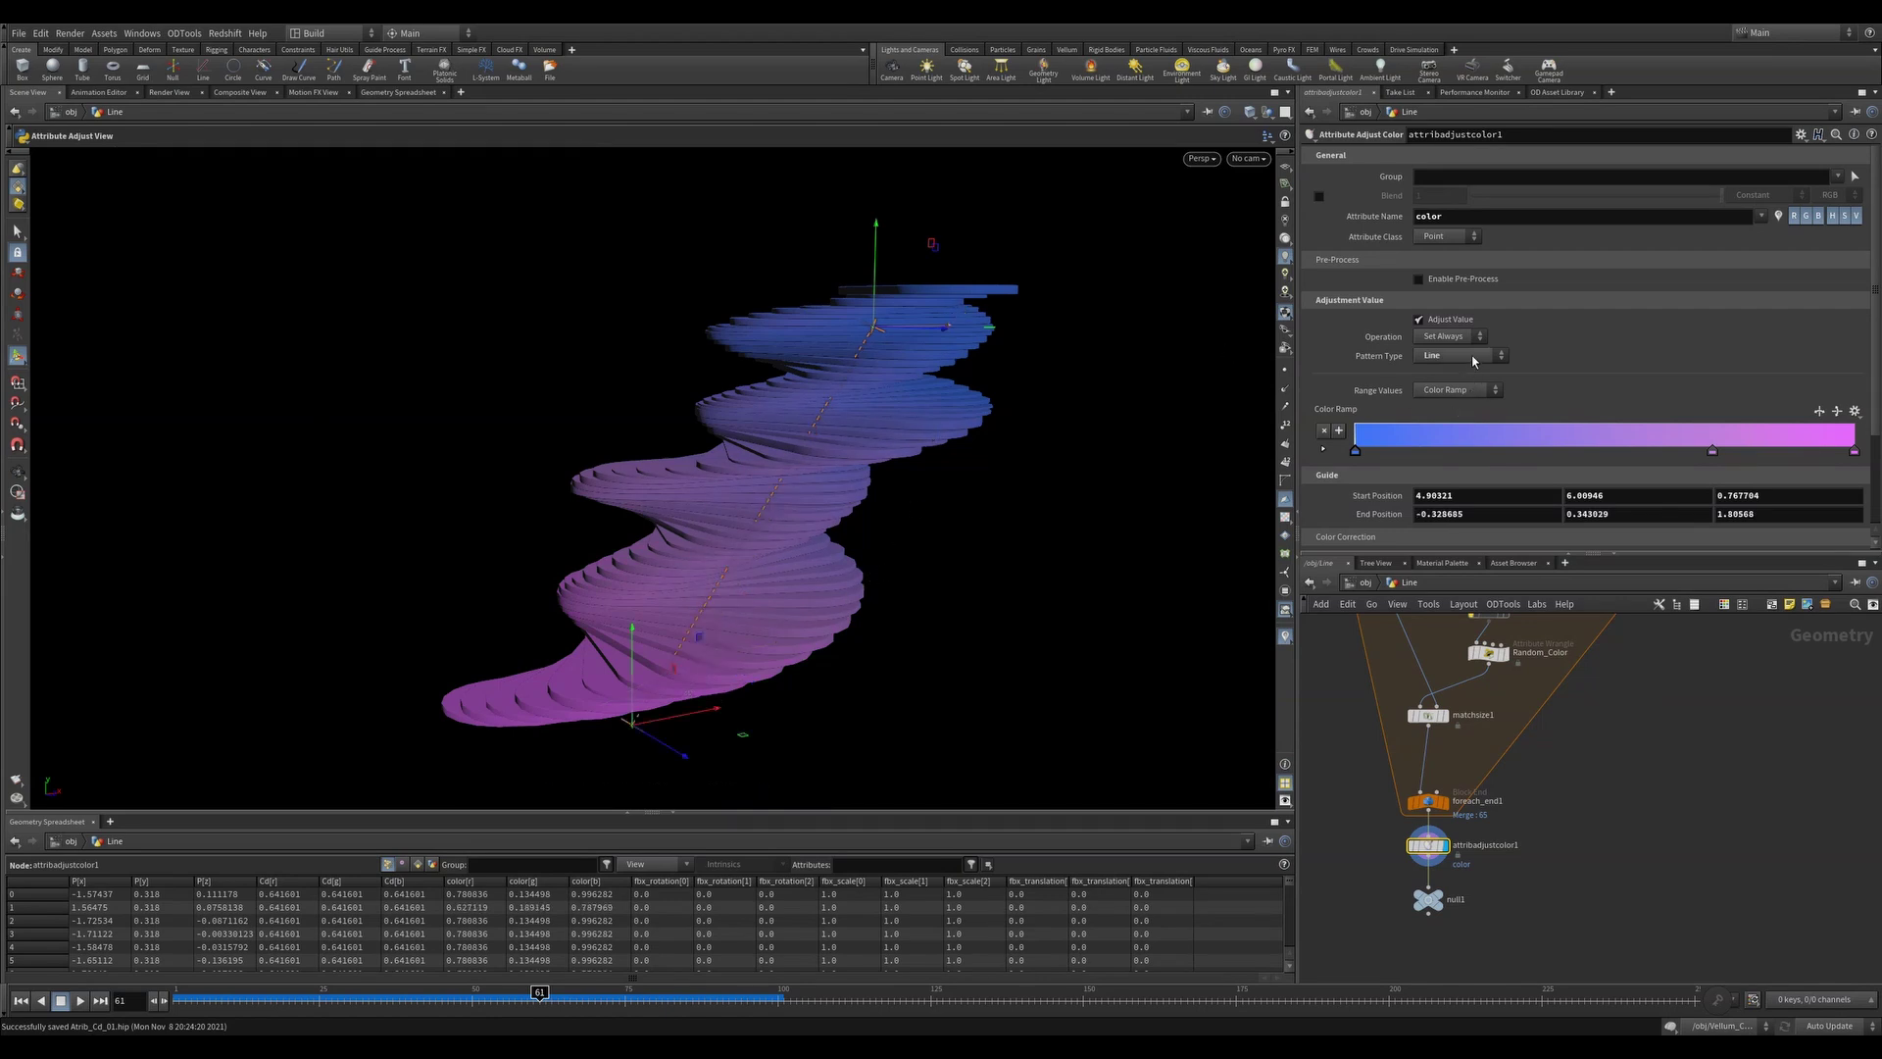
left_click(1450, 434)
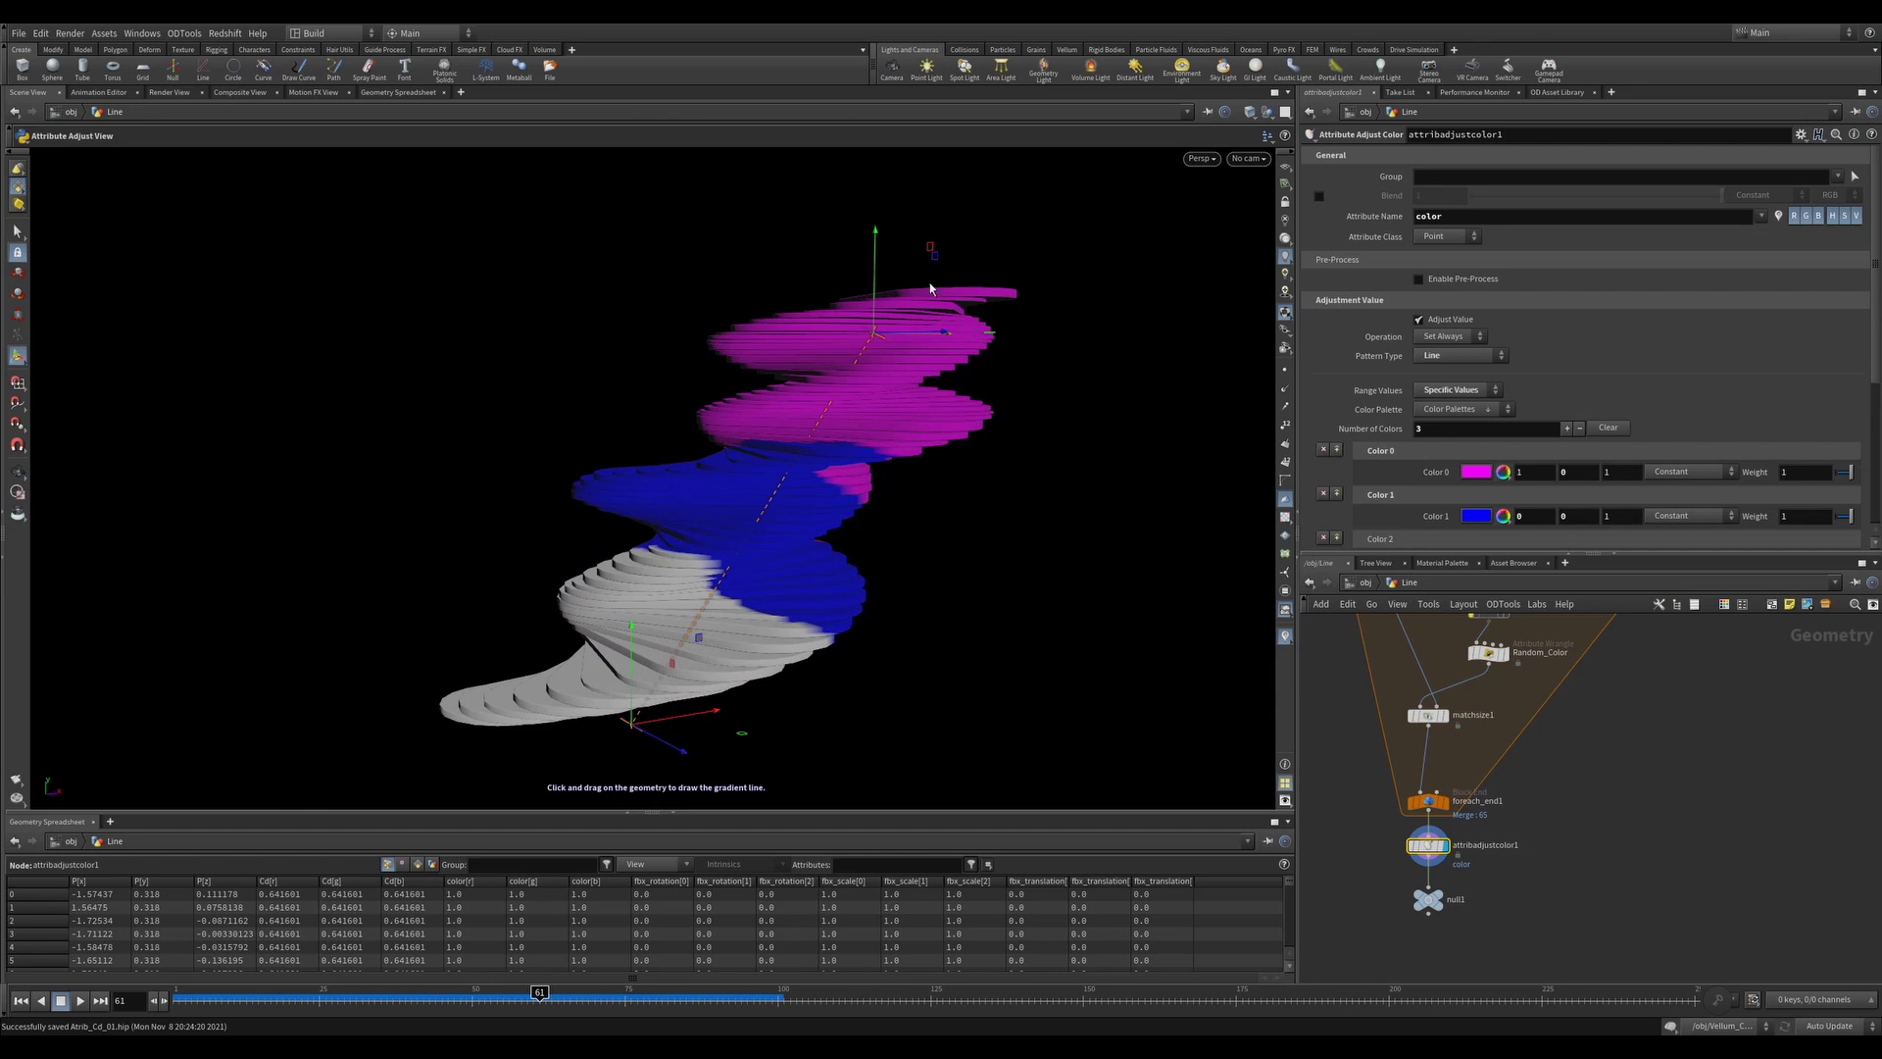
left_click_drag(720, 356, 716, 355)
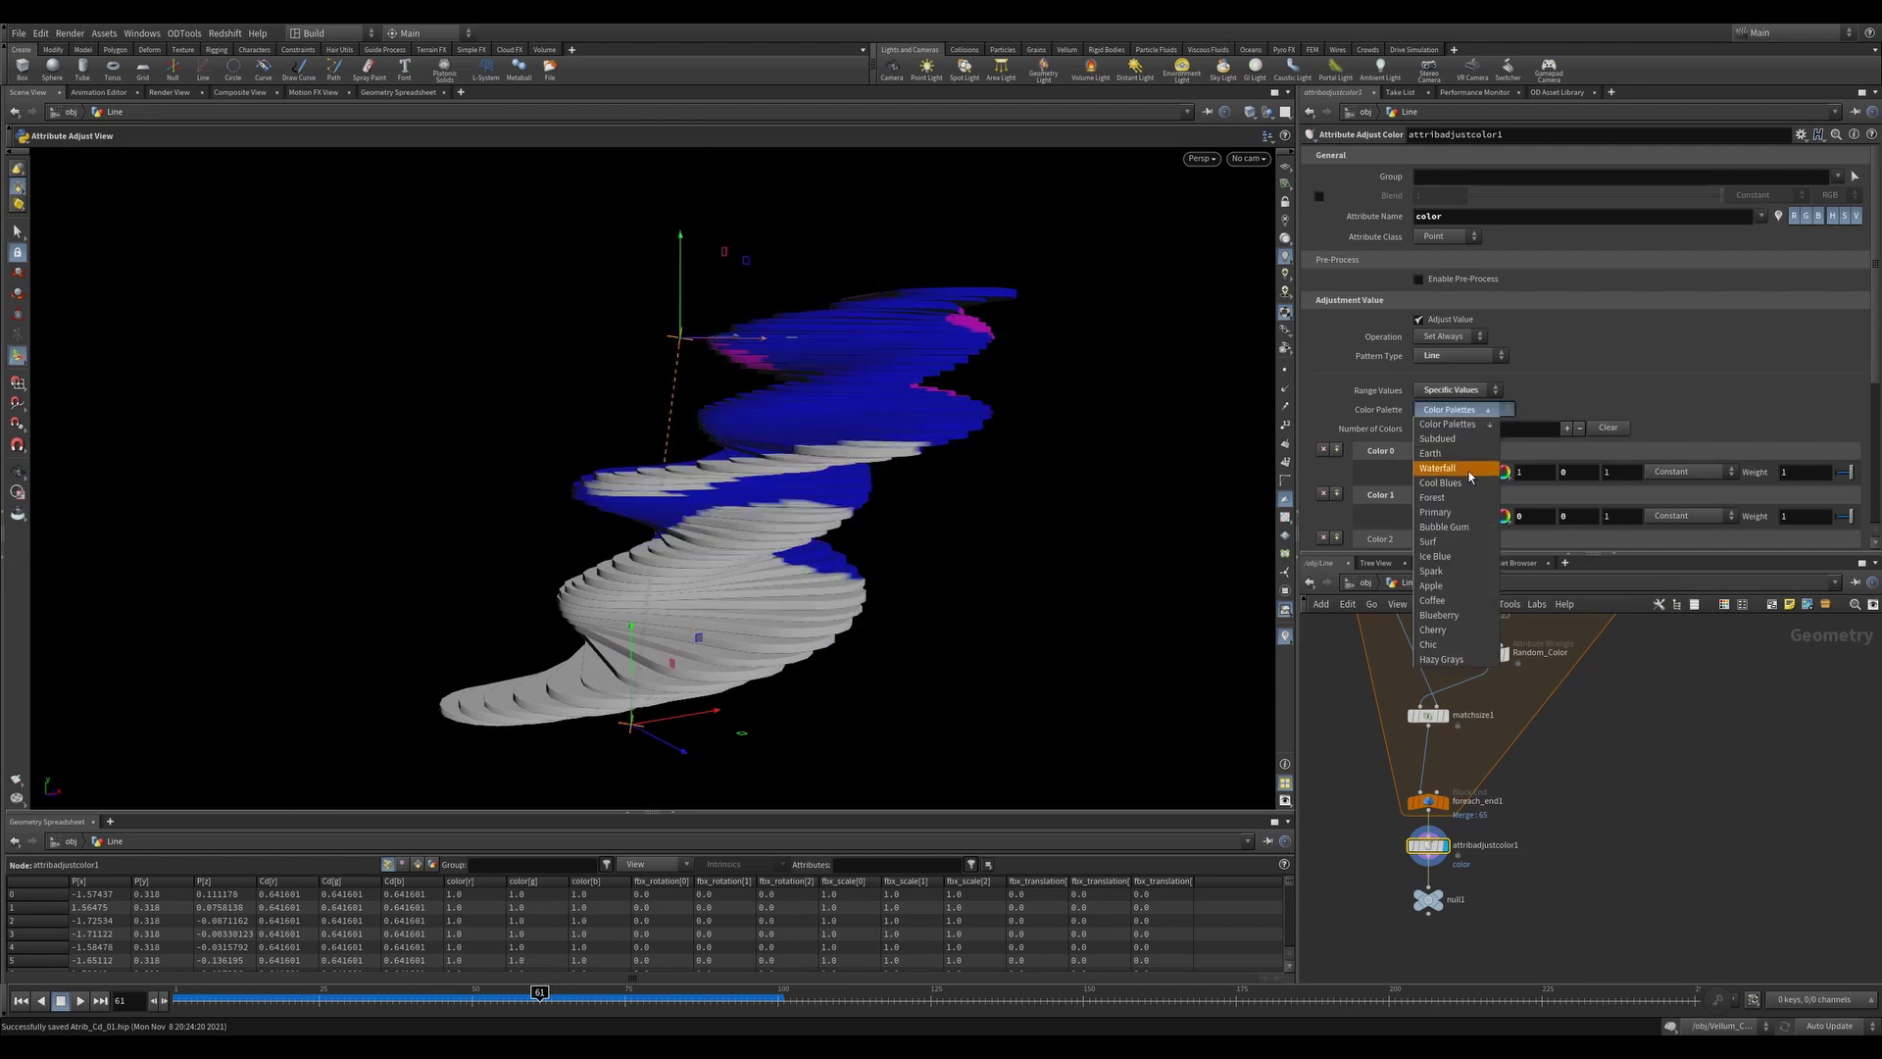
Try out the preset colour palettes on the spiral's line gradient and apply the Surf palette
left_click(1470, 476)
left_click(1460, 409)
left_click(1428, 541)
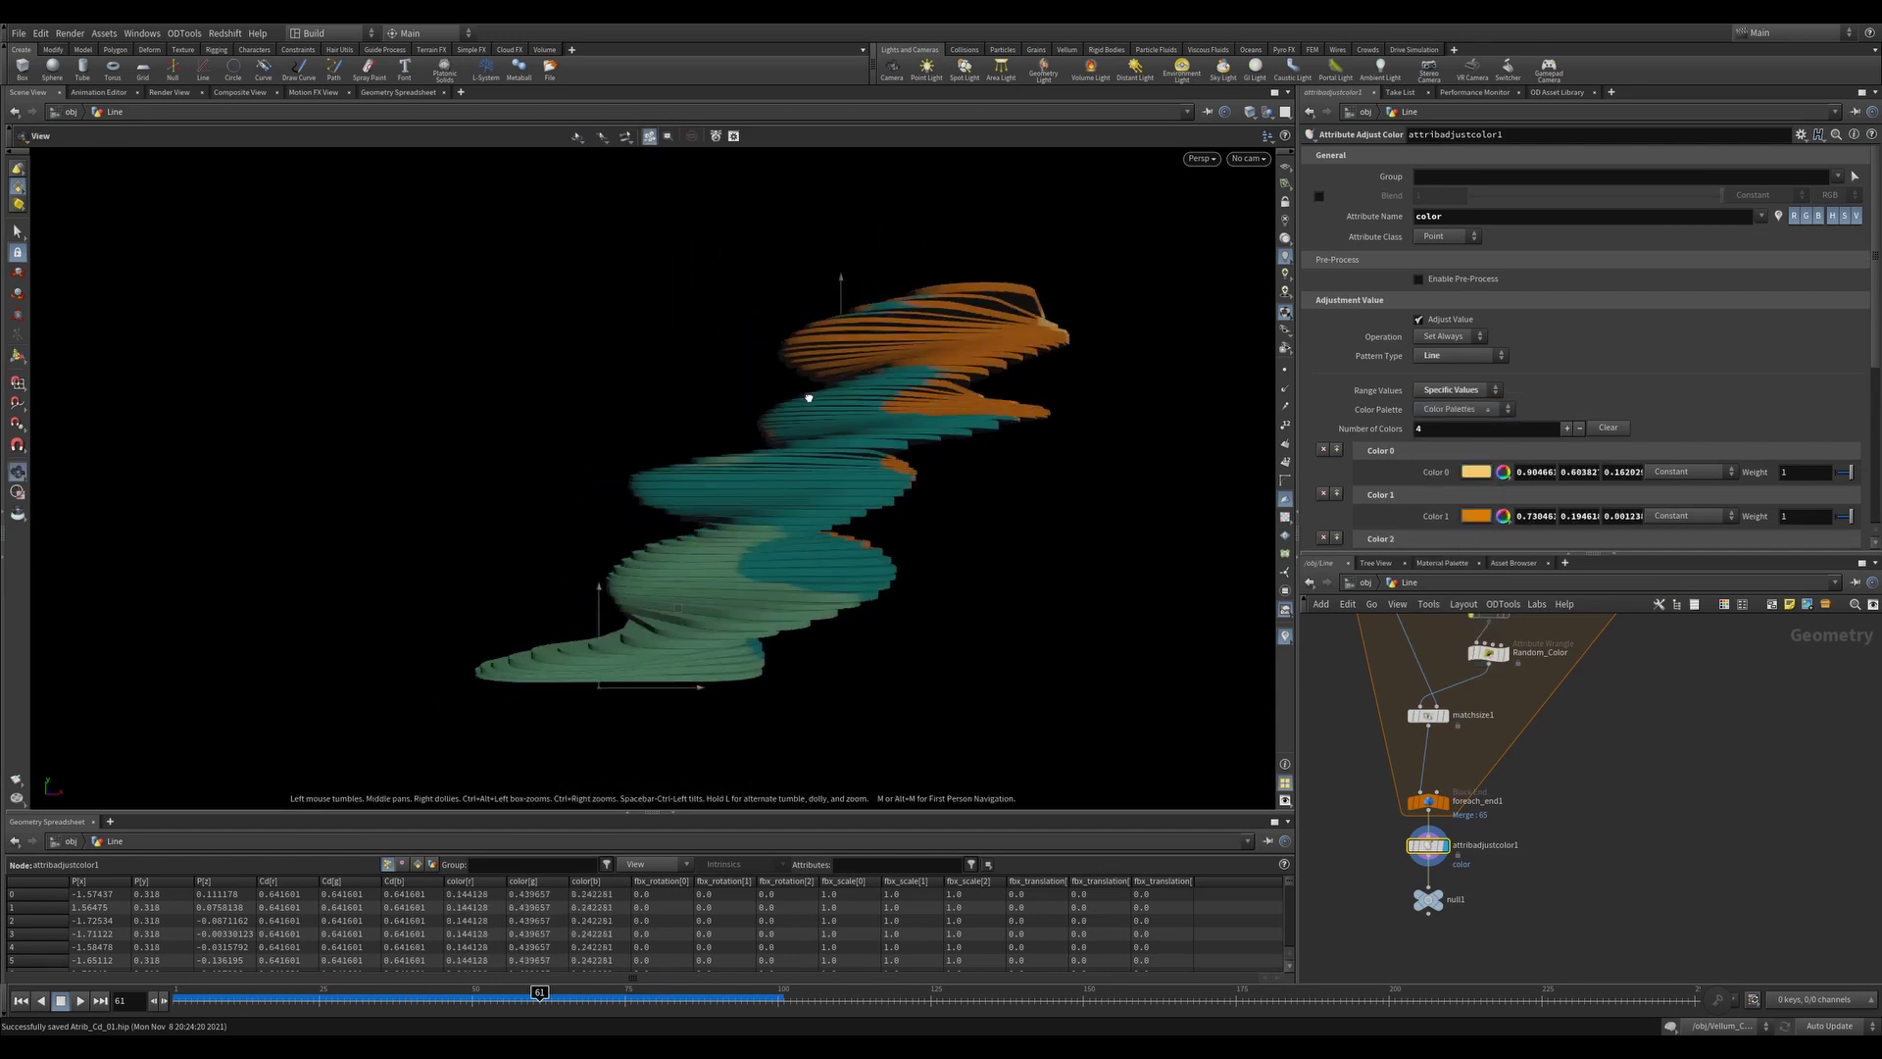
left_click_drag(810, 398, 710, 788, "alt")
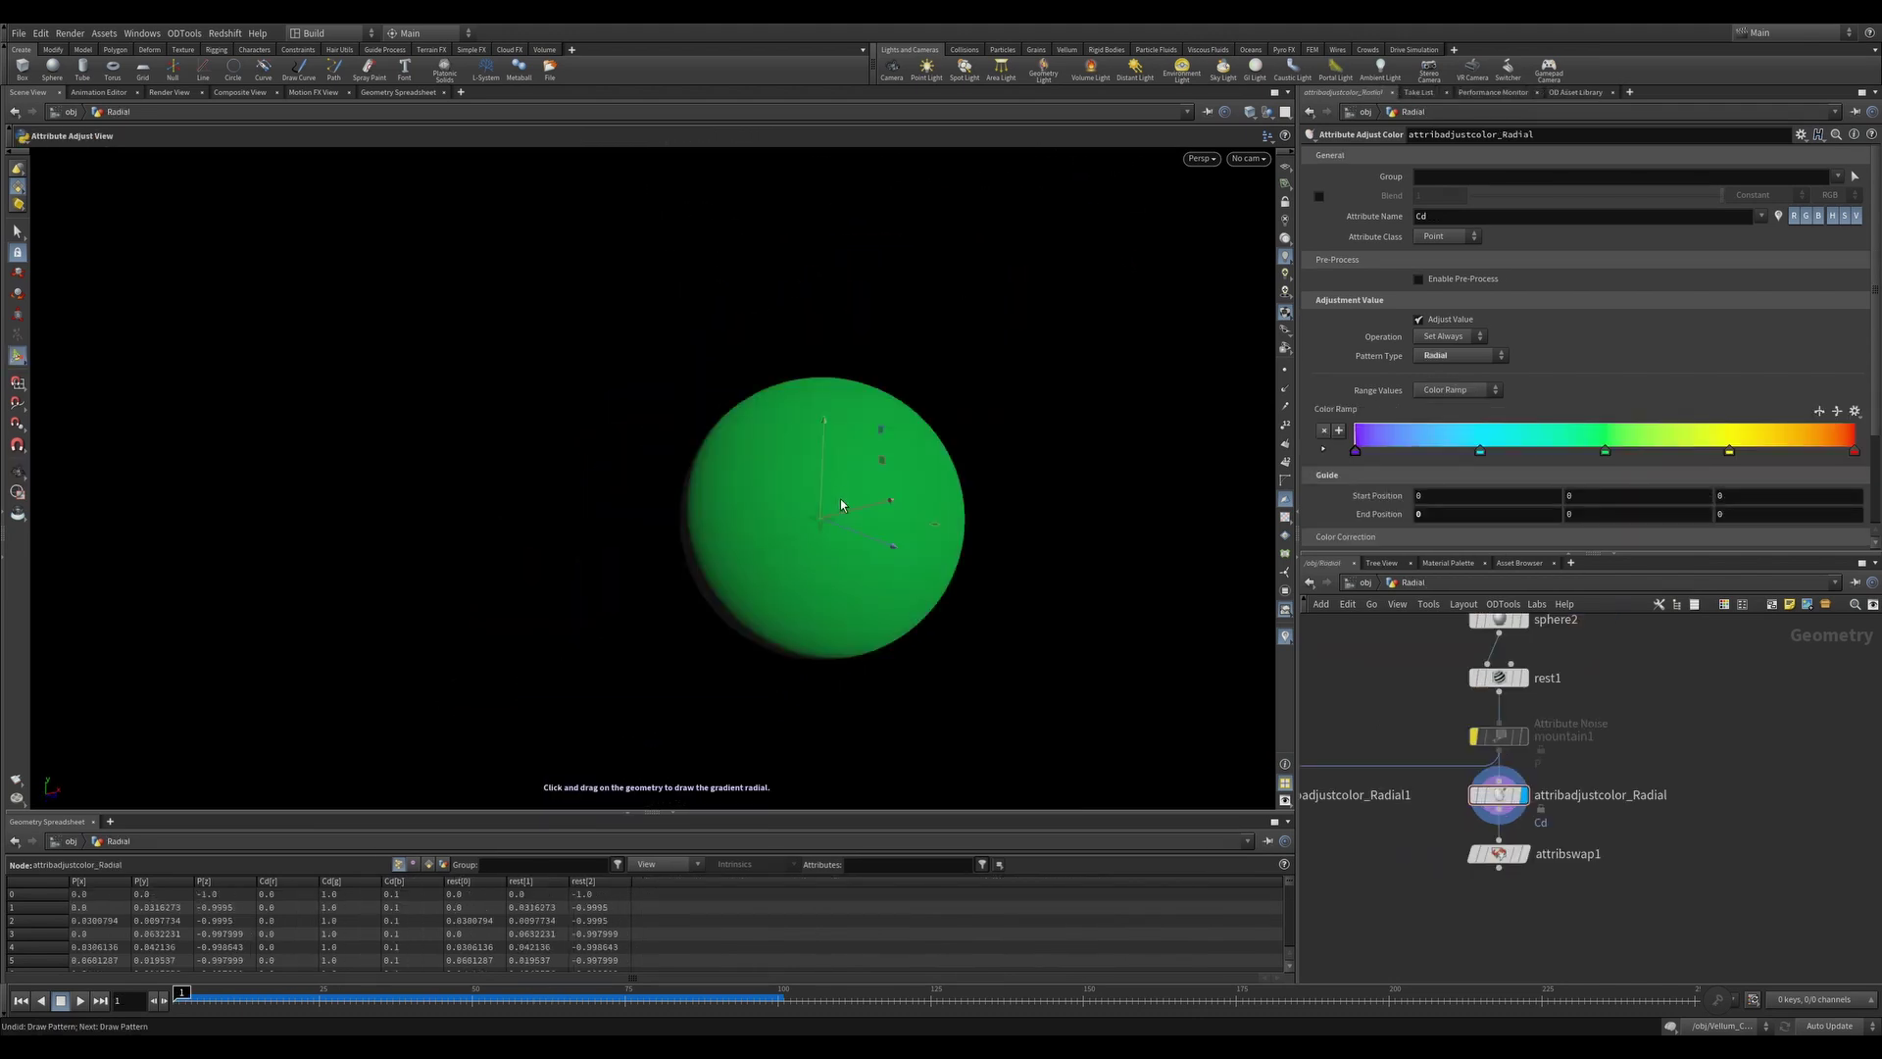
Try drawing radial gradient guides on the sphere and undo them
mouse_move(840, 493)
left_mouse_down()
mouse_move(924, 635)
mouse_move(986, 484)
mouse_move(844, 512)
left_mouse_up()
left_click_drag(910, 647, 963, 603)
key("ctrl+z")
key("ctrl+z")
Display rest1 and mountain1, turn off the bypass on mountain1 and display attribadjustcolor_Radial on the displaced sphere
left_click(1480, 683)
key("r")
left_click(1486, 735)
key("r")
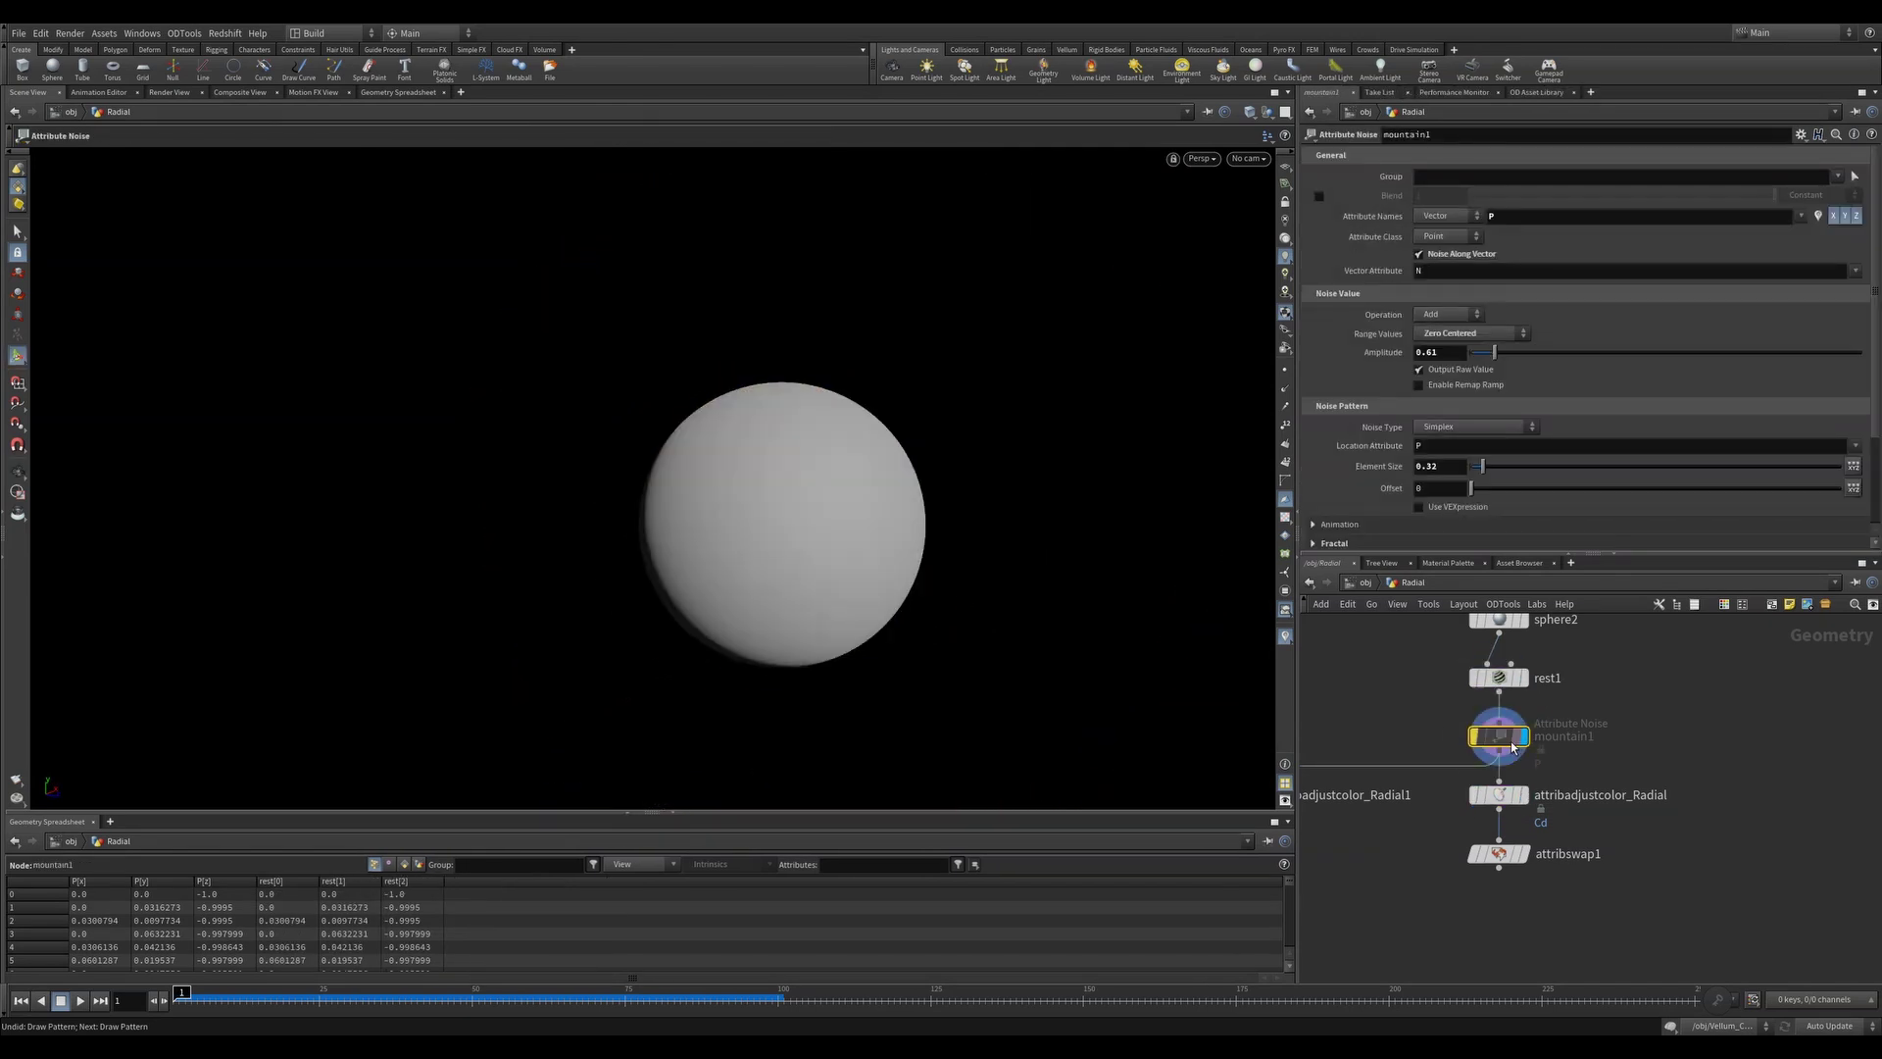
left_click(1472, 735)
left_click_drag(875, 504, 911, 542, "alt")
left_click(1519, 793)
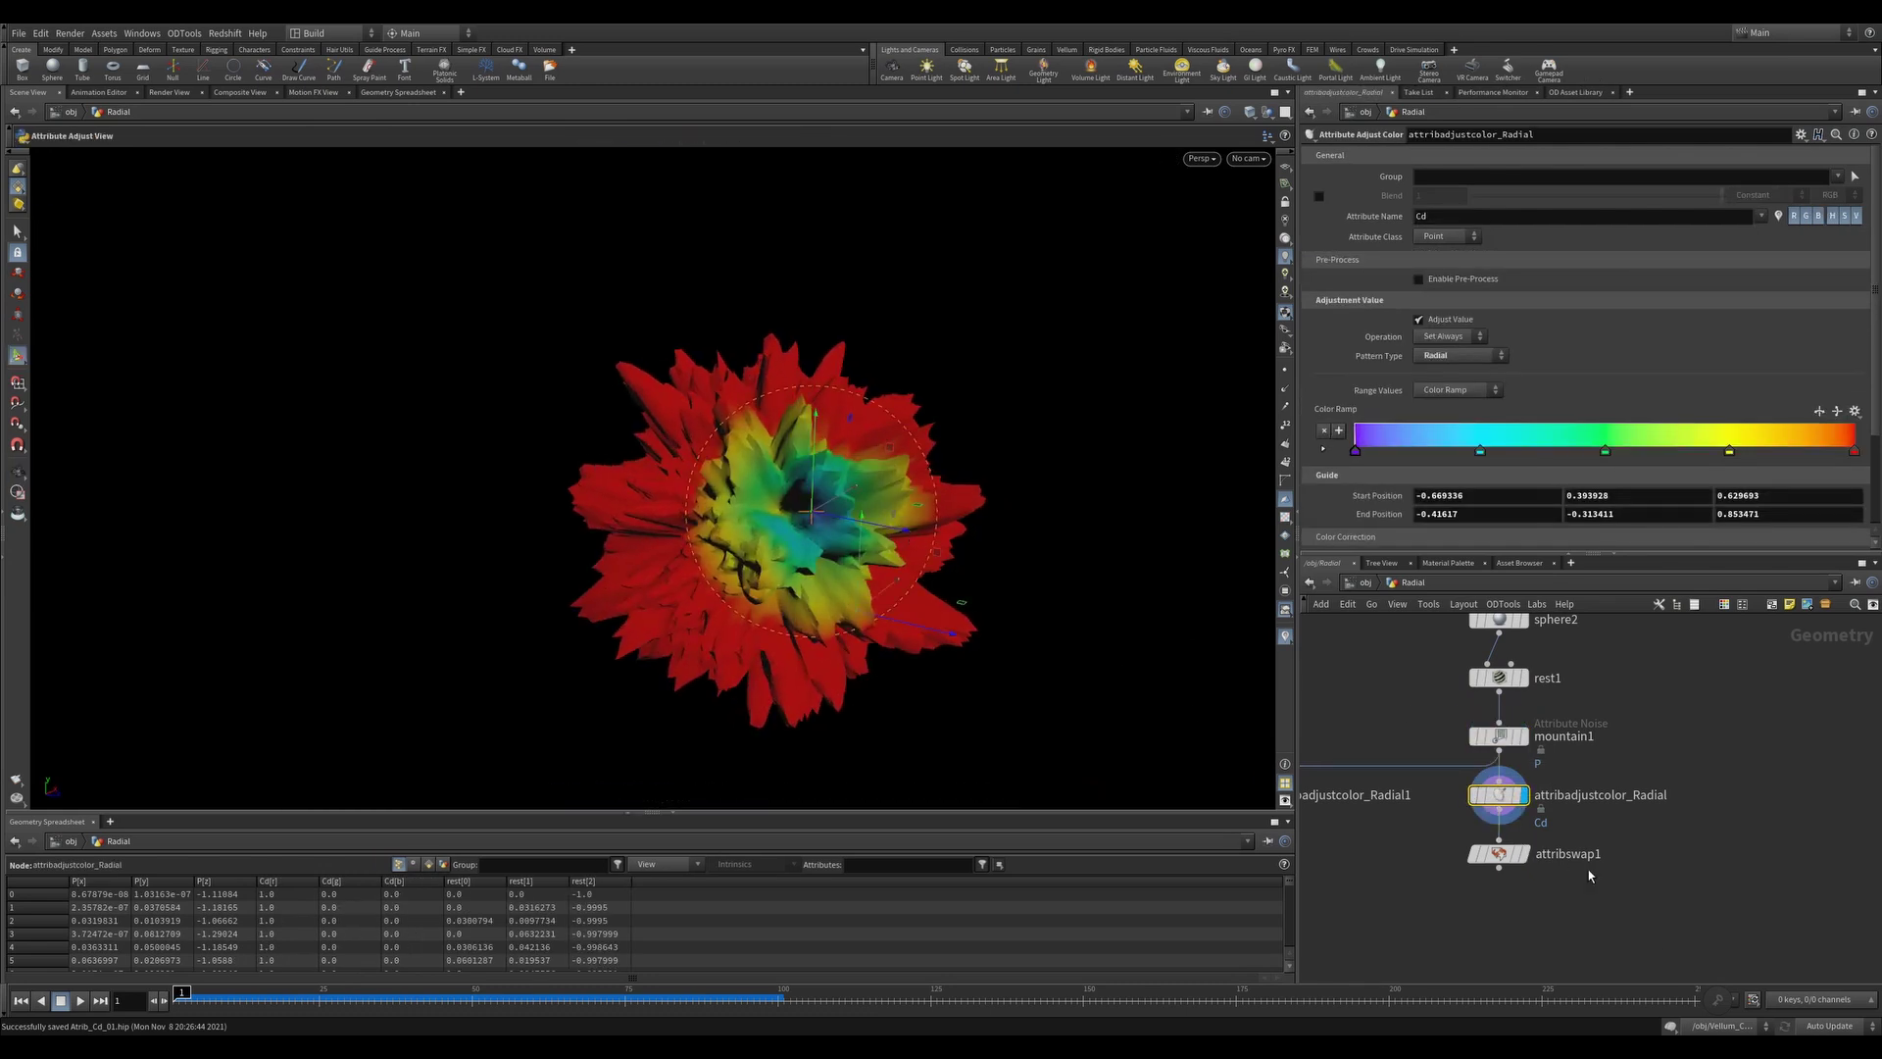
Display attribswap1 and enlarge the radial guide of attribadjustcolor_Radial while the swapped sphere is shown
key("Down")
key("r")
key("Return")
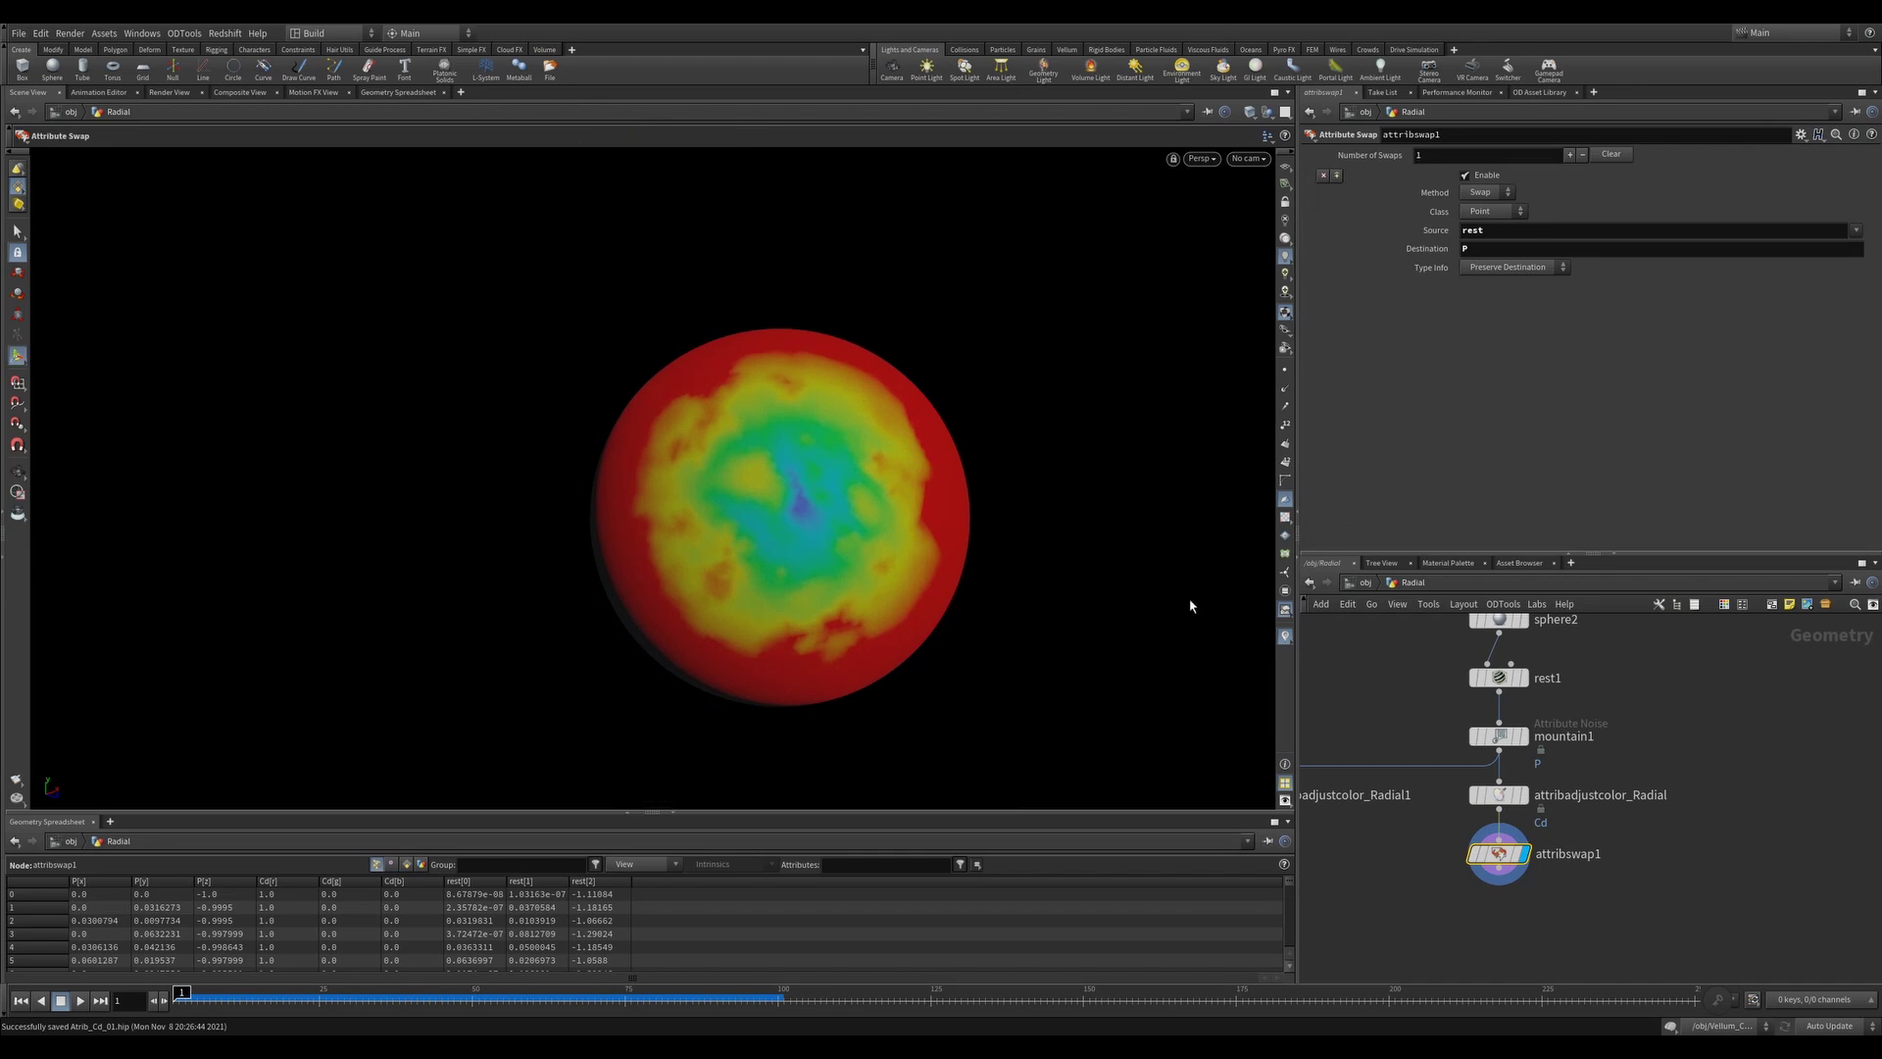
key("Up")
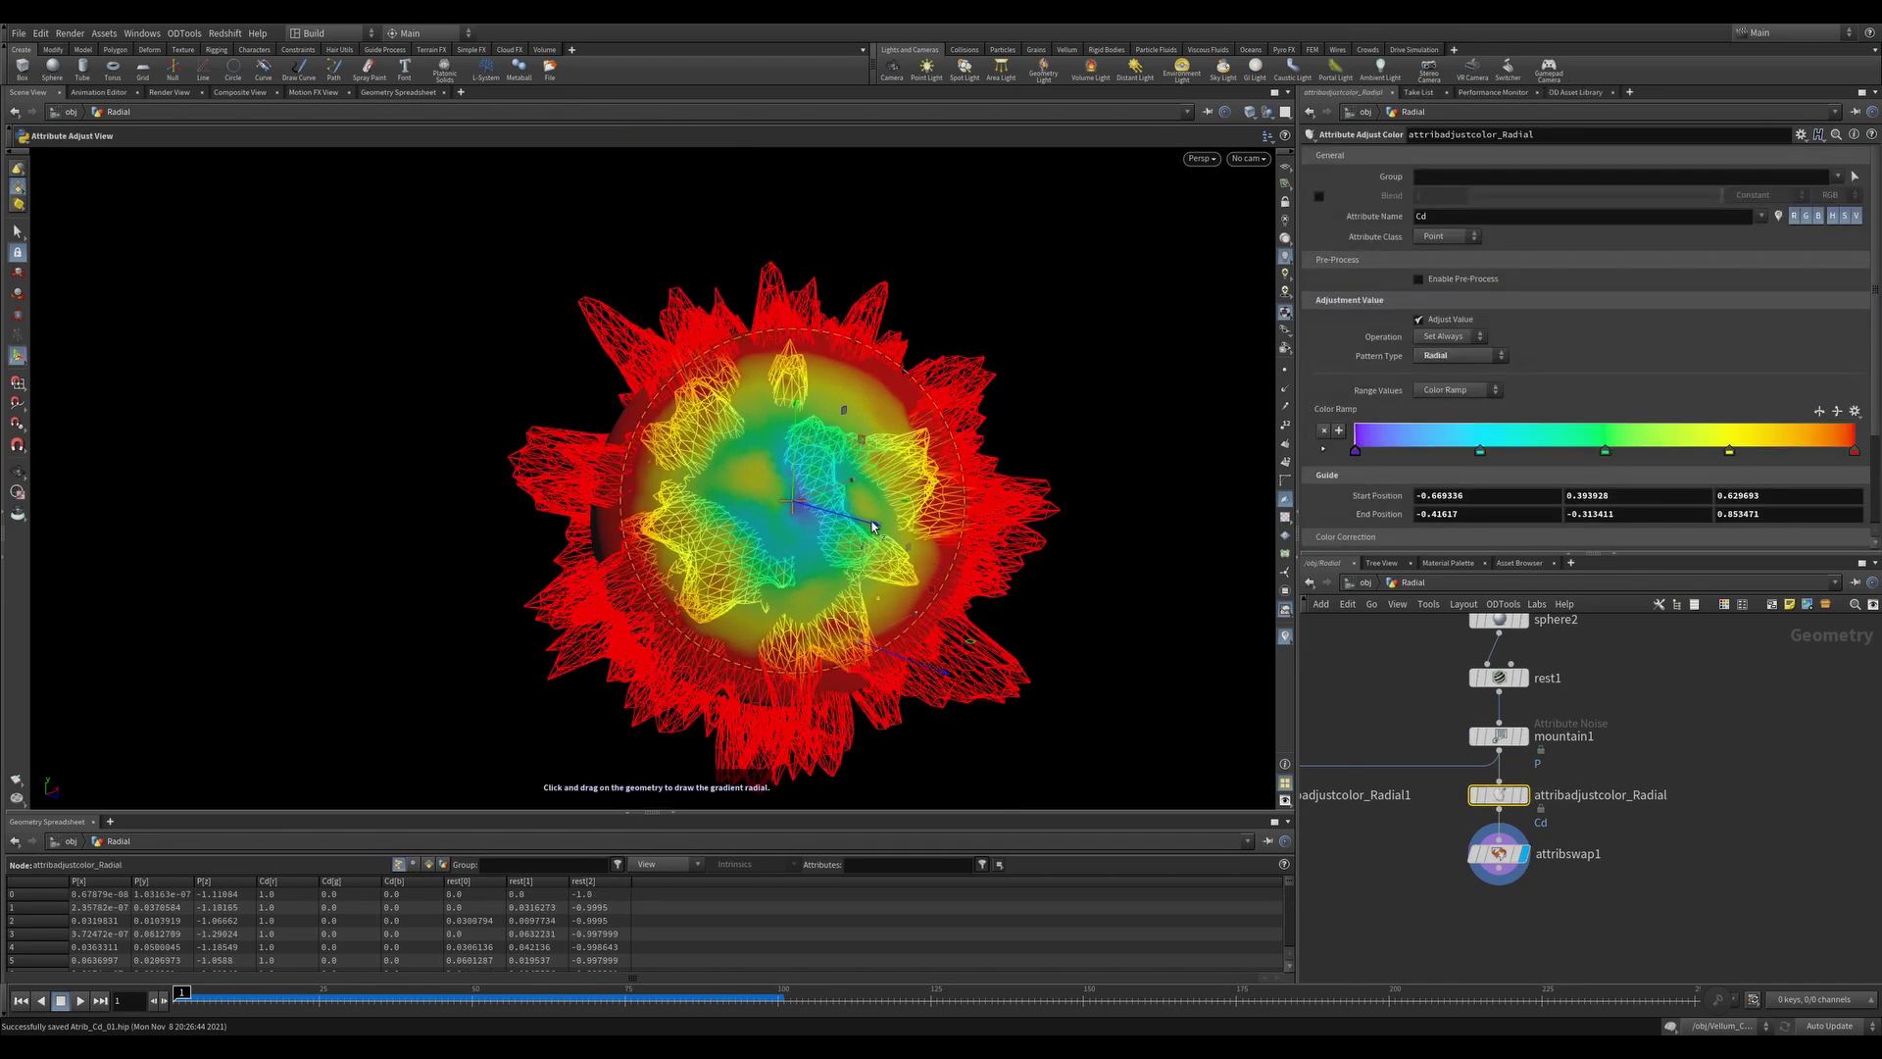
left_click_drag(878, 653, 888, 675)
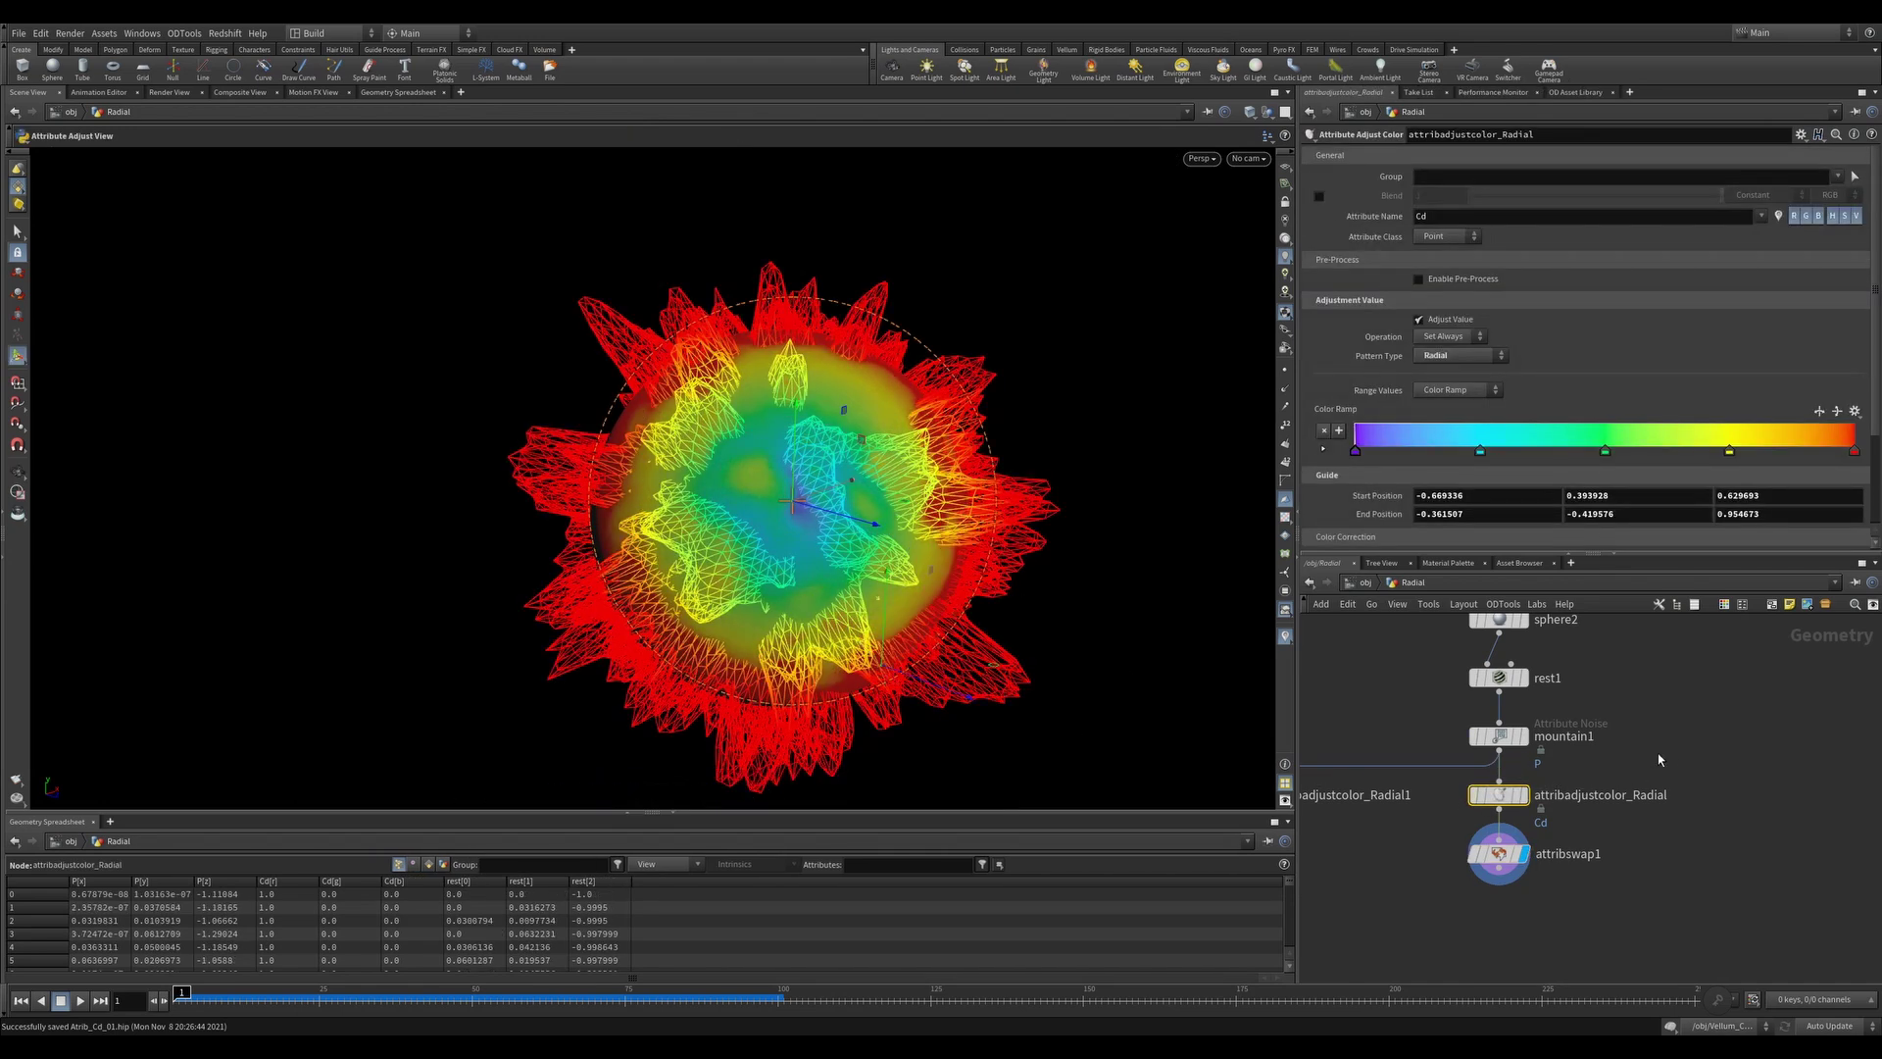
key("Escape")
key("Down")
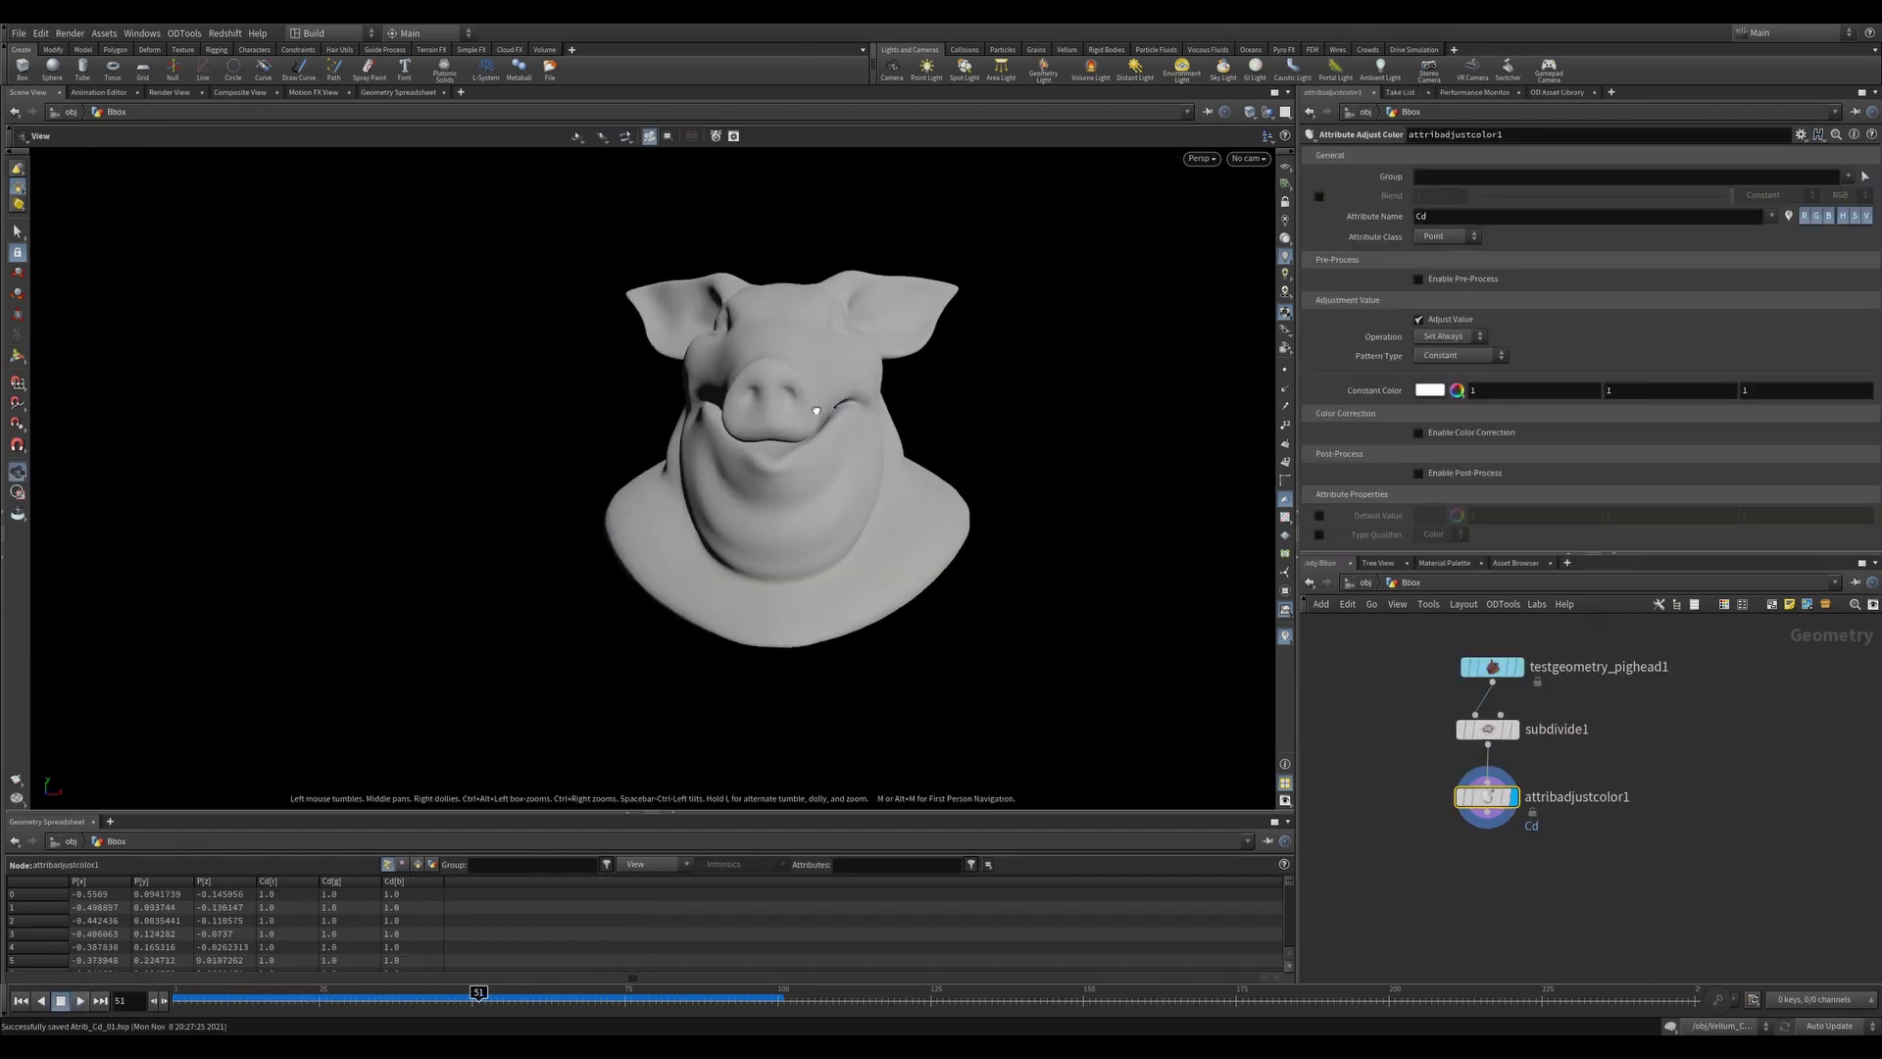
Set the pig head's pattern type to Bounding Box, compute its range and adjust the bounds to 0 and 0.47
left_click(1457, 389)
left_click(1450, 448)
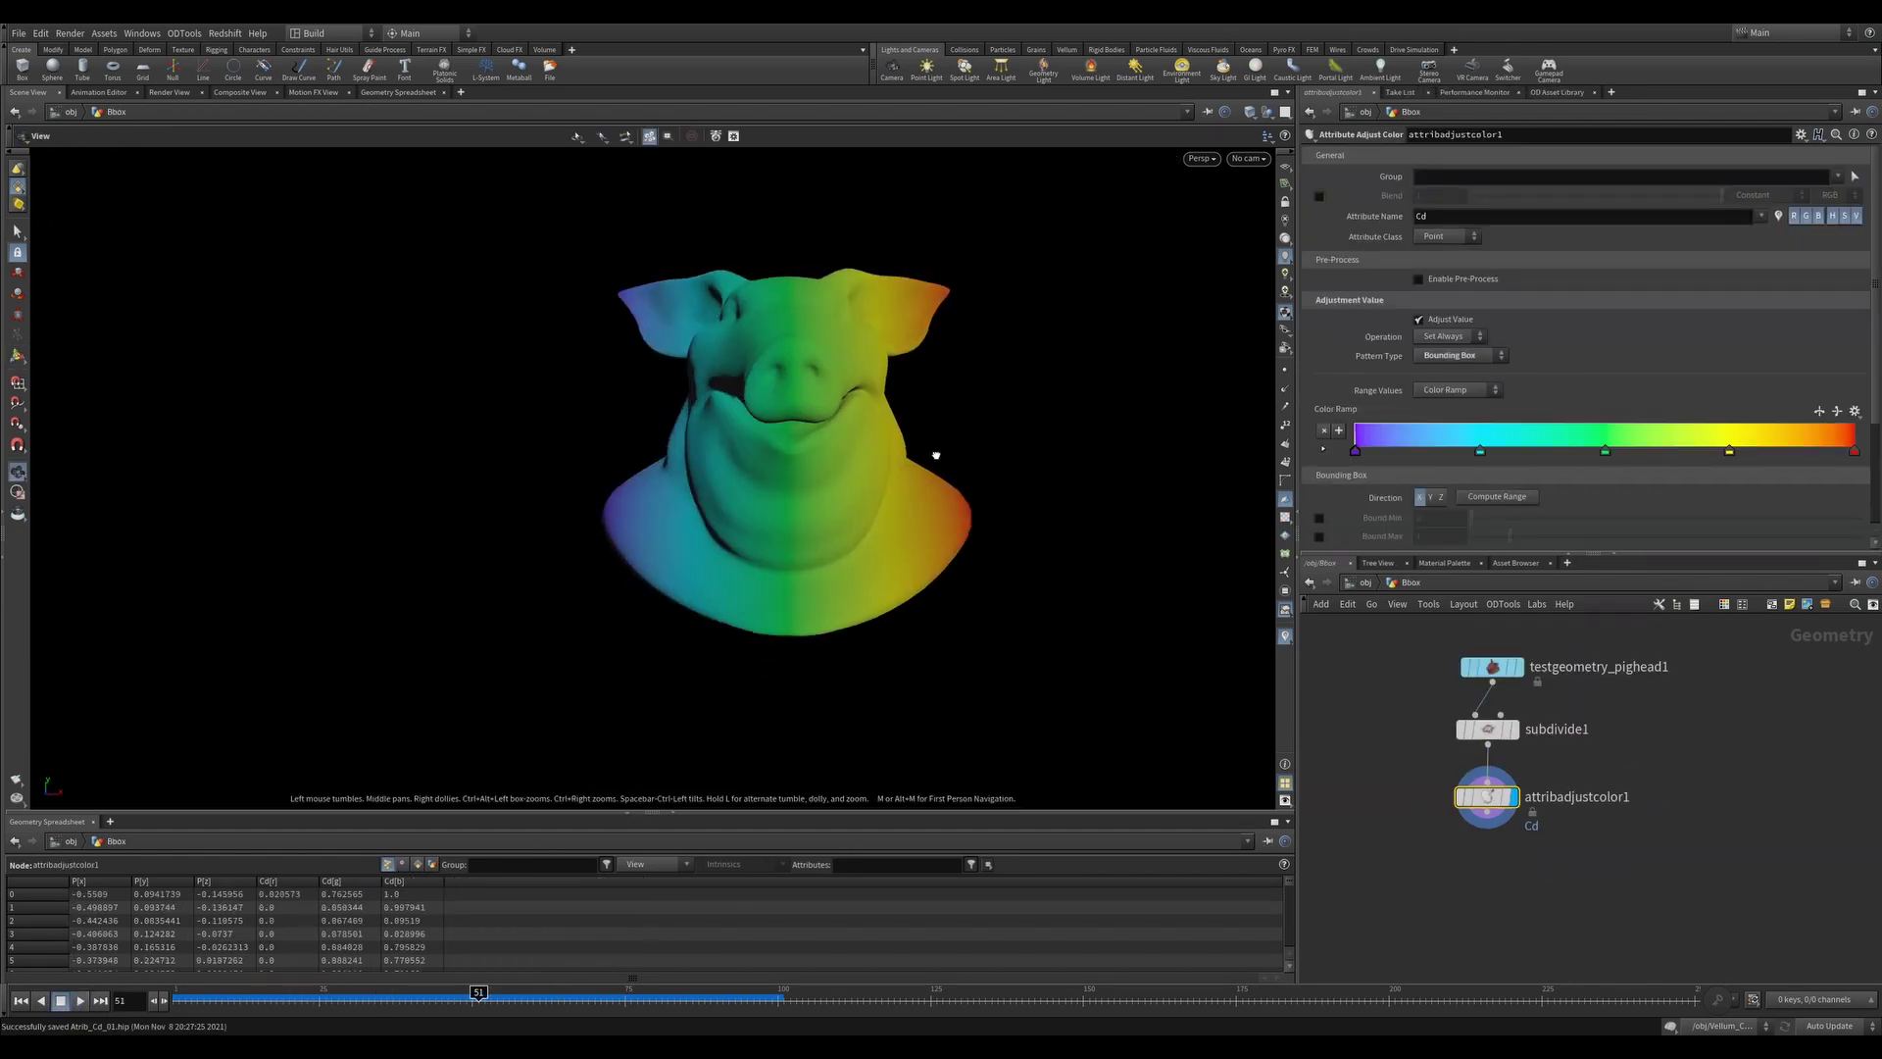
left_click(1494, 494)
left_click_drag(1508, 536, 1478, 539)
left_click_drag(1472, 518, 1493, 542)
left_click_drag(911, 470, 833, 470, "alt")
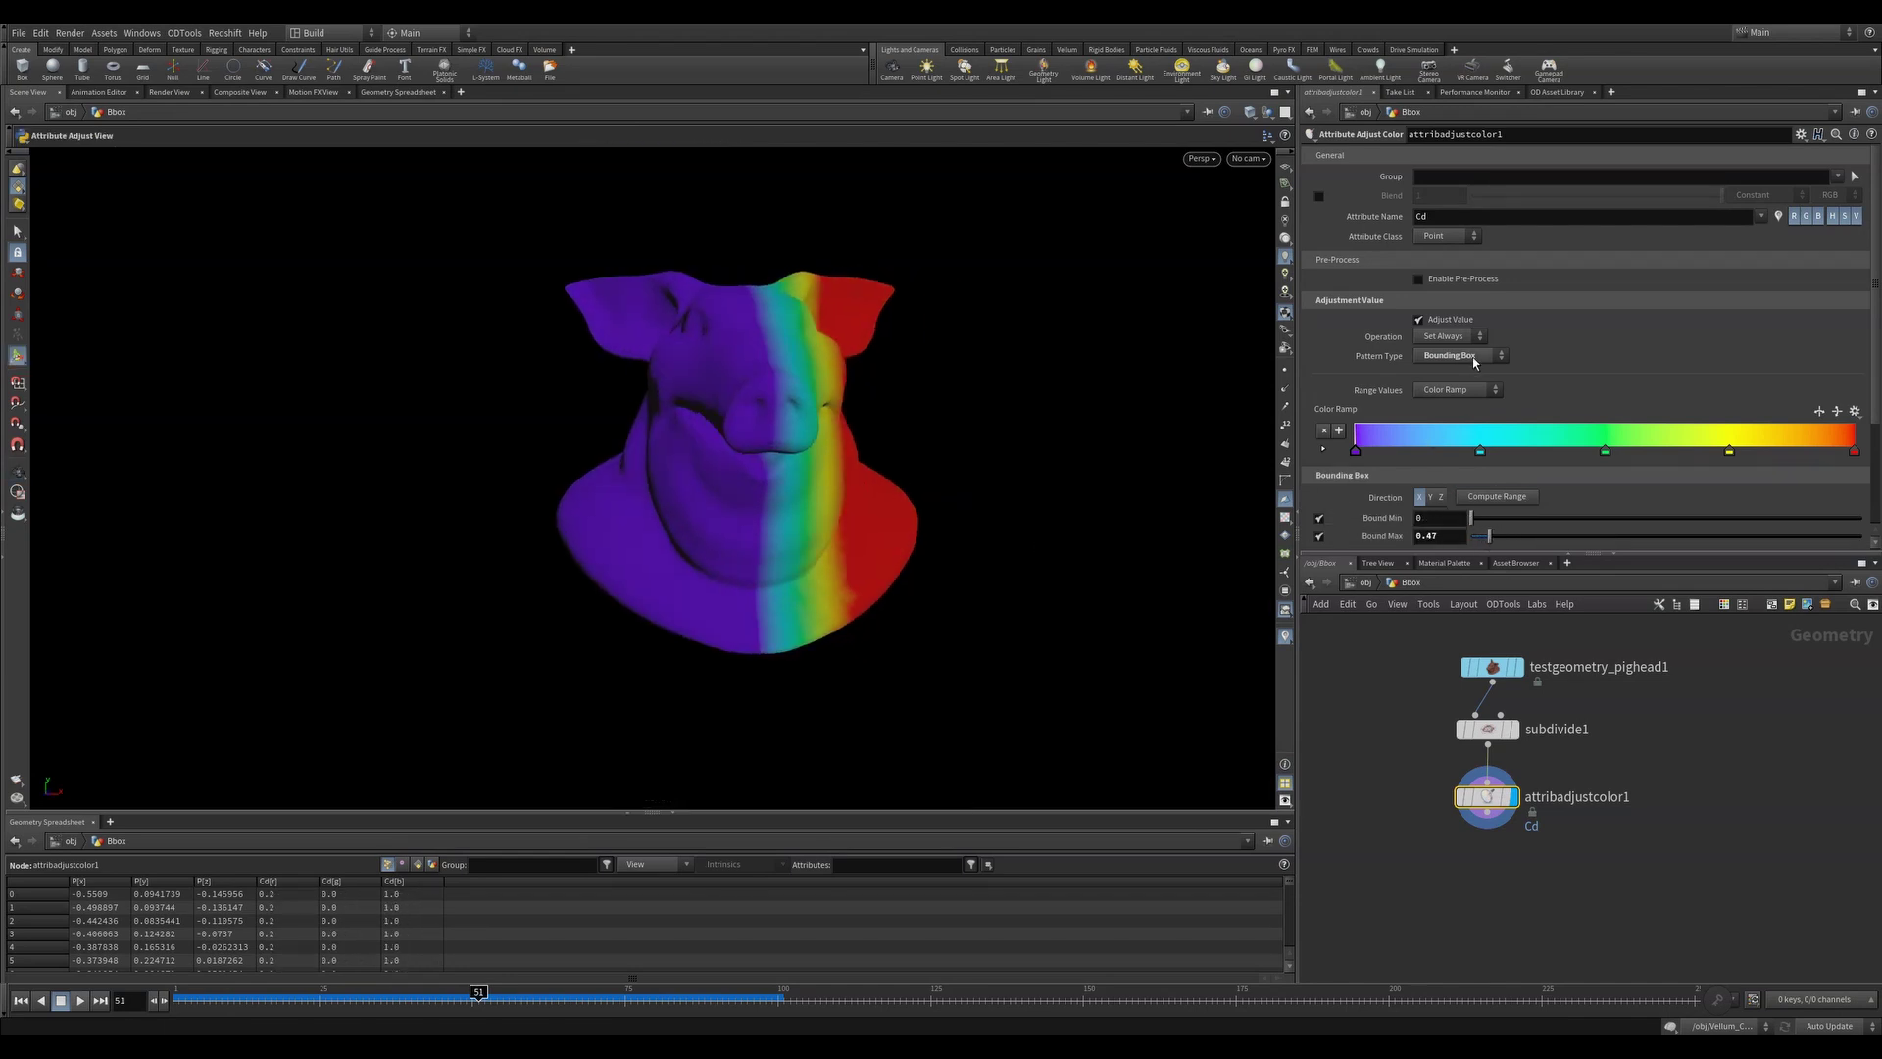
Set the bounding box pattern's range values to Specific Values and apply a four-colour palette of greens and brown
left_click(1458, 389)
left_click(1452, 468)
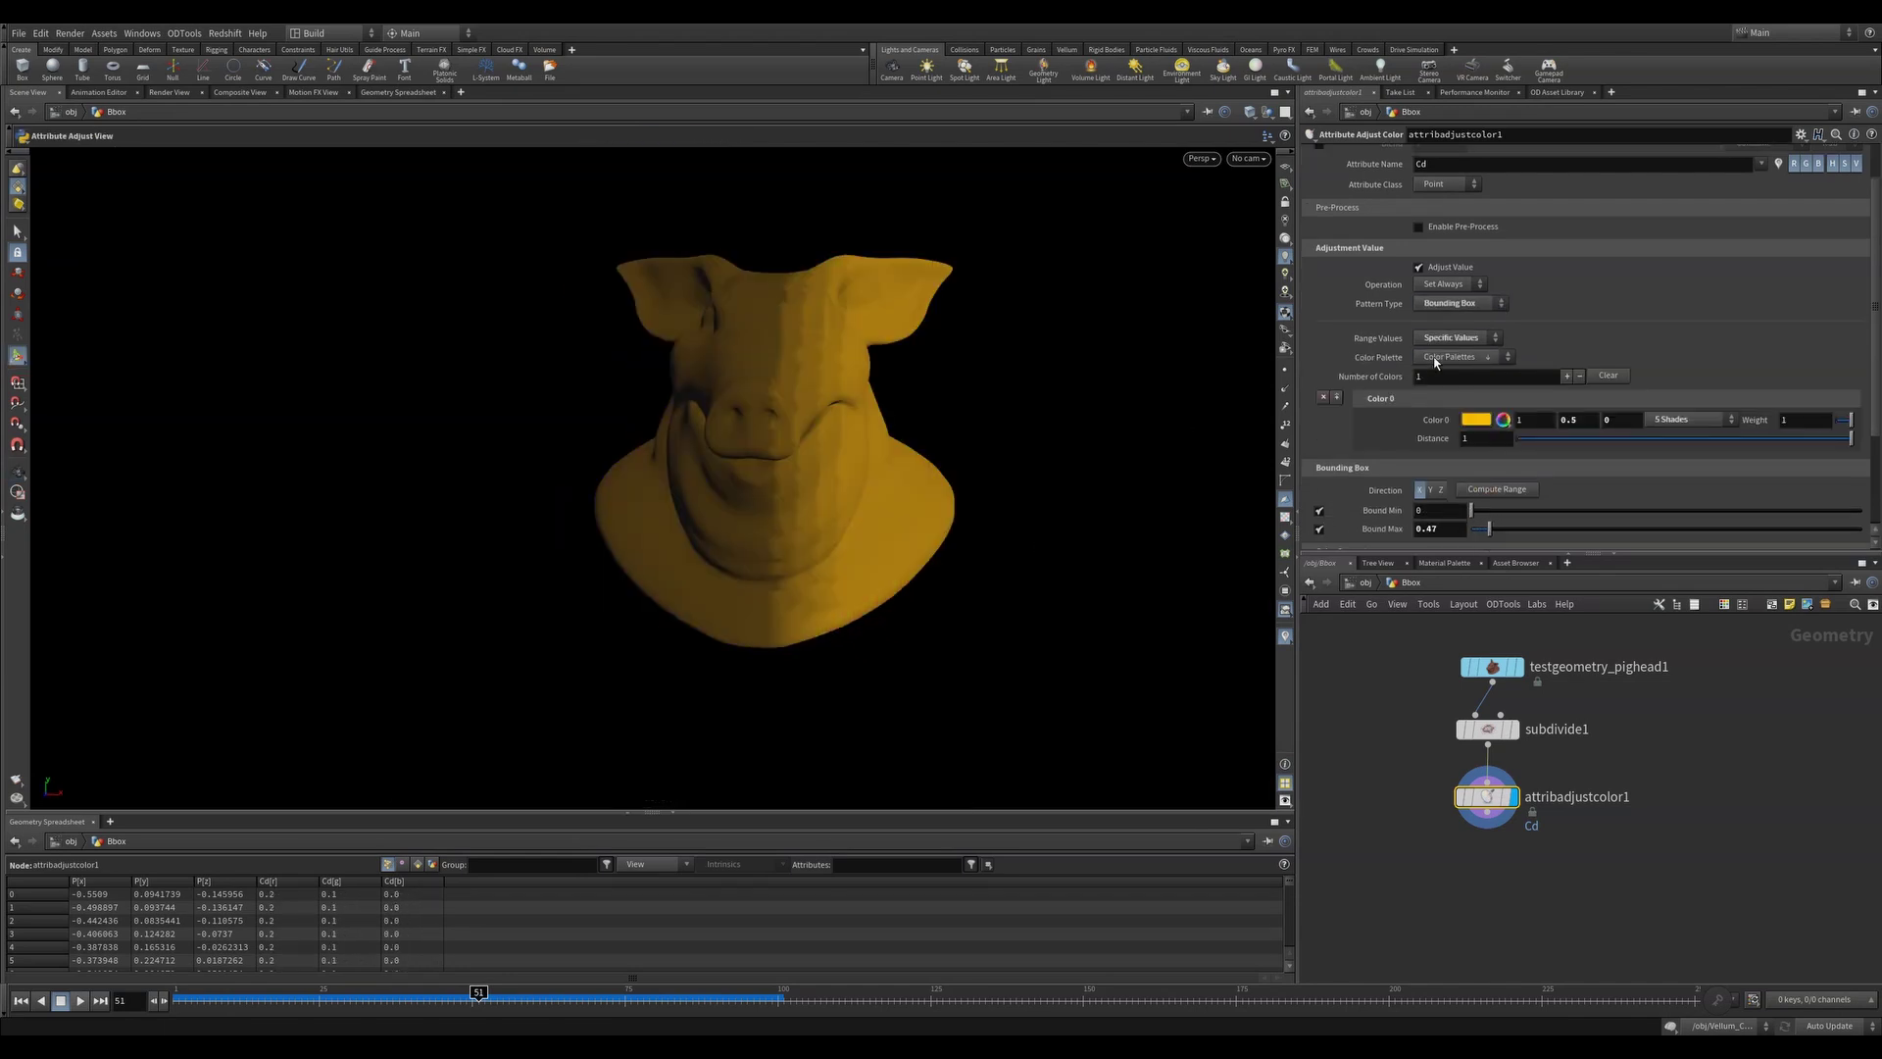
left_click(1436, 361)
left_click(1449, 460)
mouse_move(775, 412)
left_mouse_down("alt")
mouse_move(820, 402)
mouse_move(769, 409)
left_mouse_up("alt")
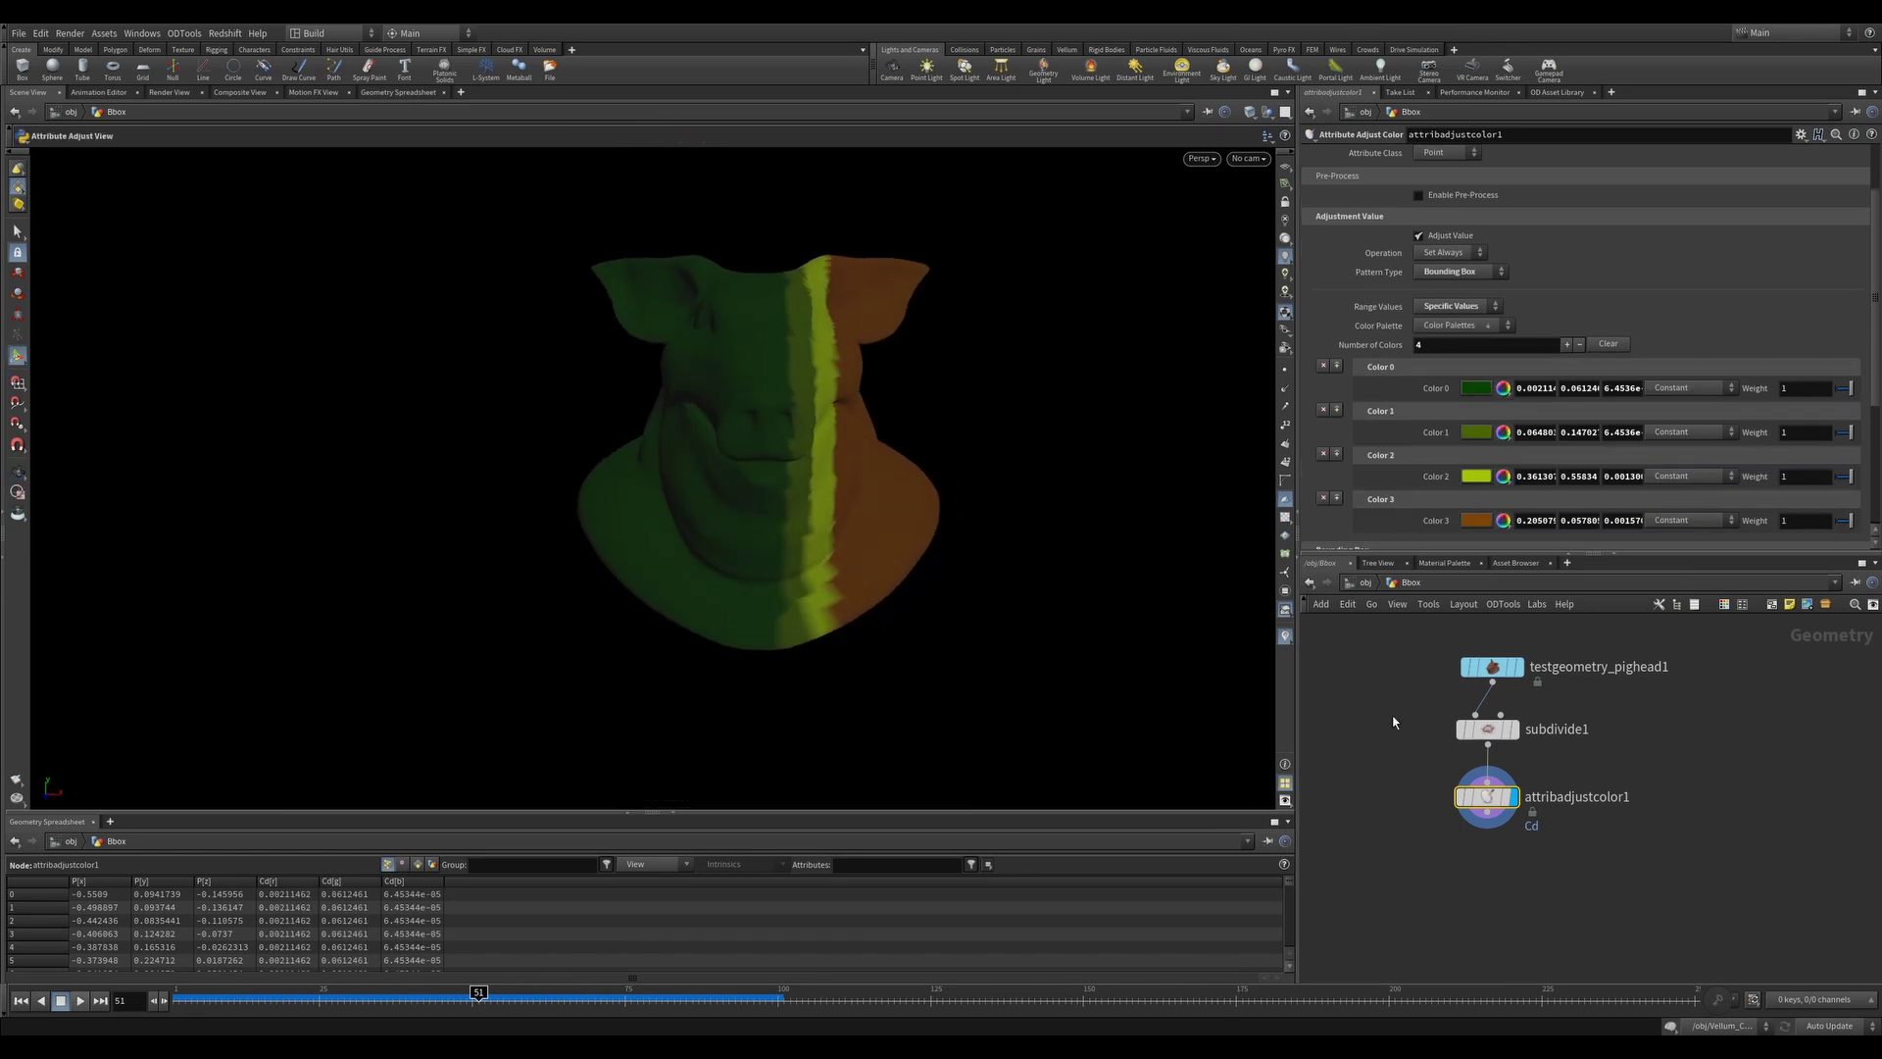
Recompute the bounding box range and set its direction to Z
scroll(1431, 498, "down", 2)
left_click(1478, 460)
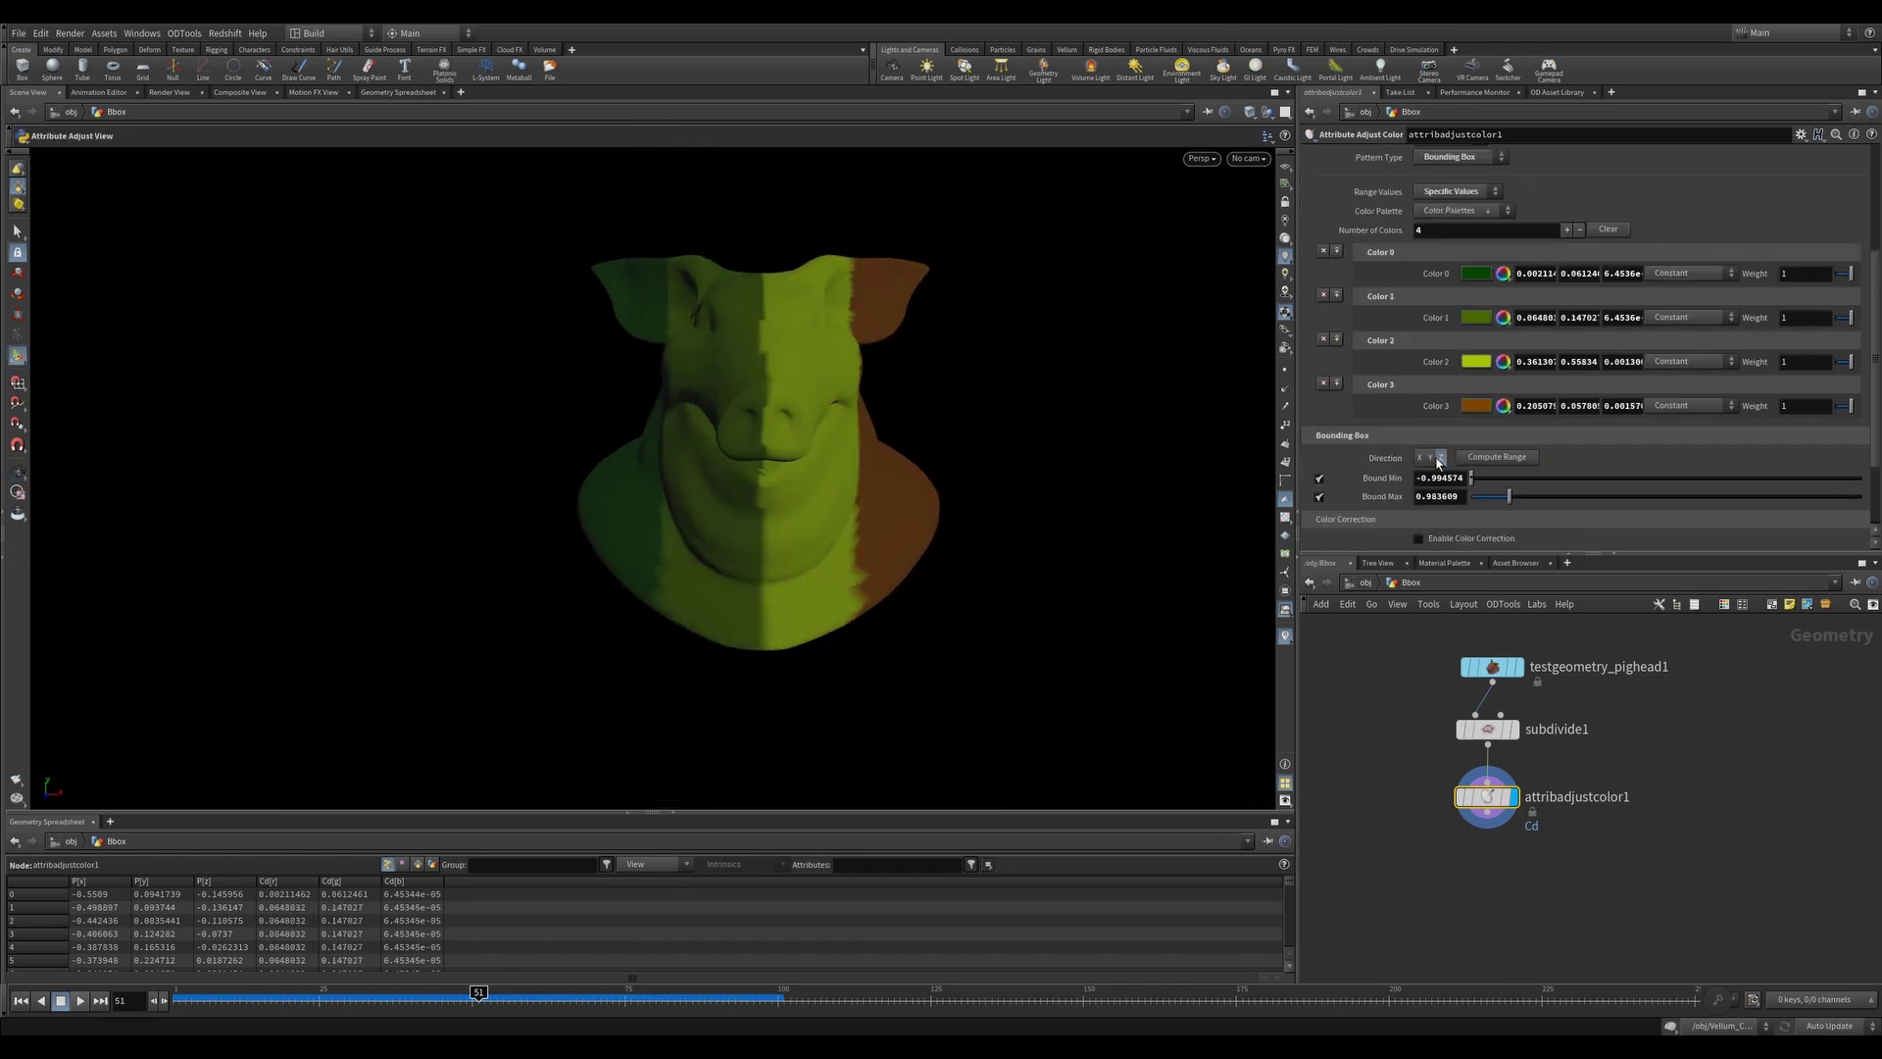
left_click(1439, 457)
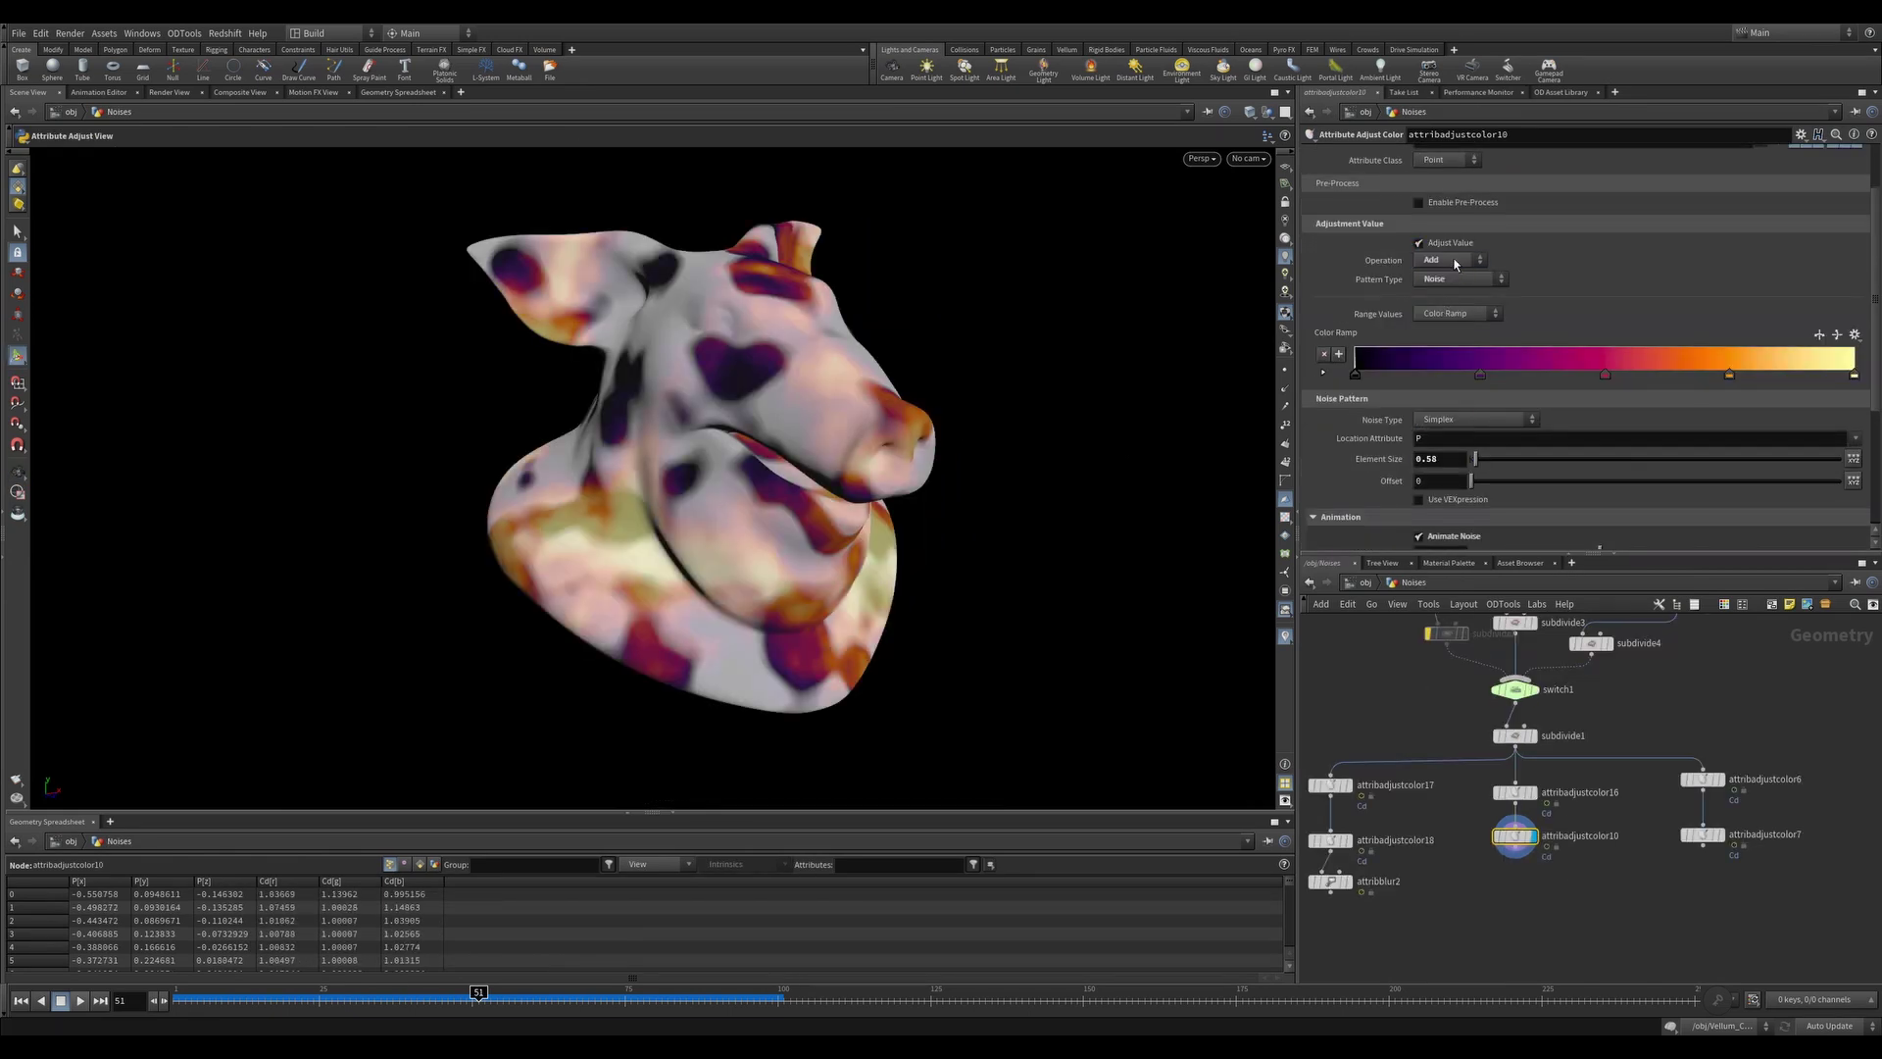
Try Subtract and one further blend operation on attribadjustcolor10
left_click(1453, 262)
left_click(1451, 300)
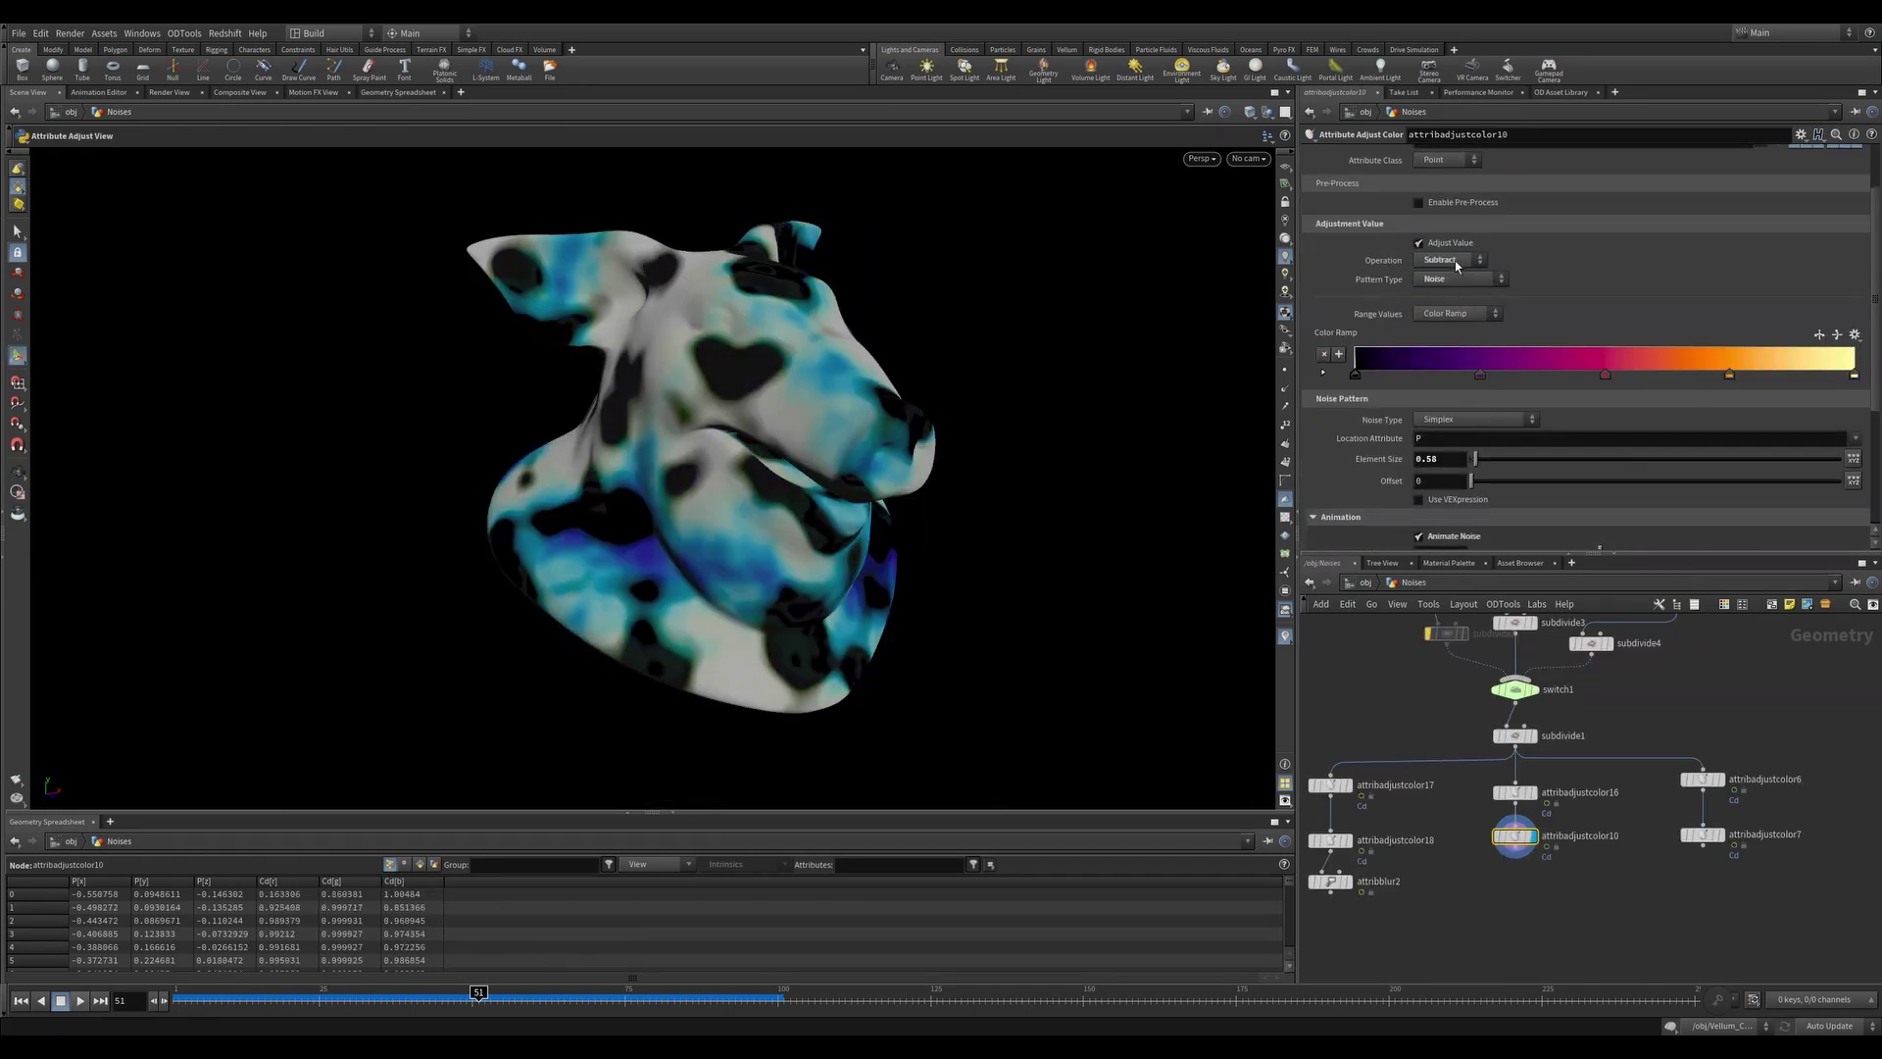
left_click(1452, 262)
left_click(1453, 343)
Rewire the central noise branch so attribadjustcolor10 feeds attribadjustcolor16, and display attribadjustcolor16
left_click(1531, 792)
mouse_move(1549, 868)
left_mouse_down()
mouse_move(1500, 836)
mouse_move(1517, 779)
mouse_move(1498, 819)
left_mouse_up()
left_click(1532, 835)
left_click(1499, 792)
left_click(1500, 791)
Cycle attribadjustcolor16 through several blend operations, ending on Screen
left_click(1454, 261)
left_click(1456, 392)
left_click(1453, 262)
left_click(1452, 274)
key("r")
left_click(1456, 261)
left_click(1453, 304)
left_click(1463, 260)
left_click(1453, 319)
left_click(1463, 261)
left_click(1449, 361)
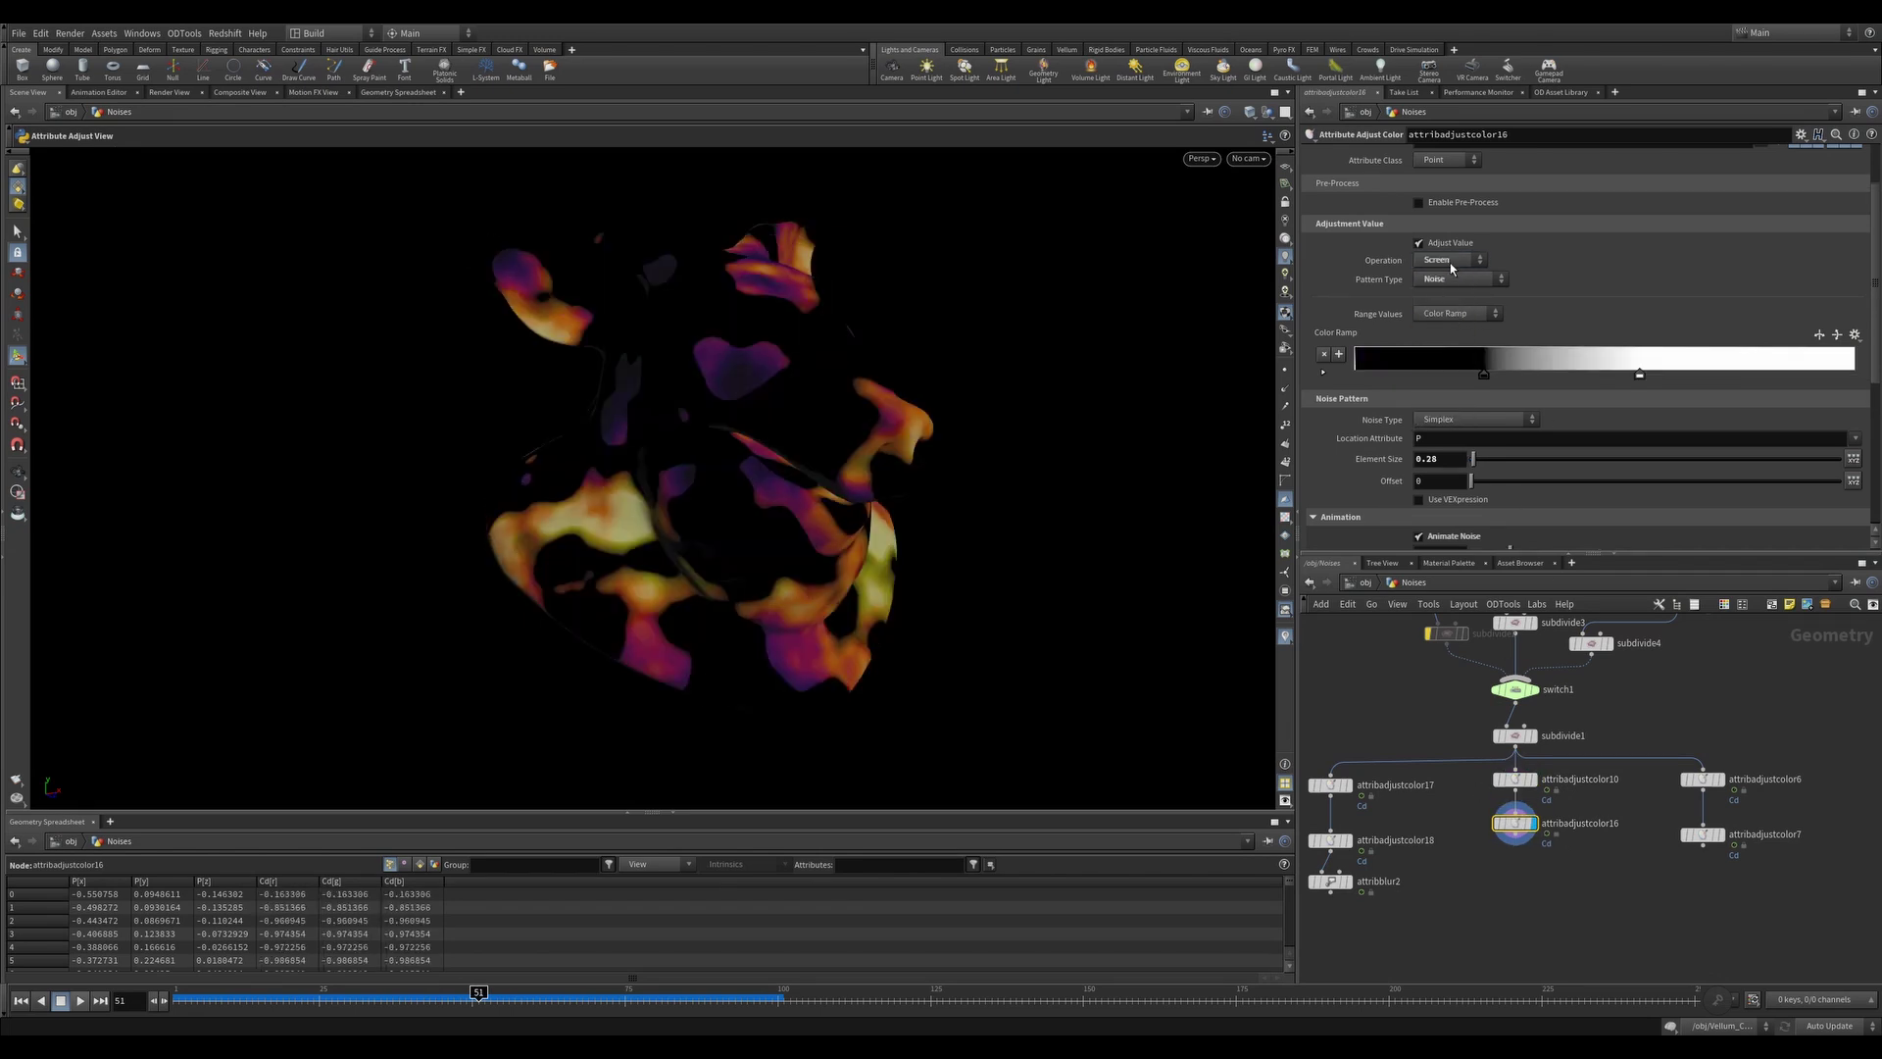
Try two more blend operations on attribadjustcolor16 and scrub the timeline to preview the animated noise
left_click(1449, 263)
left_click(1455, 386)
left_click(1468, 265)
left_click(1452, 333)
mouse_move(931, 416)
left_mouse_down("alt")
mouse_move(819, 420)
mouse_move(941, 432)
left_mouse_up("alt")
left_click_drag(498, 998, 708, 1015)
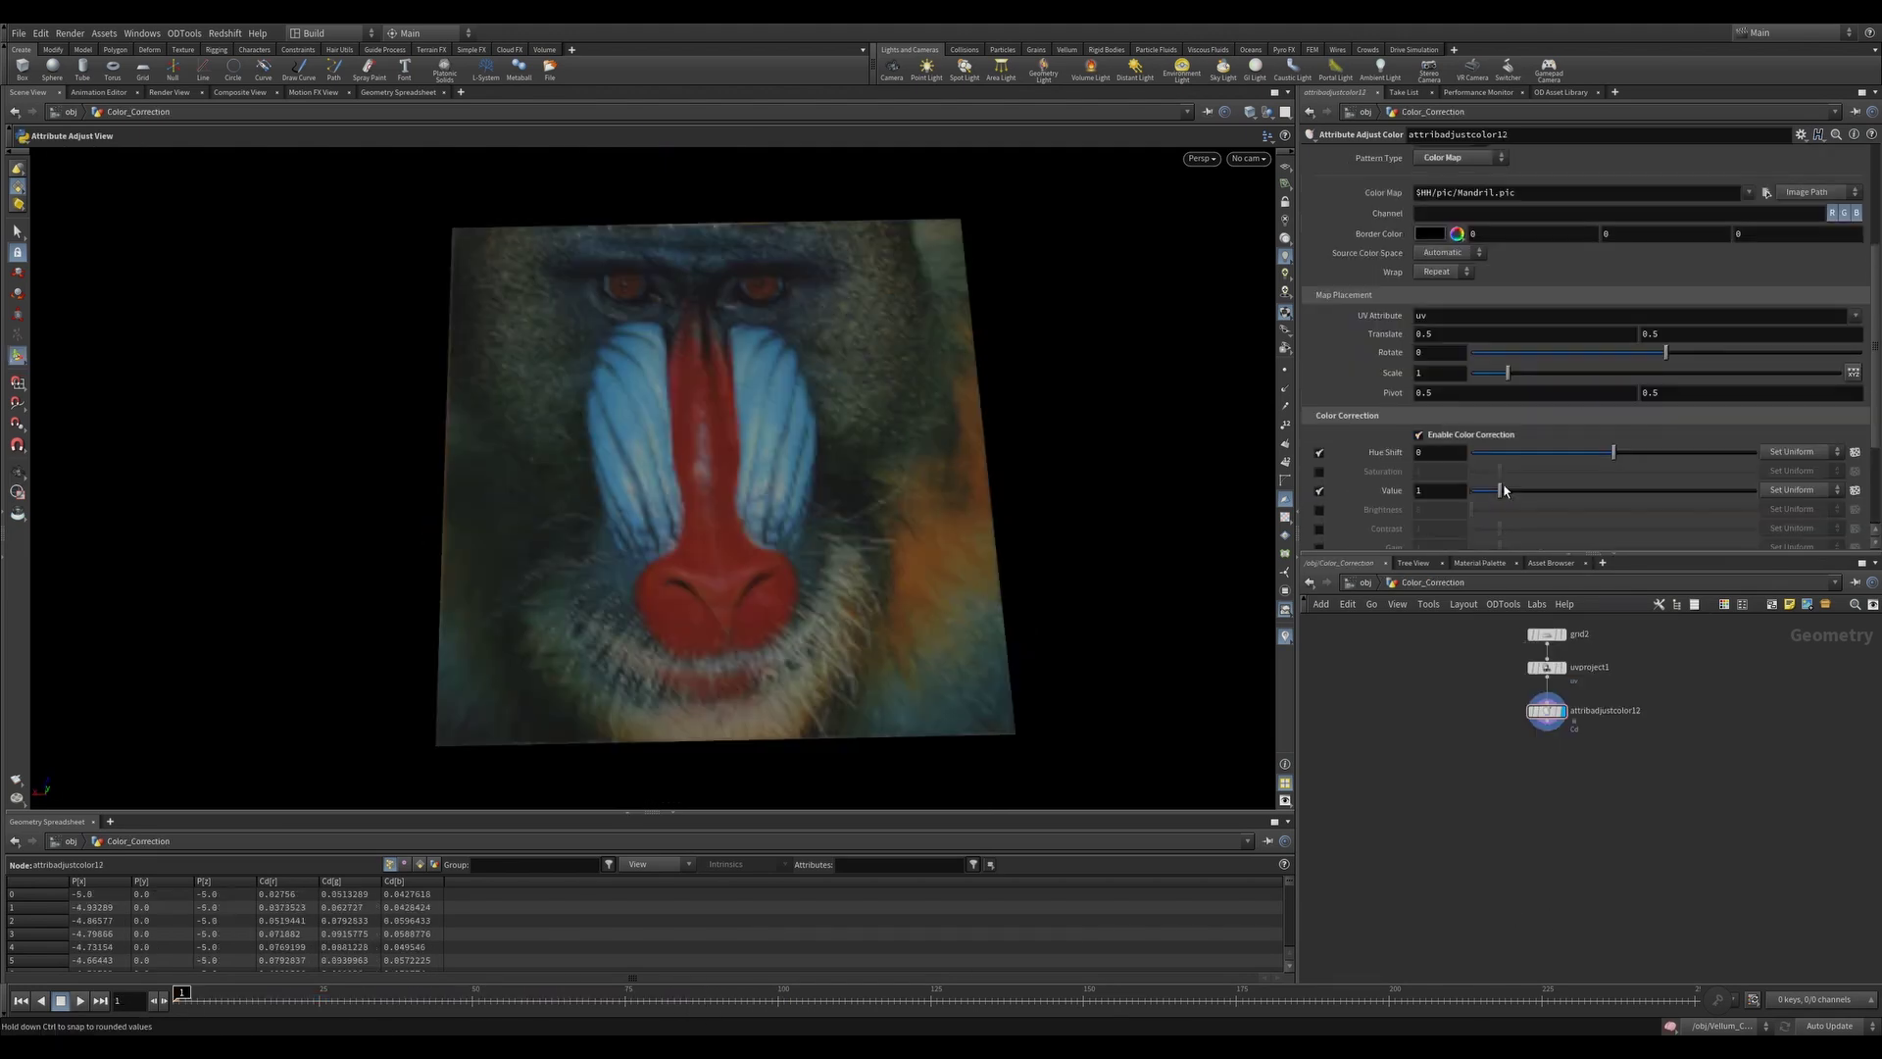
Colour-correct the Mandril picture on attribadjustcolor12 with hue shift -141, saturation 3.36 and value 4.29, and give the parameters more room
left_click_drag(1506, 492, 1565, 478)
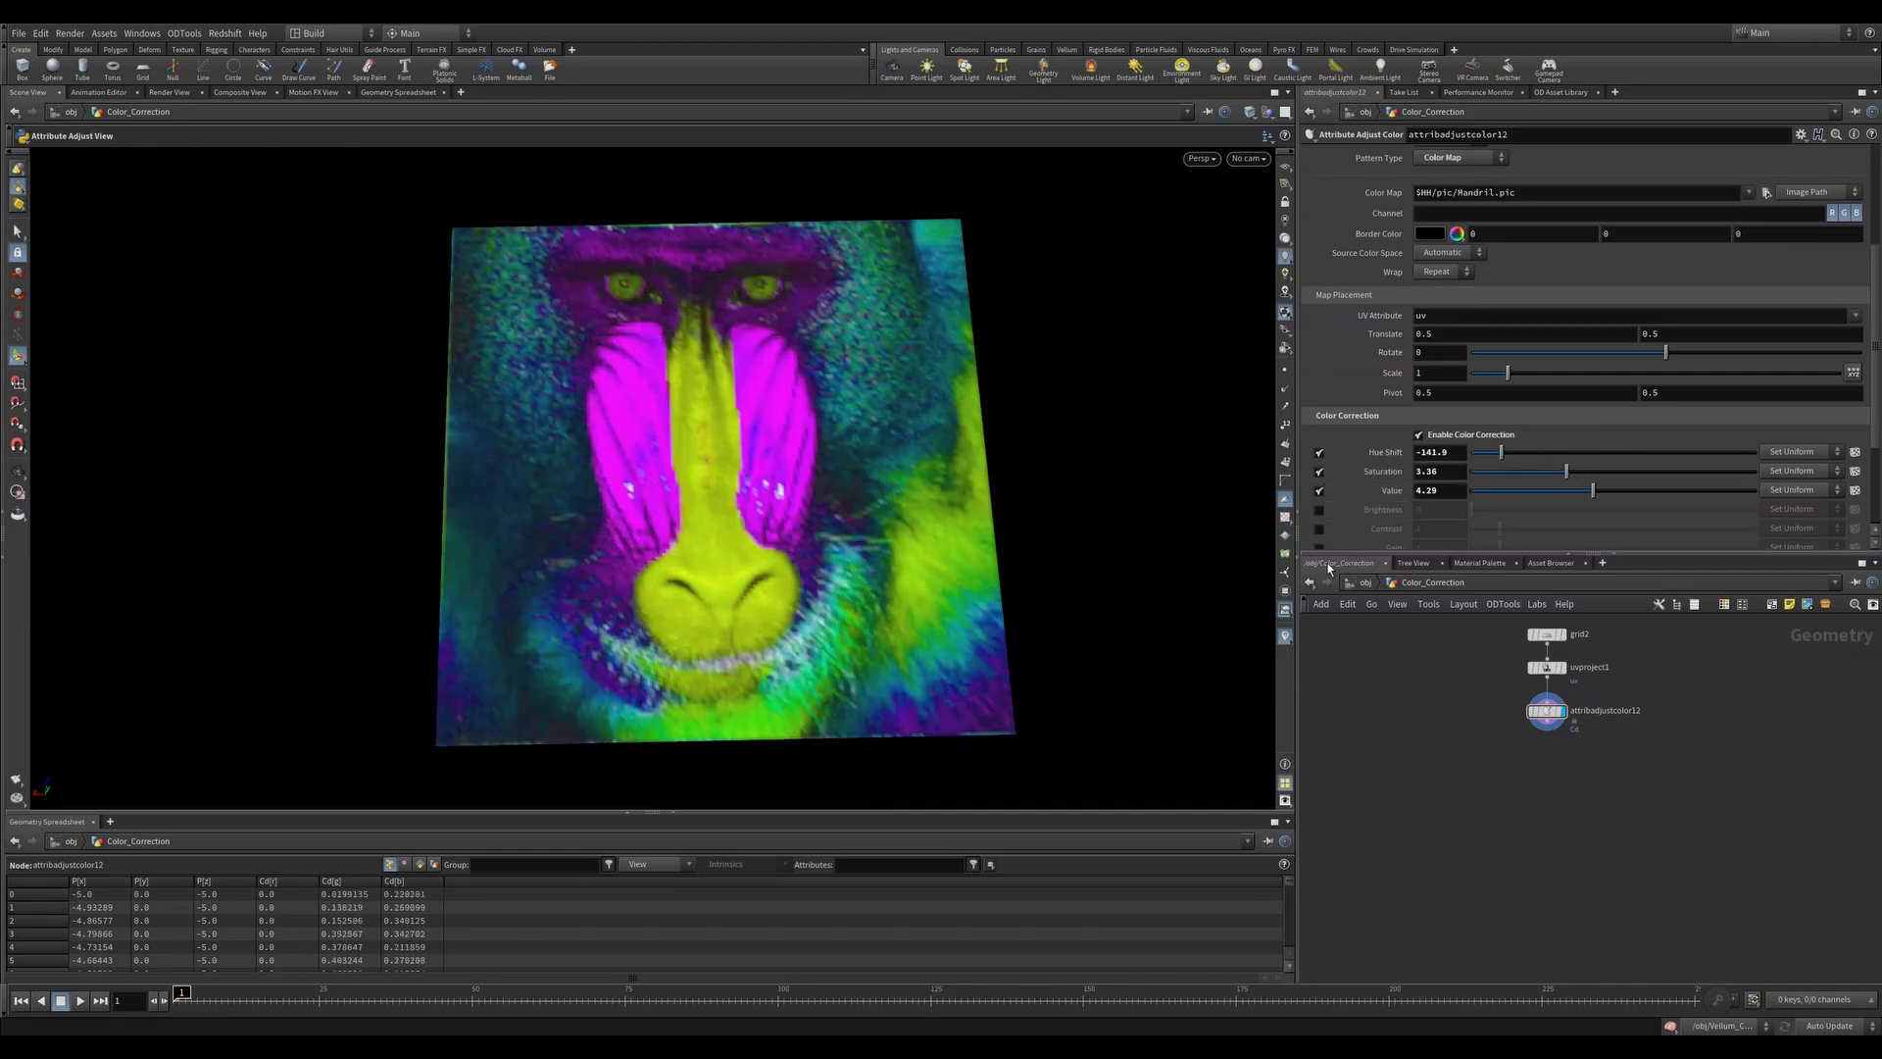
left_click_drag(1327, 552, 1328, 599)
mouse_move(1500, 574)
left_mouse_down()
mouse_move(1479, 574)
mouse_move(1484, 555)
left_mouse_up()
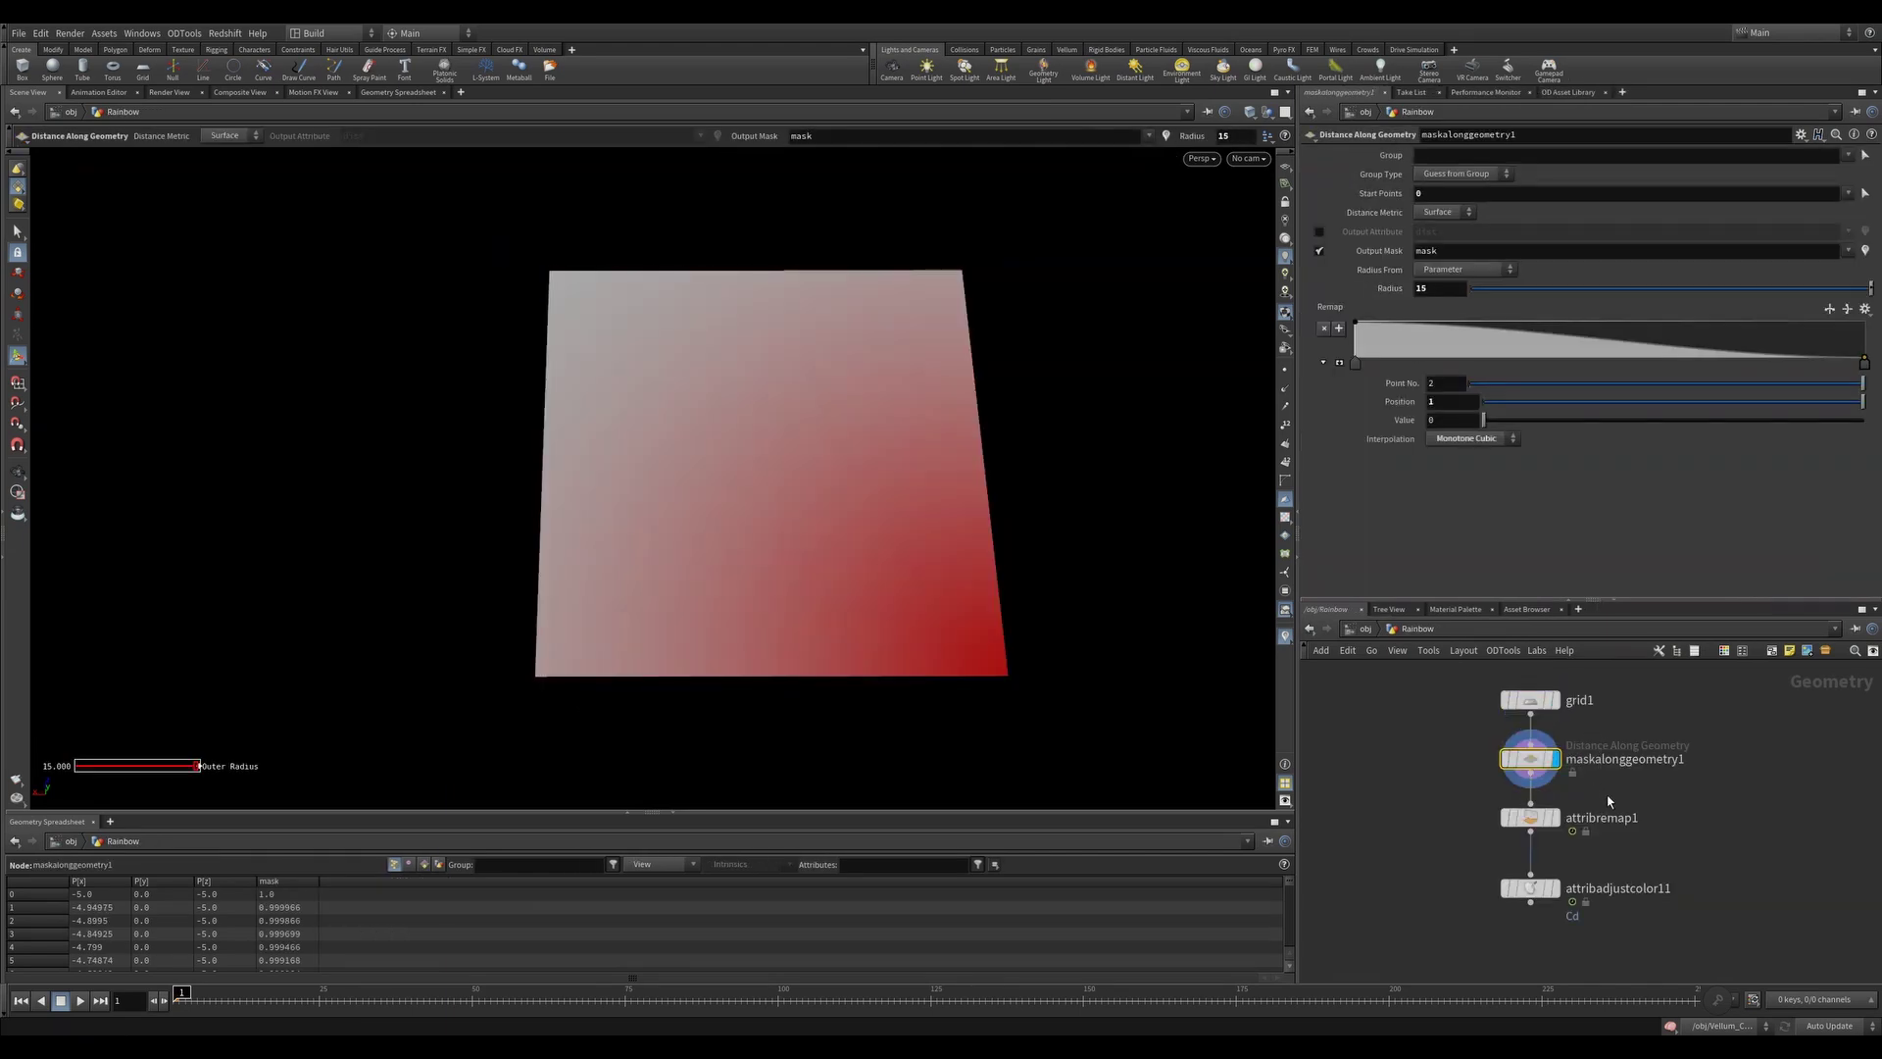
Inspect attribremap1 and the mask-driven hue shift of attribadjustcolor11 in the Rainbow network while scrubbing the timeline
middle_click_drag(1607, 801, 1576, 774)
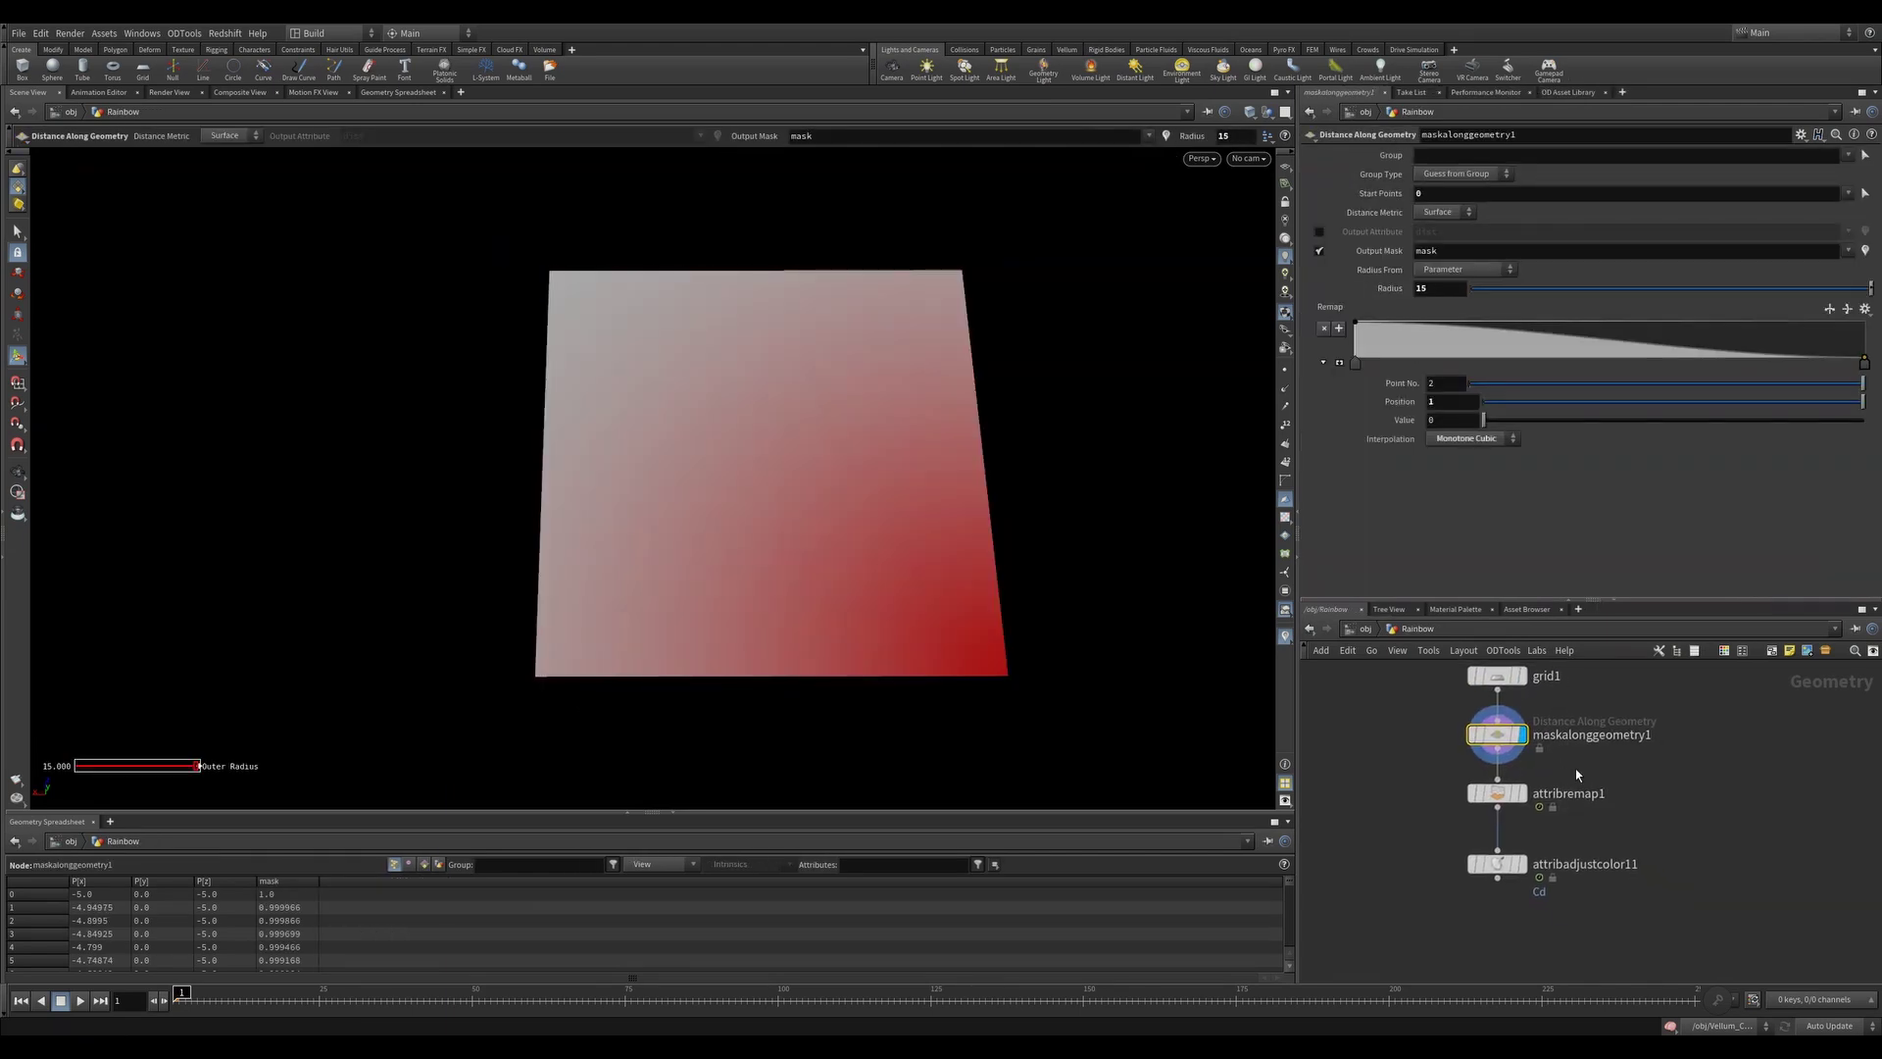
left_click(1517, 794)
left_click(1519, 862)
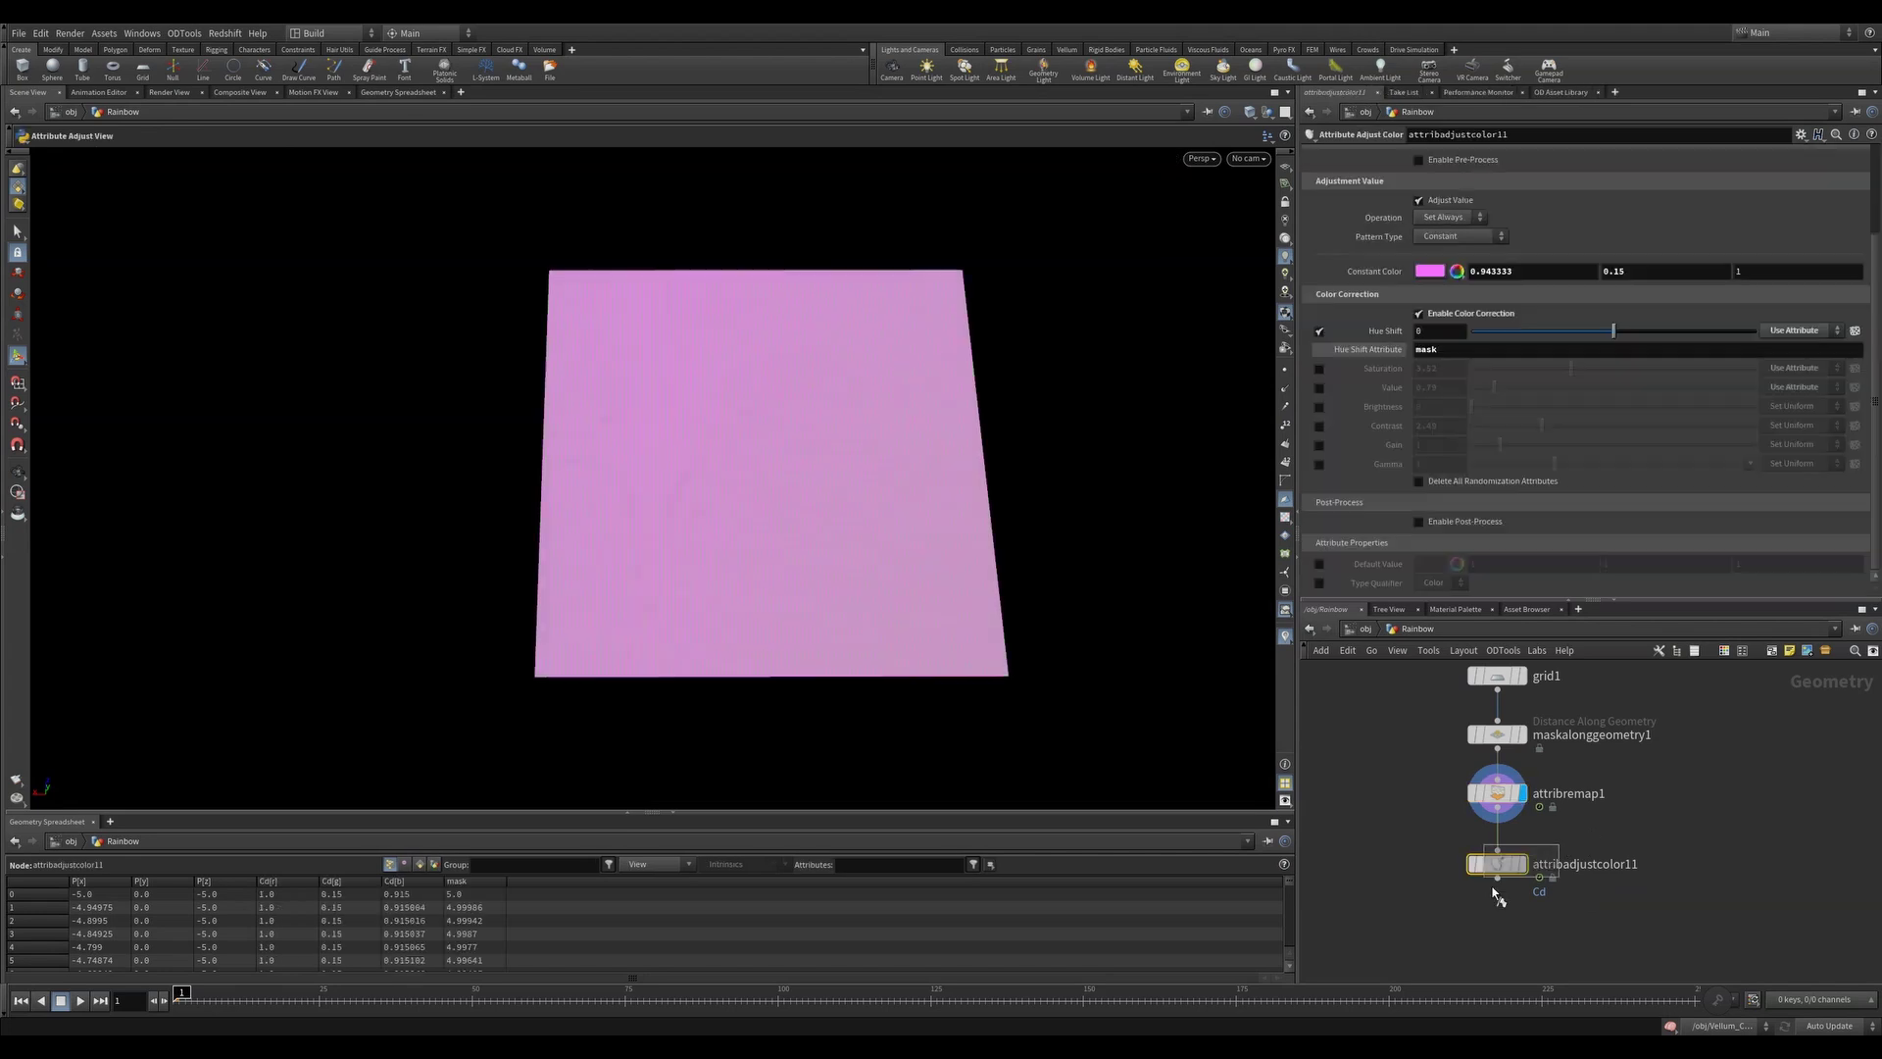
left_click_drag(181, 995, 536, 995)
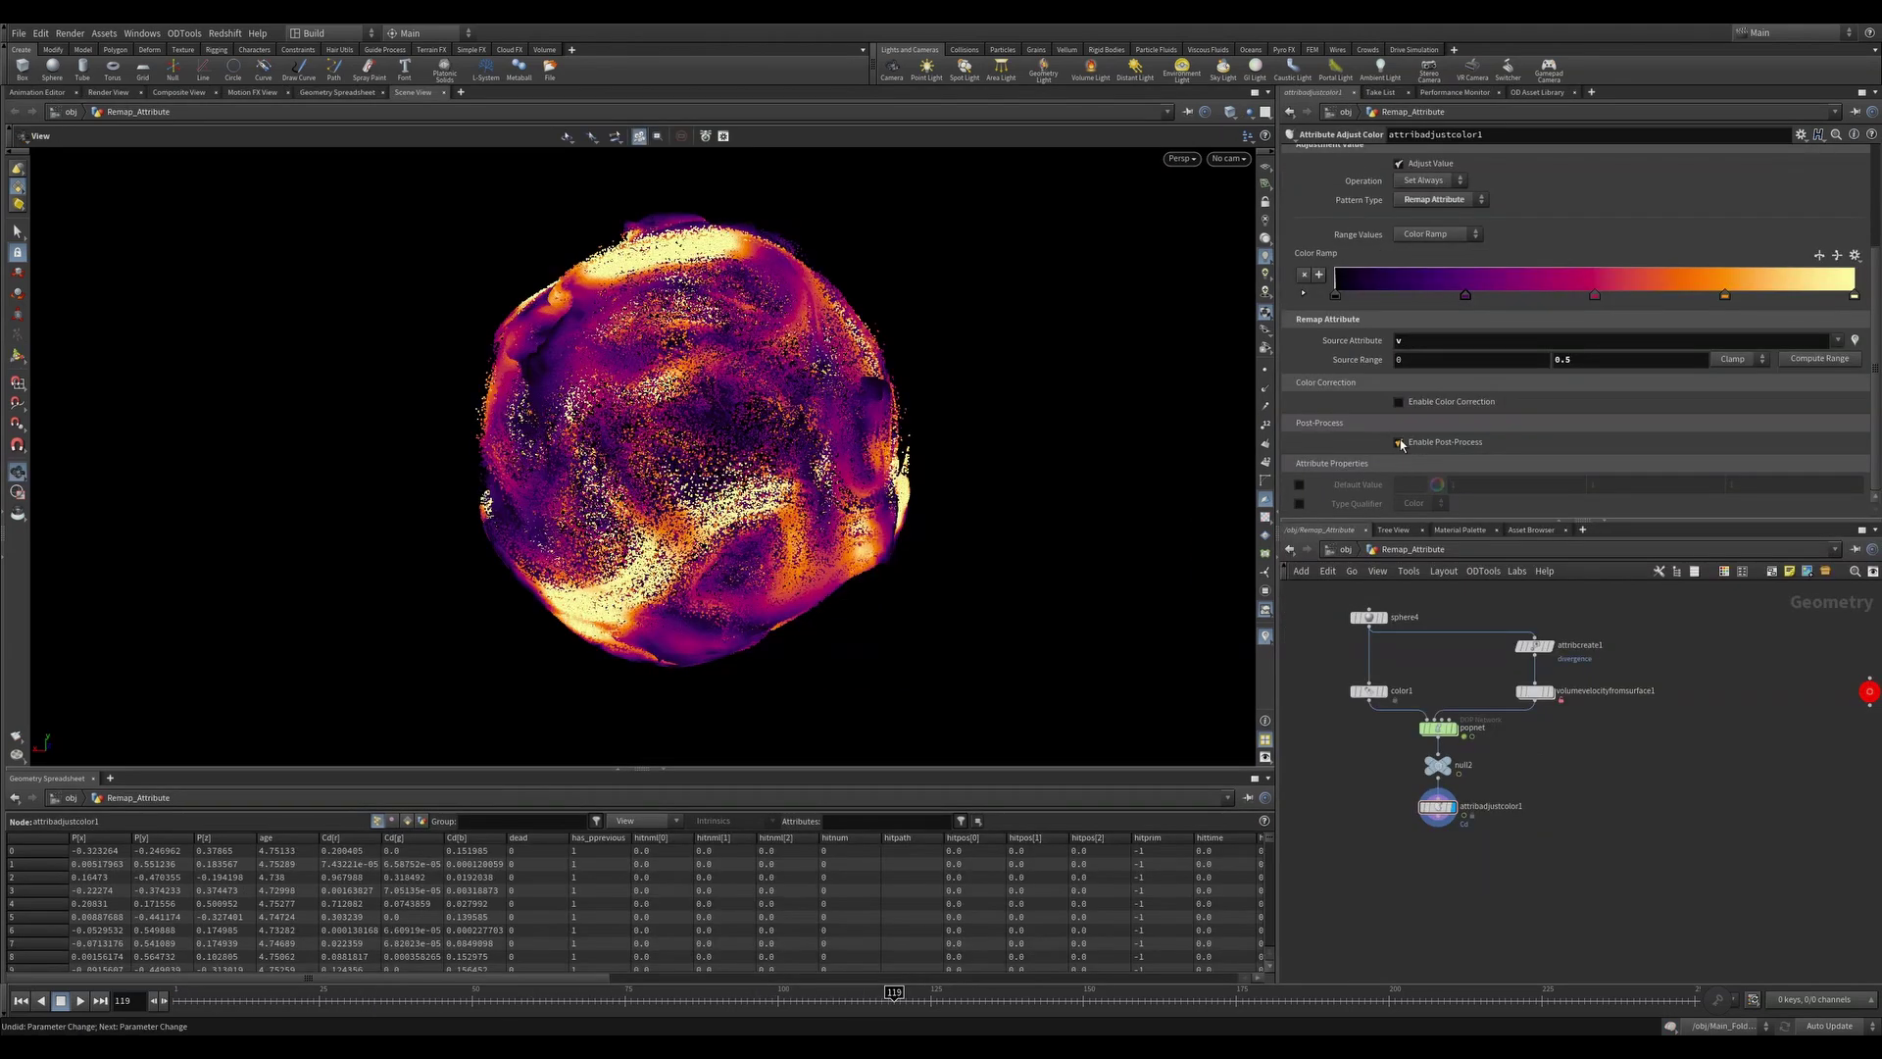
Enable post-processing with minimum and maximum limits on the particle sphere's attribadjustcolor1 and set the minimum colour to blue
left_click(1399, 442)
left_click(1299, 459)
left_click(1300, 479)
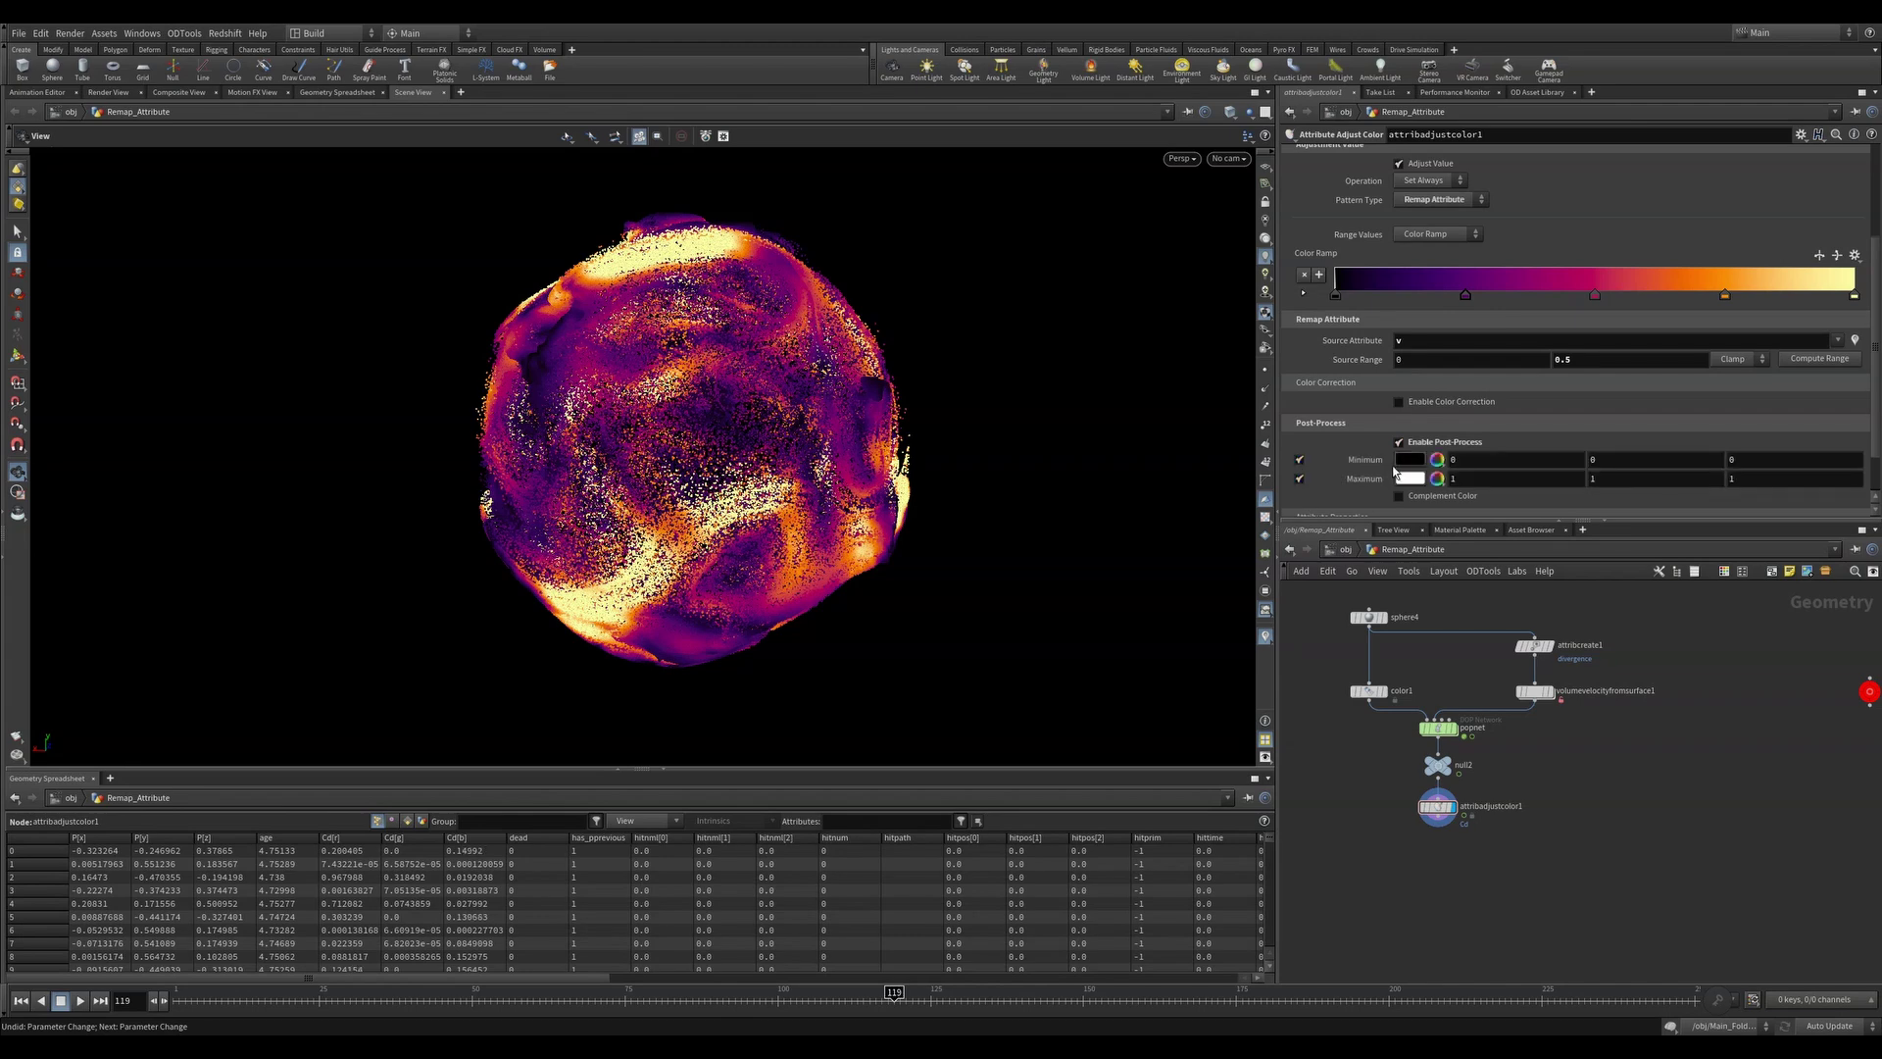
left_click(1435, 460)
left_click(1536, 360)
left_click(1614, 312)
Set the post-process maximum colour to yellow and switch on Complement Color
left_click(1436, 479)
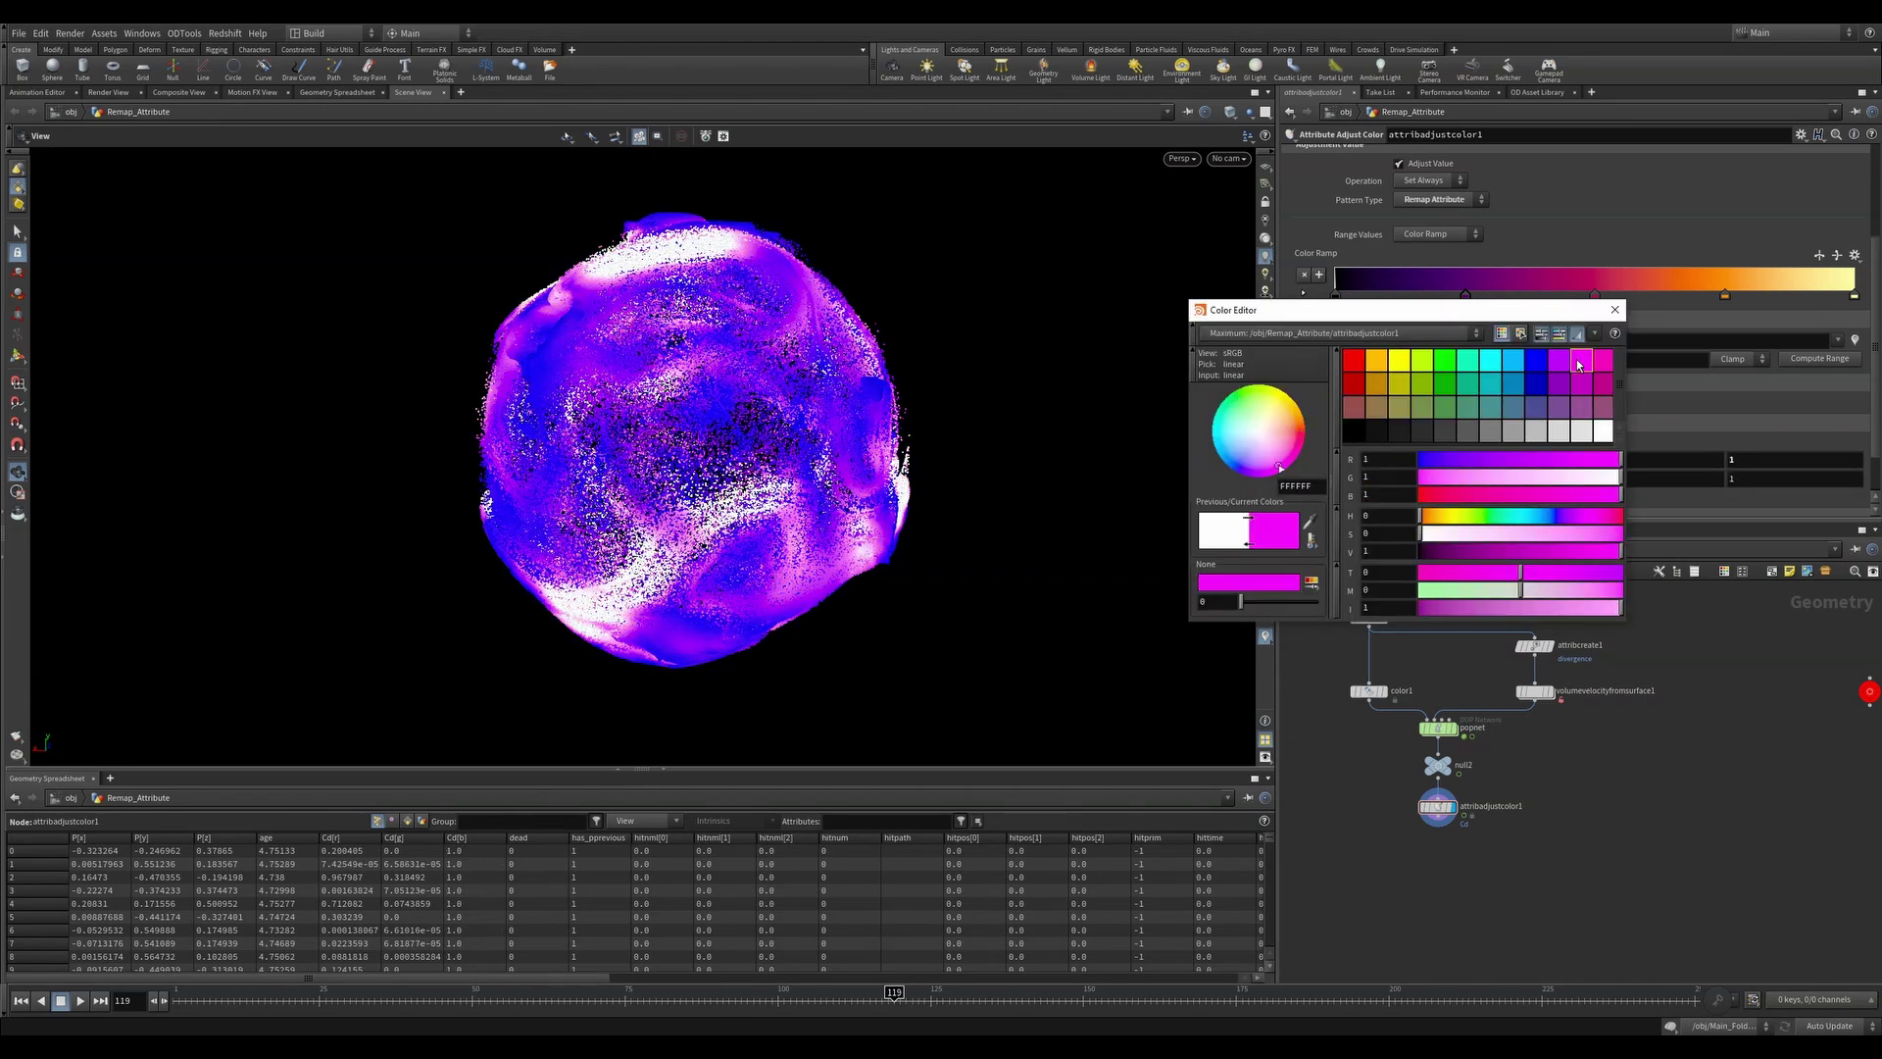
left_click(1603, 360)
left_click(1392, 365)
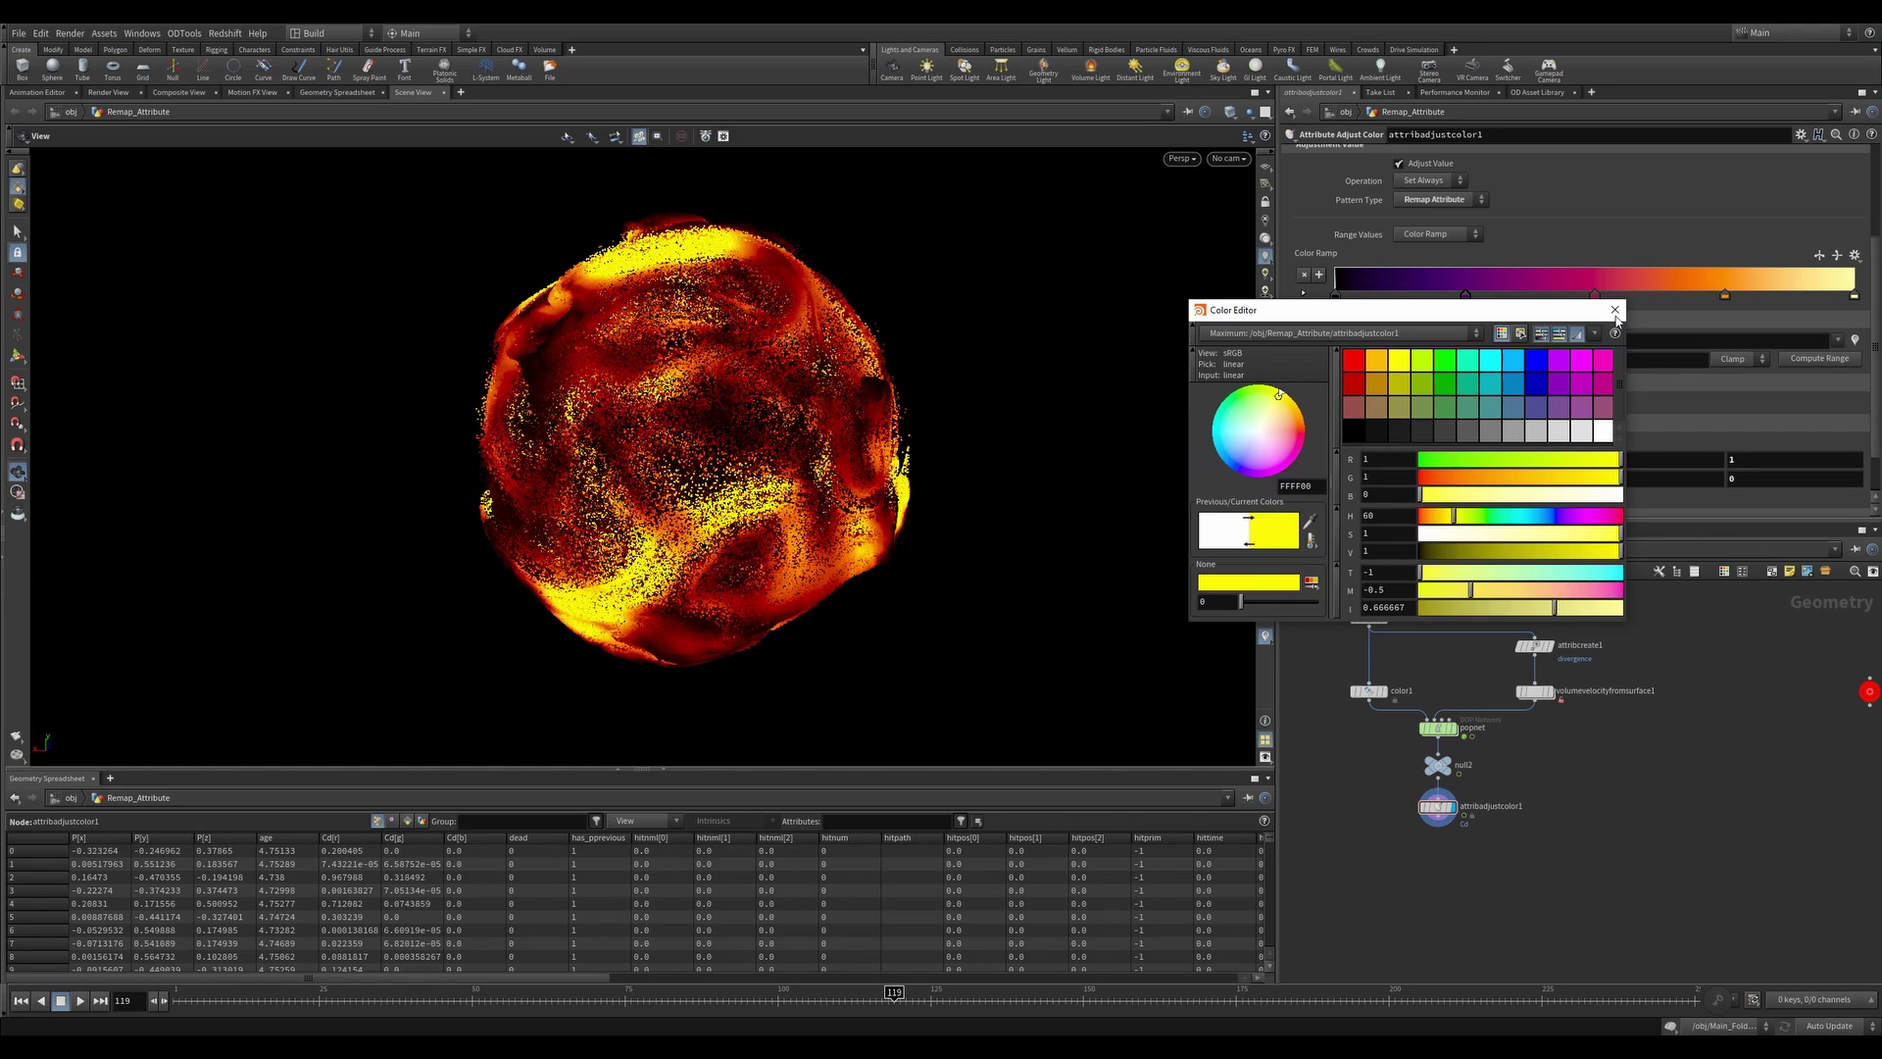
left_click(1614, 310)
left_click(1400, 497)
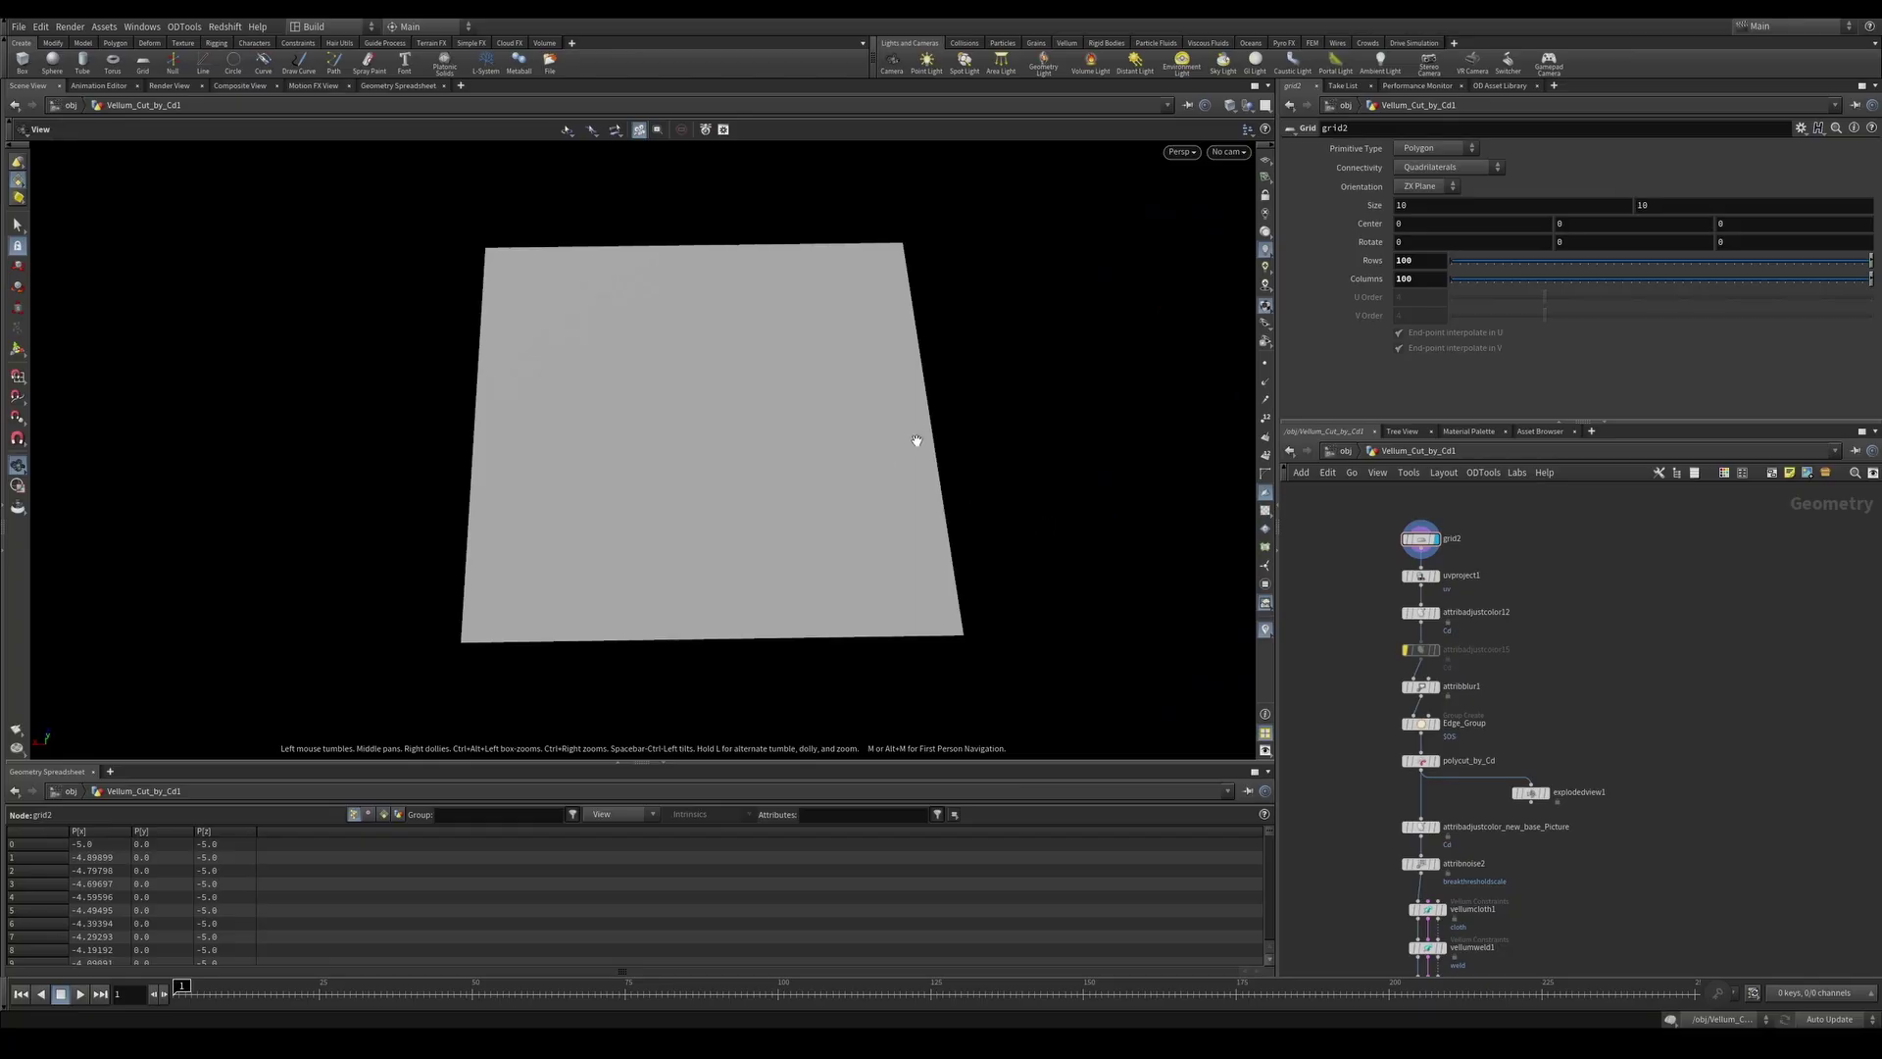
Check the grid's wireframe in the Vellum_Cut_by_Cd1 network and display uvproject1
key("shift+w")
key("shift+w")
left_click(1435, 575)
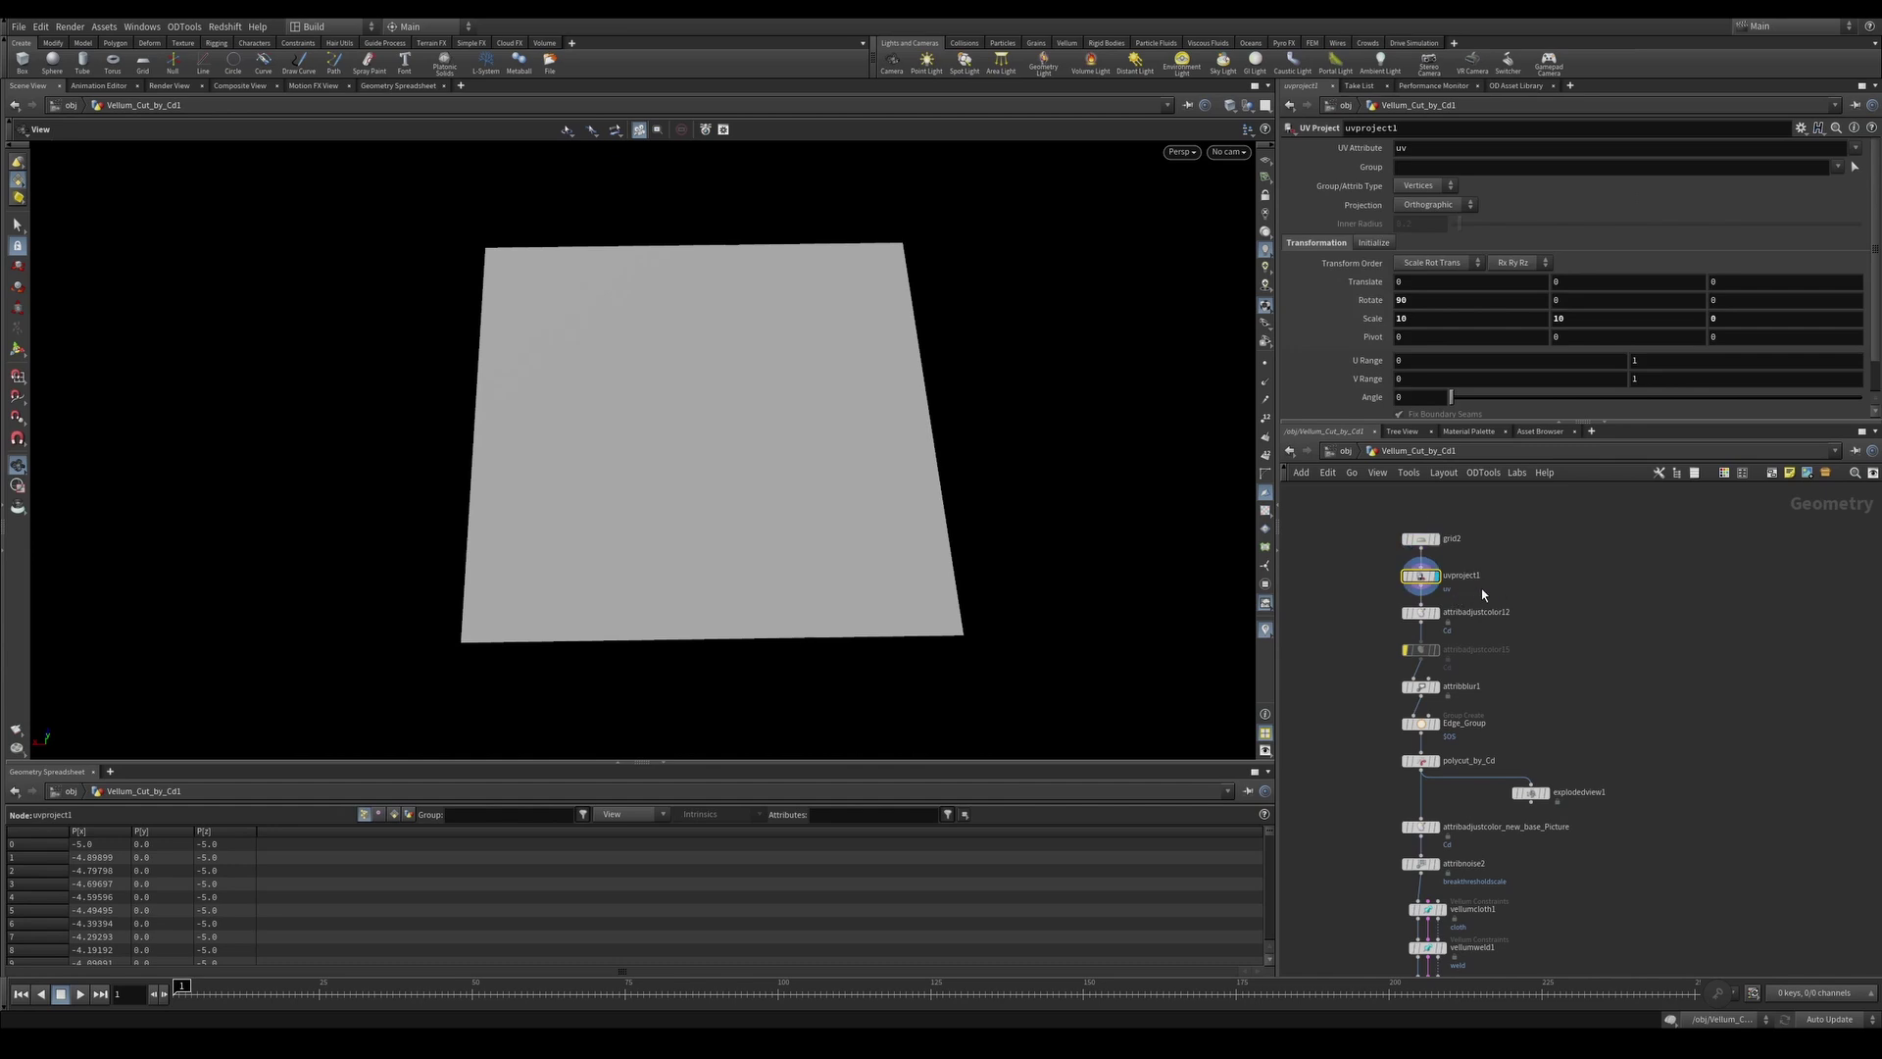
left_click(1264, 512)
left_click(1264, 515)
Display attribadjustcolor12 and examine its Mandril.pic colour map on the grid
left_click(1420, 613)
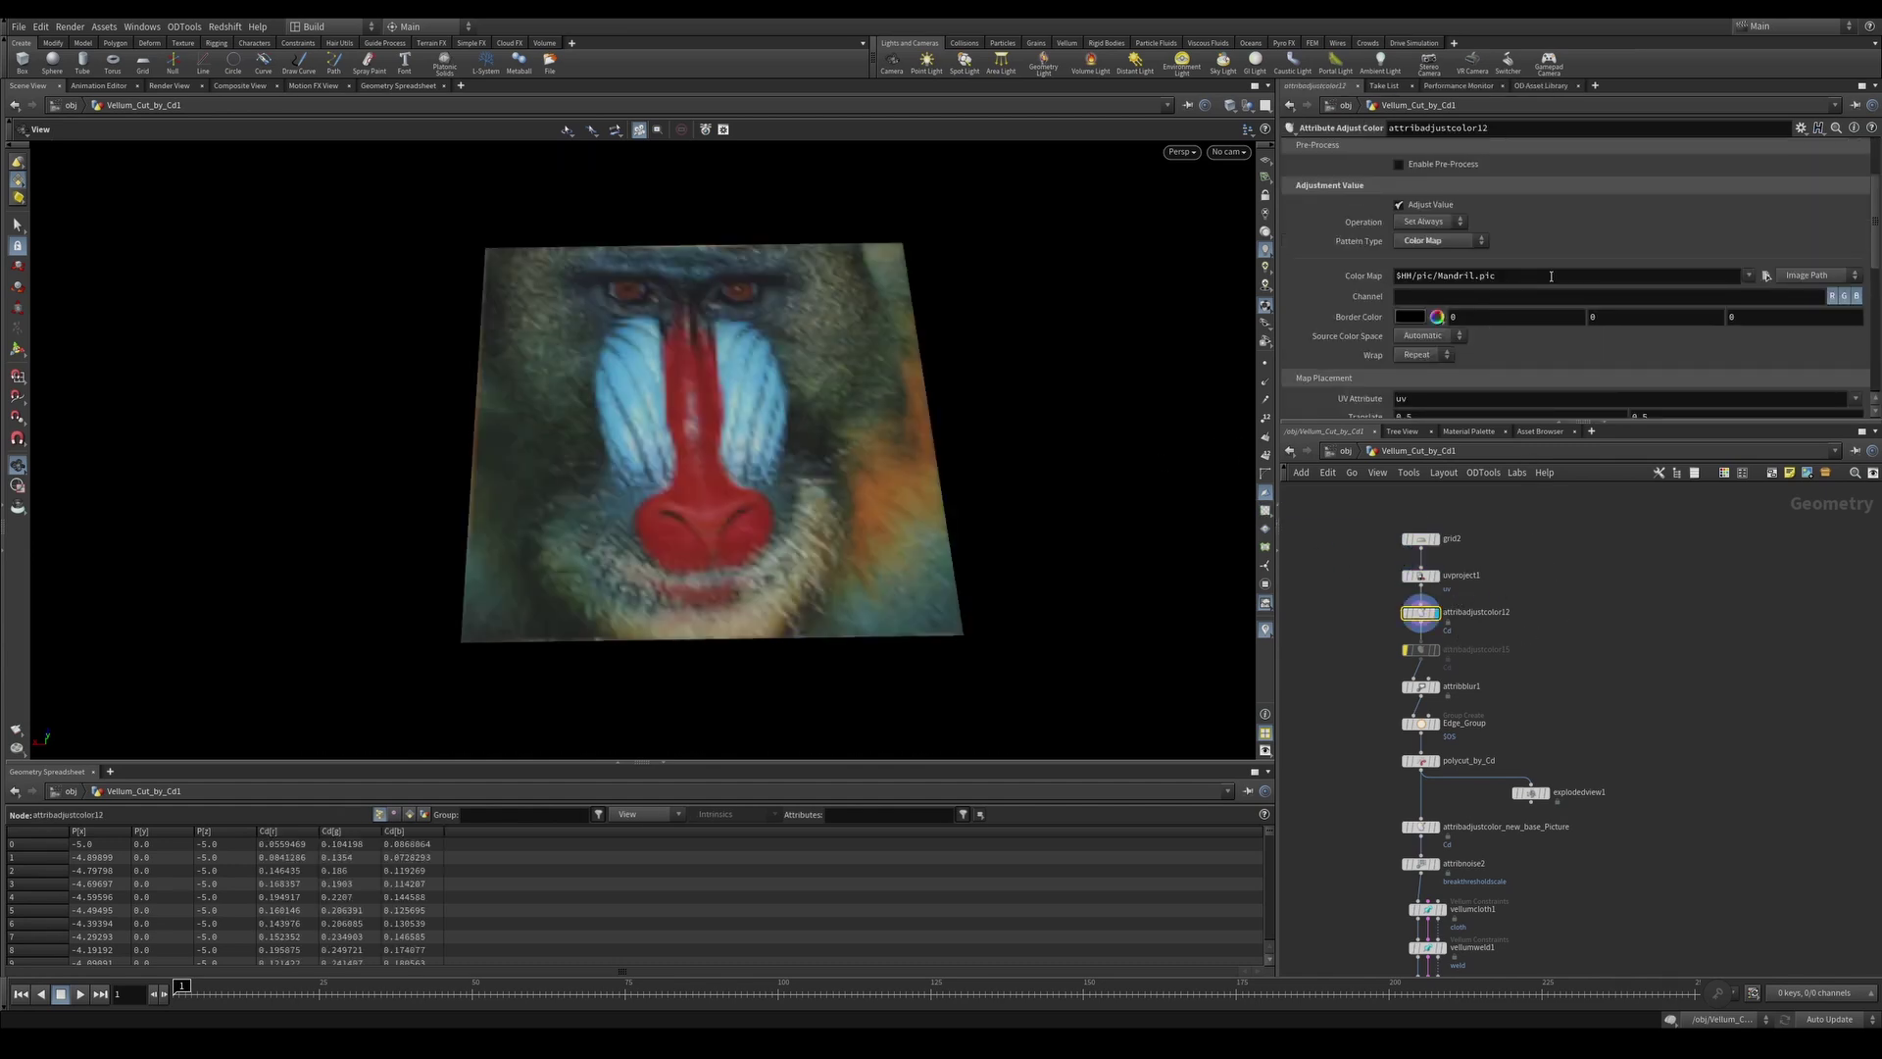
left_click_drag(1410, 274, 1390, 274)
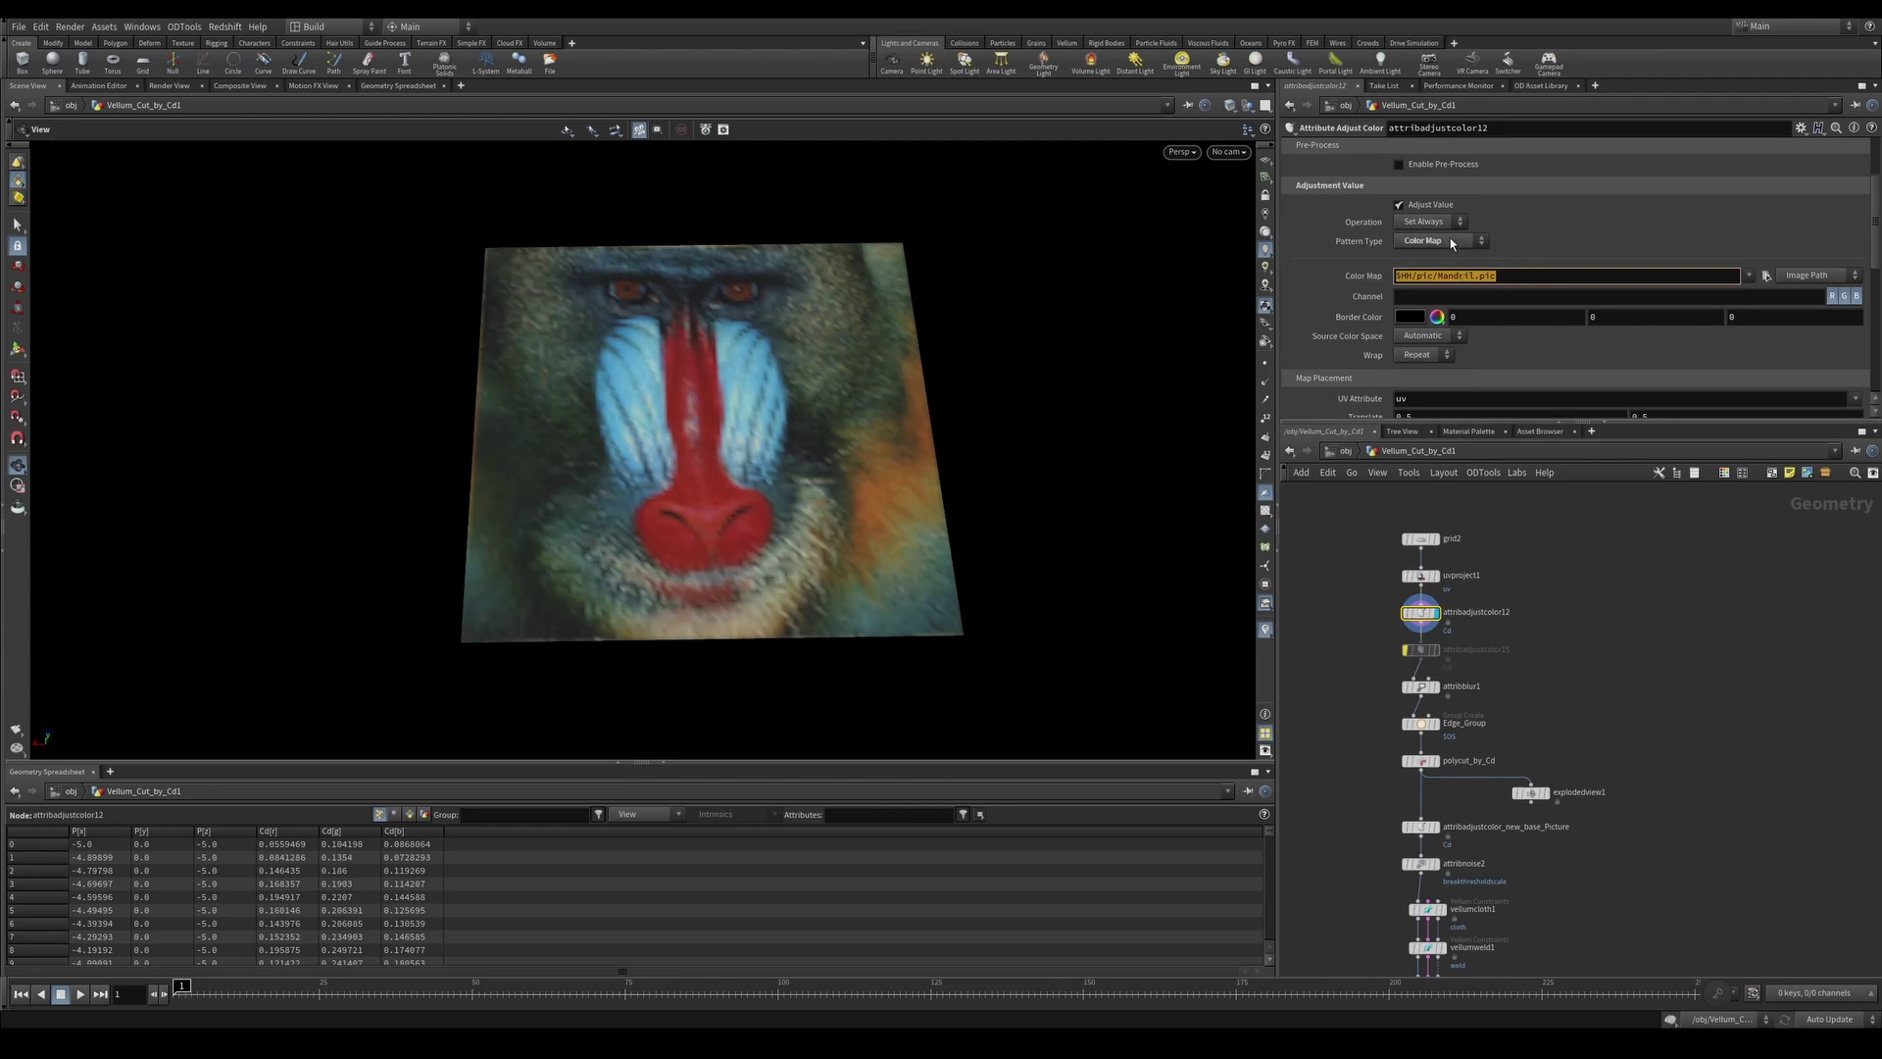
left_click_drag(1042, 327, 890, 279)
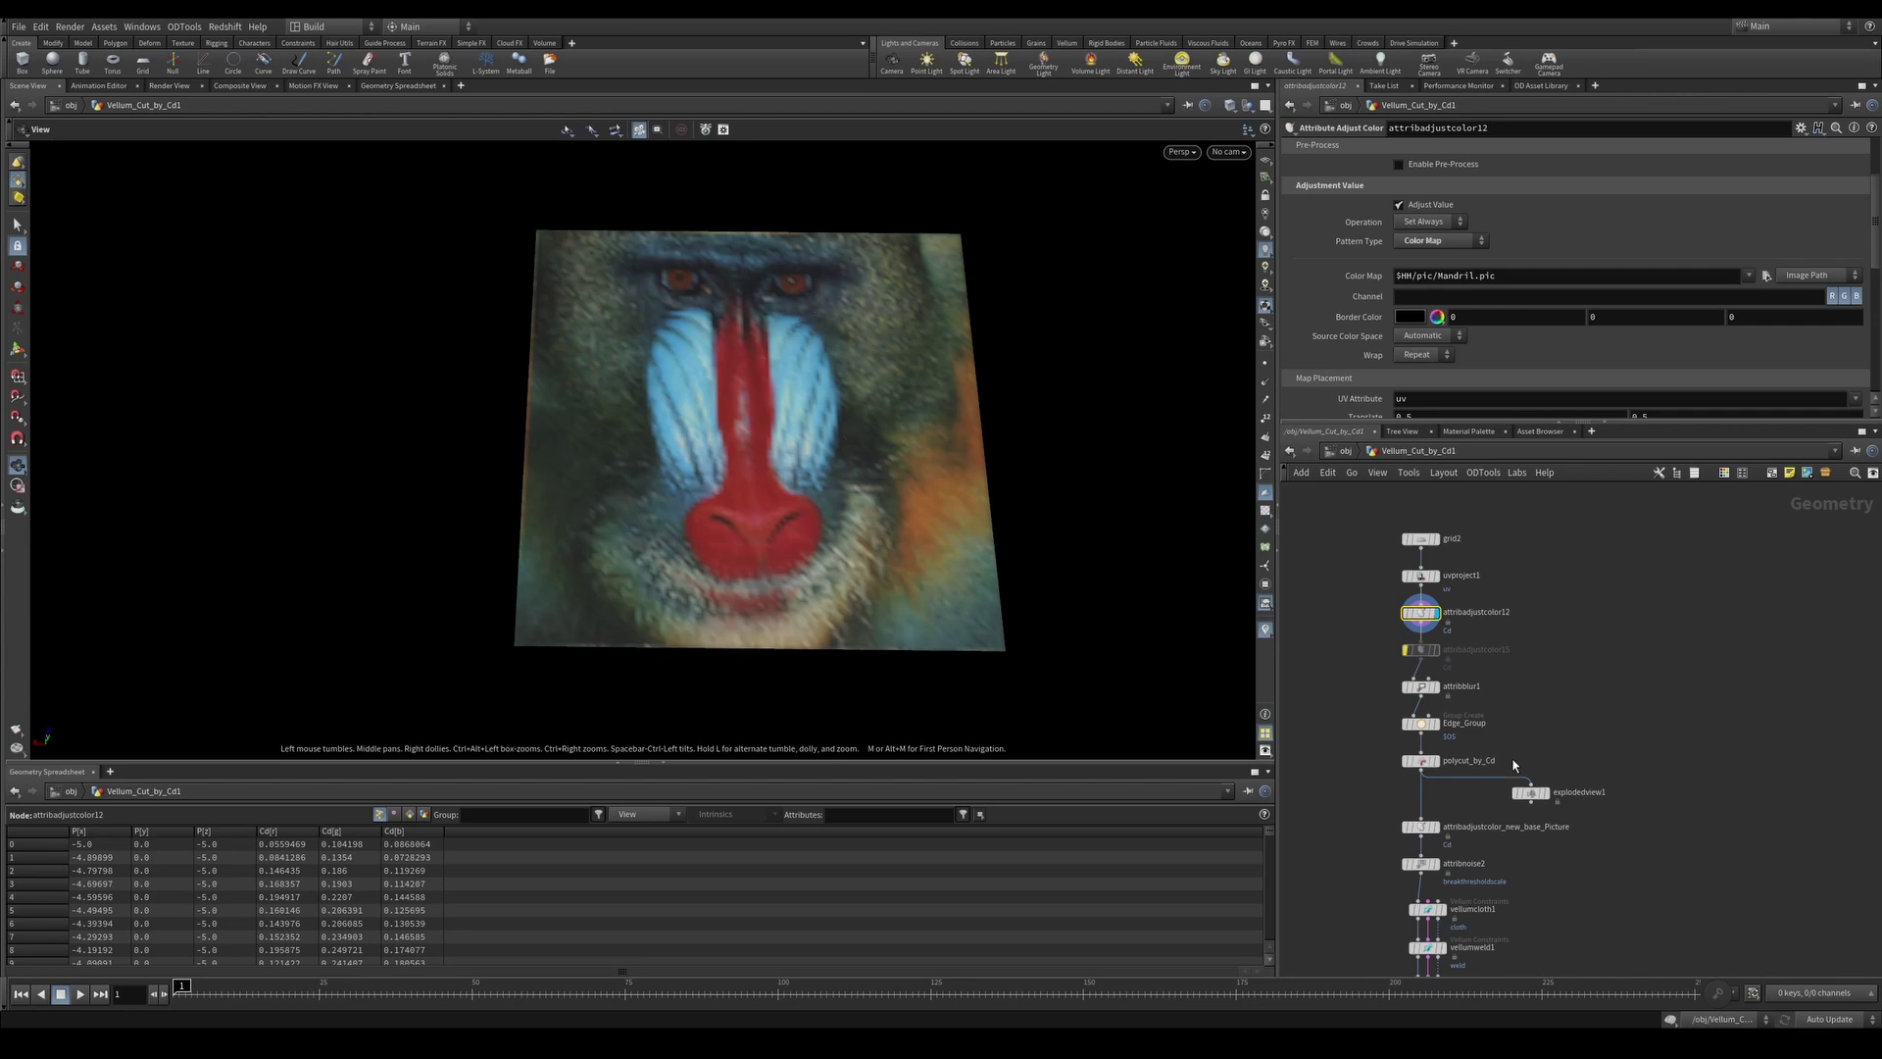
Display the blurred colours of attribblur1 and the border points selected by Edge_Group
left_click(1420, 686)
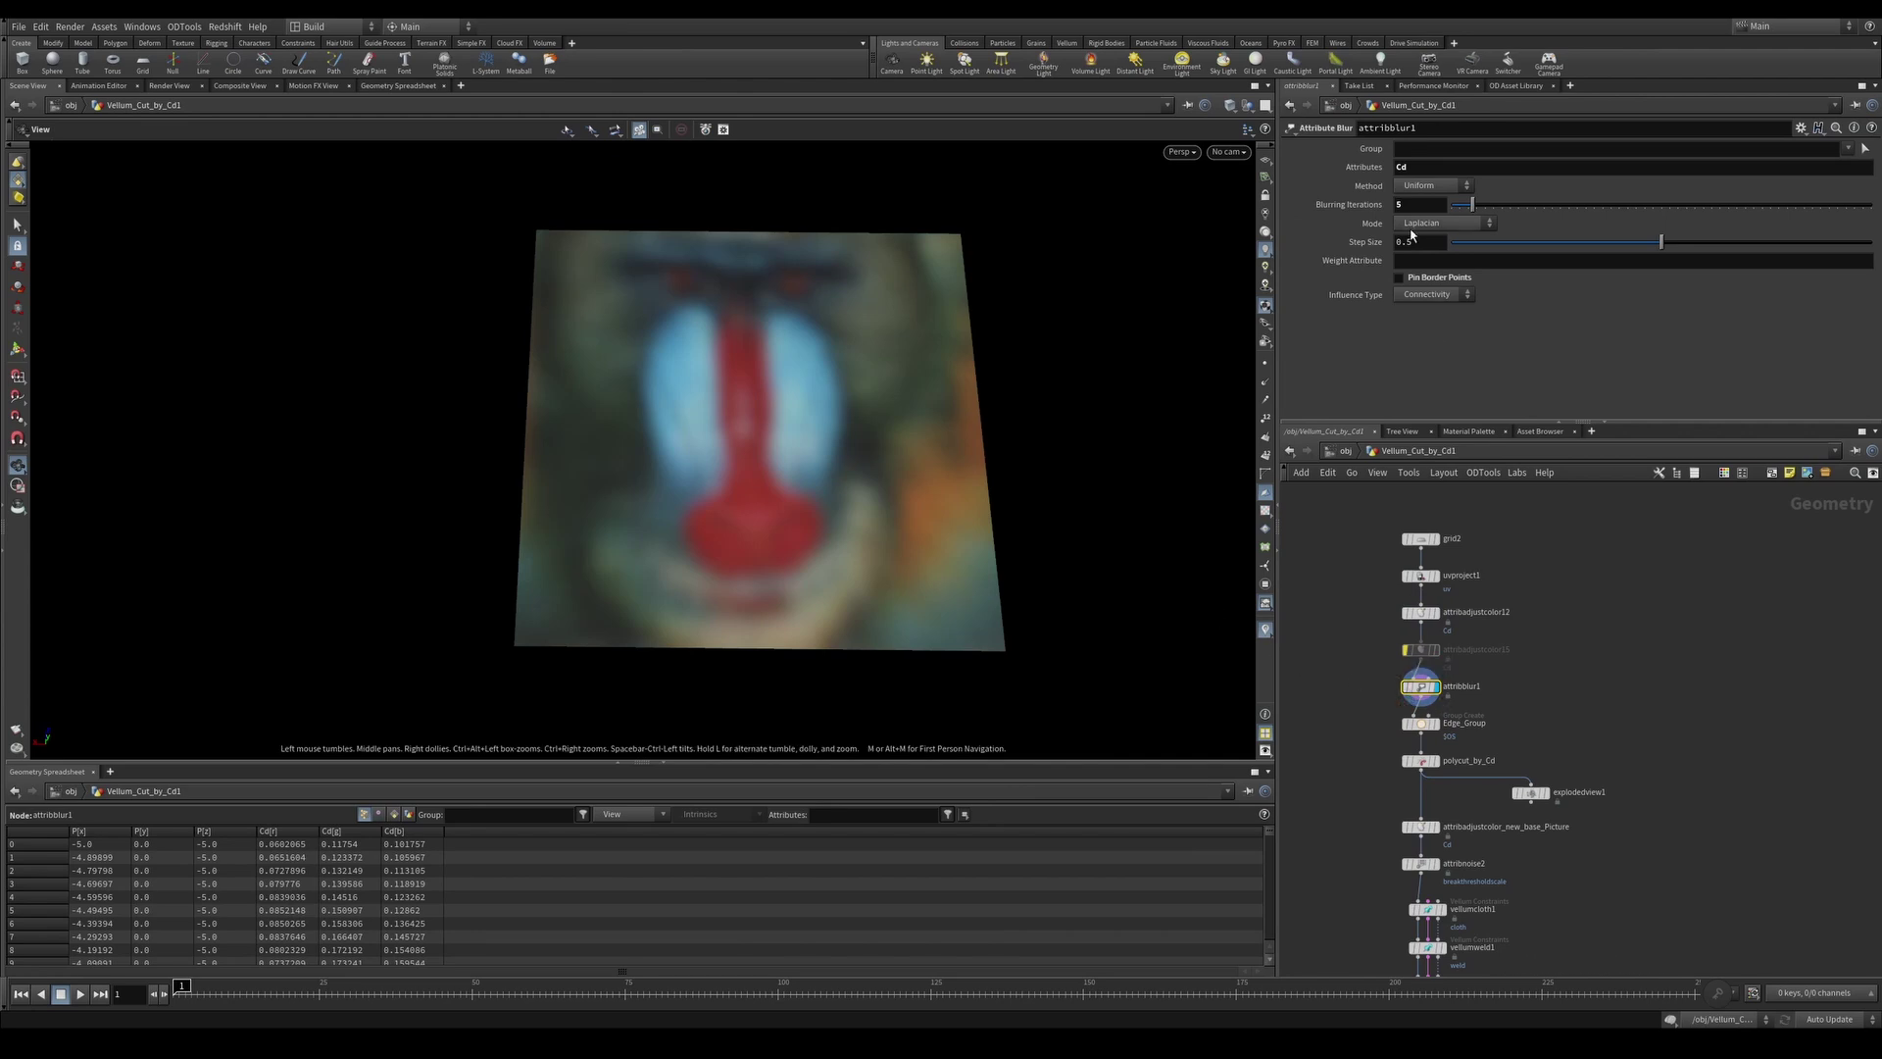
mouse_move(1476, 207)
left_mouse_down()
mouse_move(1446, 201)
mouse_move(1472, 204)
left_mouse_up()
left_click_drag(1362, 710, 1458, 745)
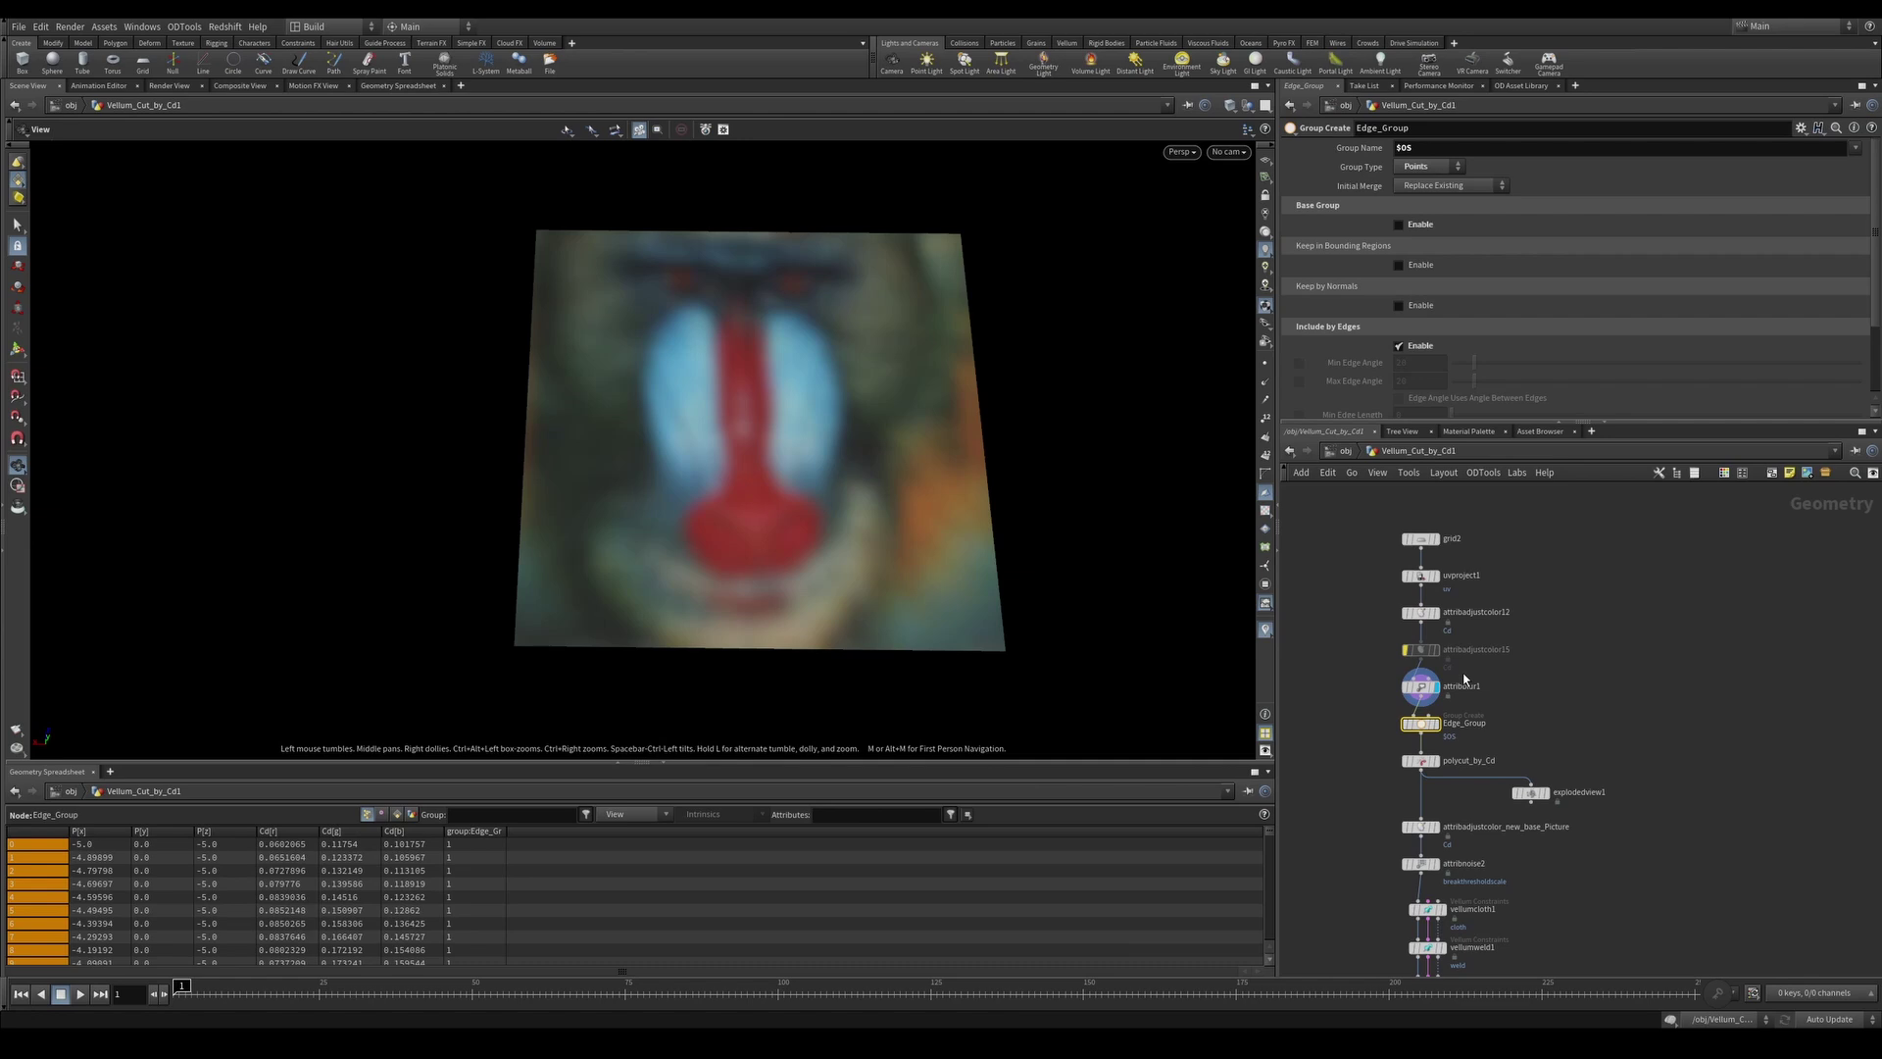
left_click(1437, 726)
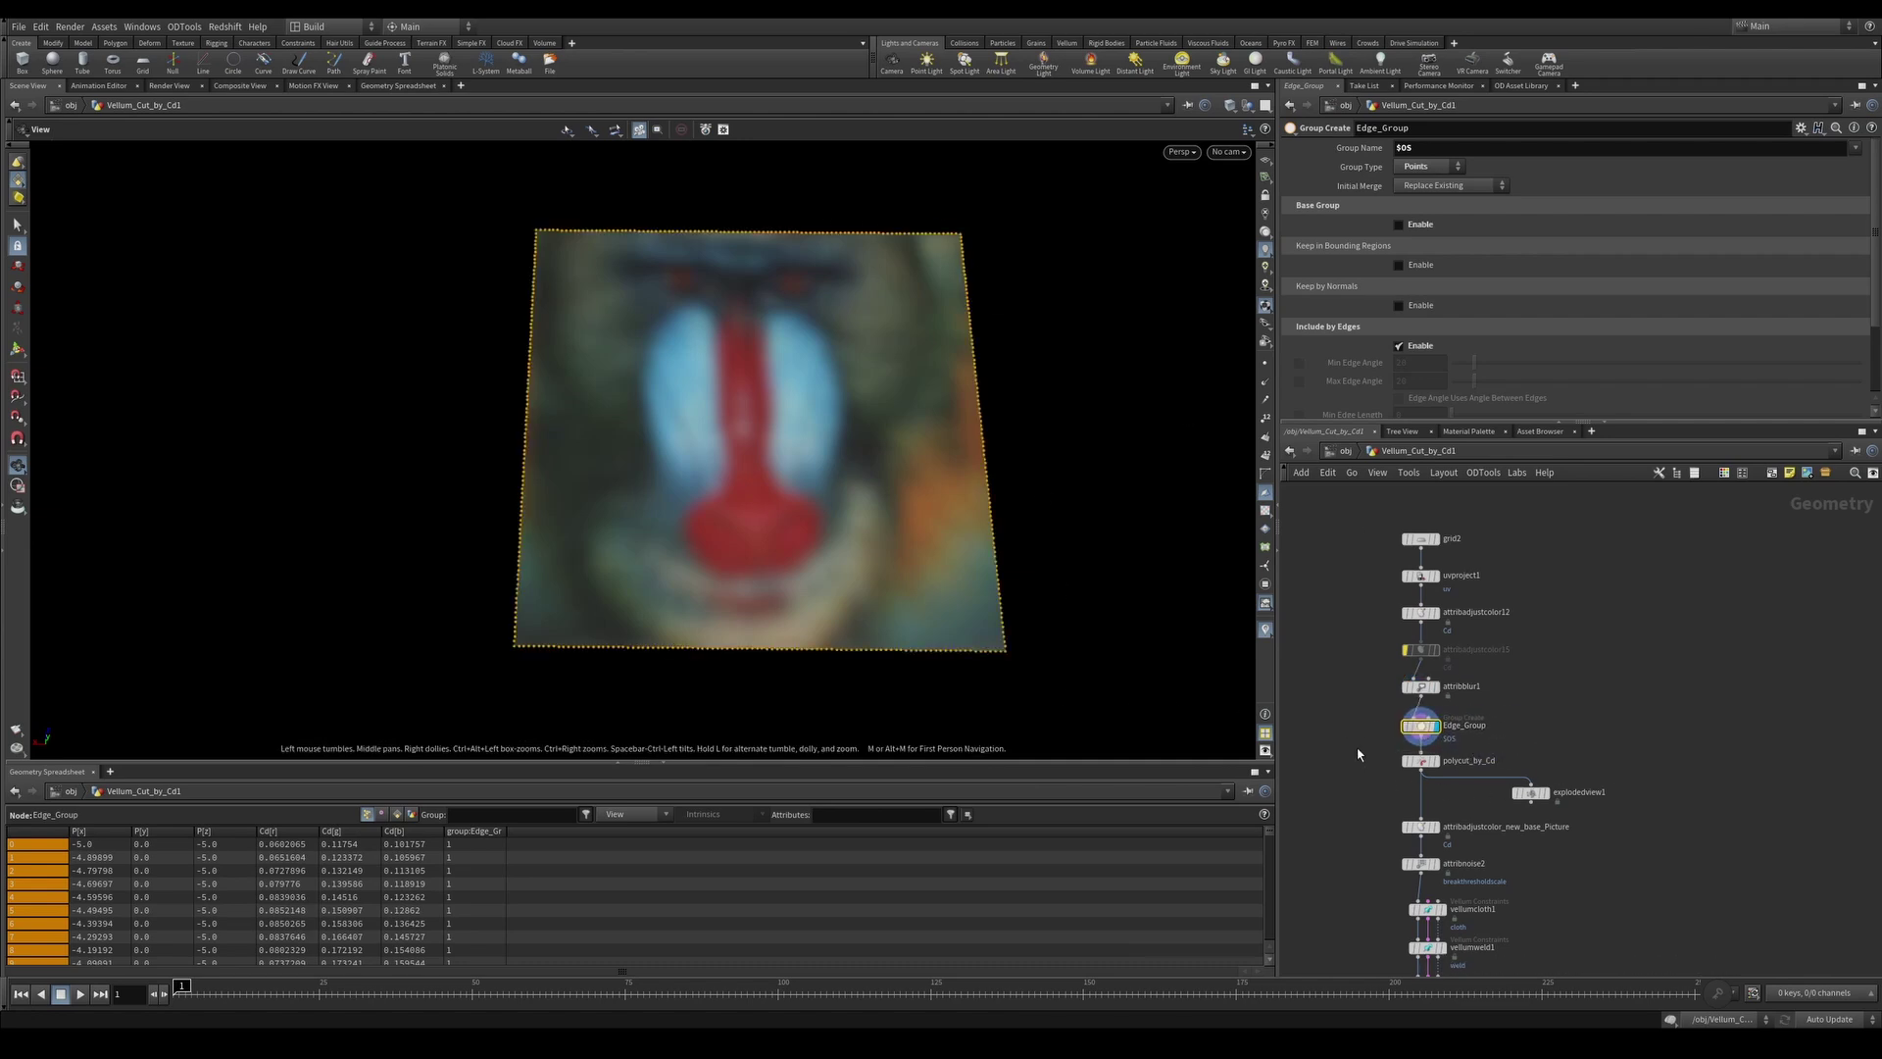
Examine the Cd.g cut attribute of polycut_by_Cd and display the cut pieces through explodedview1
left_click(1433, 761)
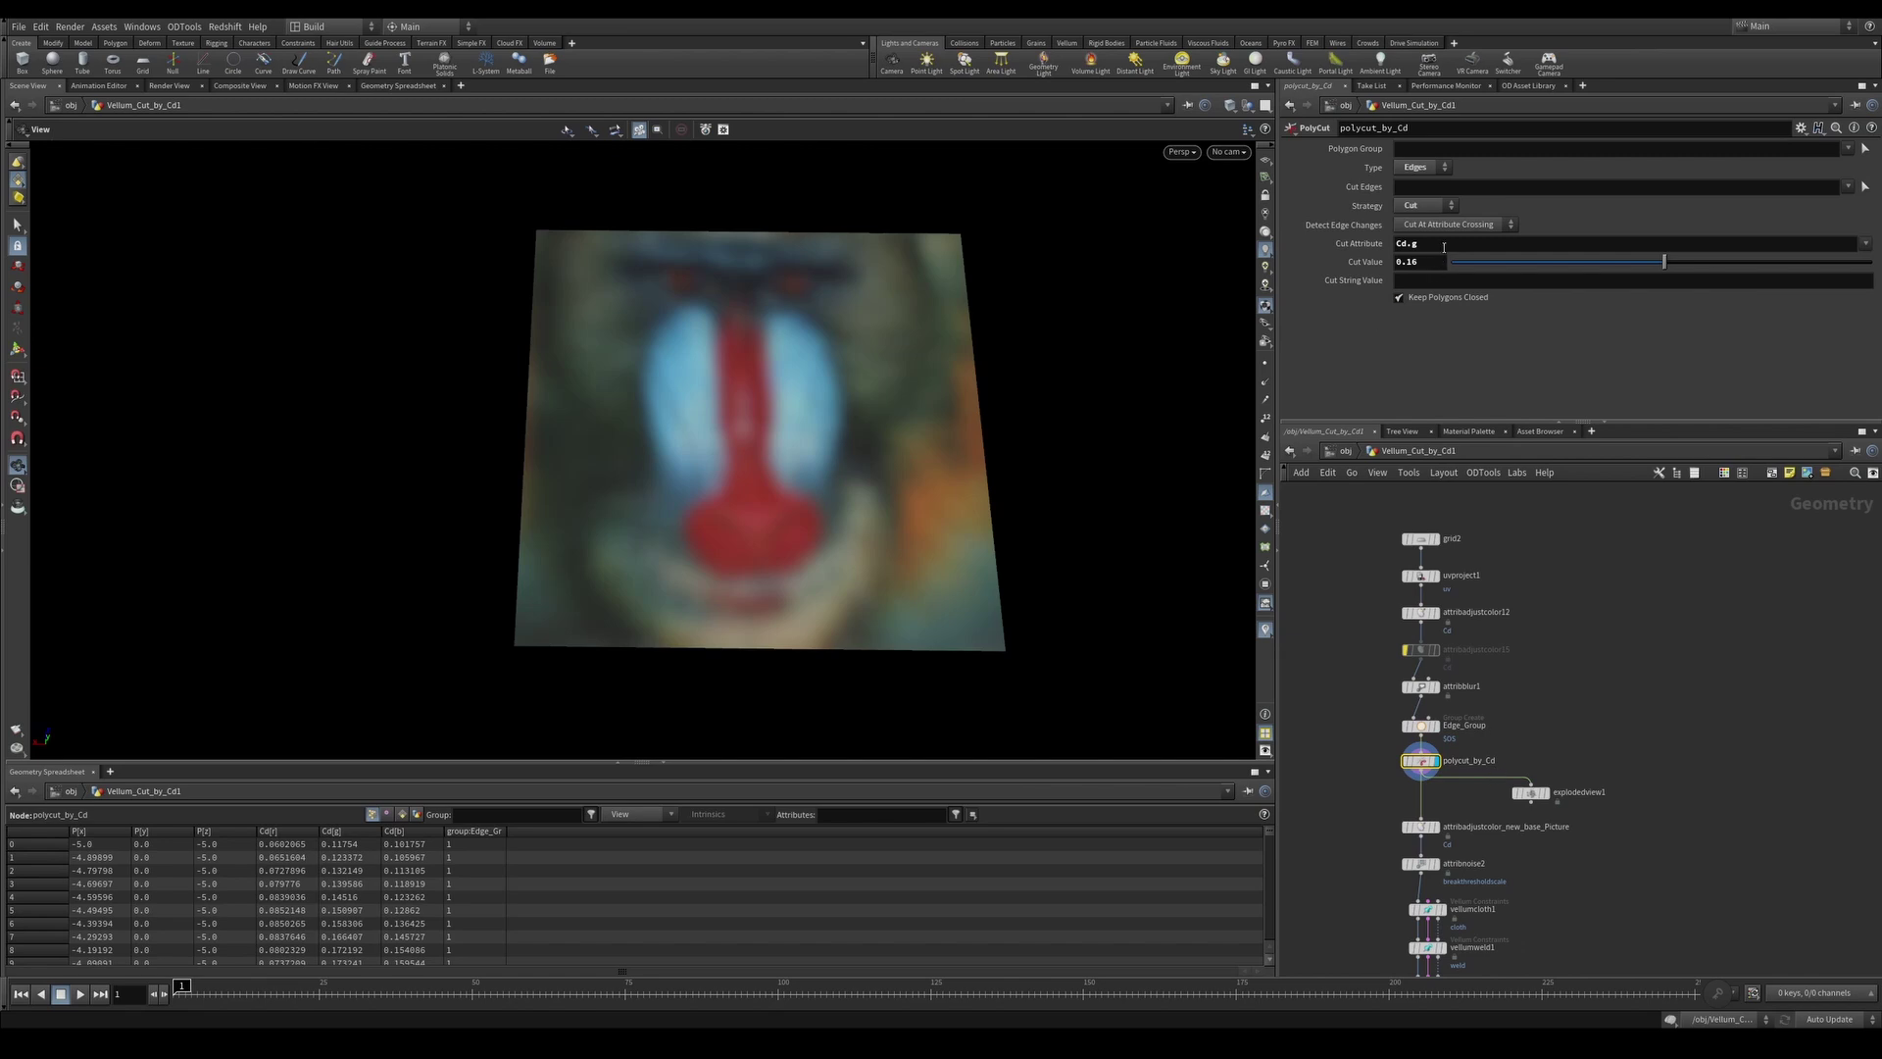
left_click_drag(1444, 247, 1390, 256)
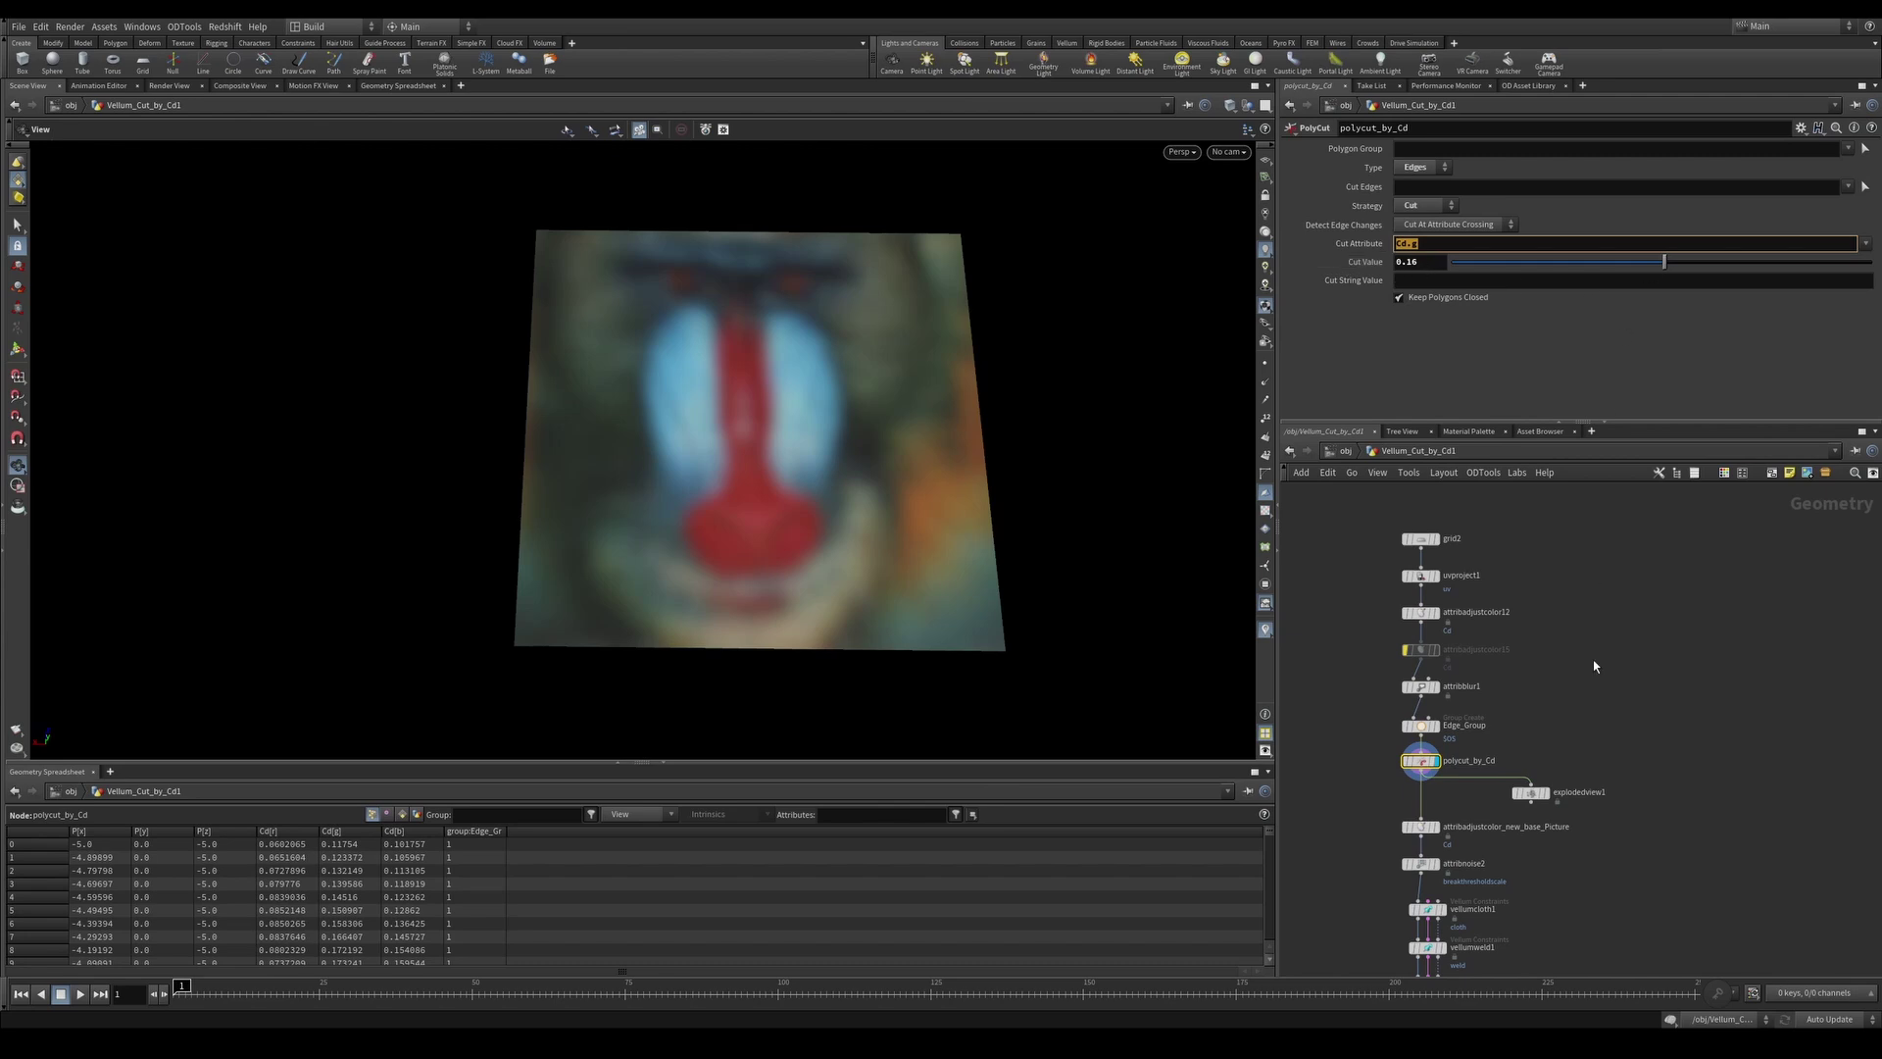
left_click(1543, 792)
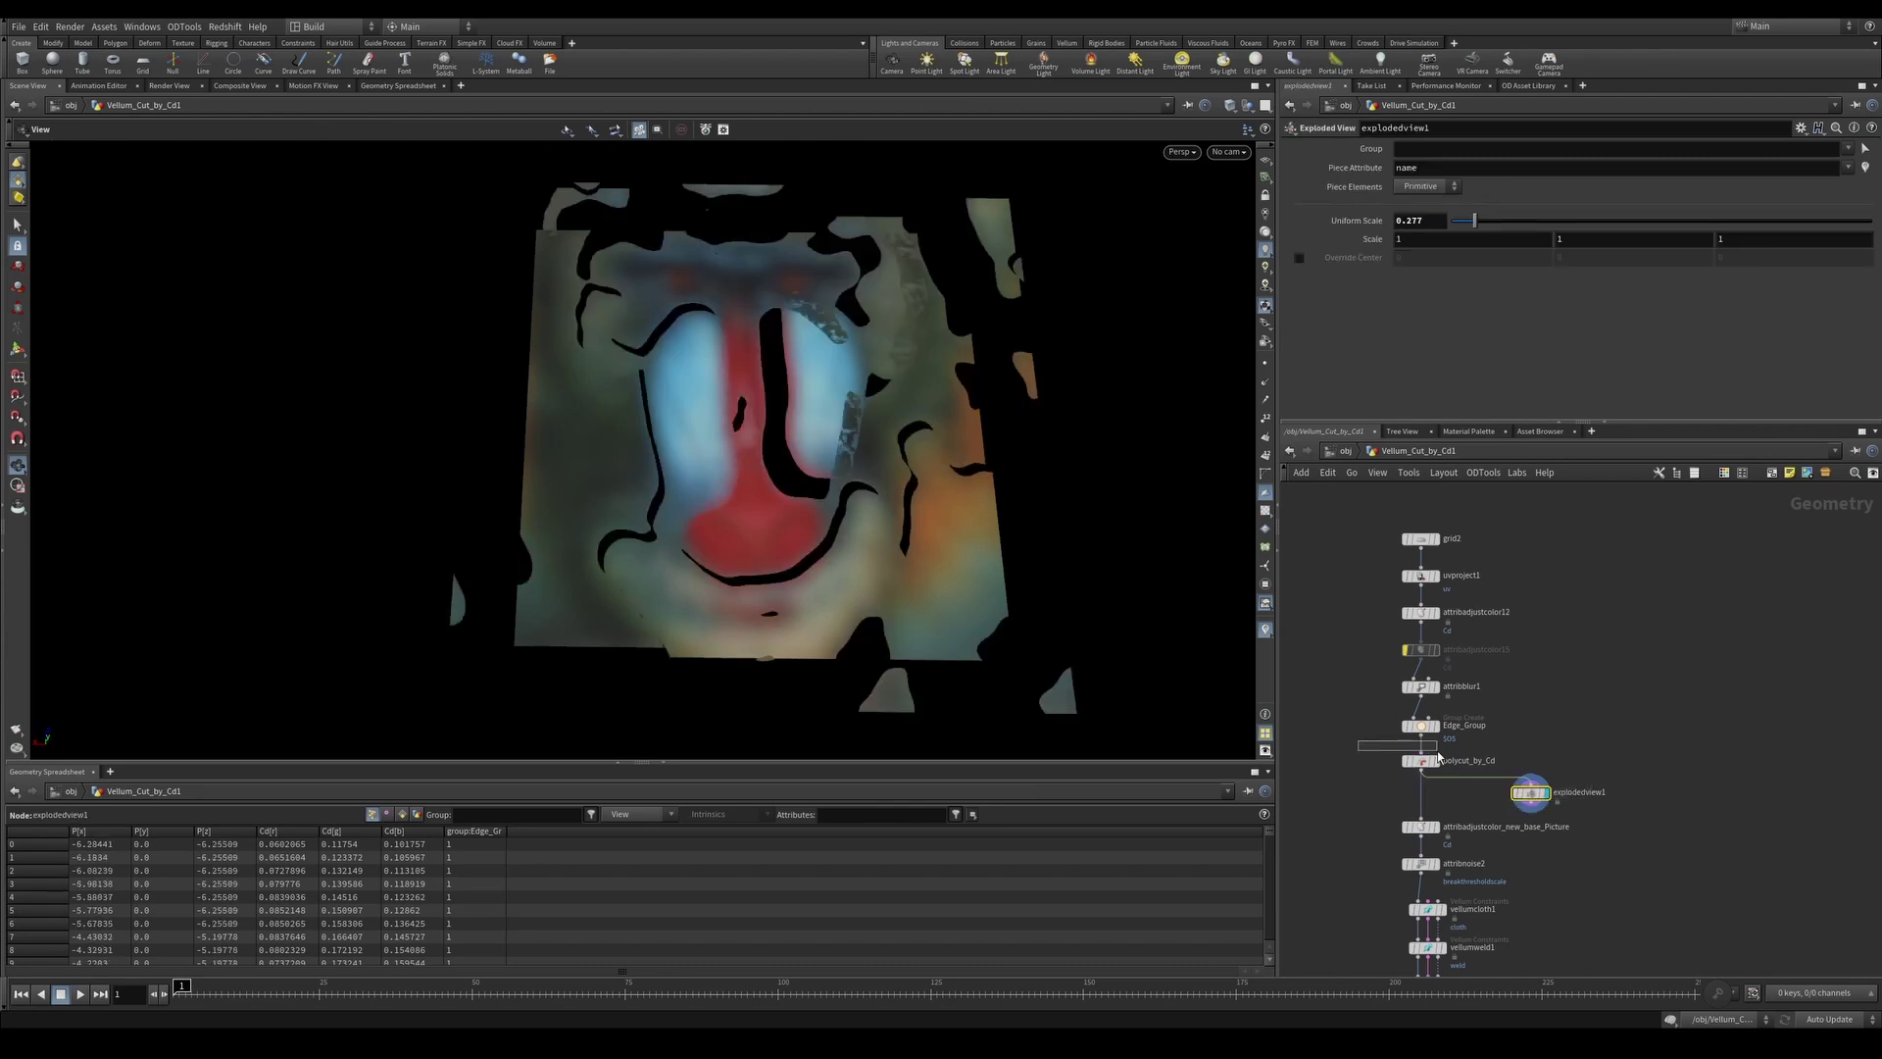
Try a cut value of 0.4 on polycut_by_Cd and undo the change
left_click_drag(1438, 757, 1441, 765)
left_click_drag(1656, 265, 1674, 265)
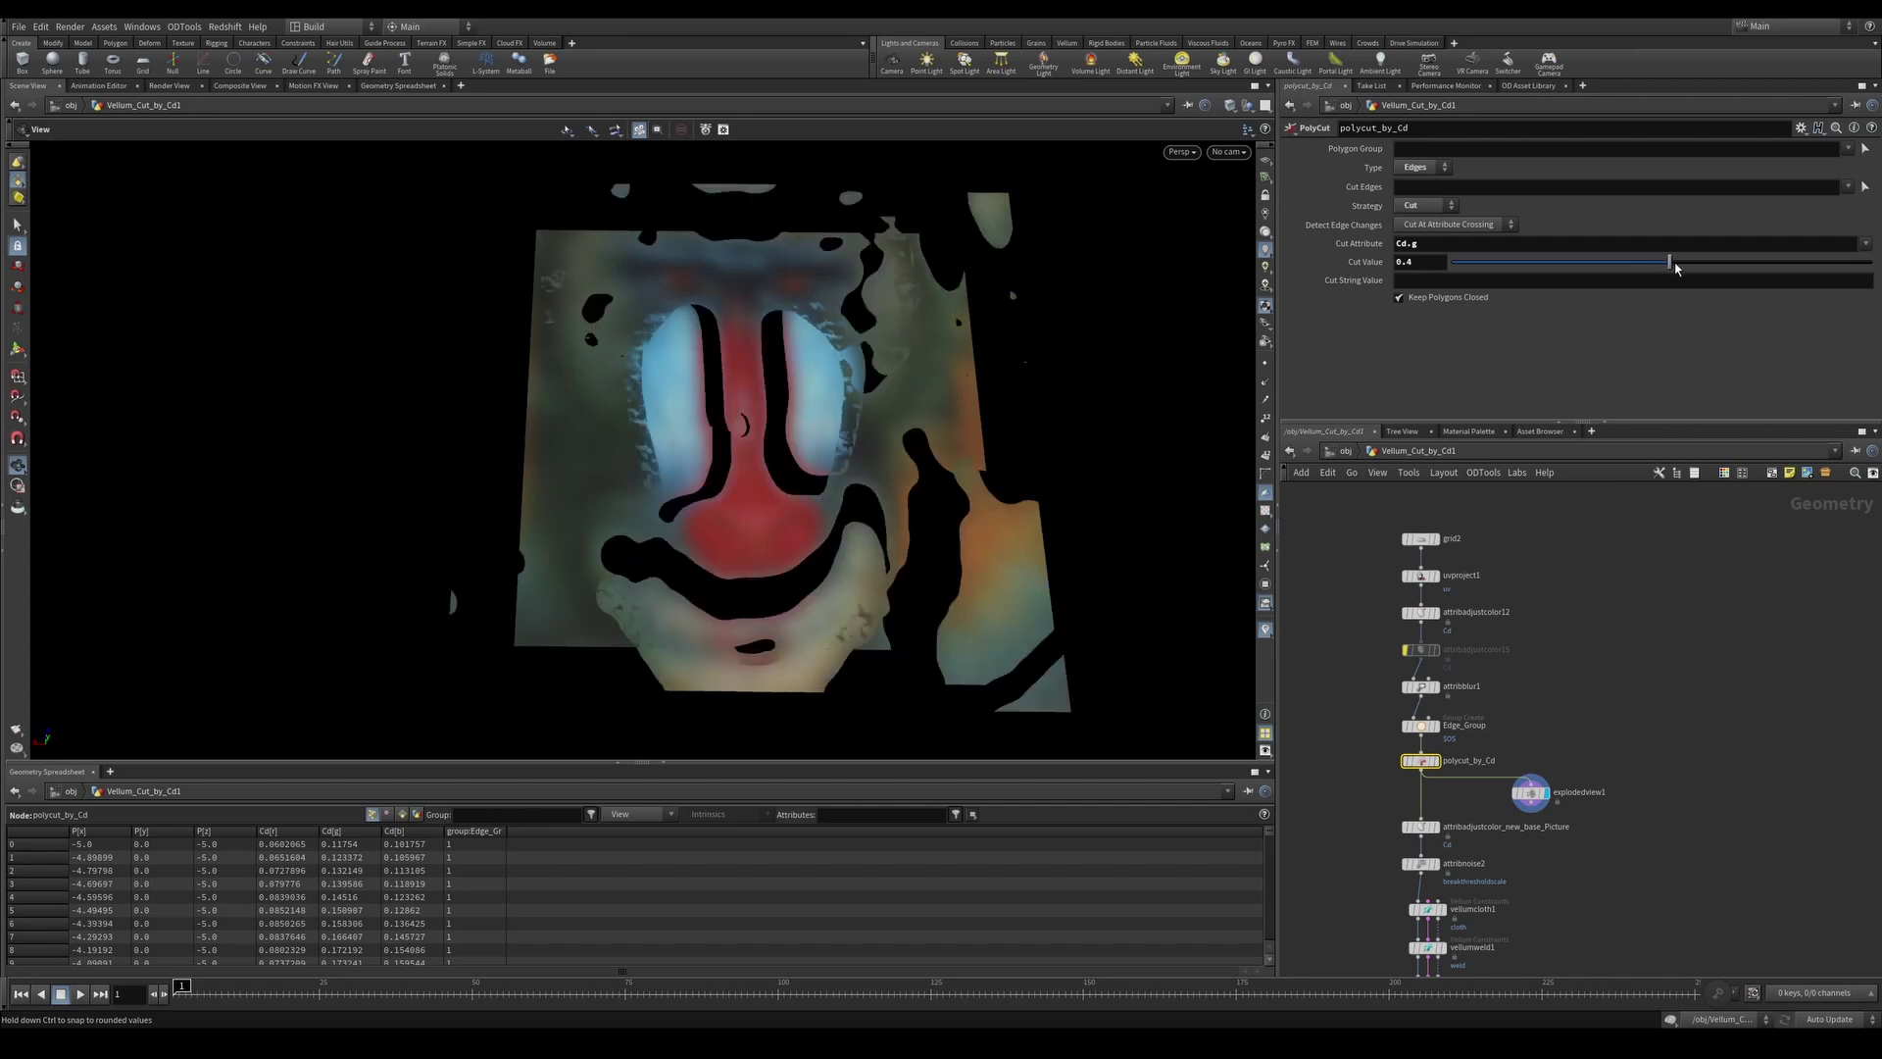
key("ctrl+z")
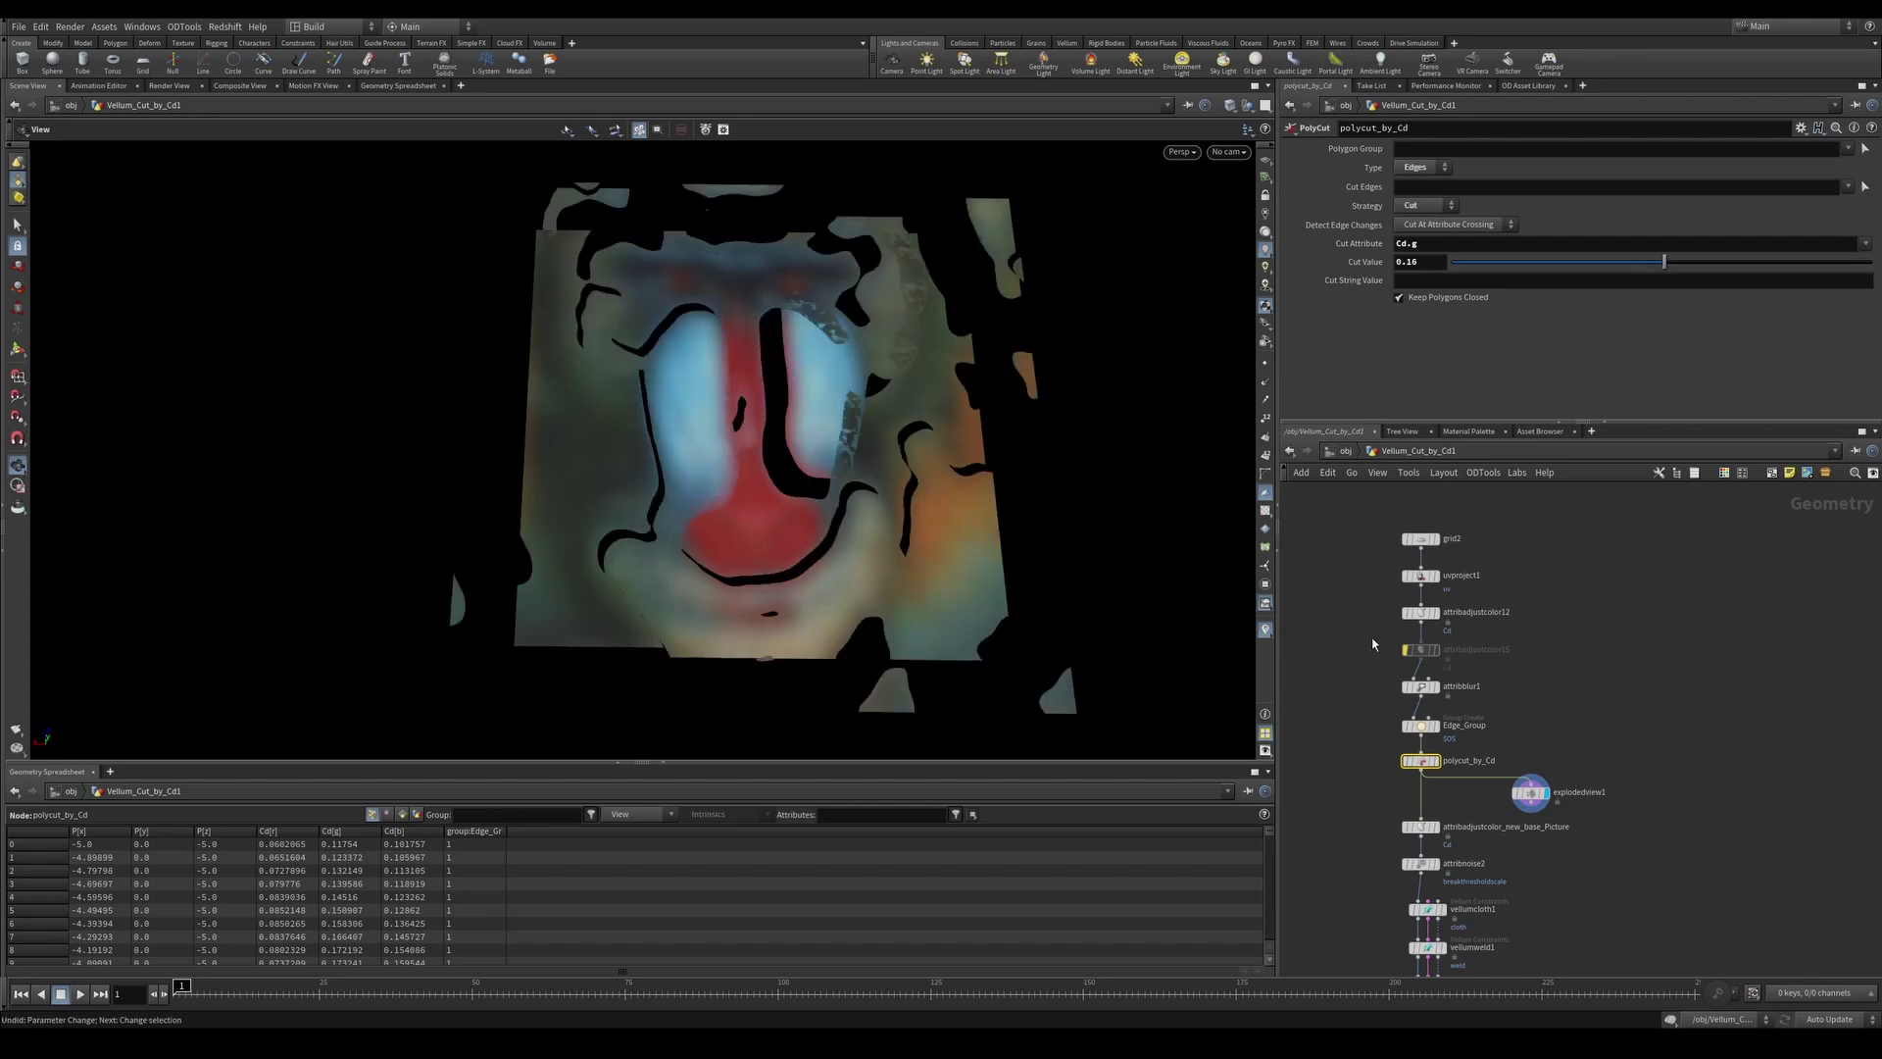
Try 0 blurring iterations on attribblur1 and return the setting to 5
left_click_drag(1374, 671, 1505, 688)
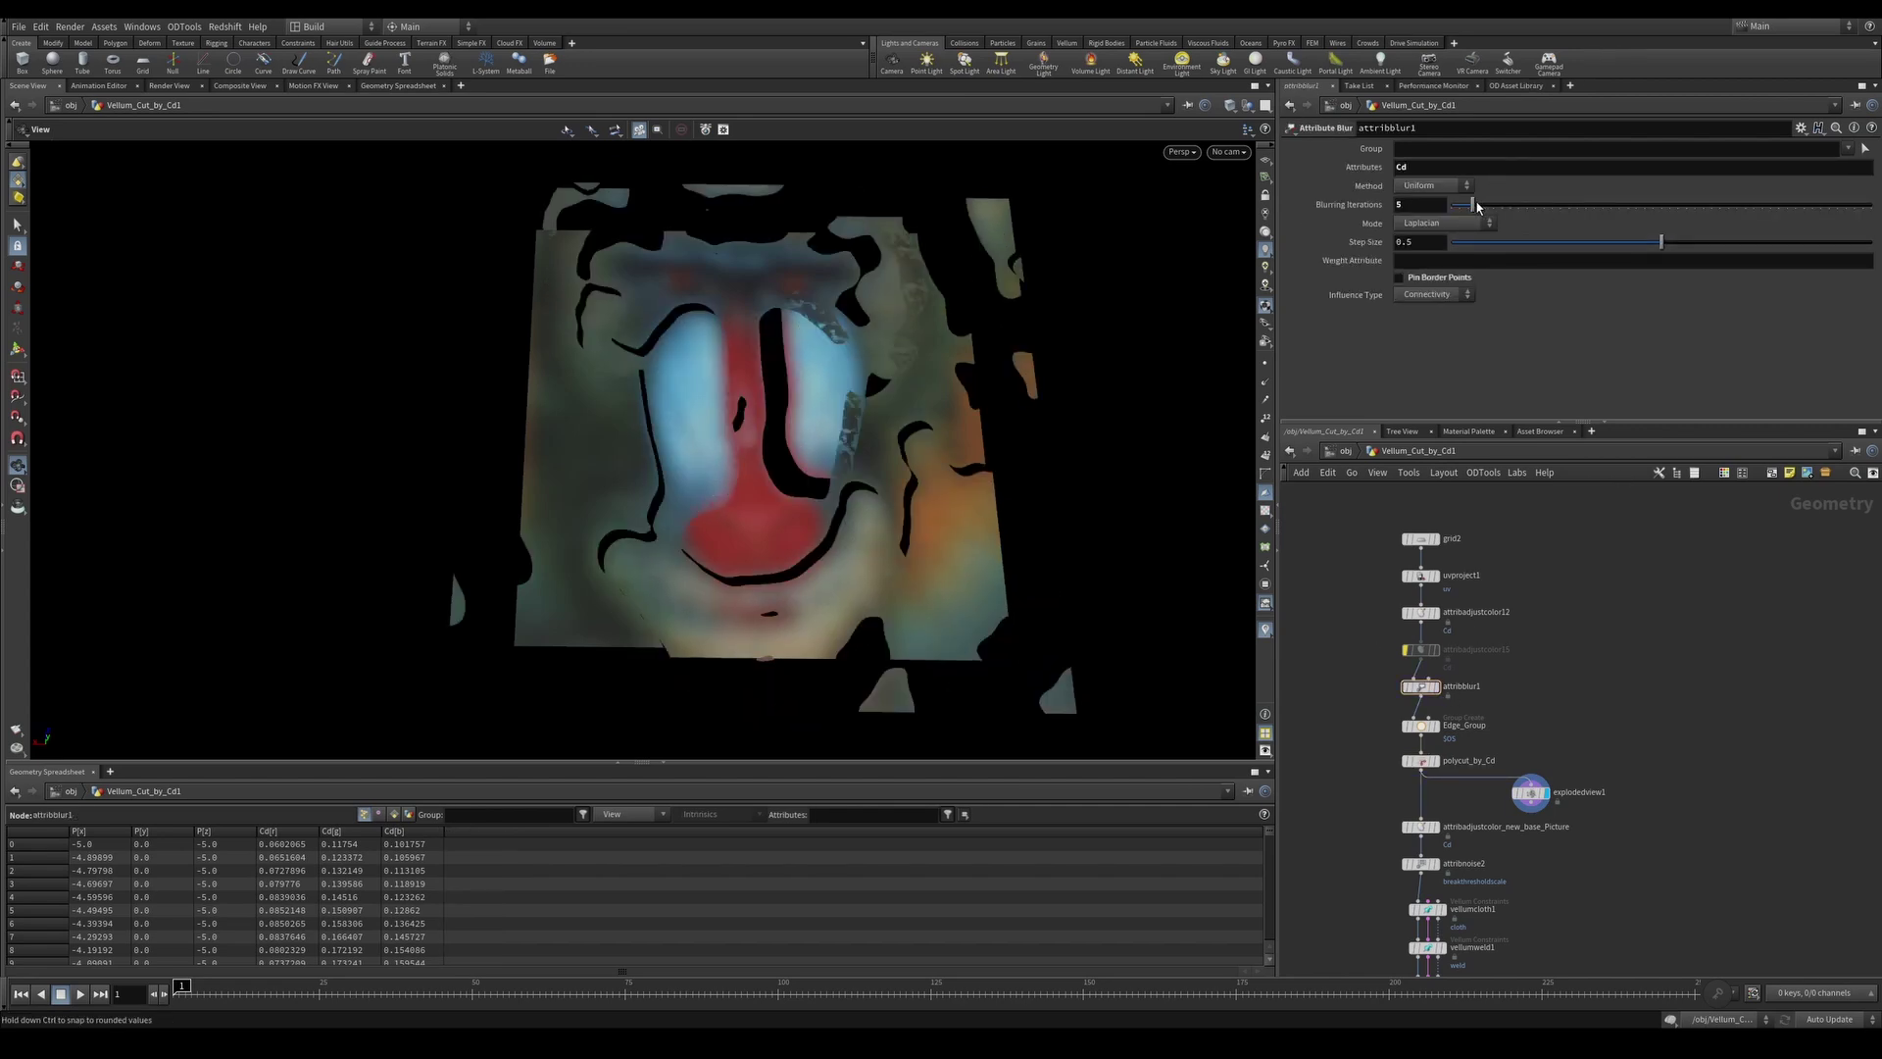
left_click_drag(1477, 205, 1454, 209)
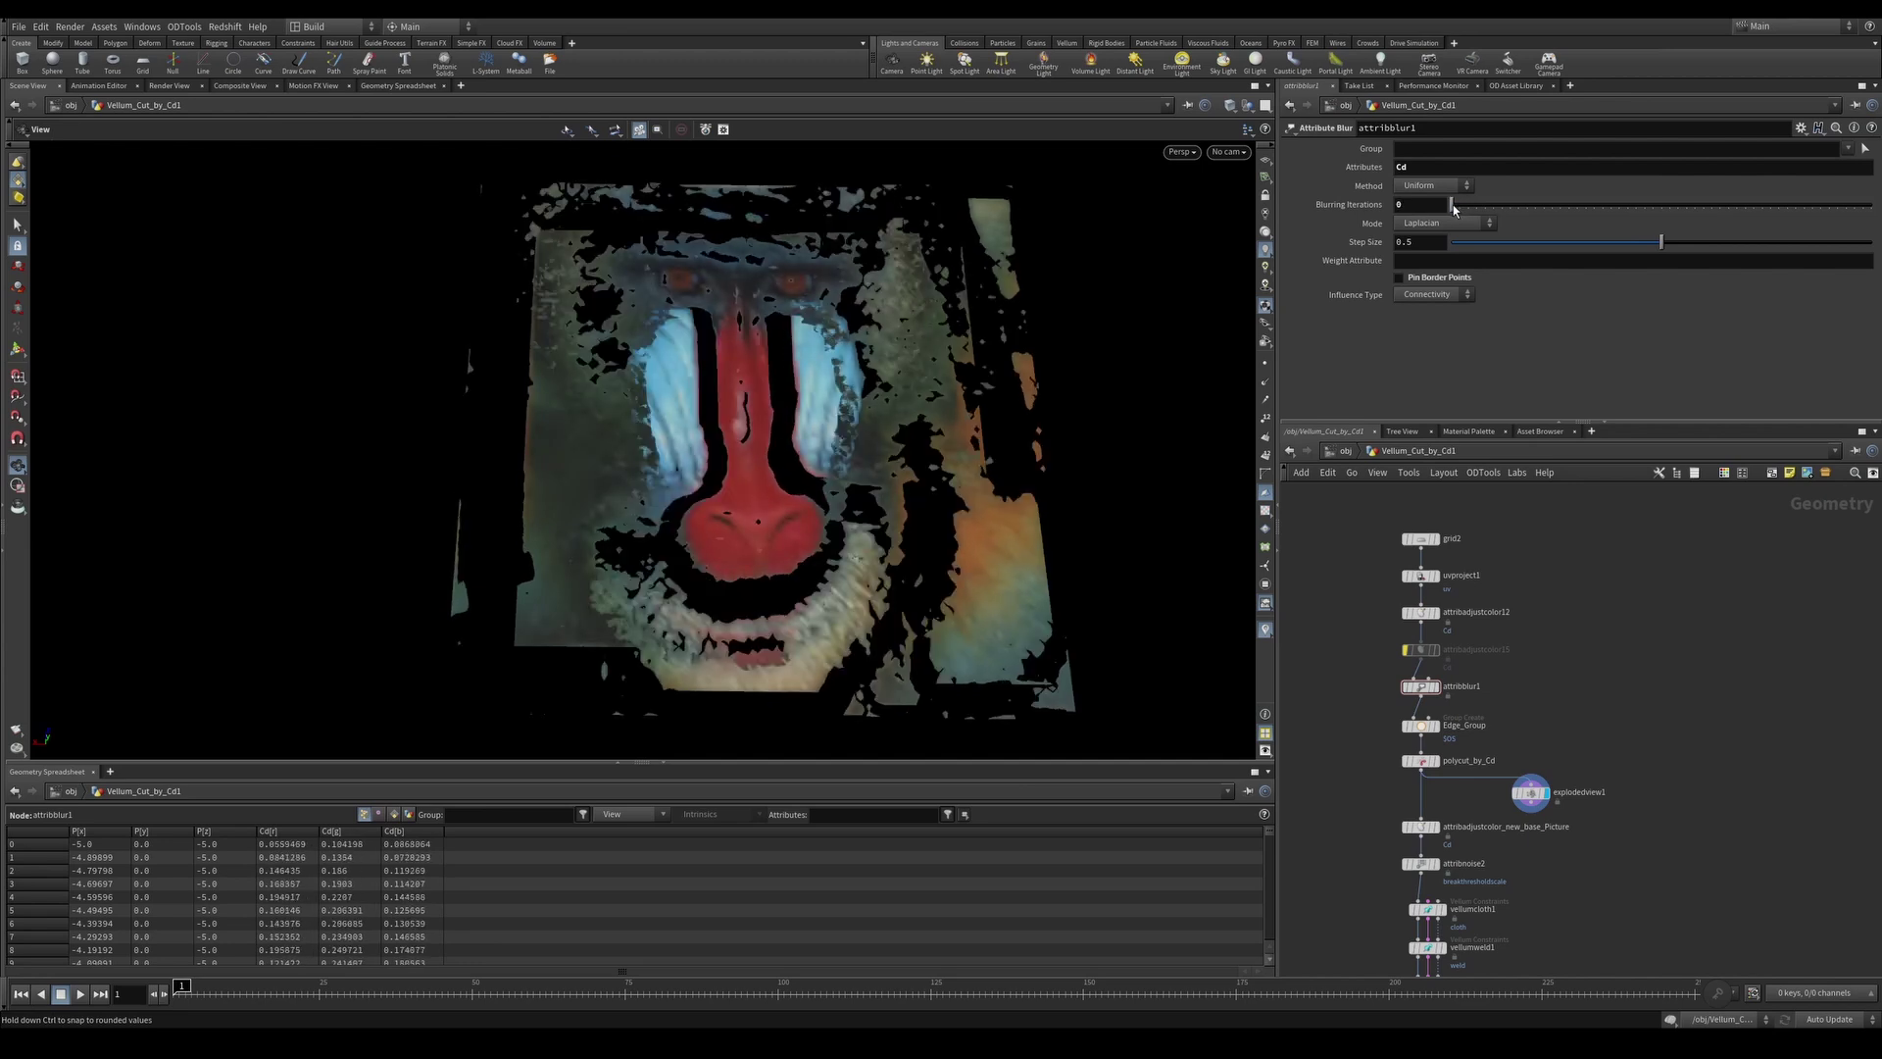
left_click_drag(1453, 204, 1472, 205)
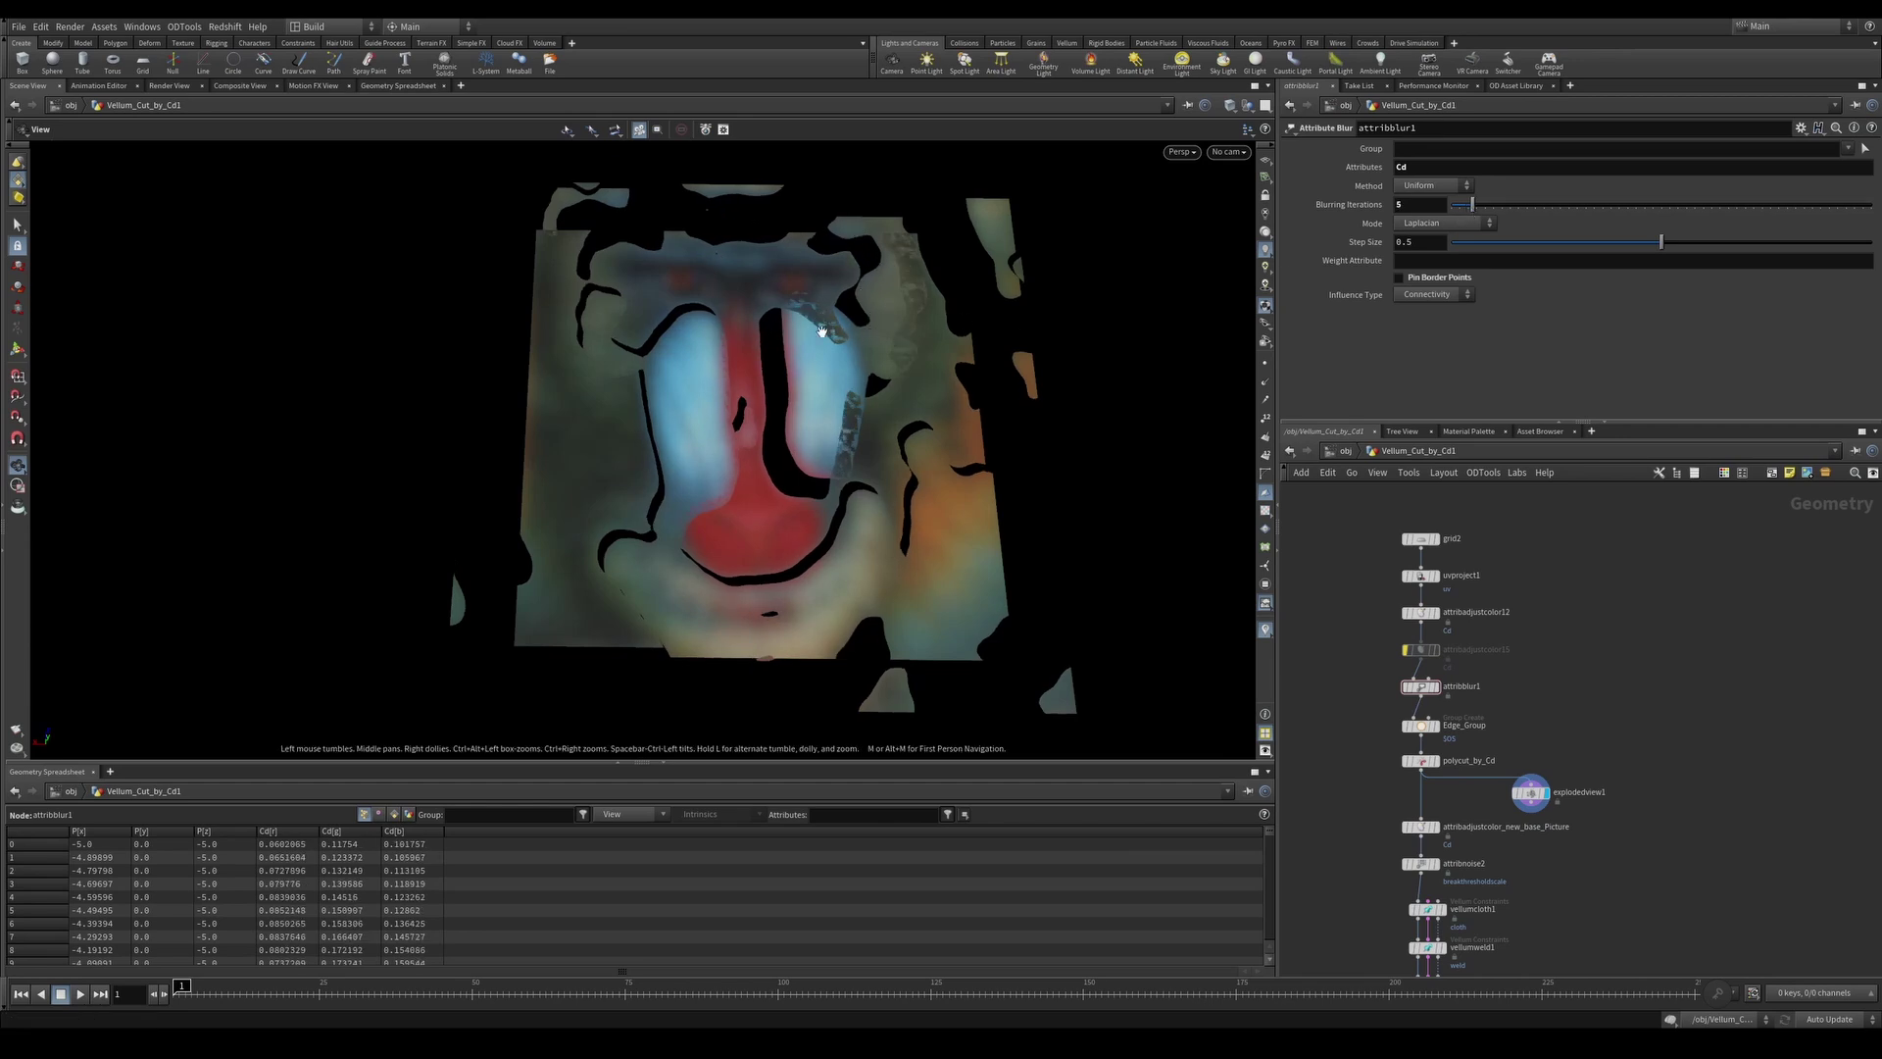
Set the colour correction Value of attribadjustcolor12 to 1.33
left_click_drag(1434, 614, 1435, 615)
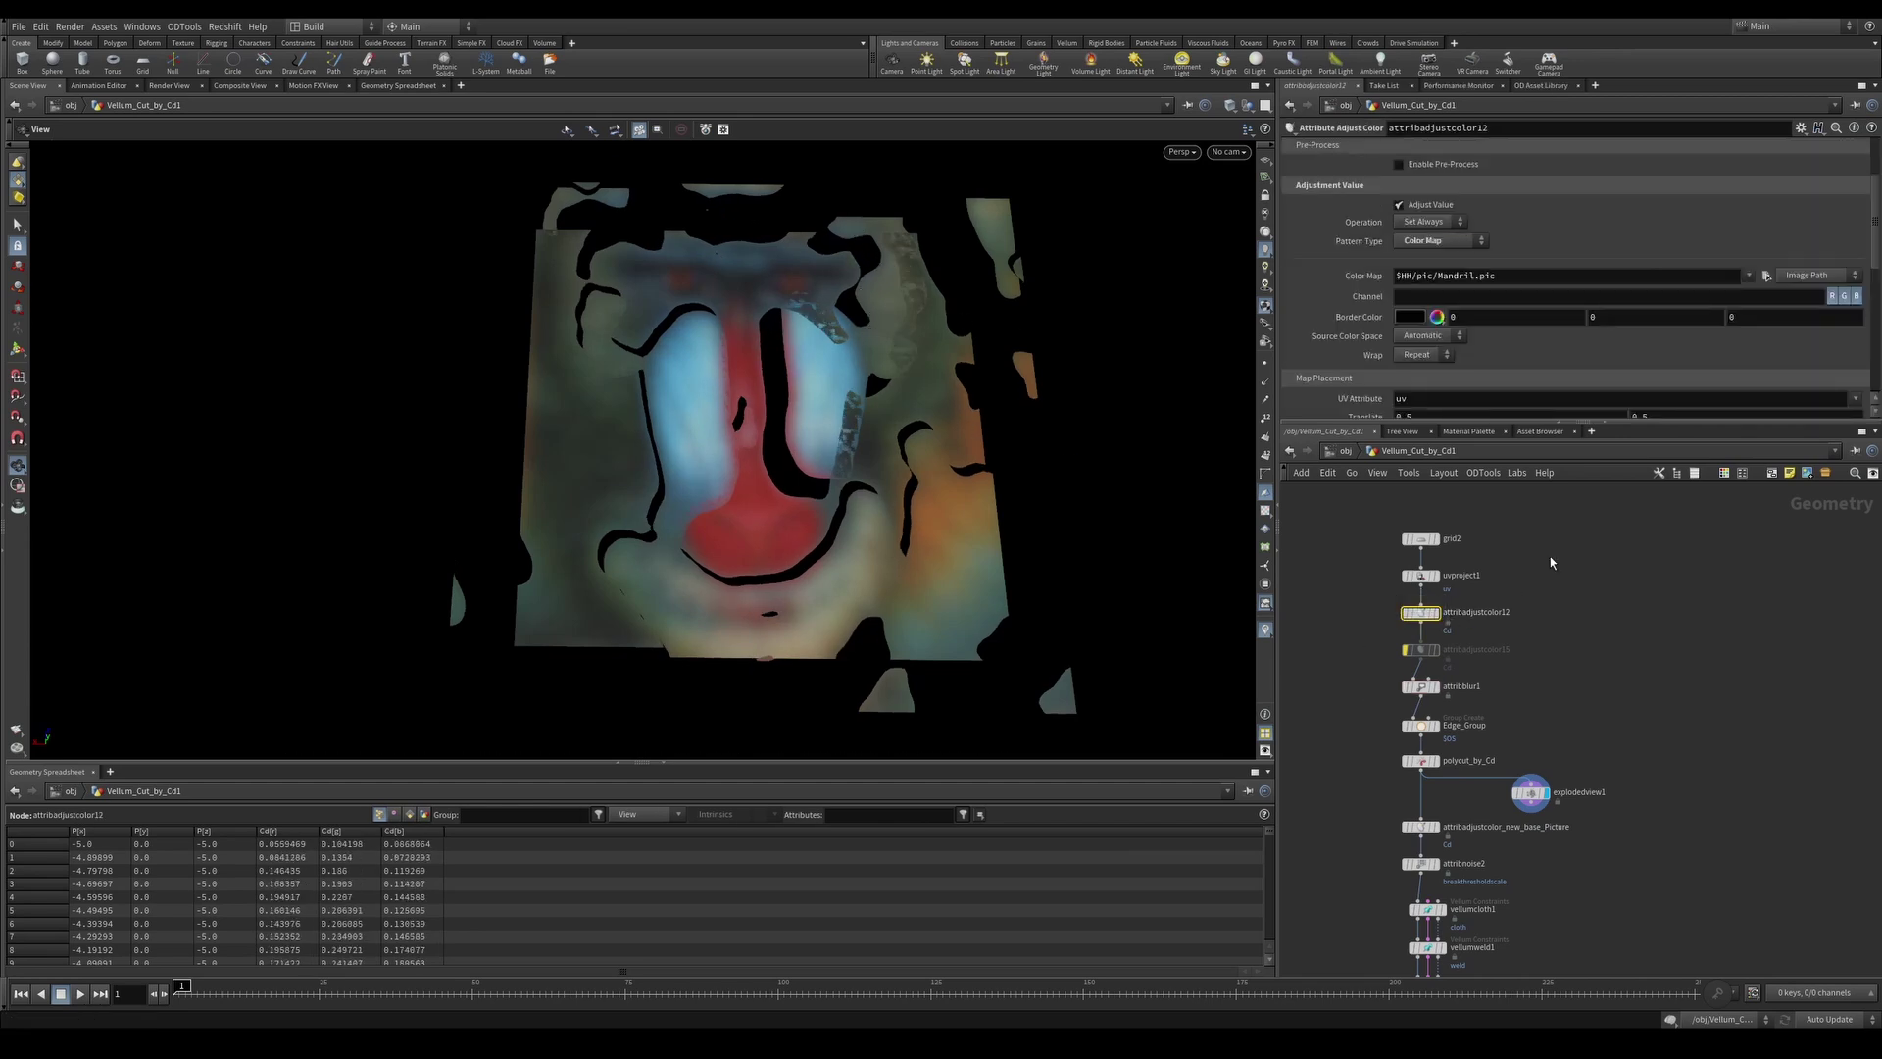
left_click_drag(1876, 194, 1874, 284)
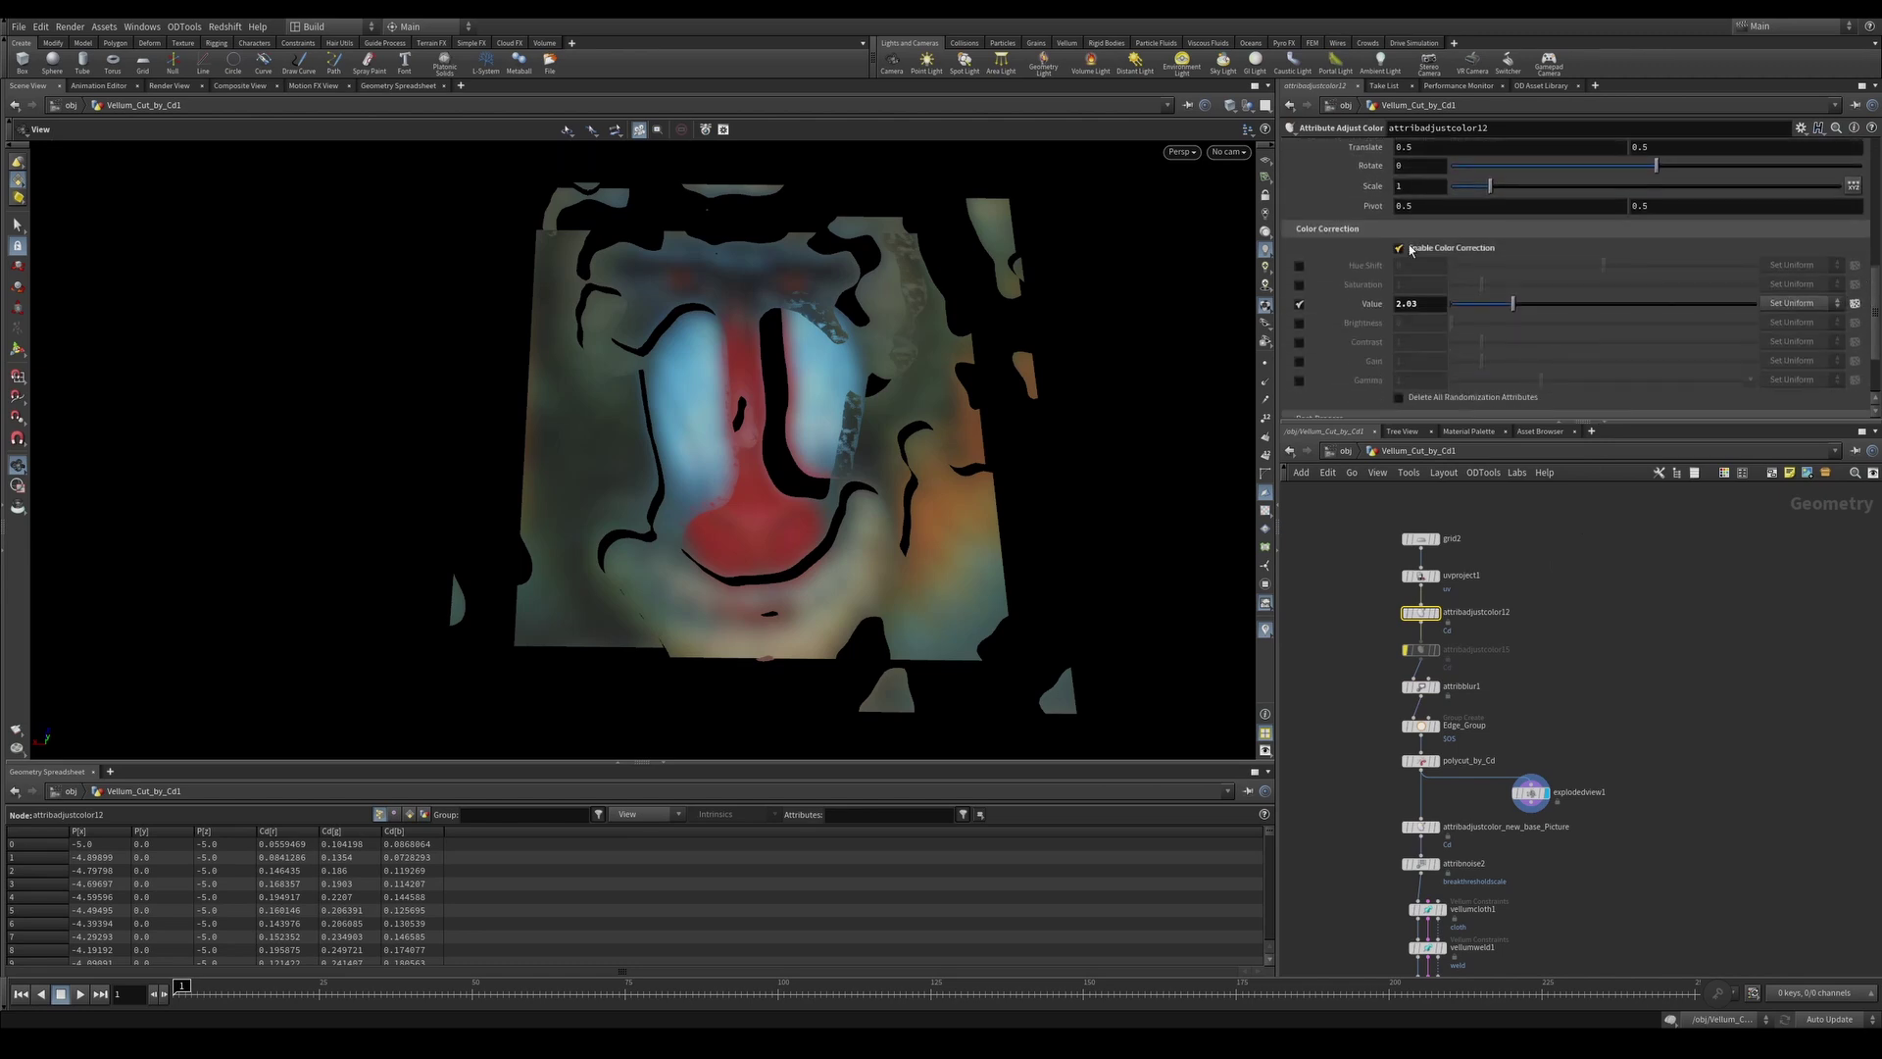
mouse_move(1493, 310)
left_mouse_down()
mouse_move(1558, 304)
mouse_move(1493, 304)
left_mouse_up()
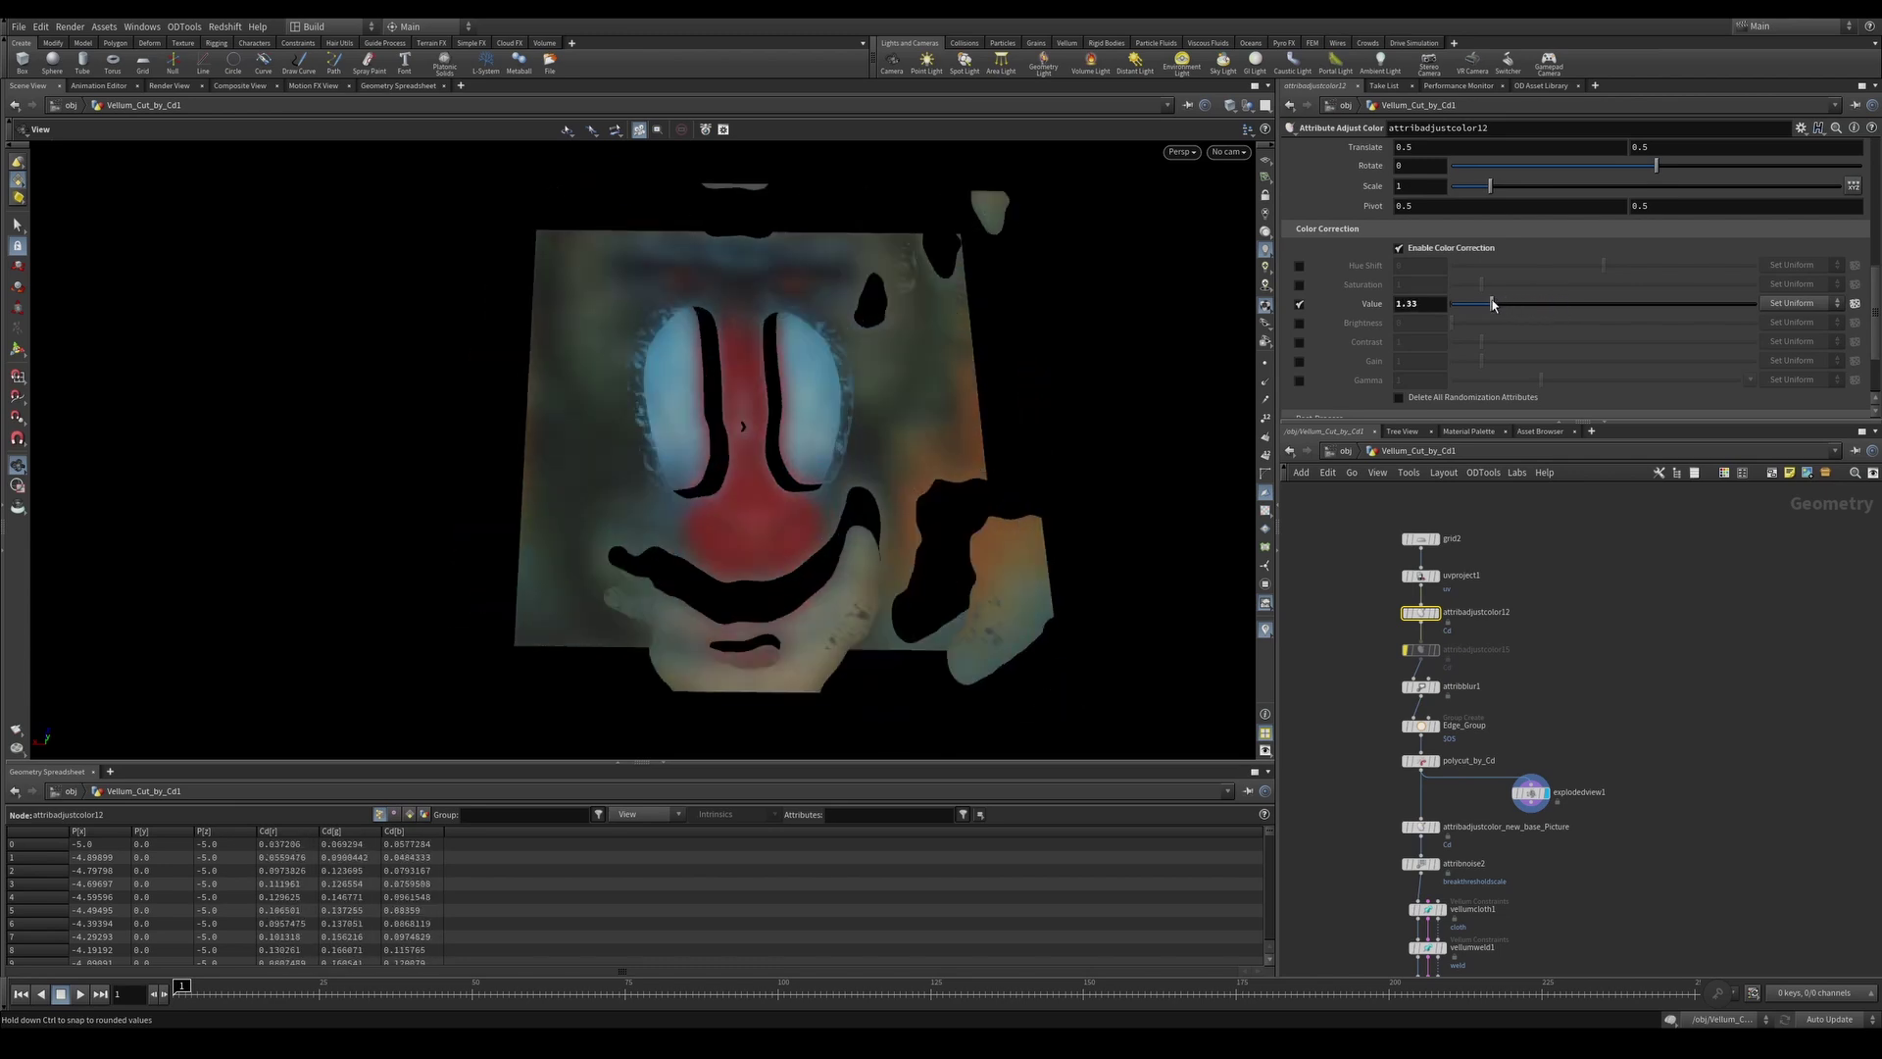
Try a hue shift on attribadjustcolor12 and disable it again
left_click(1299, 266)
mouse_move(1603, 266)
left_mouse_down()
mouse_move(1489, 278)
mouse_move(1679, 266)
mouse_move(1575, 279)
left_mouse_up()
left_click(1300, 268)
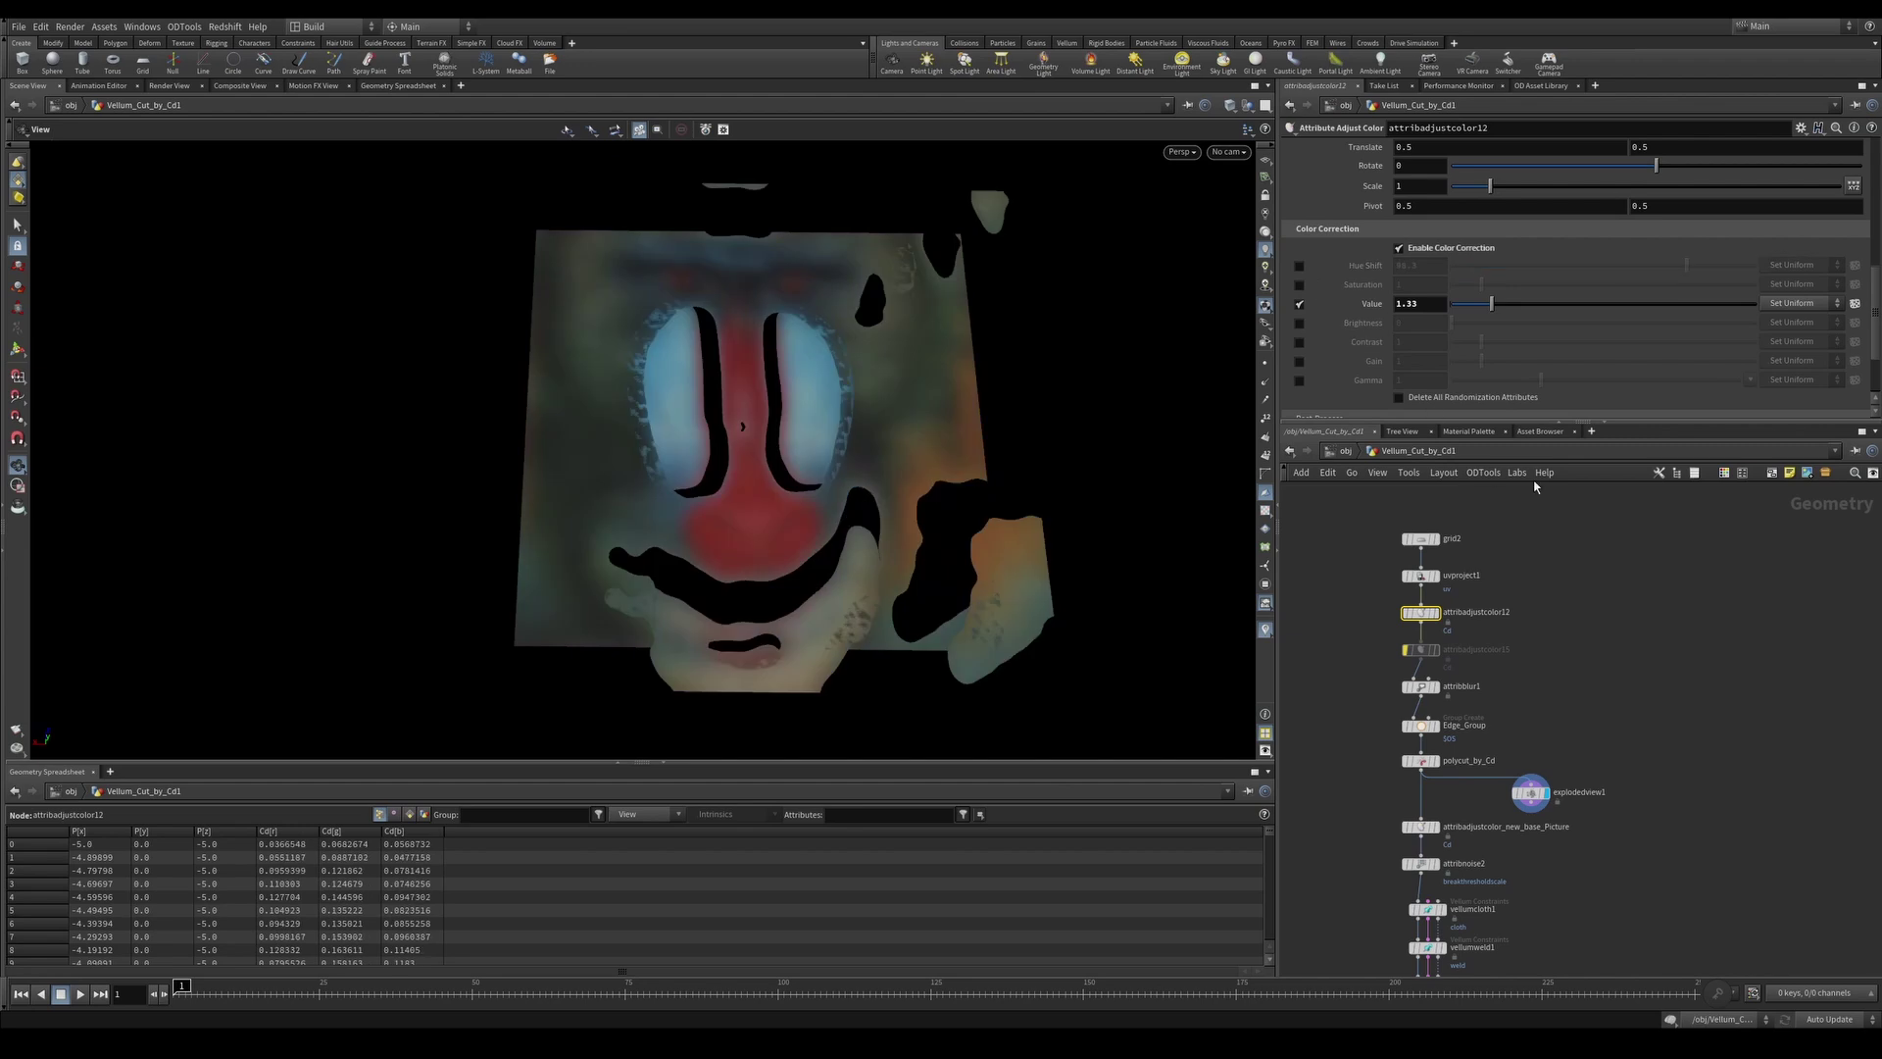
Save the scene and re-enable the bypassed attribadjustcolor15 noise node
left_click(1420, 649)
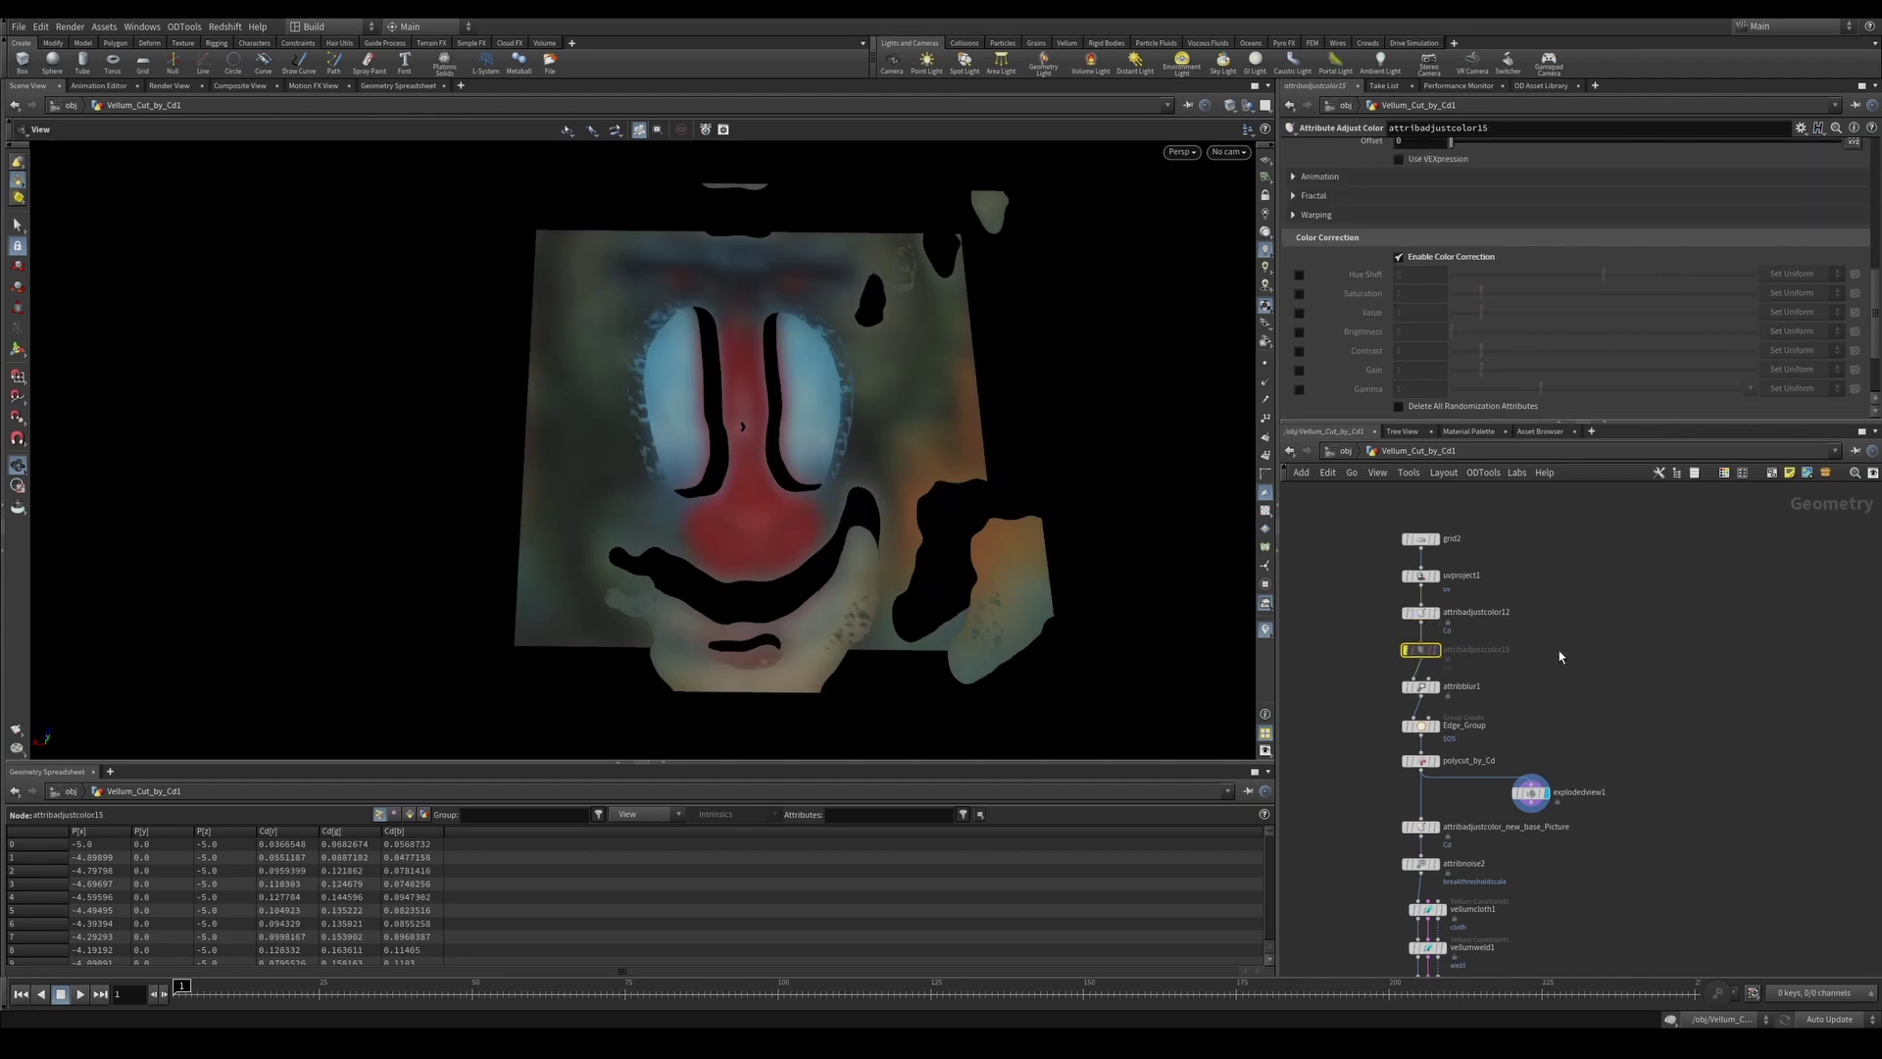
scroll(1558, 656, "down", 1)
key("ctrl+s")
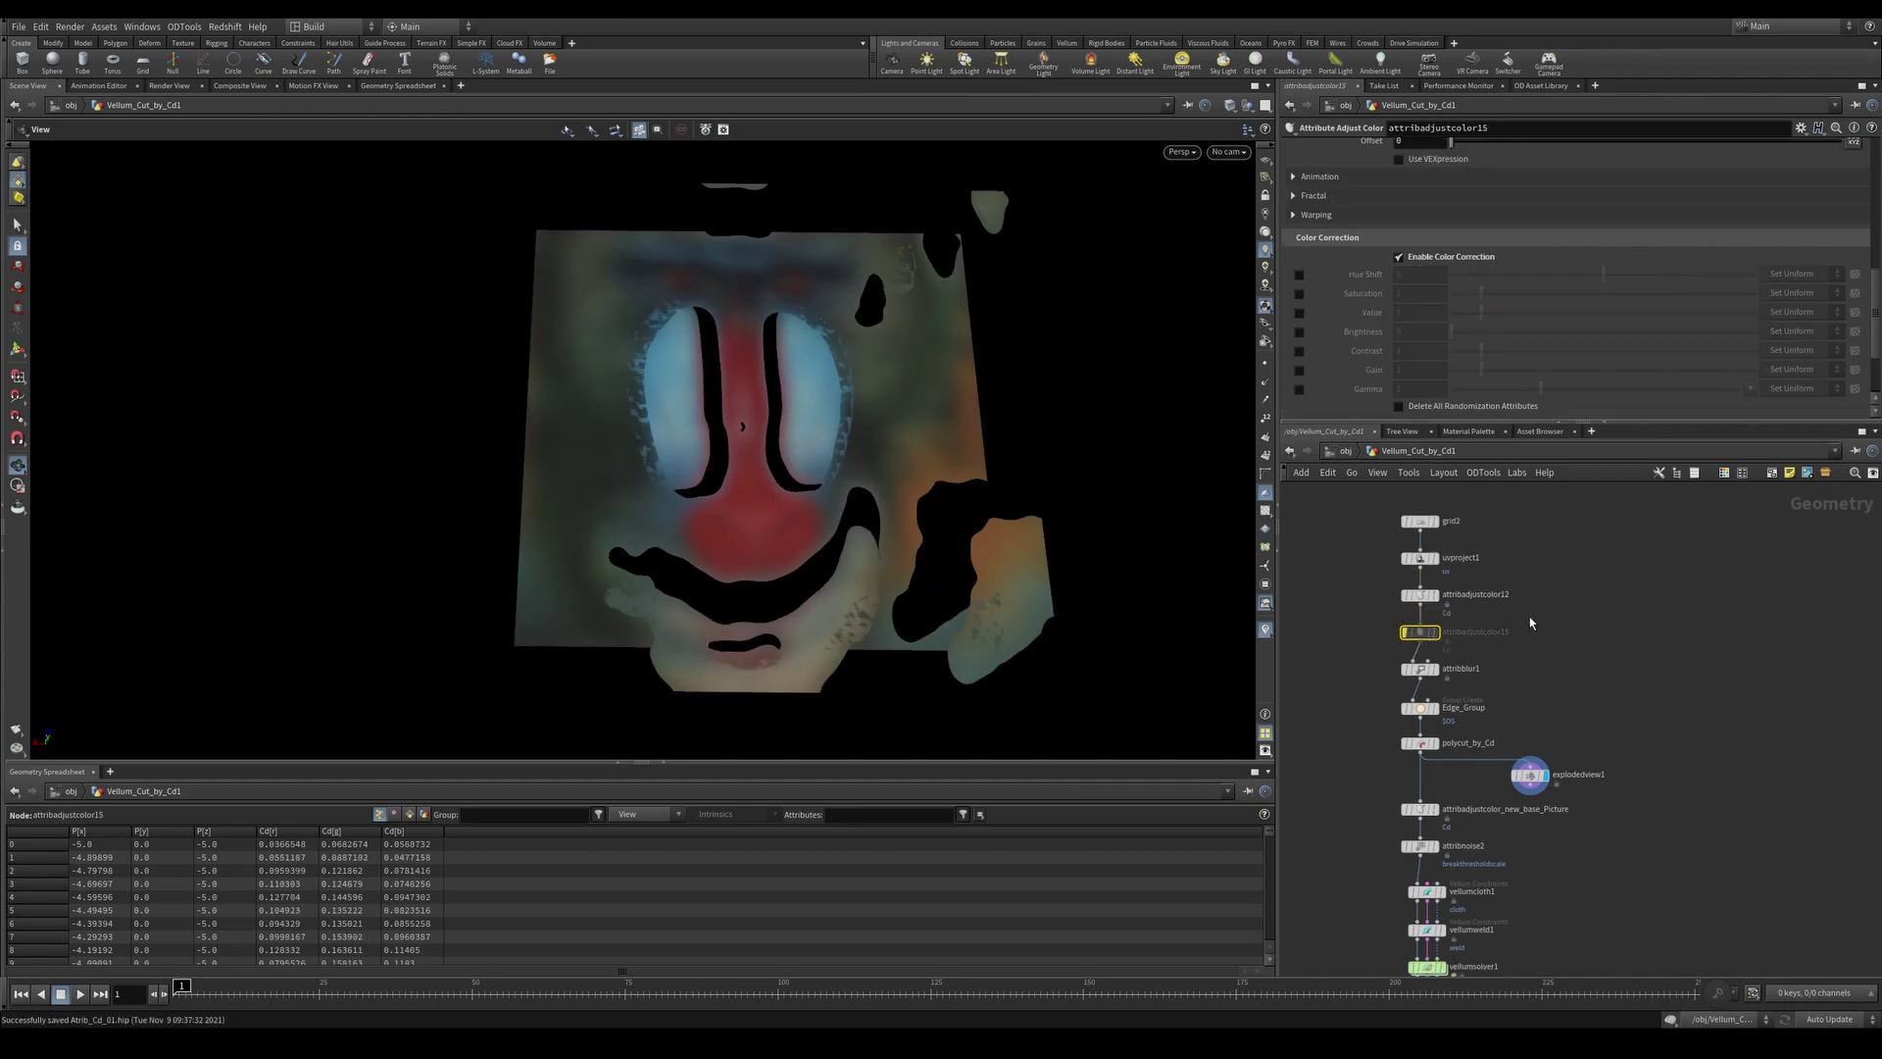
key("b")
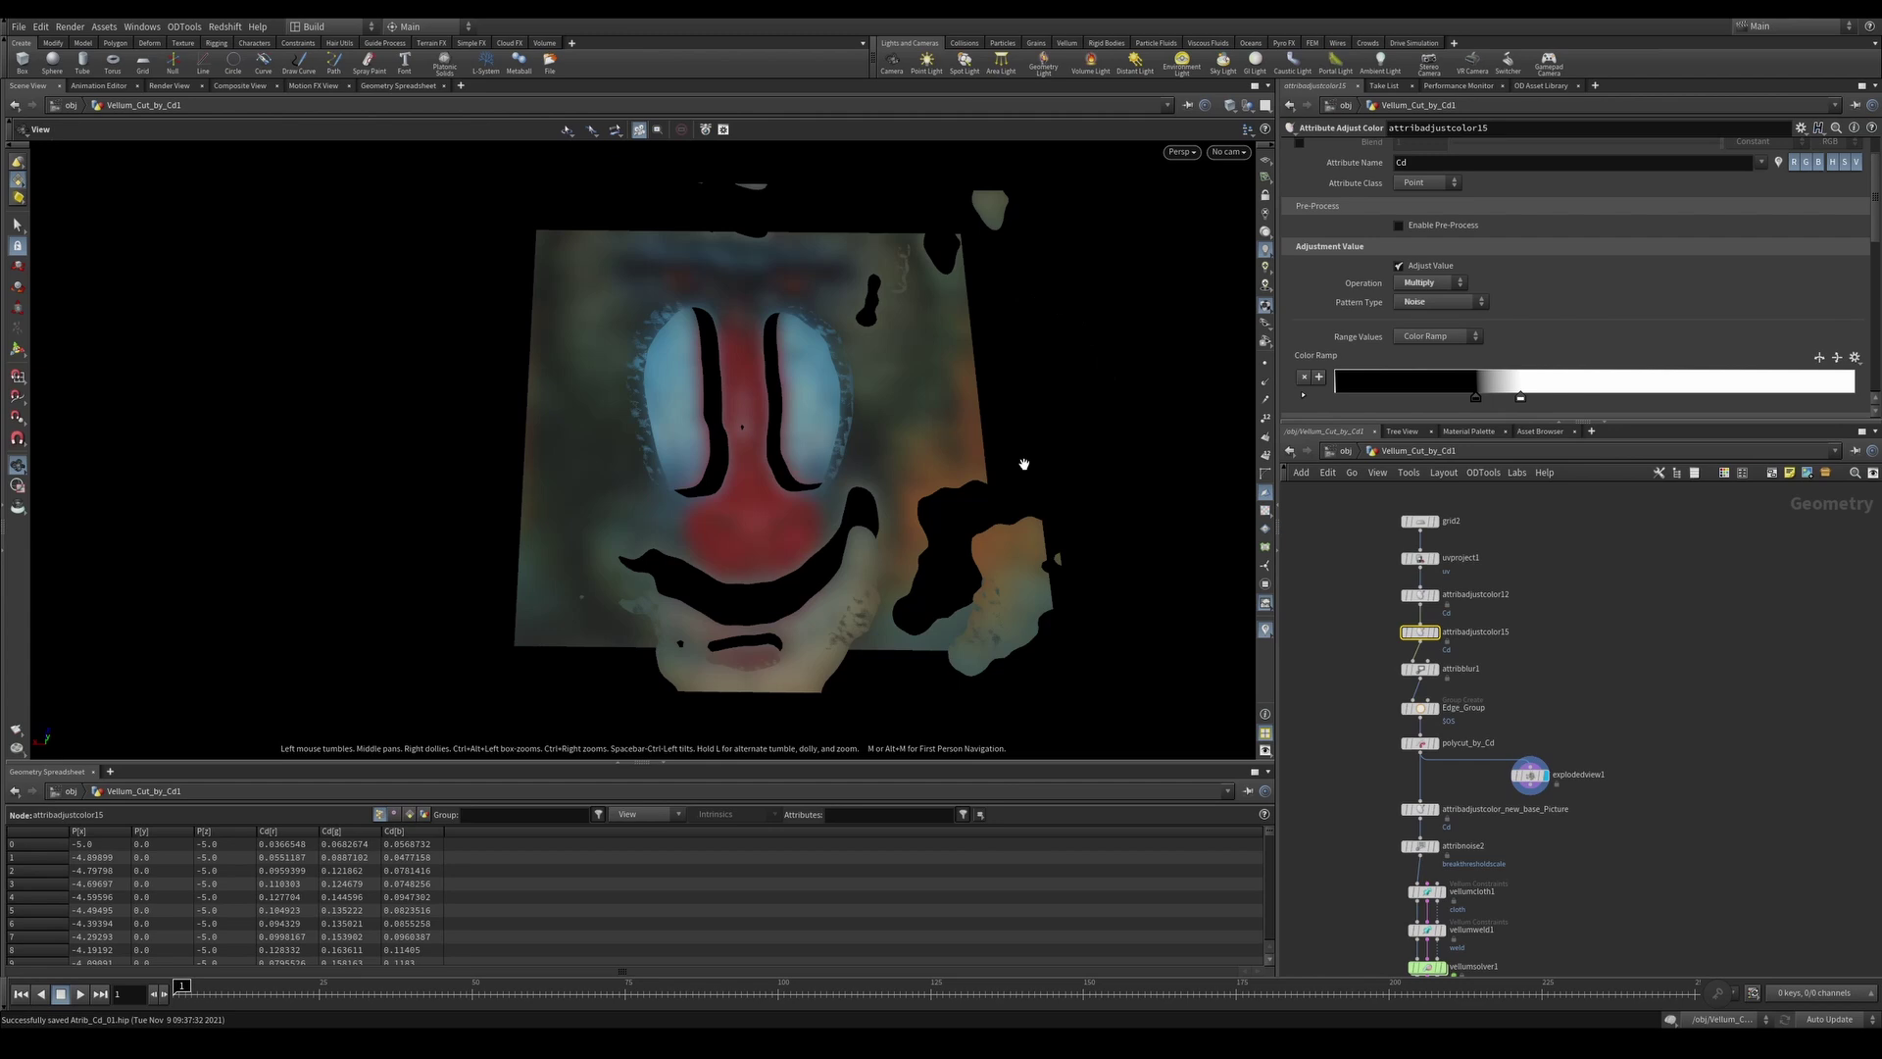
Set the operation of attribadjustcolor15 to Set Always
mouse_move(1429, 638)
left_click(1450, 284)
left_click(1440, 314)
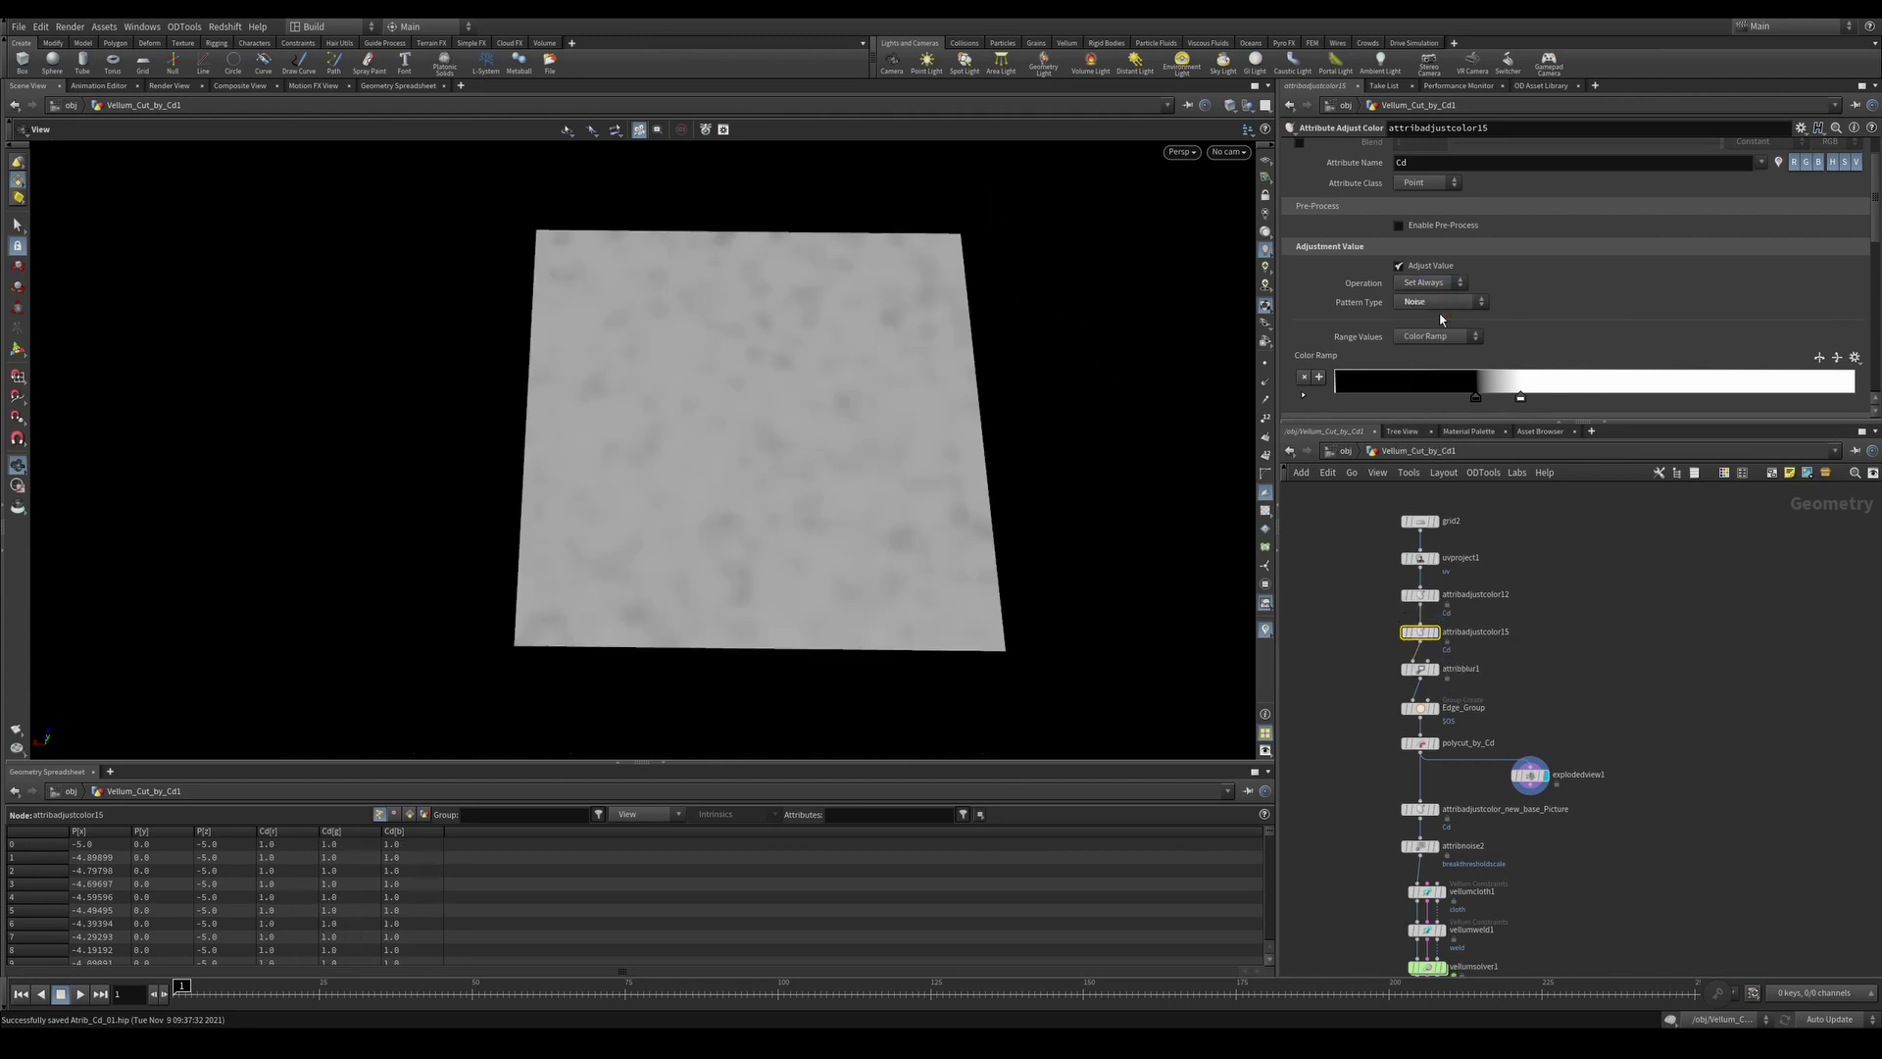
Set the operation of attribadjustcolor15 to Multiply
left_click_drag(877, 505, 862, 506)
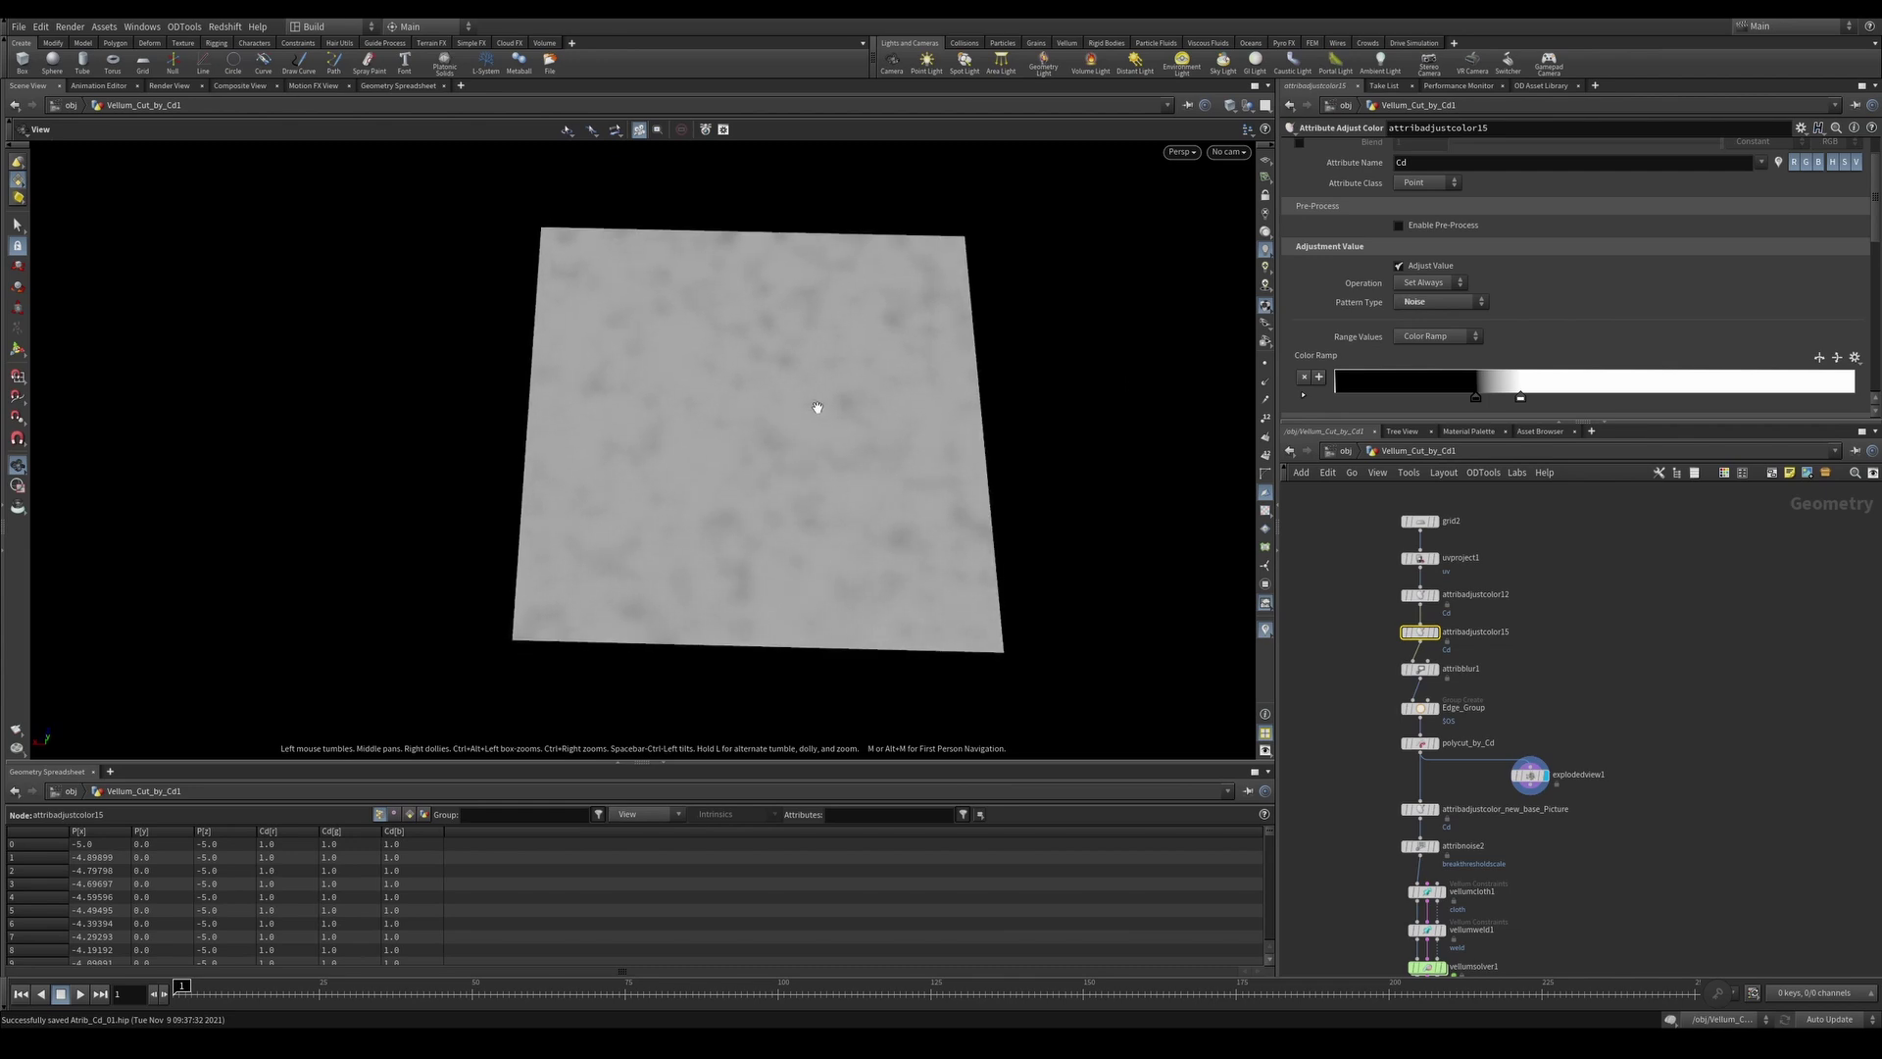
left_click(1443, 285)
left_click(1421, 362)
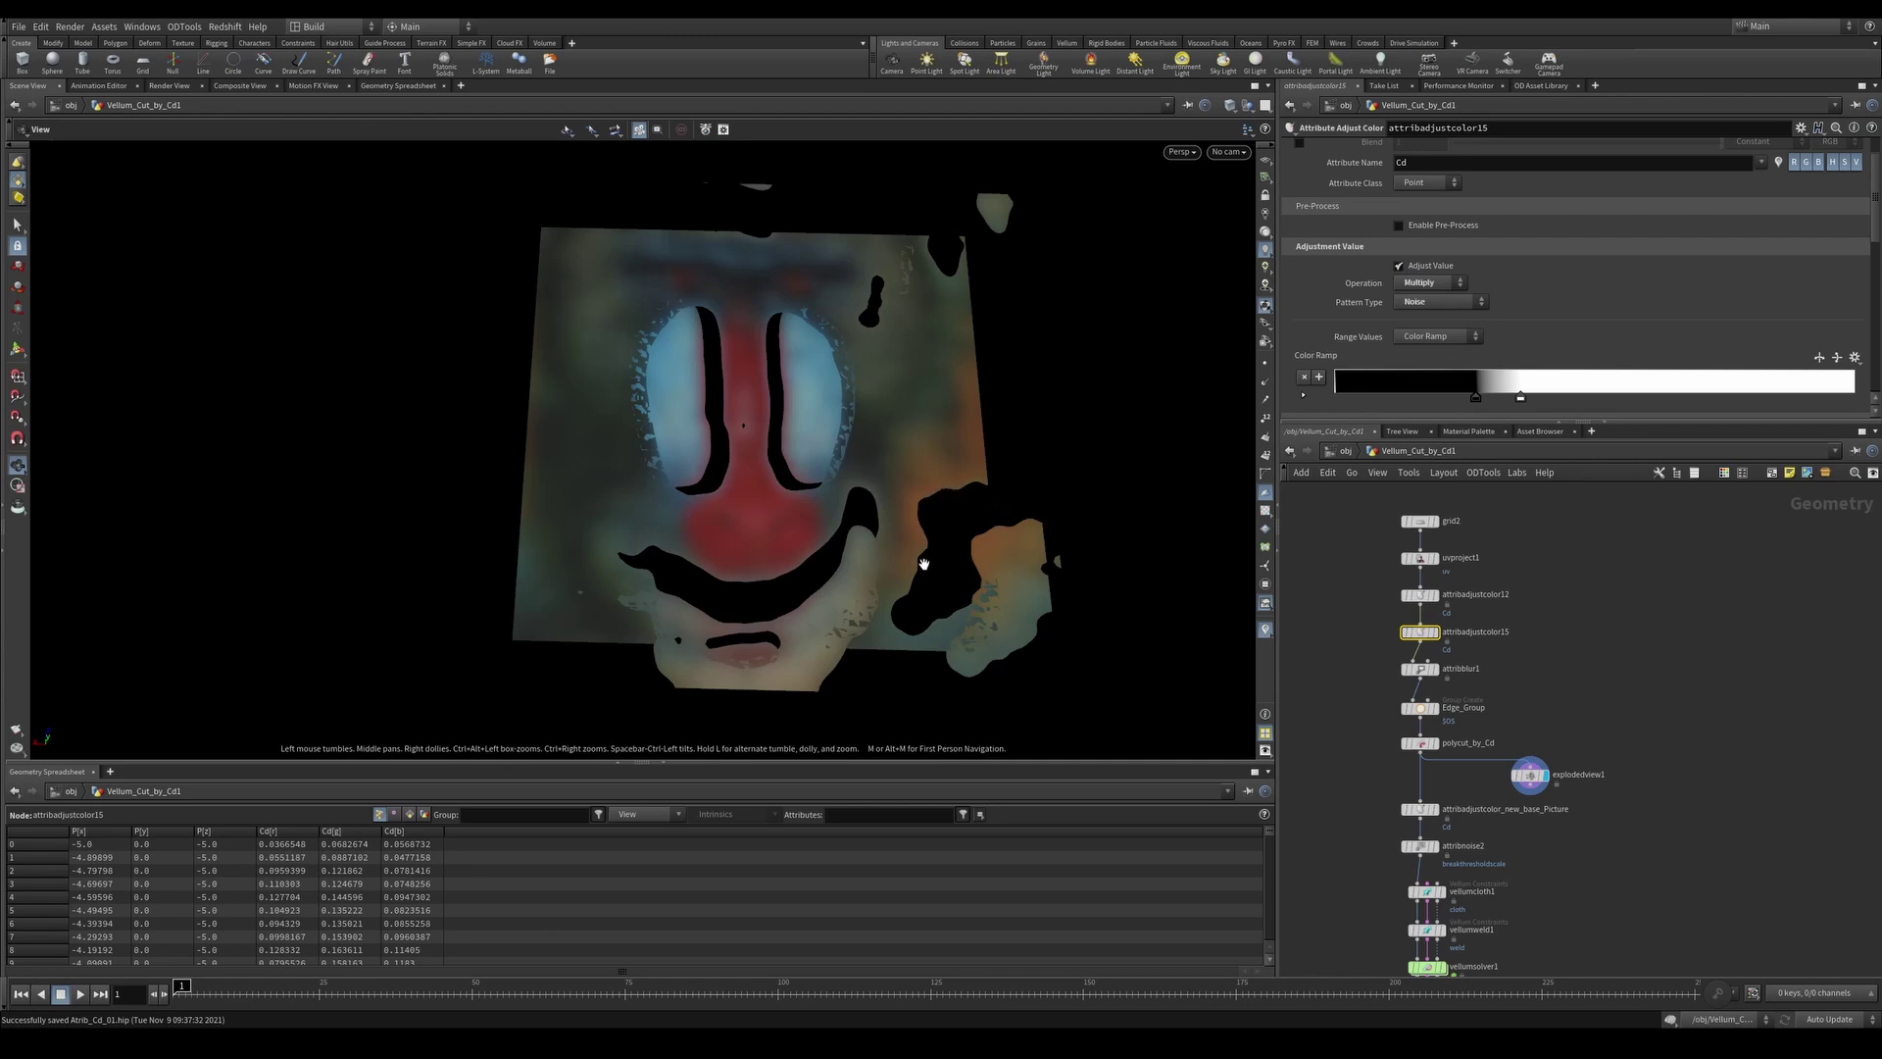
Toggle the bypass of attribadjustcolor15 to compare the cut pieces with and without the noise
left_click(1402, 617)
left_click(1403, 616)
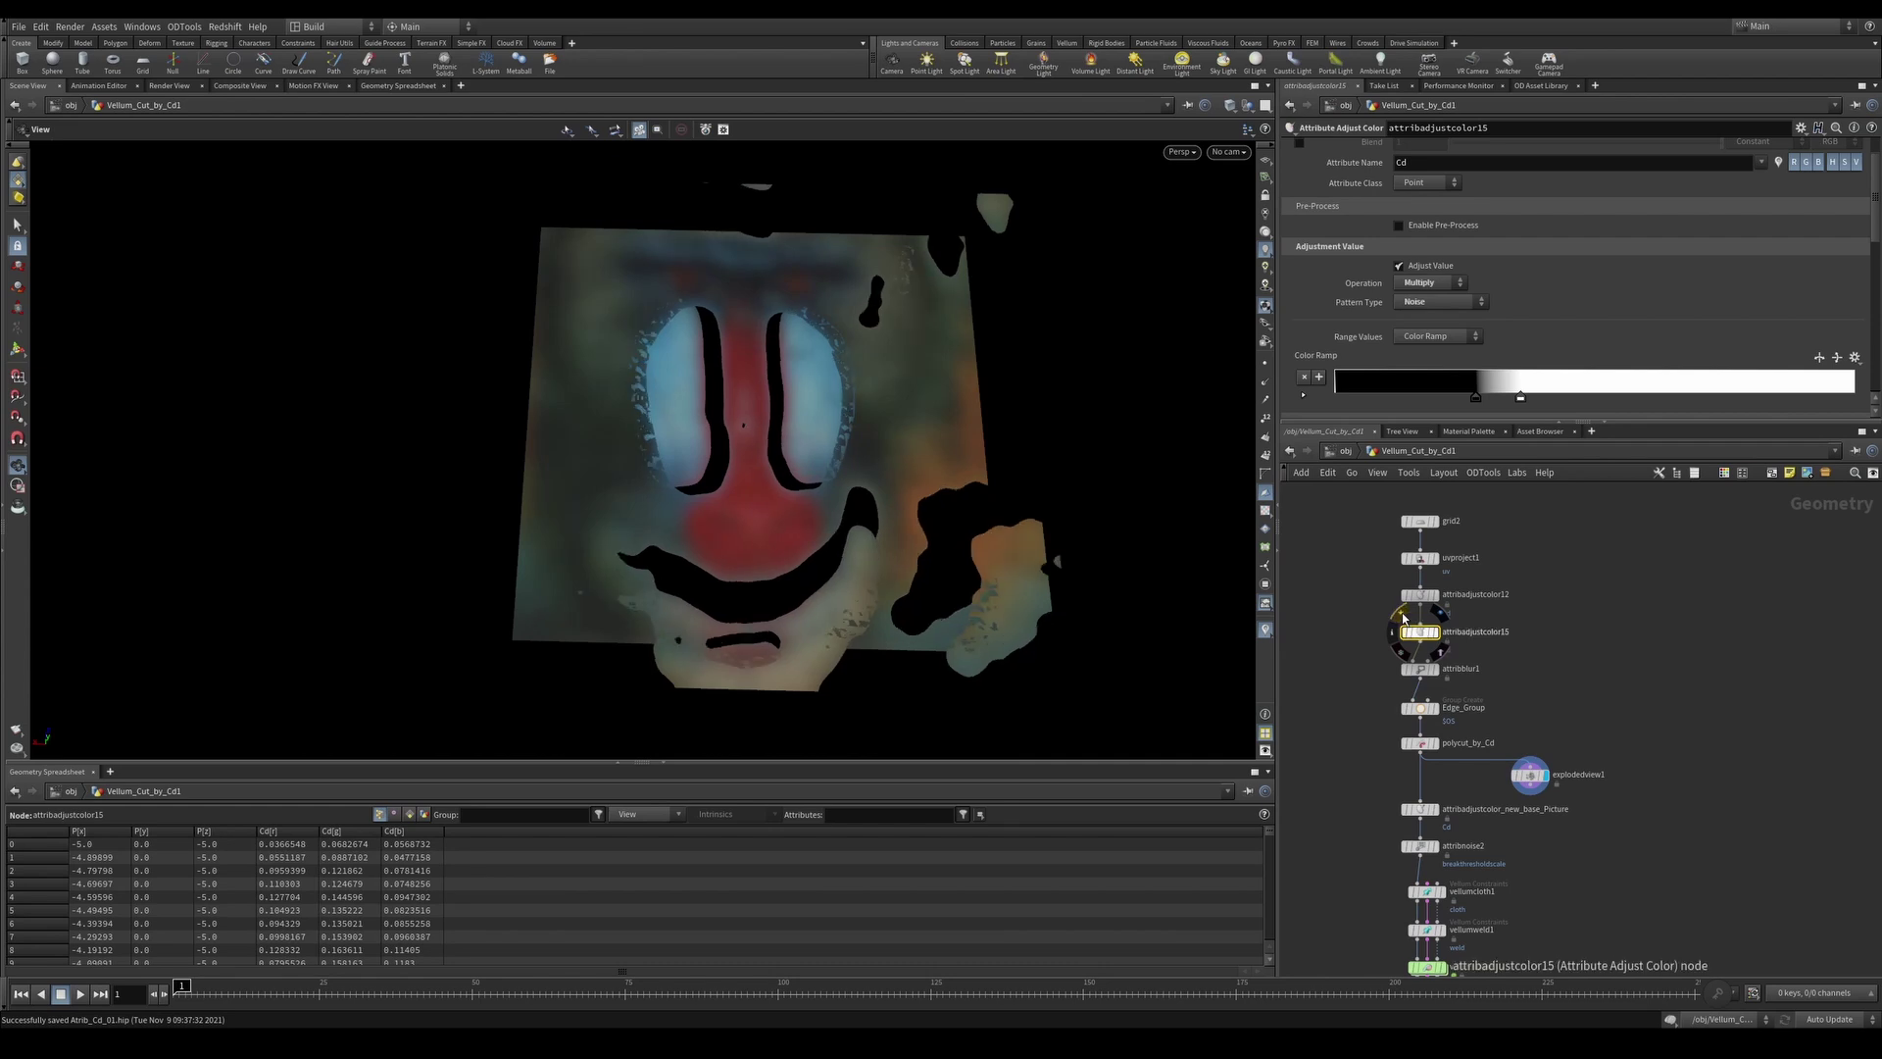
left_click(1402, 617)
left_click(1402, 616)
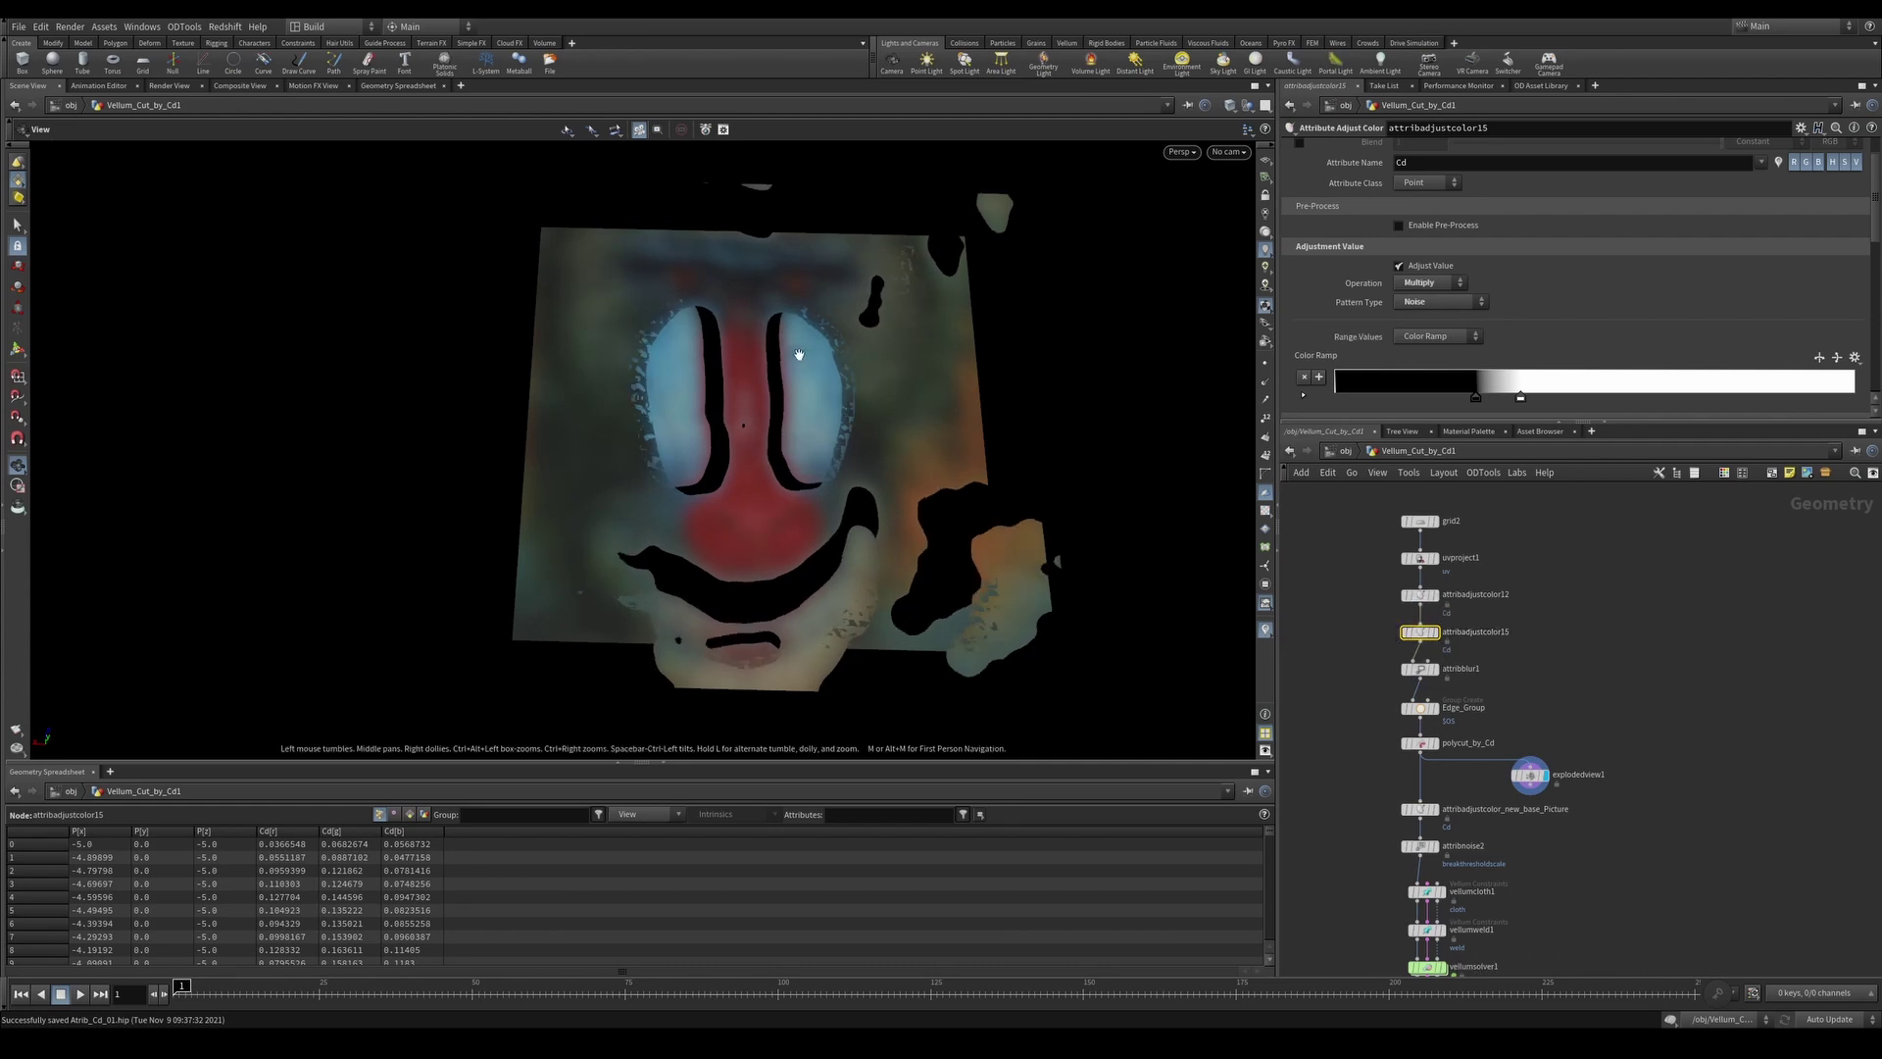
Set the noise Element Size of attribadjustcolor15 to 0.41 and shift the black and white colour ramp points to higher positions
scroll(1863, 265, "down", 4)
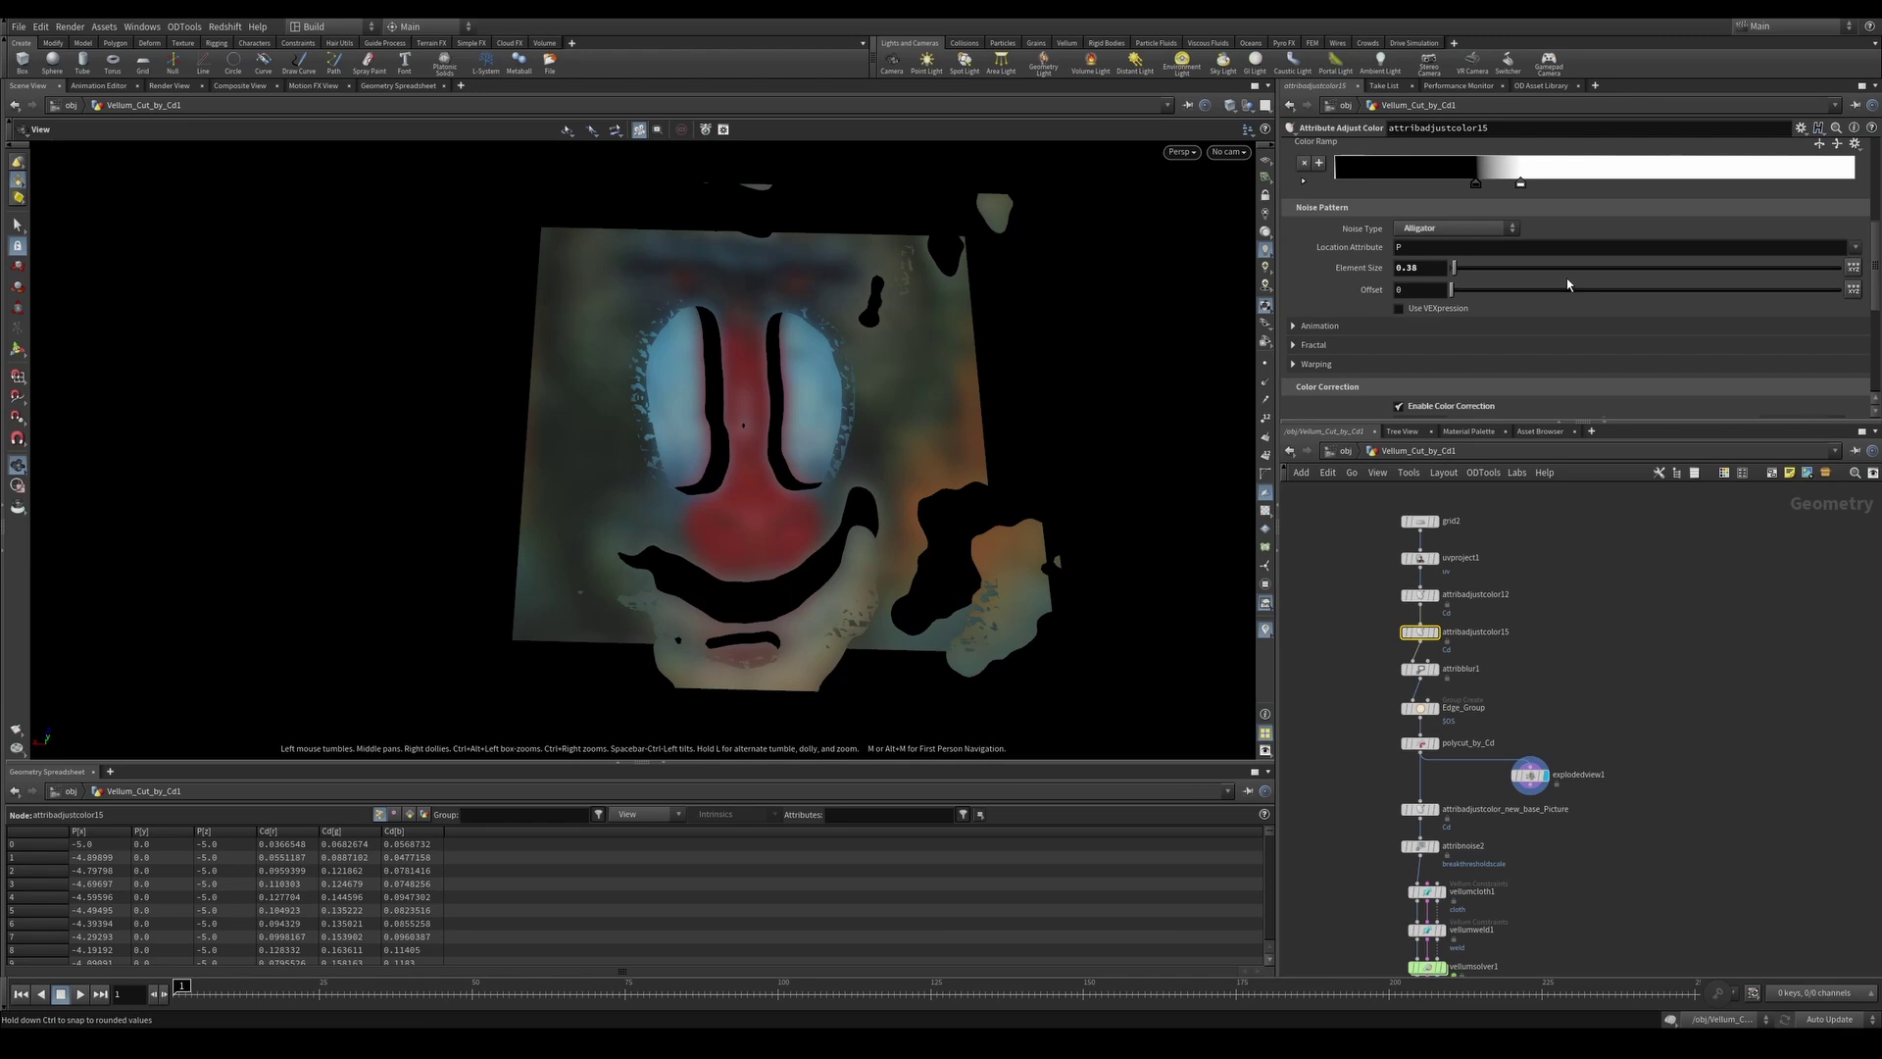
middle_click_drag(1424, 269, 1436, 276)
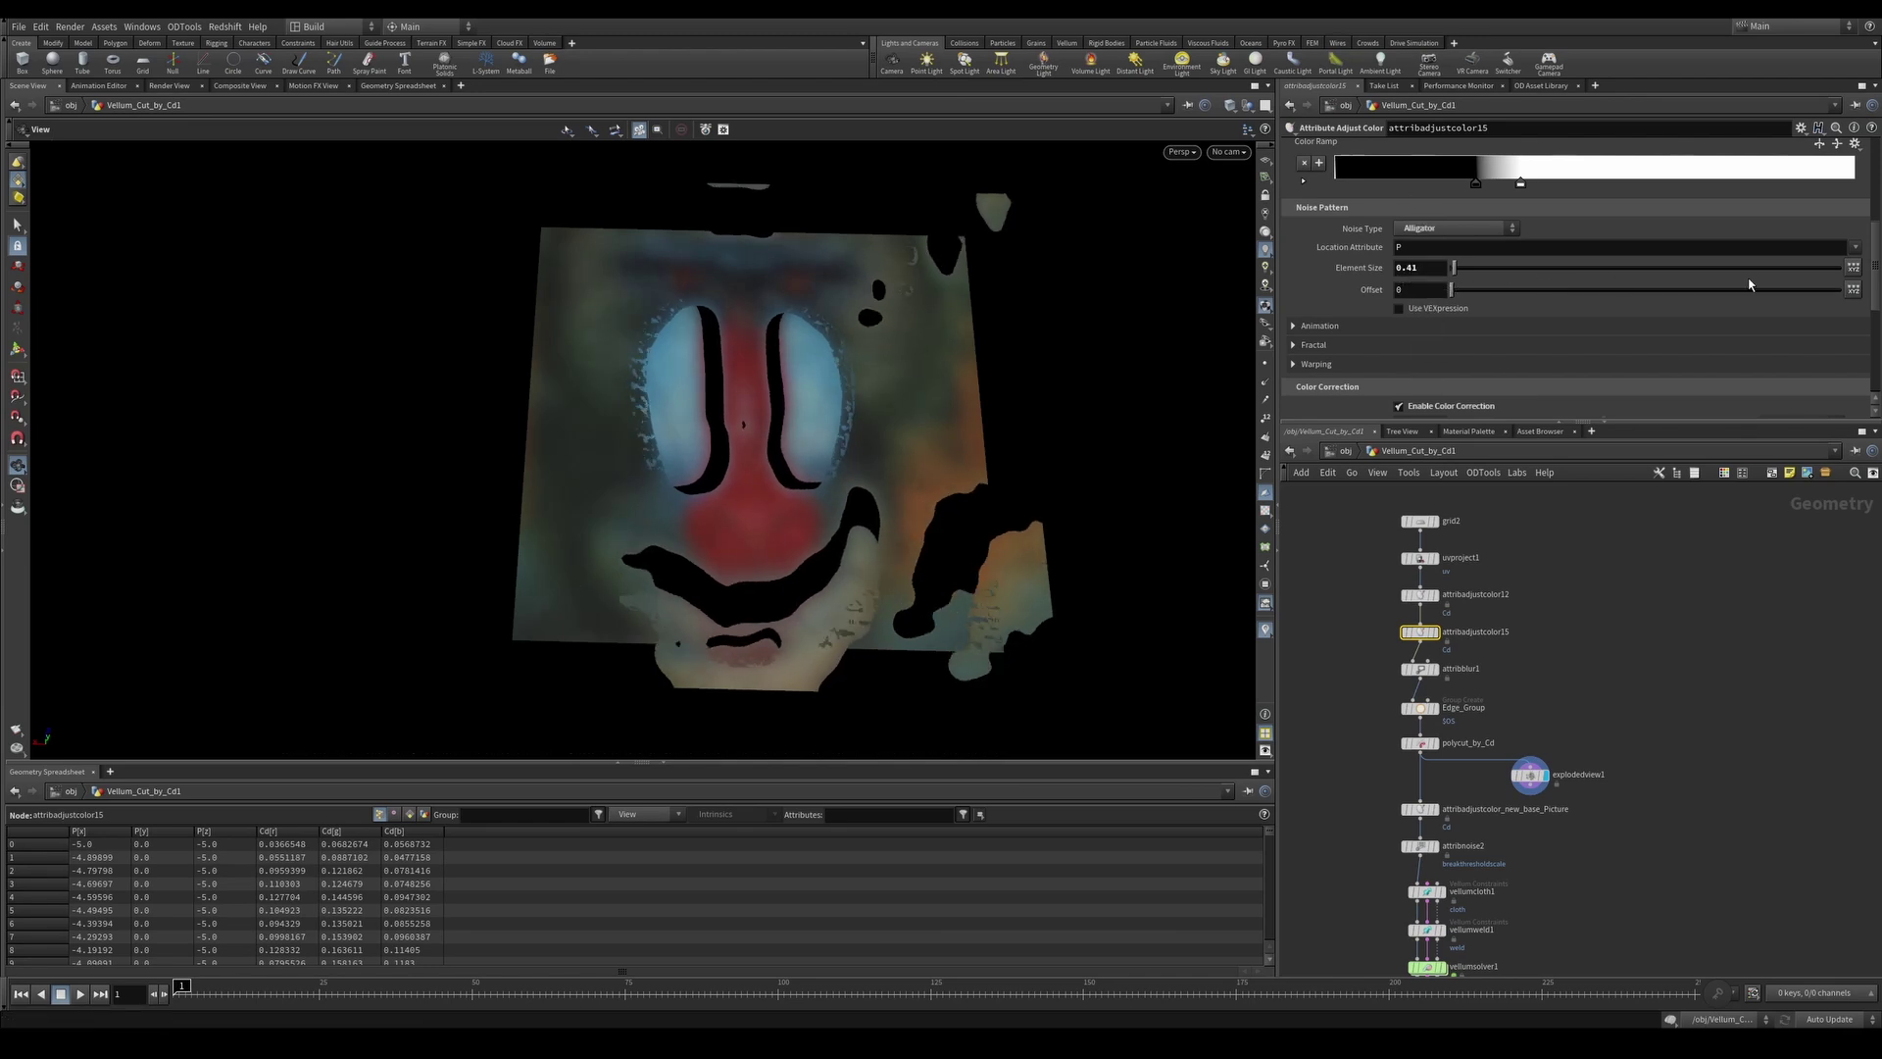
scroll(1361, 376, "up", 3)
left_click_drag(1475, 352, 1643, 351)
left_click_drag(1454, 352, 1569, 353)
Enable contrast in the colour correction of attribadjustcolor15, setting Value to 2.68 and Contrast to 2.63
scroll(1329, 412, "down", 8)
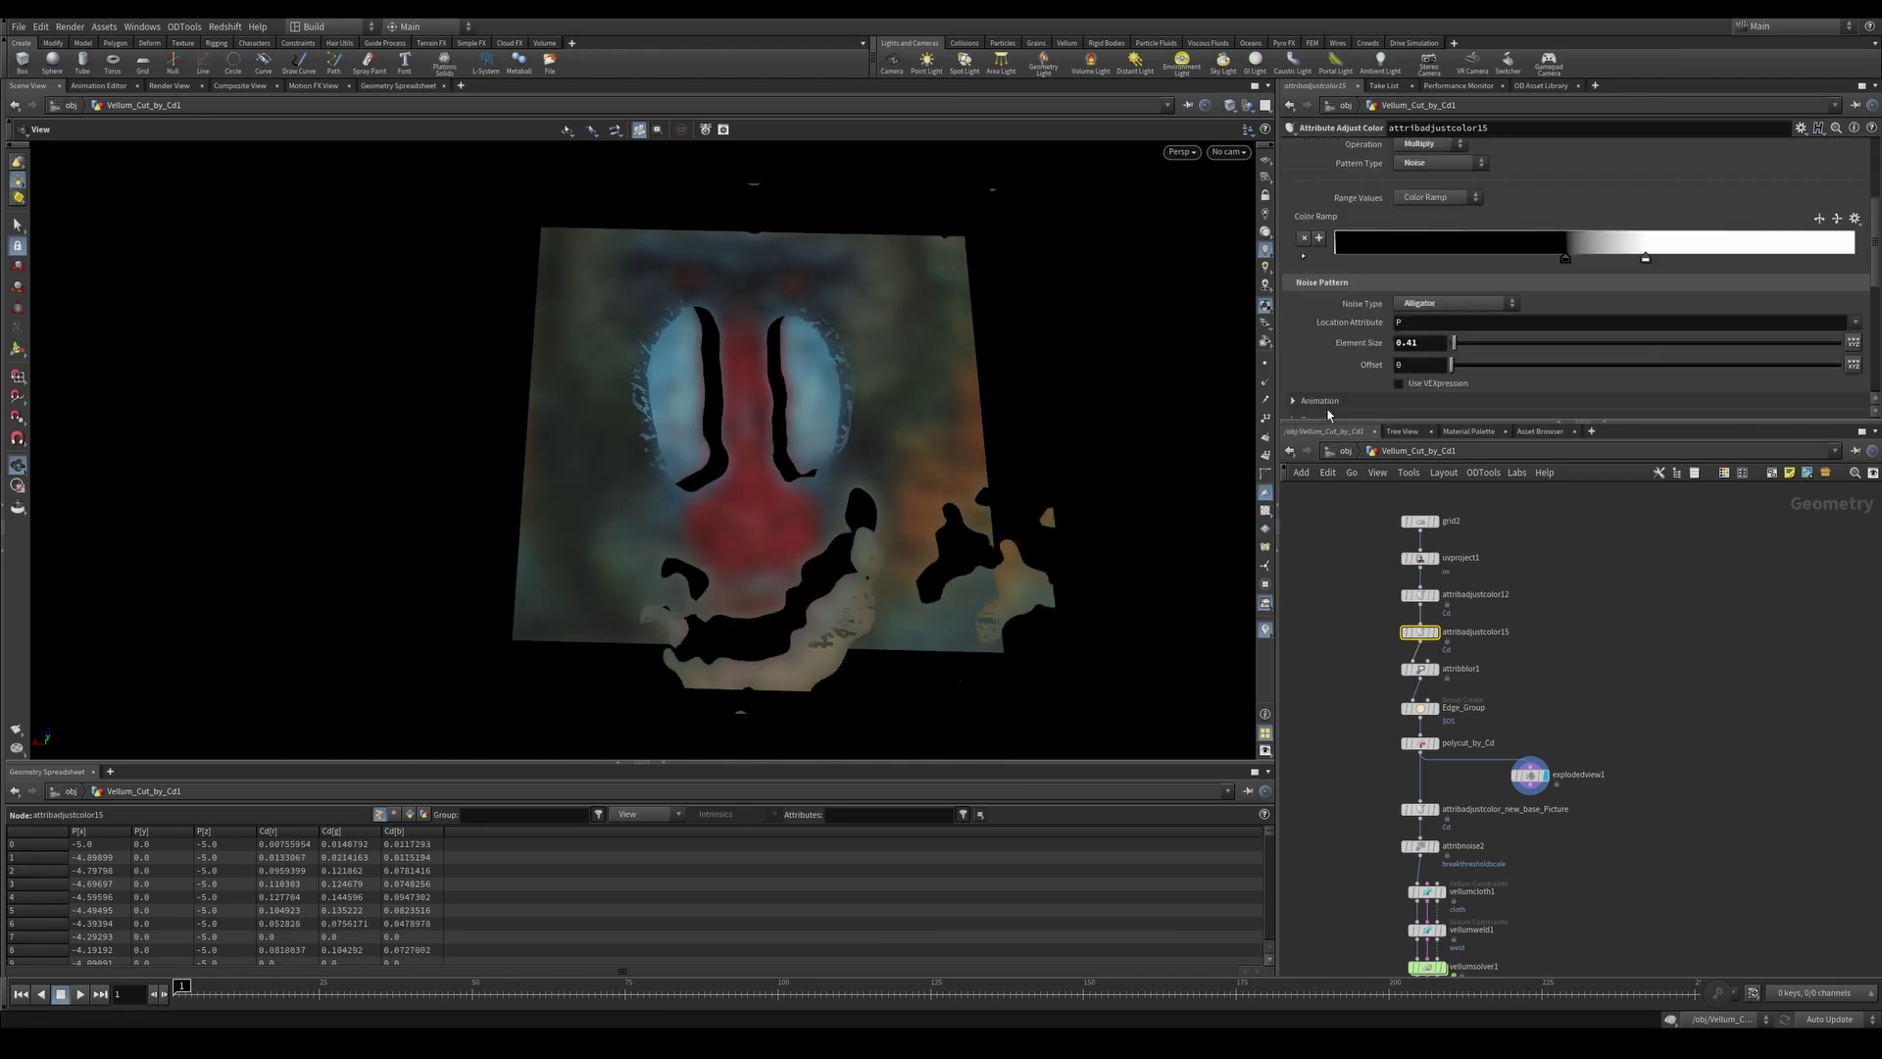
left_click(1299, 293)
left_click_drag(1483, 255, 1531, 294)
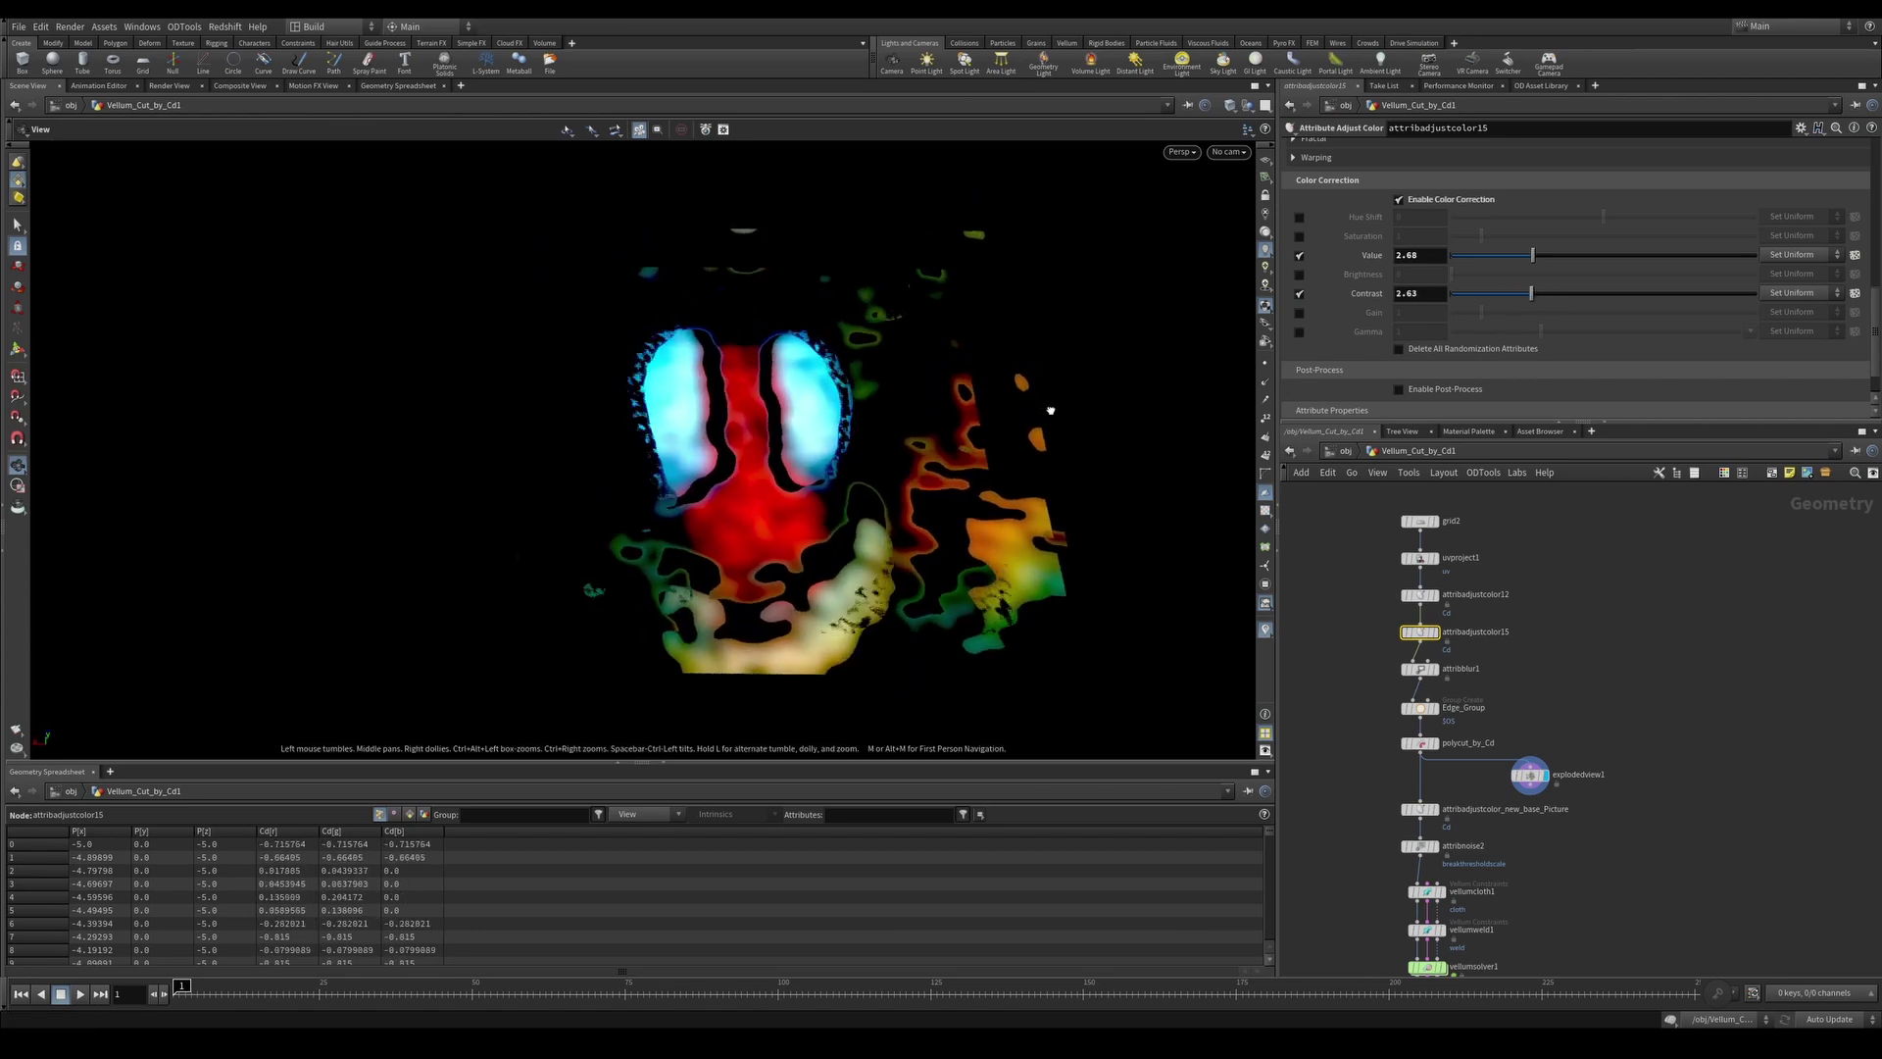
Display attribadjustcolor_new_base_Picture and review its map placement and colour correction settings
middle_click_drag(1383, 804, 1390, 752)
left_click(1426, 758)
left_click(1443, 758)
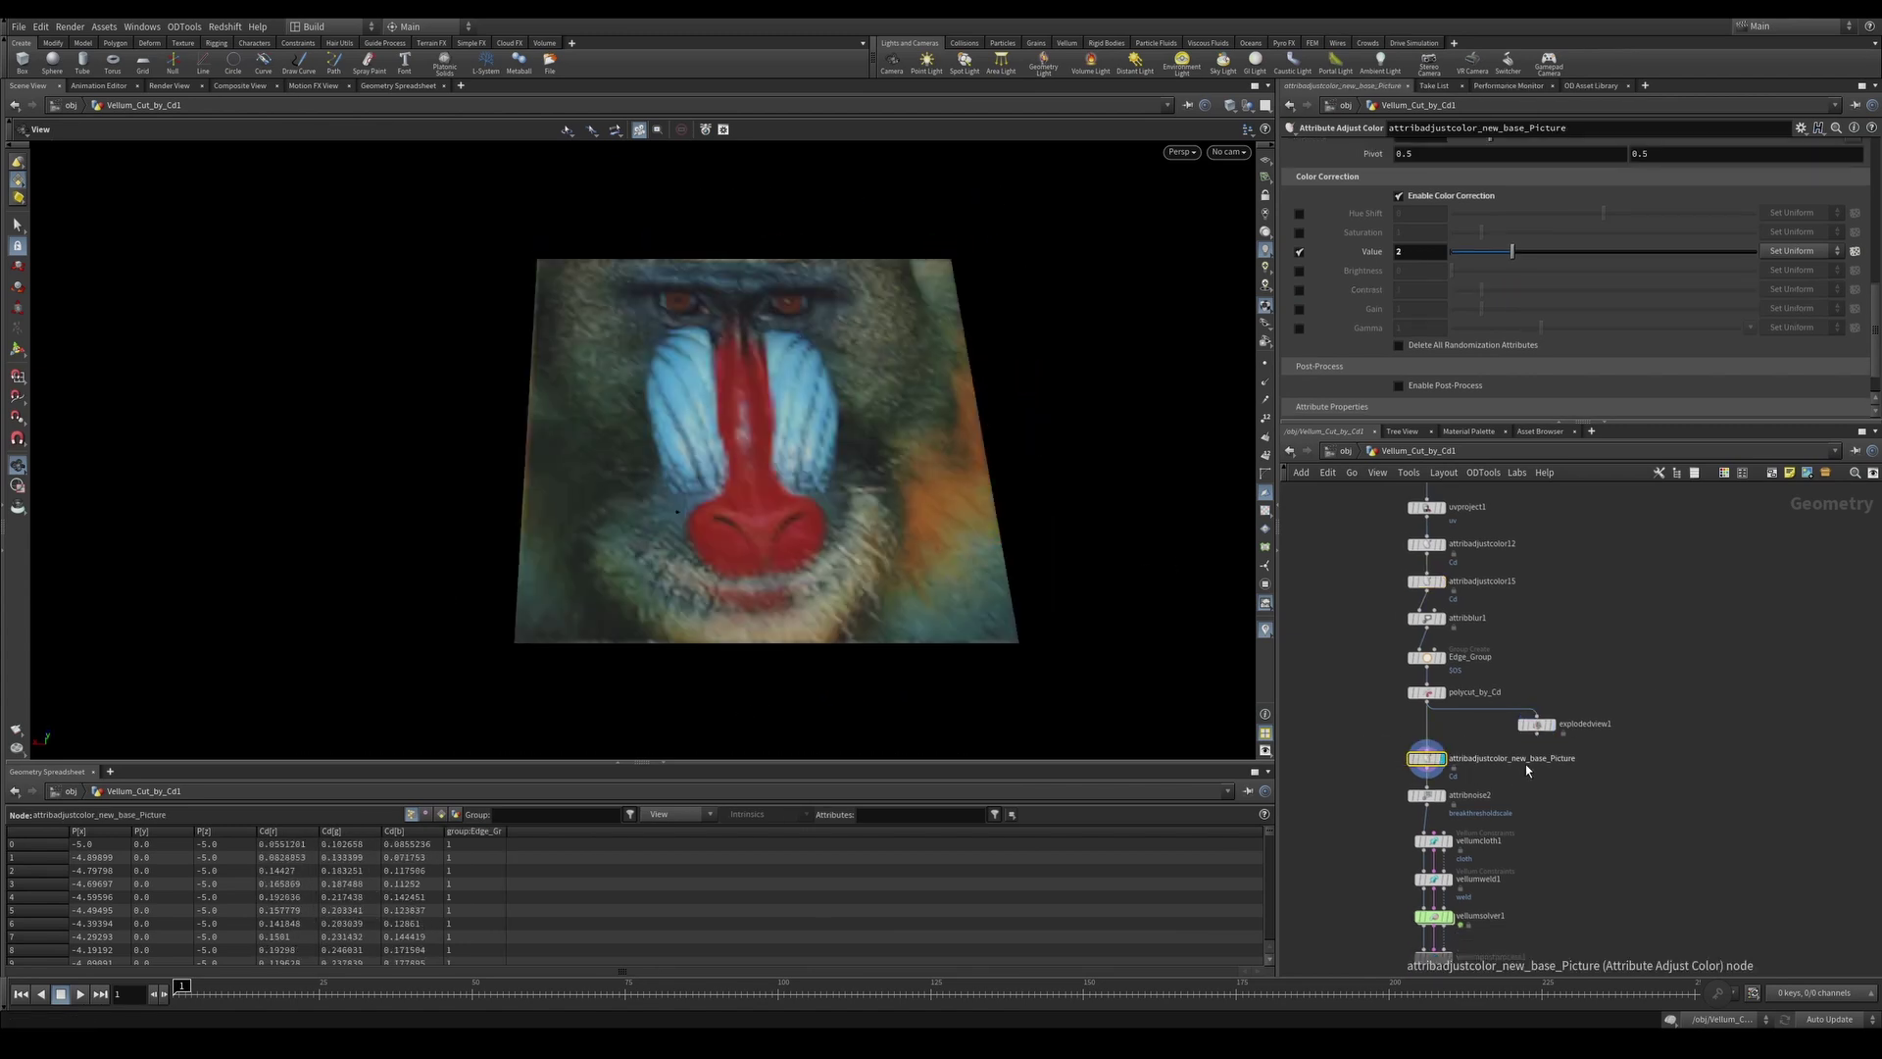
key("Return")
scroll(1402, 250, "up", 4)
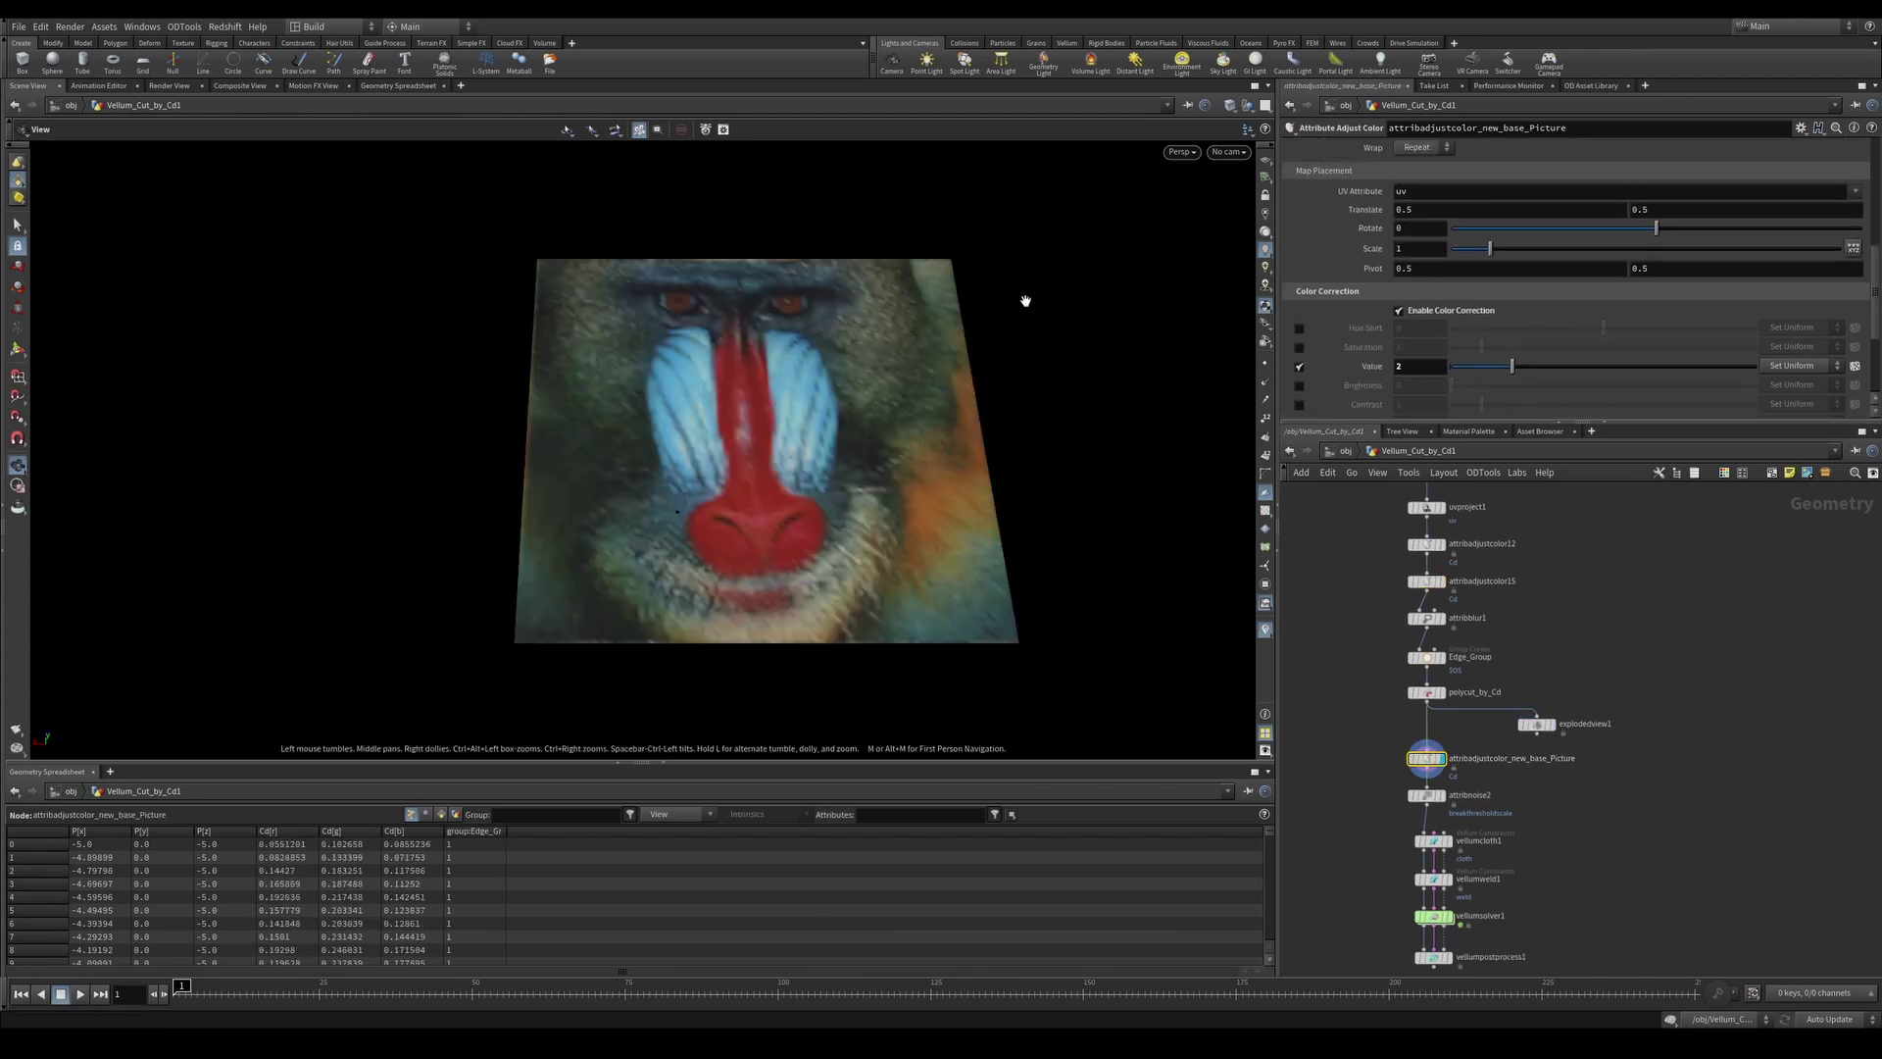
Select and display attribnoise2 and toggle the visualizer for its breakthresholdscale attribute
left_click_drag(1457, 698, 1462, 696)
left_click(1442, 692)
left_click_drag(1356, 713, 1472, 736)
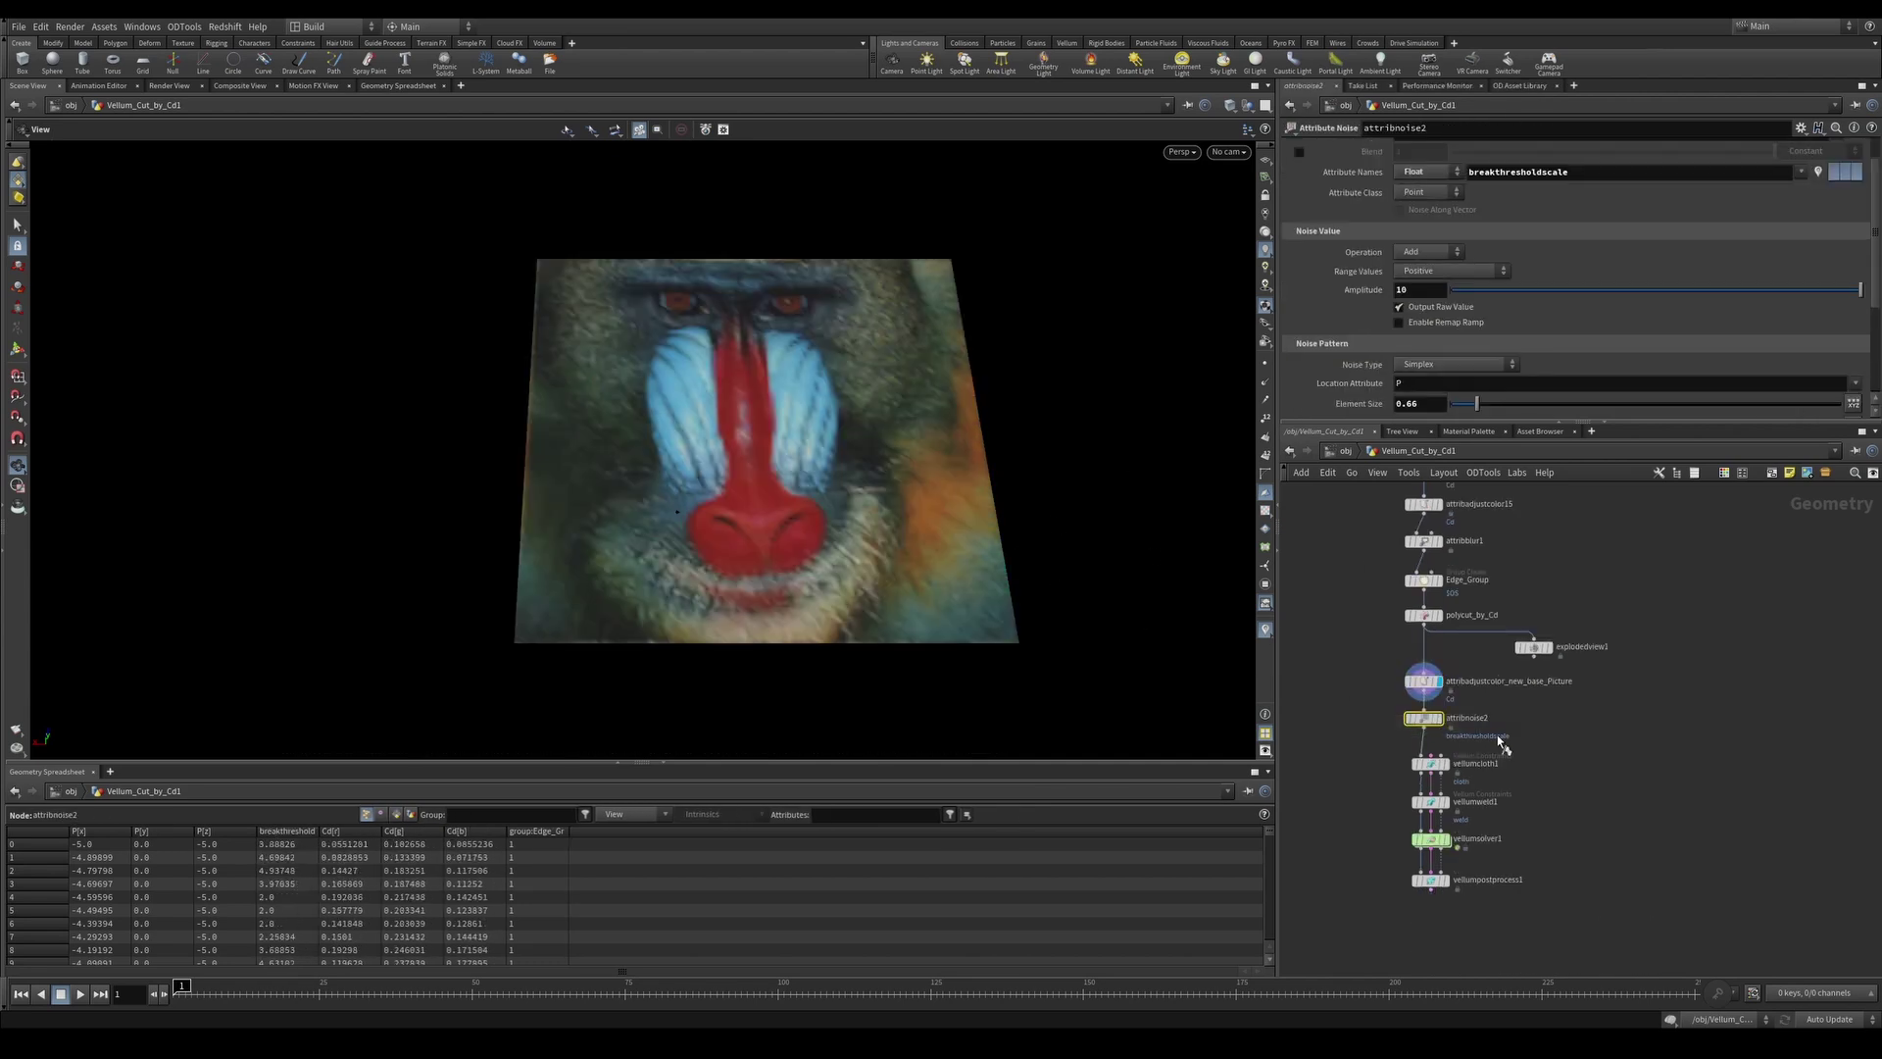
key("r")
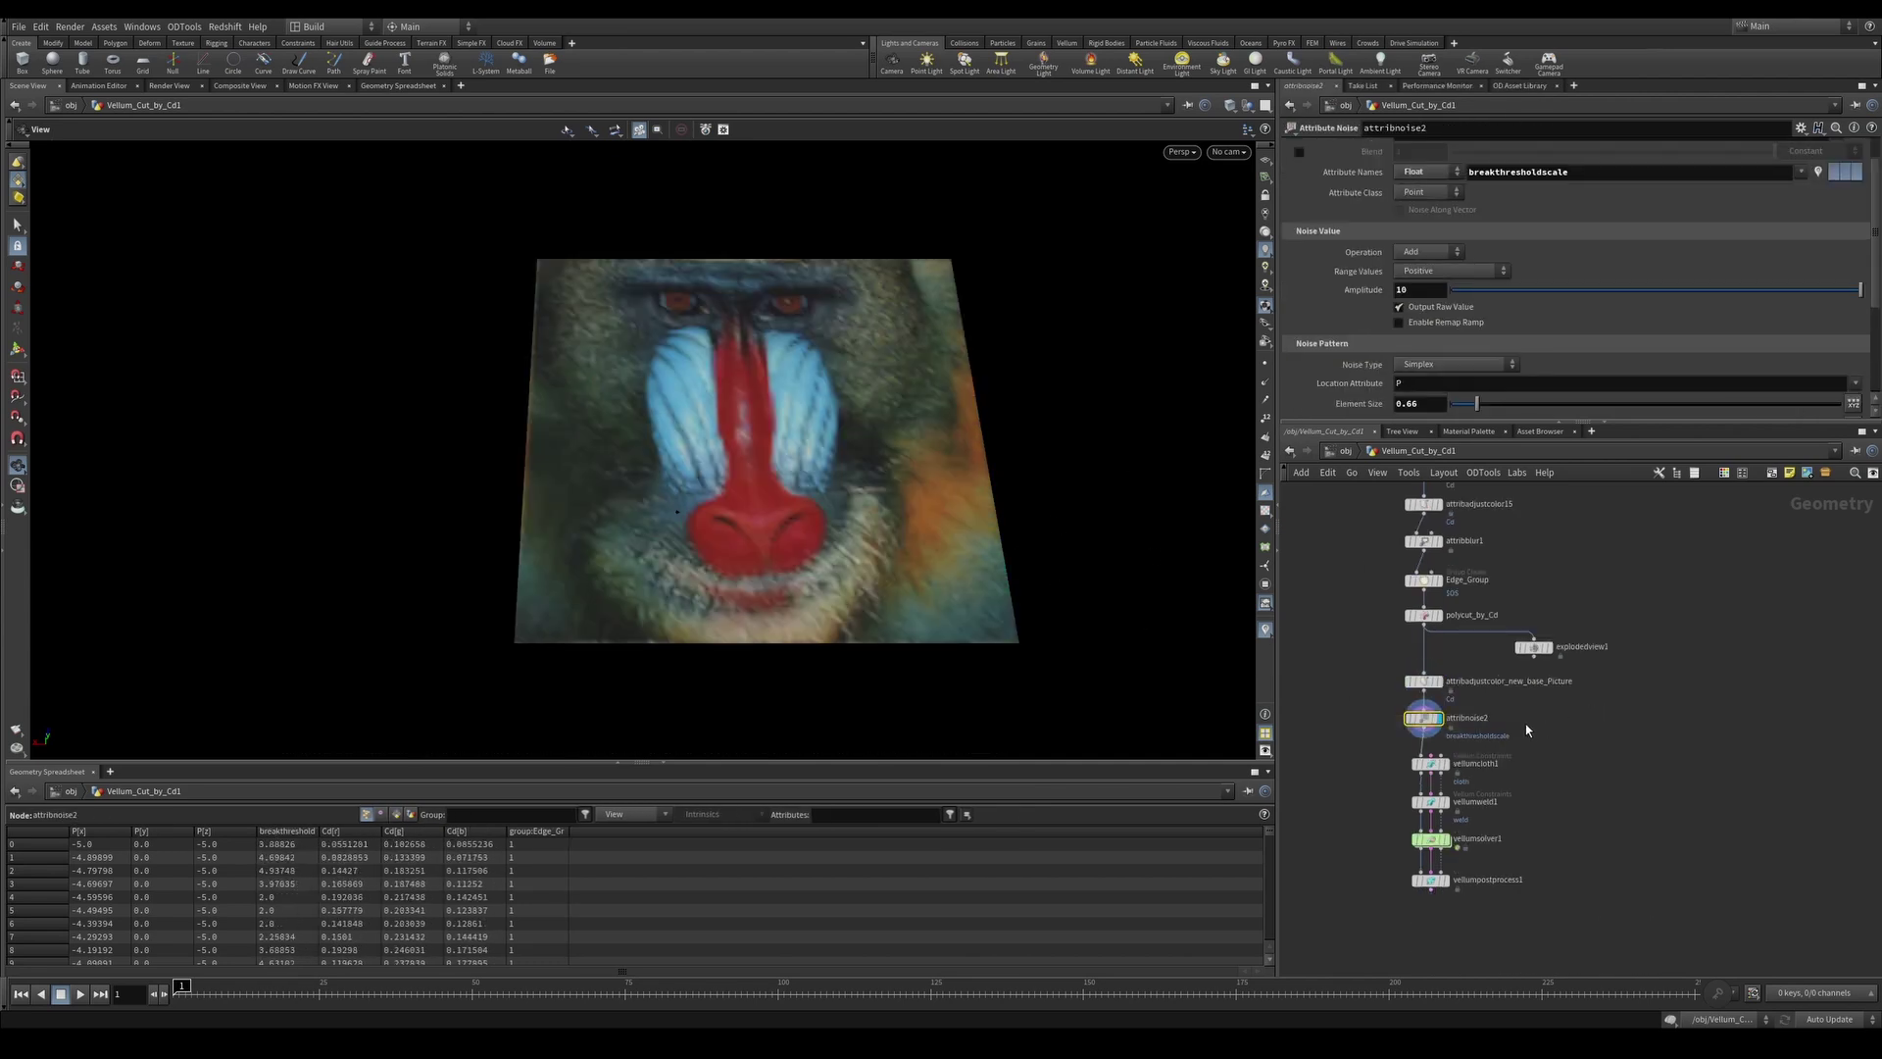
left_click(1818, 176)
left_click(1818, 176)
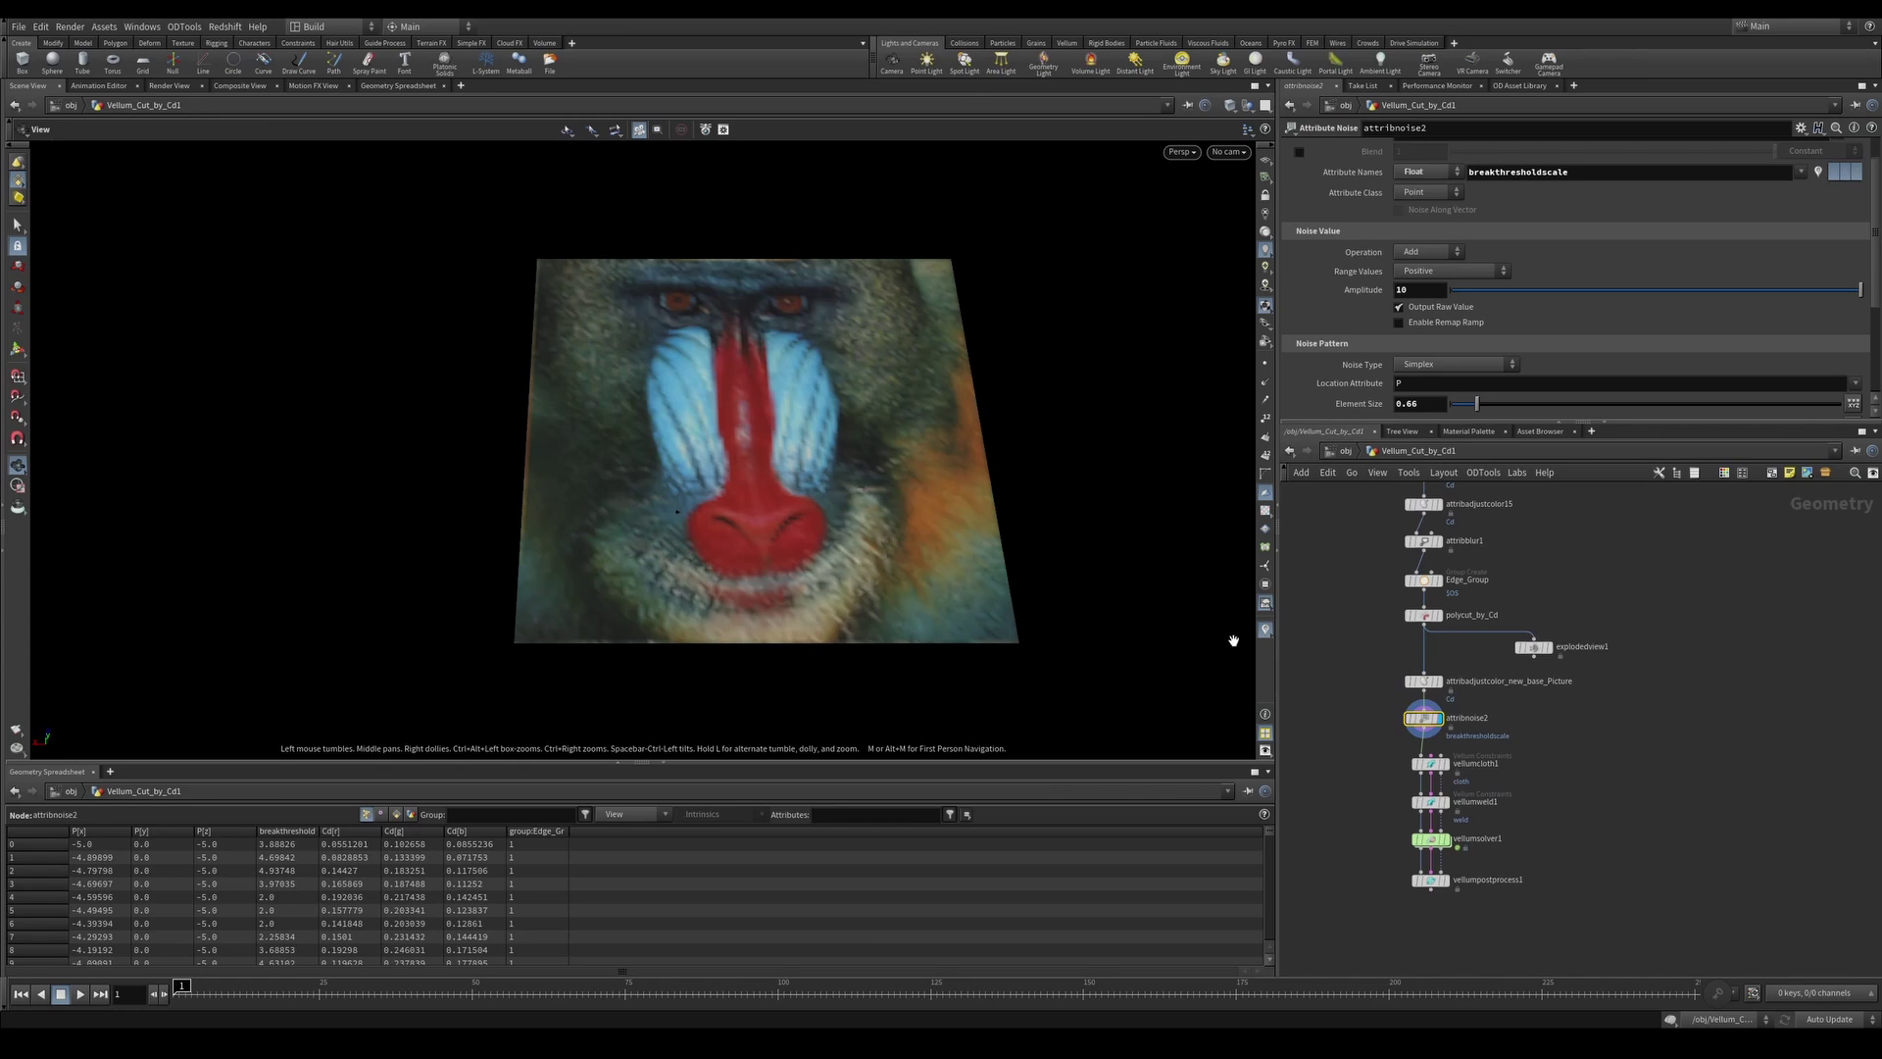
Display vellumsolver1 and play the Vellum simulation
left_click_drag(1381, 789, 1448, 809)
double_click(1441, 325)
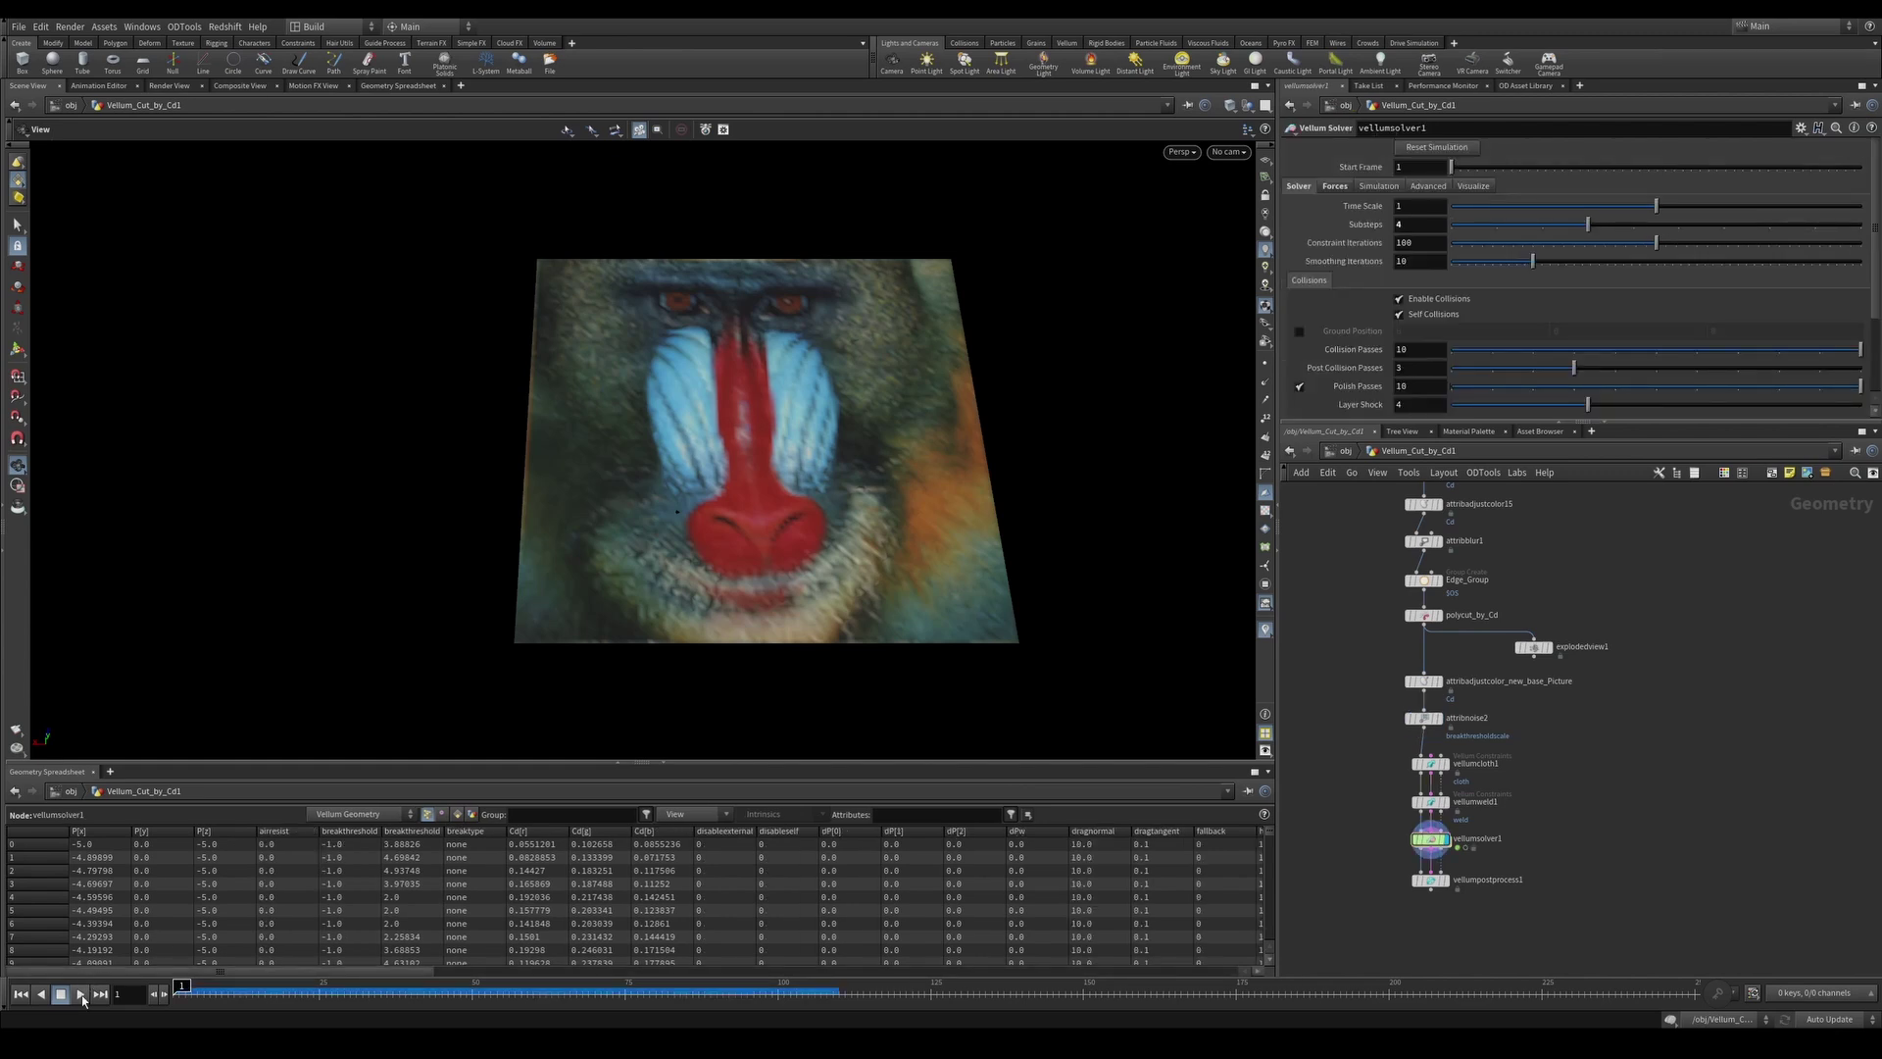
left_click(80, 994)
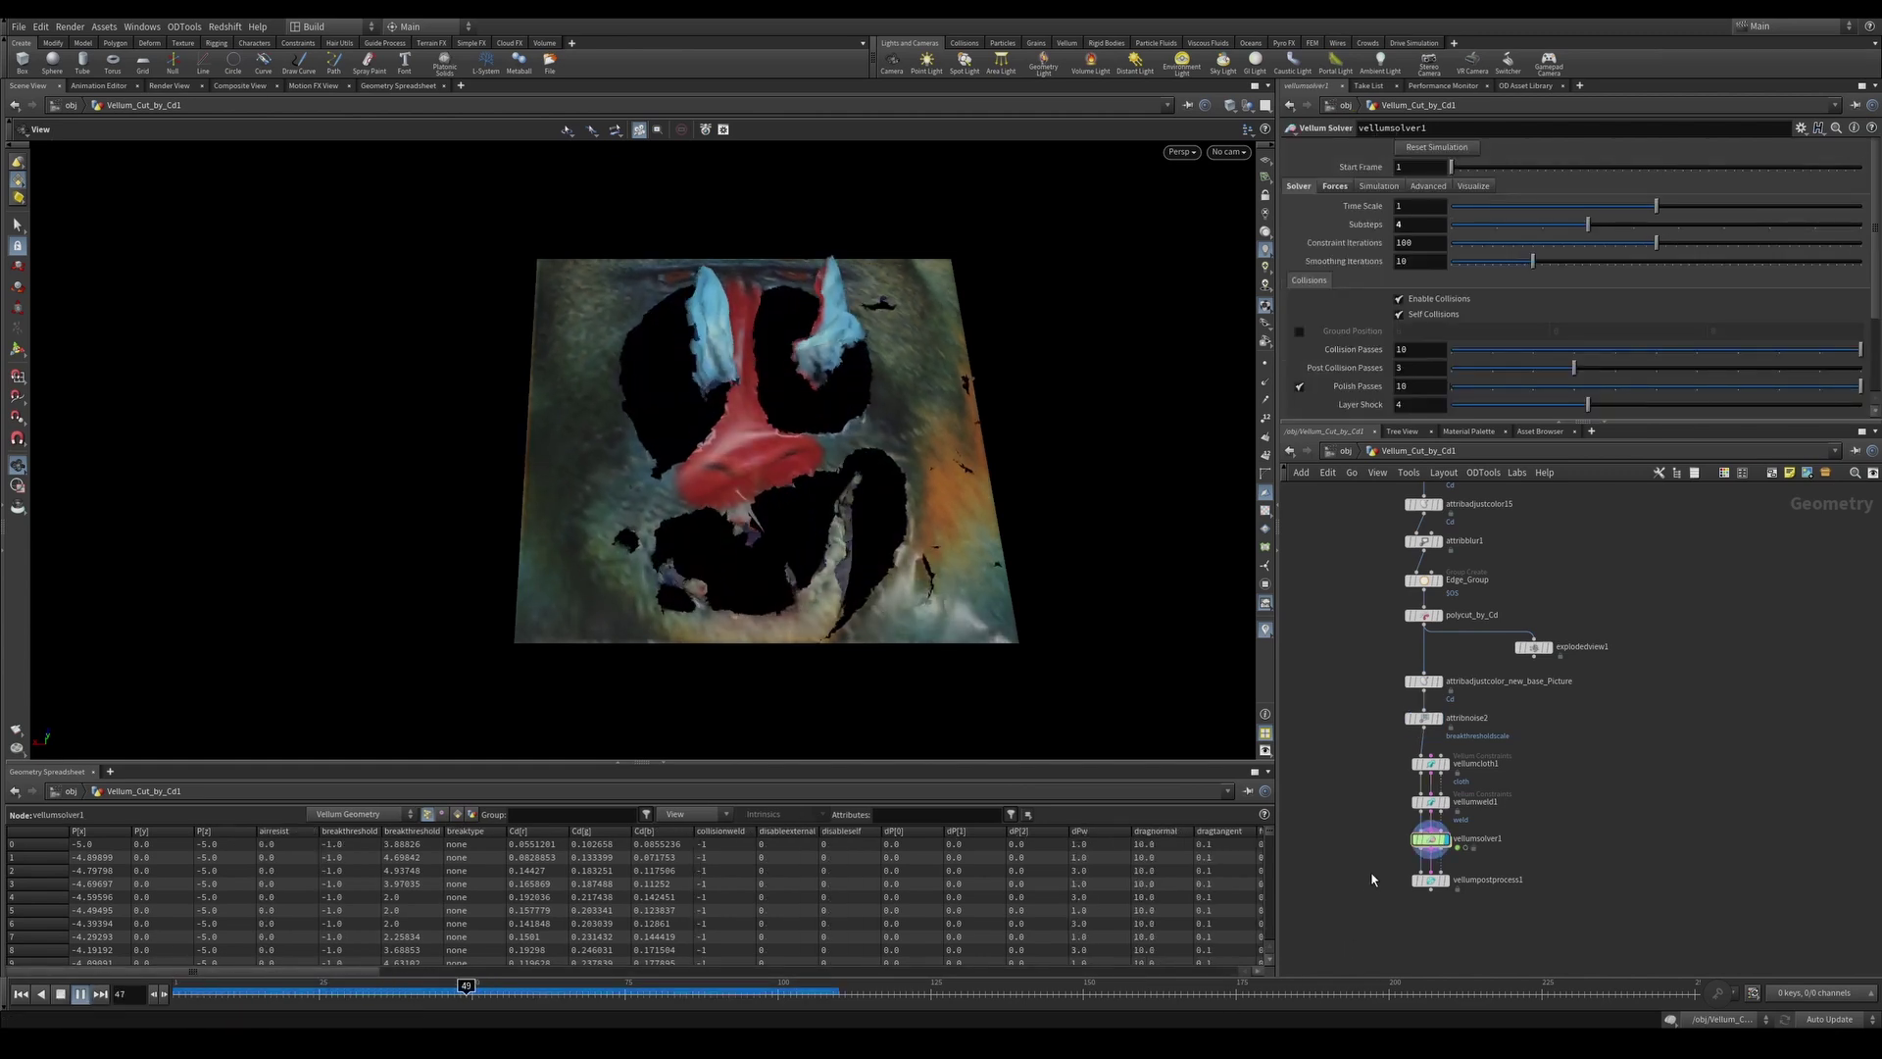